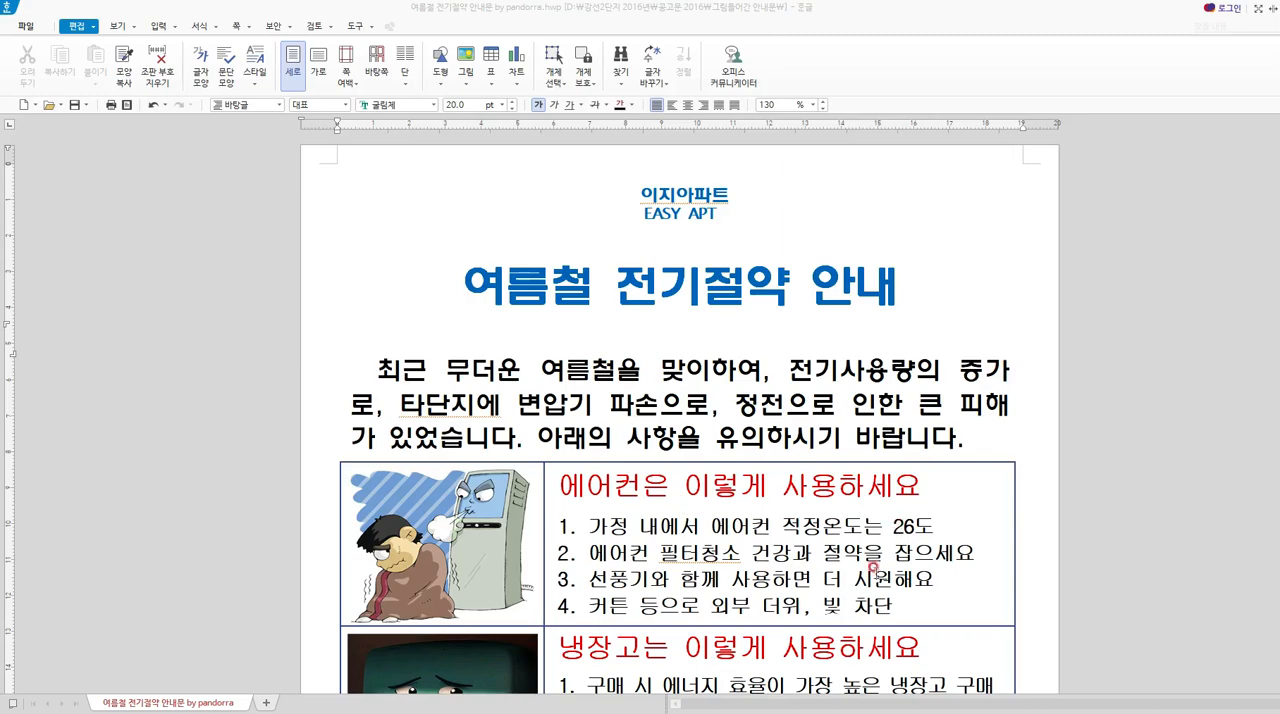
pyautogui.scroll(-10, 863, 612)
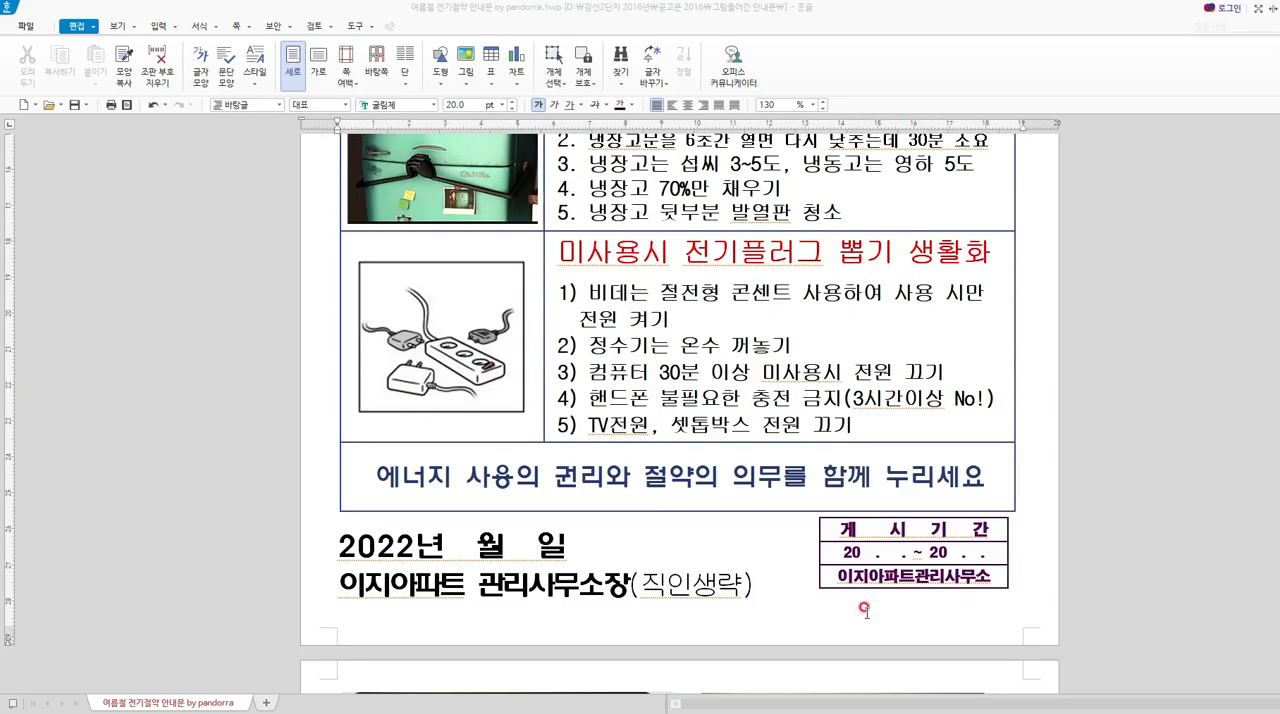
pyautogui.scroll(10, 864, 608)
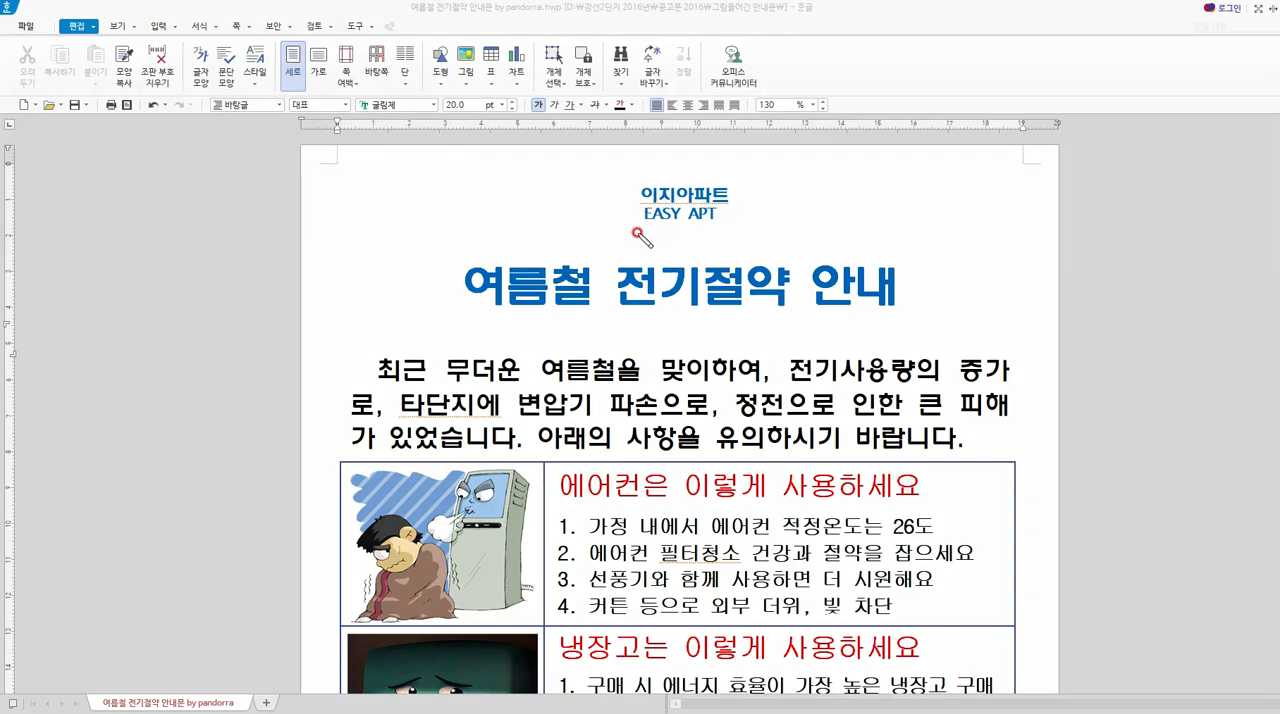
pyautogui.moveTo(648, 233)
pyautogui.mouseDown()
pyautogui.moveTo(692, 233)
pyautogui.moveTo(797, 188)
pyautogui.moveTo(712, 174)
pyautogui.moveTo(566, 198)
pyautogui.moveTo(585, 228)
pyautogui.moveTo(700, 236)
pyautogui.mouseUp()
pyautogui.moveTo(624, 205); pyautogui.dragTo(780, 199)
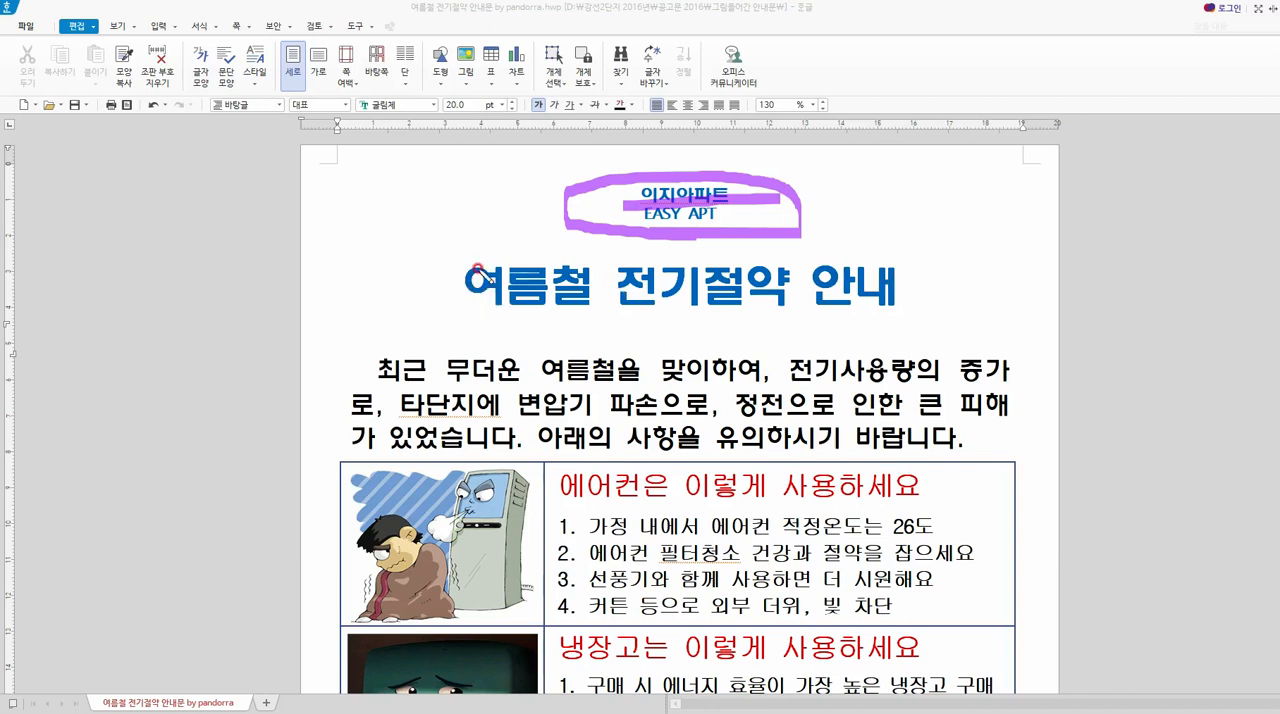
pyautogui.moveTo(456, 268)
pyautogui.mouseDown()
pyautogui.moveTo(400, 292)
pyautogui.moveTo(438, 312)
pyautogui.mouseUp()
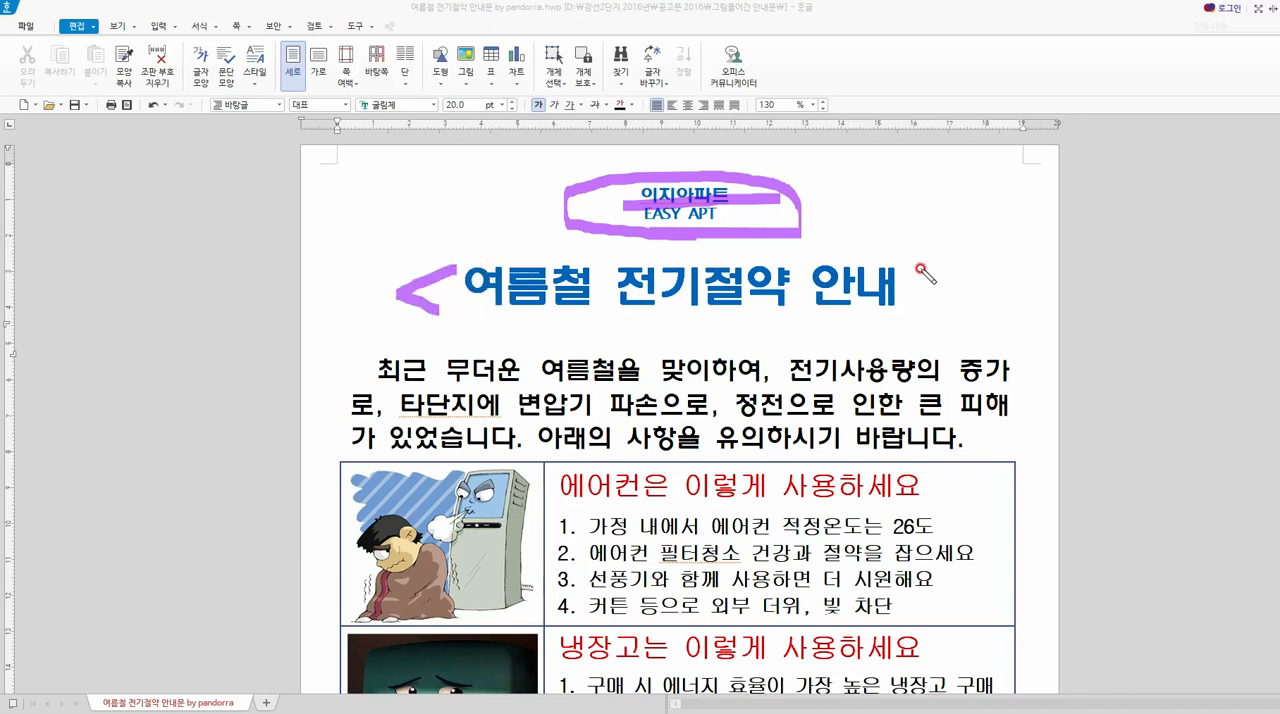
pyautogui.moveTo(903, 266); pyautogui.dragTo(900, 324)
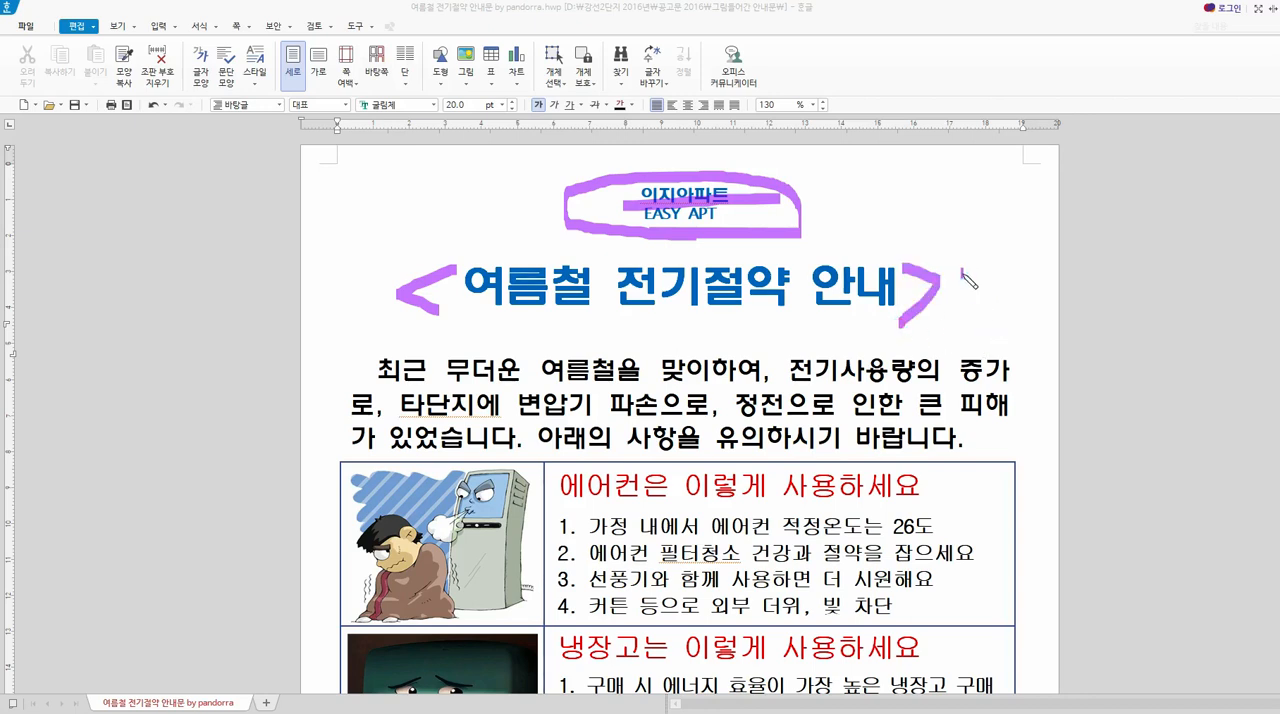
pyautogui.moveTo(960, 268); pyautogui.dragTo(975, 310)
pyautogui.moveTo(1005, 252)
pyautogui.mouseDown()
pyautogui.moveTo(1020, 318)
pyautogui.moveTo(1030, 282)
pyautogui.moveTo(1021, 312)
pyautogui.moveTo(1044, 290)
pyautogui.mouseUp()
pyautogui.moveTo(1040, 256)
pyautogui.mouseDown()
pyautogui.moveTo(1053, 302)
pyautogui.moveTo(1068, 284)
pyautogui.mouseUp()
pyautogui.moveTo(1051, 311)
pyautogui.mouseDown()
pyautogui.moveTo(1062, 330)
pyautogui.moveTo(1056, 311)
pyautogui.mouseUp()
pyautogui.moveTo(1084, 261)
pyautogui.mouseDown()
pyautogui.moveTo(1107, 288)
pyautogui.moveTo(1107, 277)
pyautogui.moveTo(1144, 291)
pyautogui.mouseUp()
pyautogui.moveTo(1105, 308); pyautogui.dragTo(1137, 330)
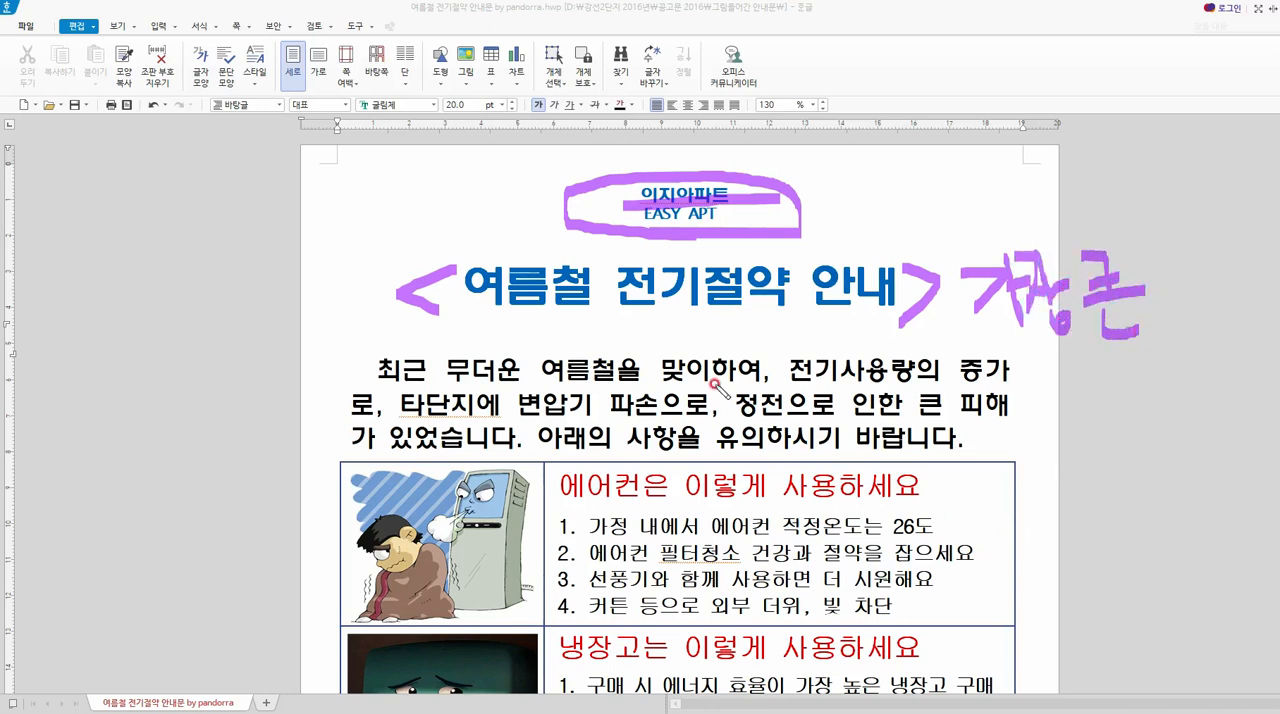
pyautogui.moveTo(934, 162)
pyautogui.mouseDown()
pyautogui.moveTo(992, 198)
pyautogui.moveTo(1073, 203)
pyautogui.mouseUp()
pyautogui.moveTo(1075, 148)
pyautogui.mouseDown()
pyautogui.moveTo(1077, 212)
pyautogui.moveTo(1135, 183)
pyautogui.mouseUp()
pyautogui.moveTo(1110, 205); pyautogui.dragTo(1113, 222)
pyautogui.moveTo(1190, 228); pyautogui.dragTo(905, 273)
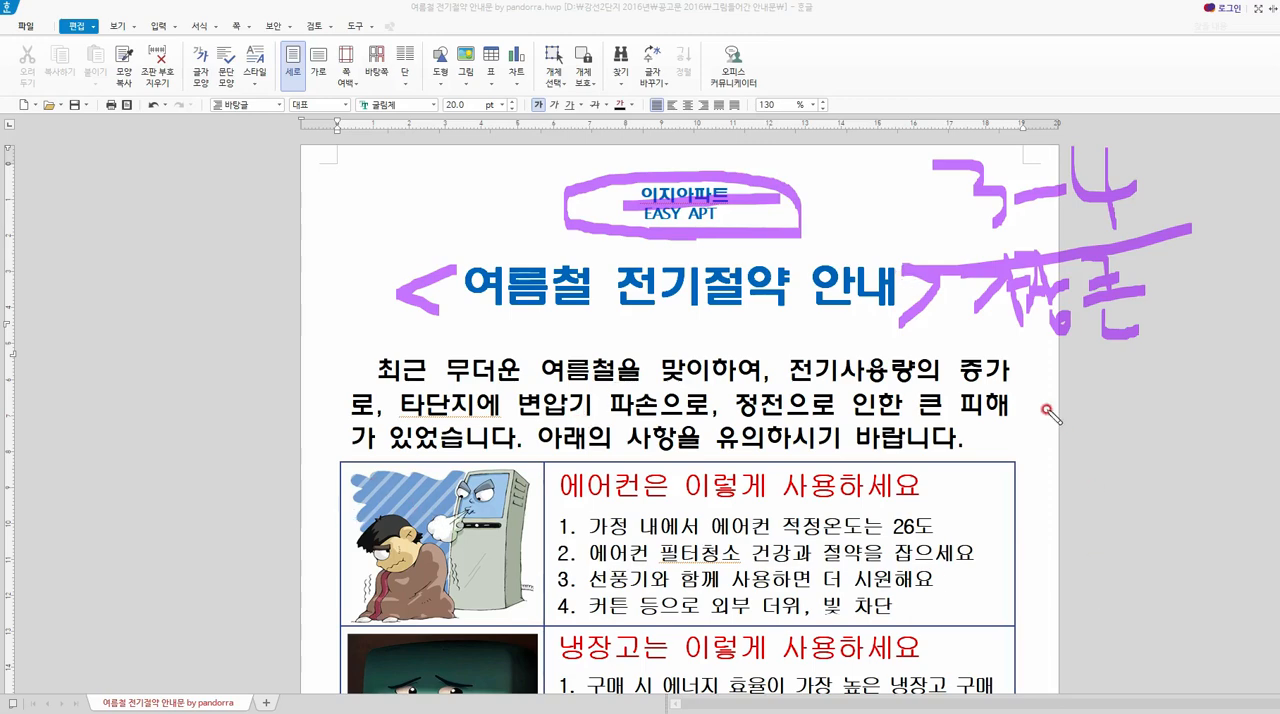
pyautogui.moveTo(322, 511)
pyautogui.mouseDown()
pyautogui.moveTo(368, 508)
pyautogui.moveTo(361, 537)
pyautogui.mouseUp()
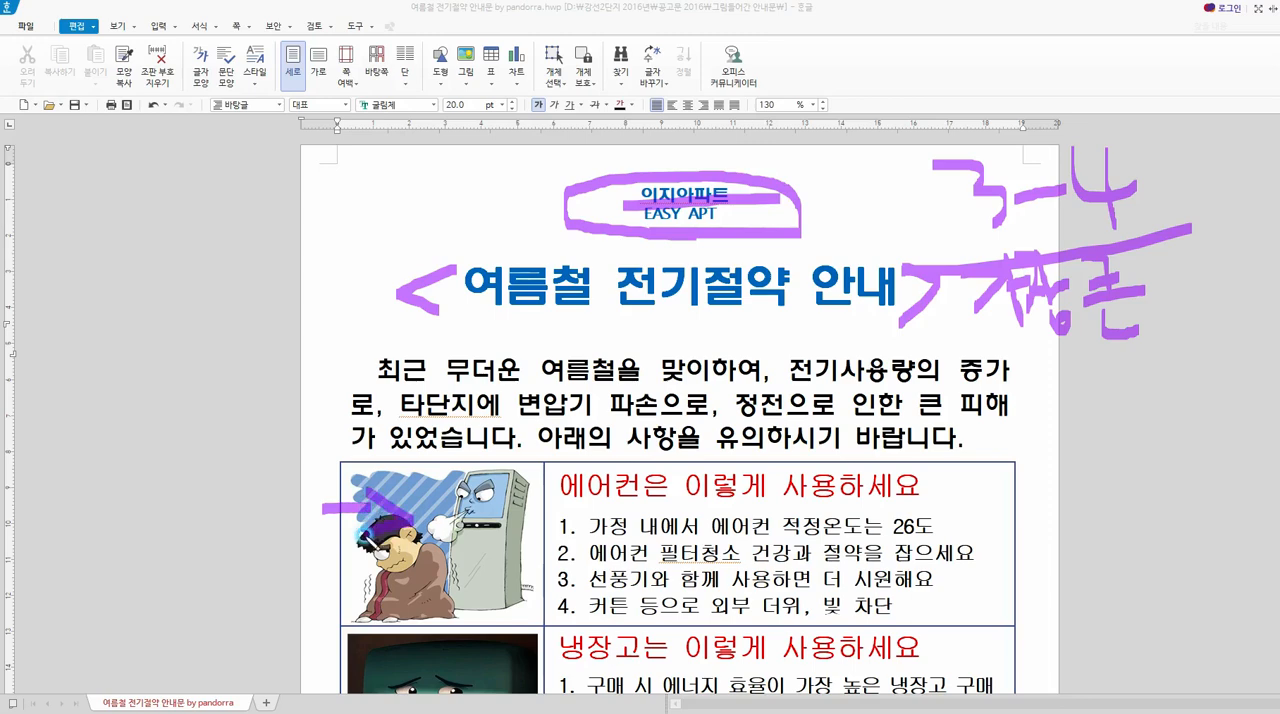
pyautogui.moveTo(340, 489); pyautogui.dragTo(354, 551)
pyautogui.moveTo(975, 486)
pyautogui.mouseDown()
pyautogui.moveTo(1054, 481)
pyautogui.moveTo(997, 500)
pyautogui.mouseUp()
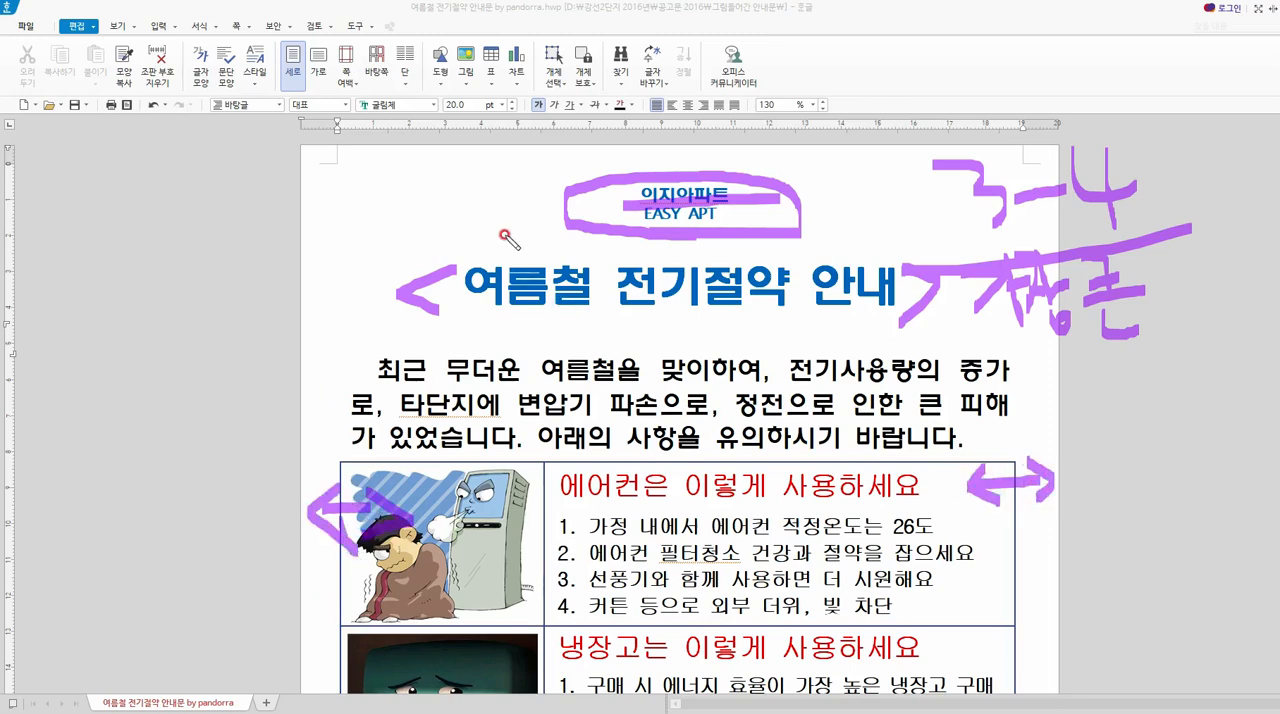
pyautogui.moveTo(450, 162); pyautogui.dragTo(458, 238)
pyautogui.moveTo(447, 162)
pyautogui.mouseDown()
pyautogui.moveTo(439, 184)
pyautogui.moveTo(465, 185)
pyautogui.moveTo(458, 236)
pyautogui.mouseUp()
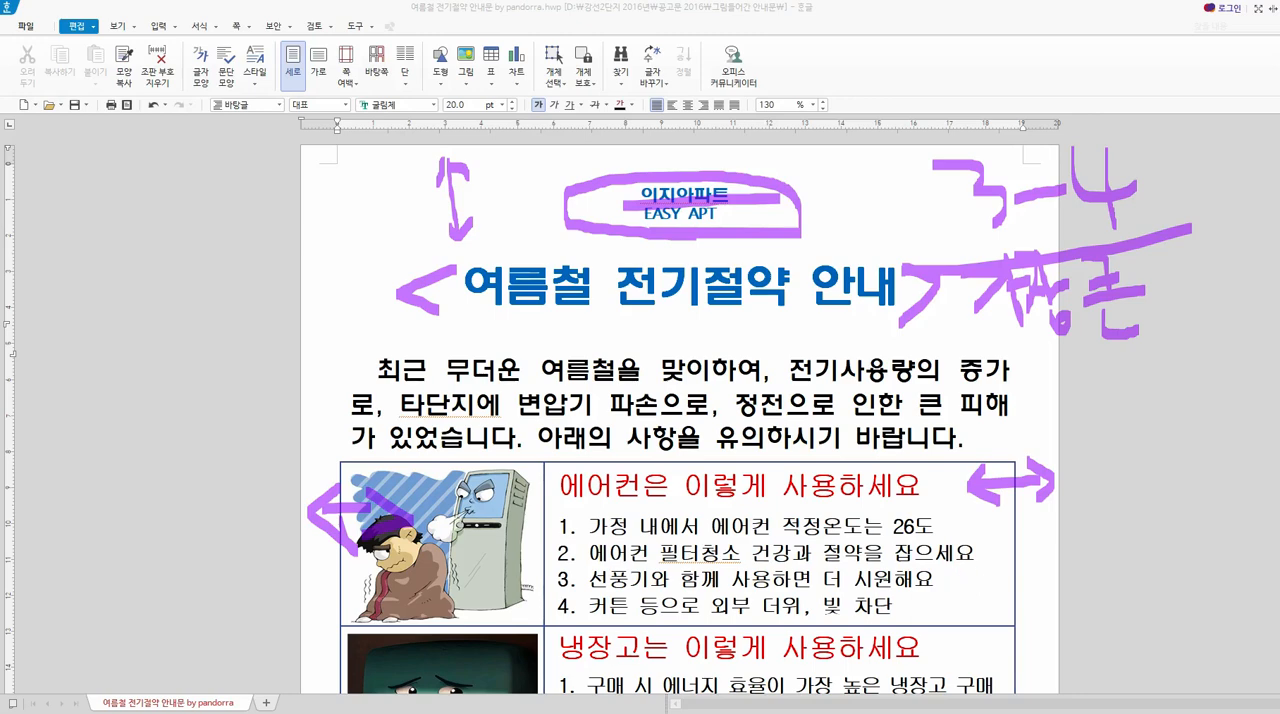
pyautogui.press('Delete')
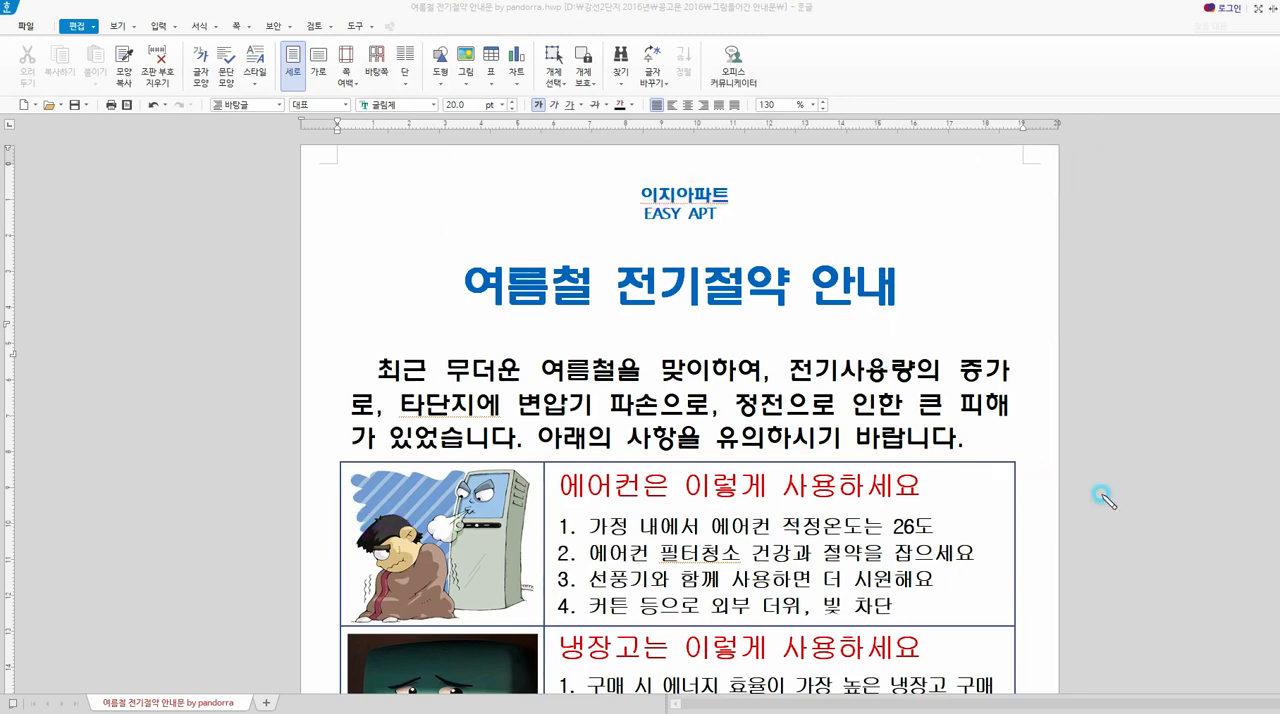
pyautogui.moveTo(370, 208); pyautogui.dragTo(395, 650)
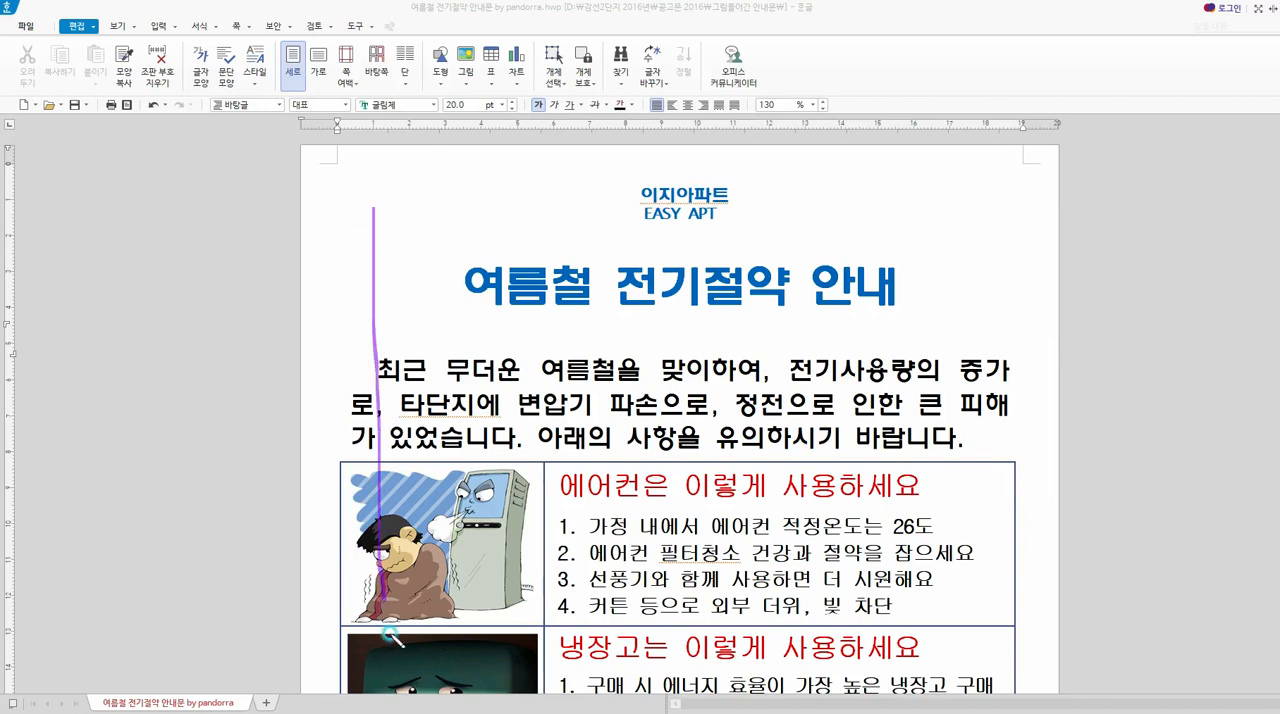
pyautogui.moveTo(371, 207)
pyautogui.mouseDown()
pyautogui.moveTo(982, 206)
pyautogui.moveTo(966, 710)
pyautogui.mouseUp()
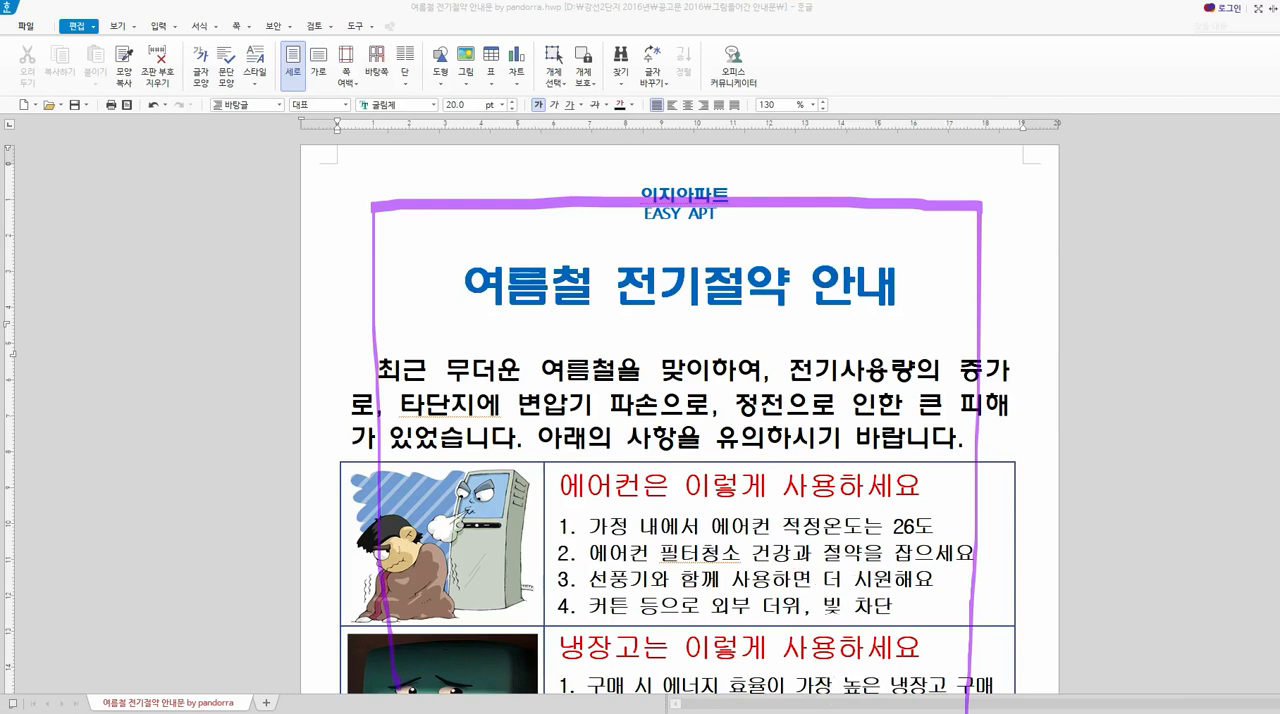
pyautogui.press('Escape')
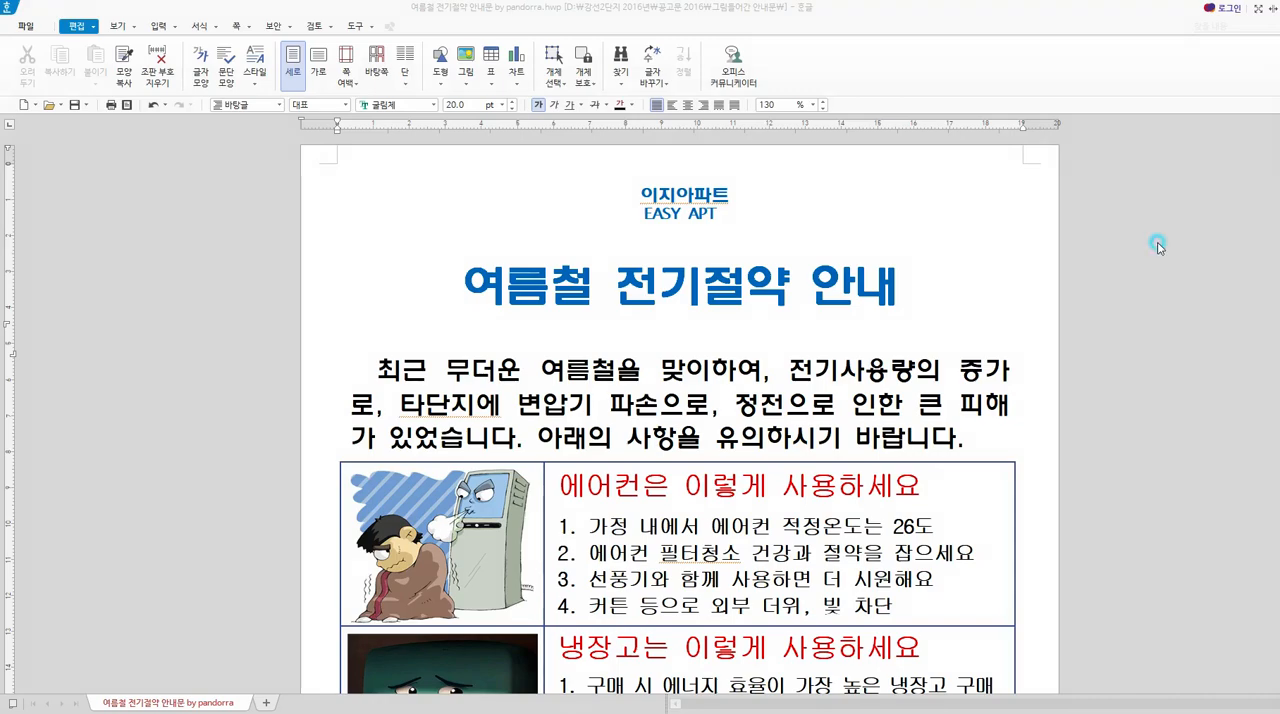
pyautogui.scroll(-6, 970, 286)
pyautogui.scroll(6, 945, 292)
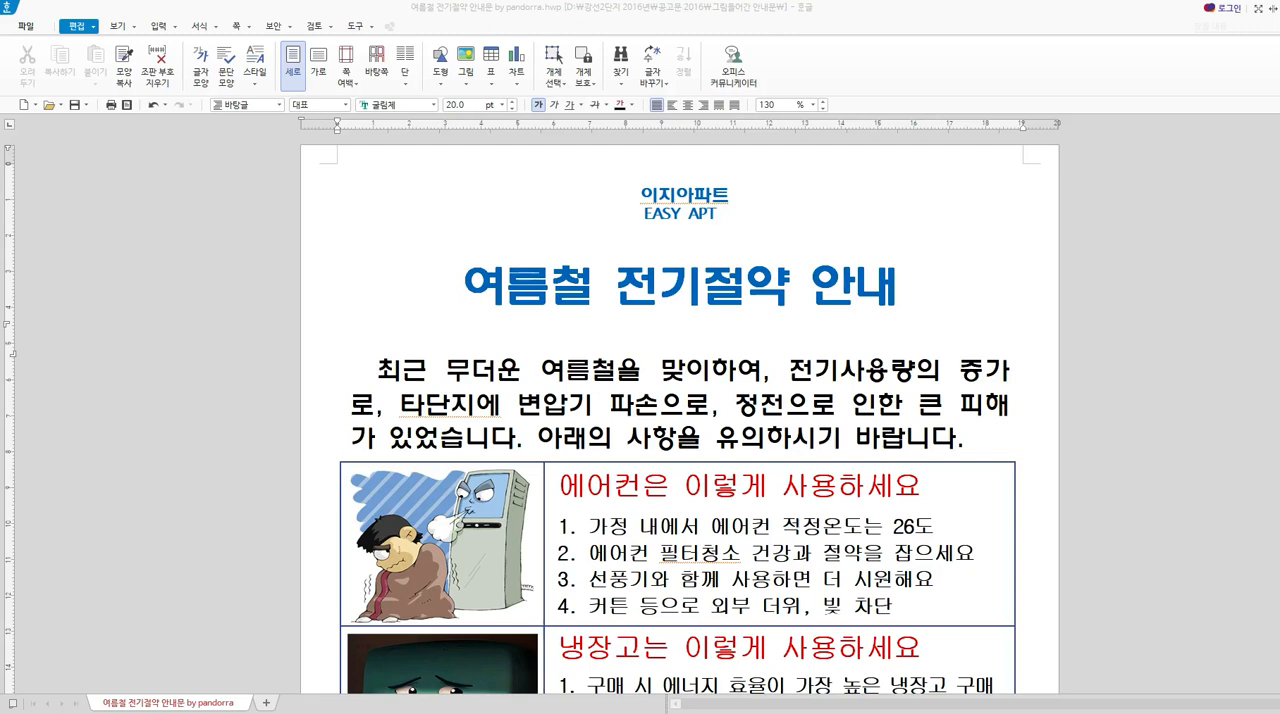
pyautogui.moveTo(654, 165); pyautogui.dragTo(655, 226)
pyautogui.moveTo(661, 163)
pyautogui.mouseDown()
pyautogui.moveTo(669, 247)
pyautogui.moveTo(678, 158)
pyautogui.moveTo(688, 195)
pyautogui.moveTo(655, 250)
pyautogui.mouseUp()
pyautogui.moveTo(308, 499); pyautogui.dragTo(388, 488)
pyautogui.moveTo(367, 464)
pyautogui.mouseDown()
pyautogui.moveTo(390, 487)
pyautogui.moveTo(368, 511)
pyautogui.mouseUp()
pyautogui.moveTo(324, 467)
pyautogui.mouseDown()
pyautogui.moveTo(305, 492)
pyautogui.moveTo(338, 508)
pyautogui.mouseUp()
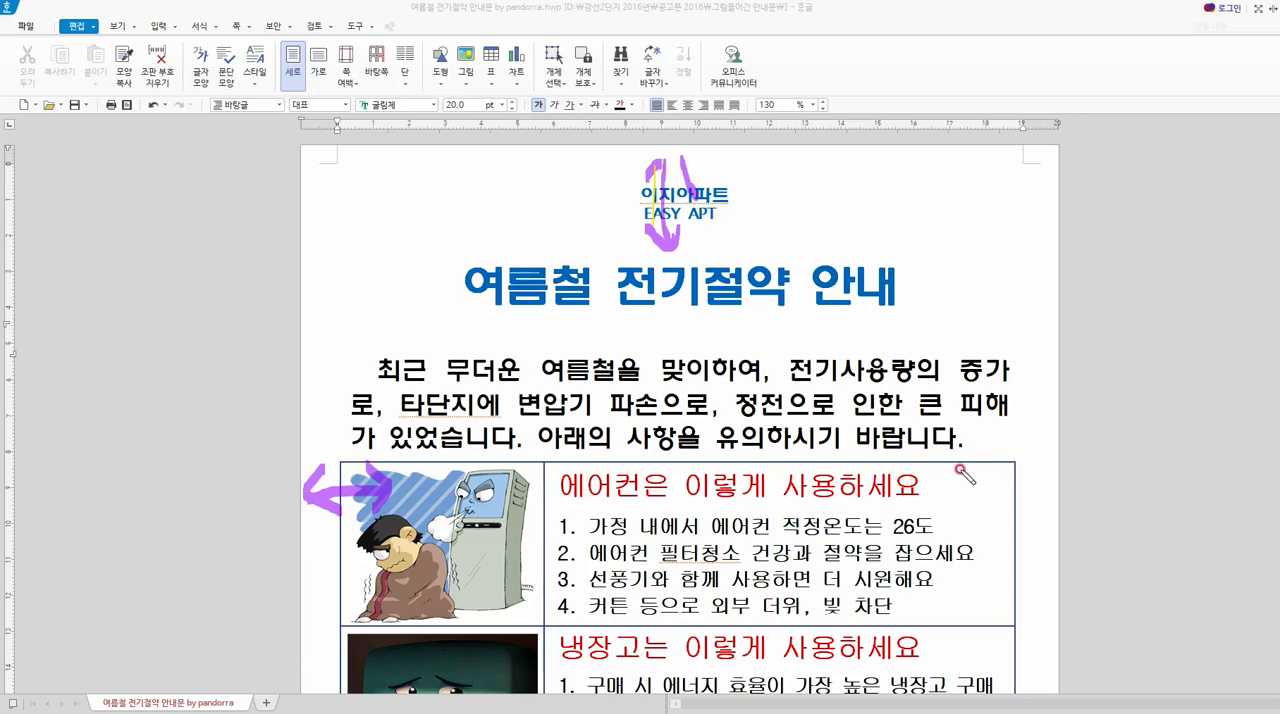
pyautogui.moveTo(958, 470)
pyautogui.mouseDown()
pyautogui.moveTo(1046, 474)
pyautogui.moveTo(1020, 487)
pyautogui.moveTo(948, 476)
pyautogui.moveTo(984, 510)
pyautogui.mouseUp()
pyautogui.moveTo(408, 258)
pyautogui.mouseDown()
pyautogui.moveTo(414, 524)
pyautogui.moveTo(437, 655)
pyautogui.moveTo(550, 245)
pyautogui.moveTo(885, 440)
pyautogui.moveTo(876, 648)
pyautogui.moveTo(289, 658)
pyautogui.mouseUp()
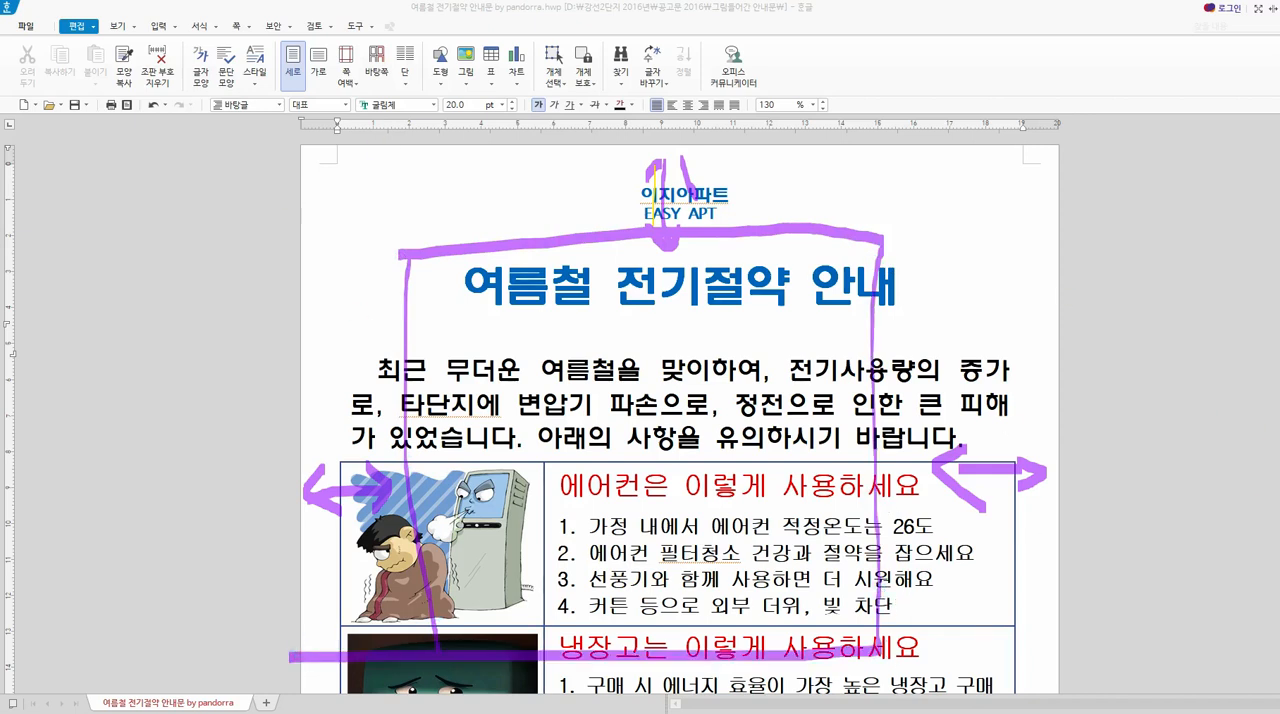
pyautogui.press('Escape')
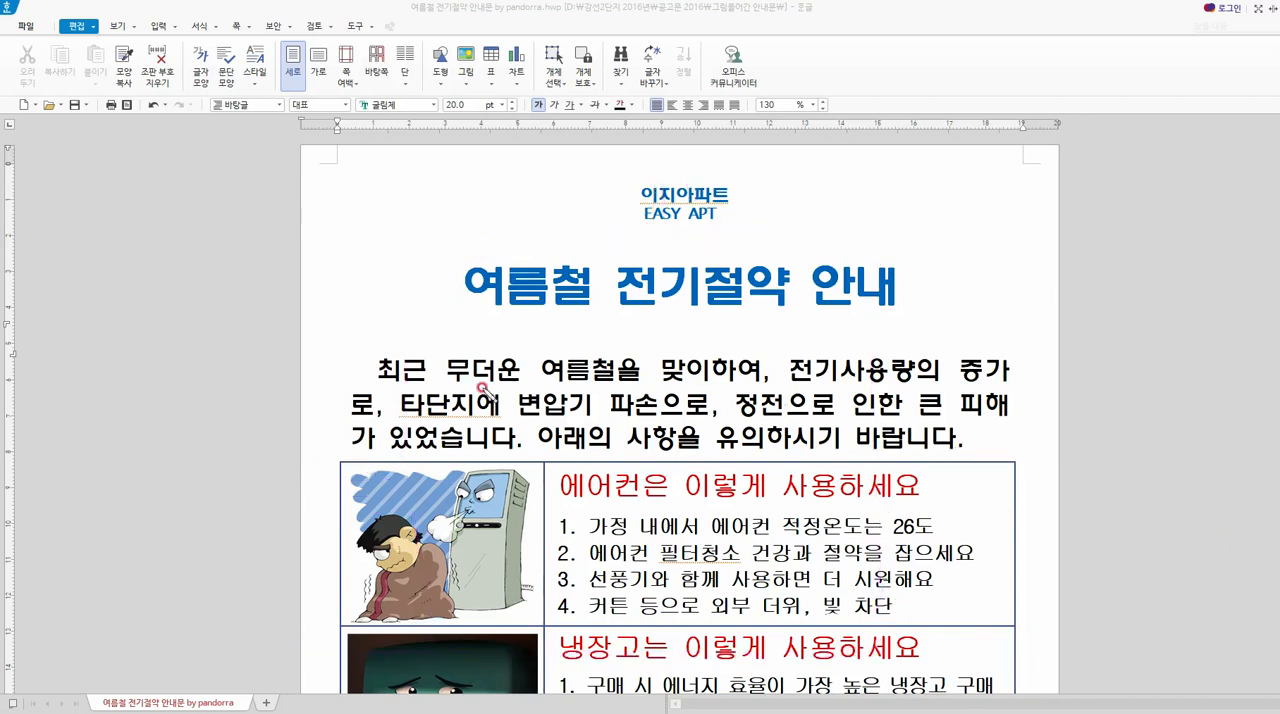
pyautogui.moveTo(930, 222)
pyautogui.mouseDown()
pyautogui.moveTo(986, 266)
pyautogui.moveTo(1018, 226)
pyautogui.moveTo(1050, 275)
pyautogui.moveTo(918, 300)
pyautogui.moveTo(998, 306)
pyautogui.mouseUp()
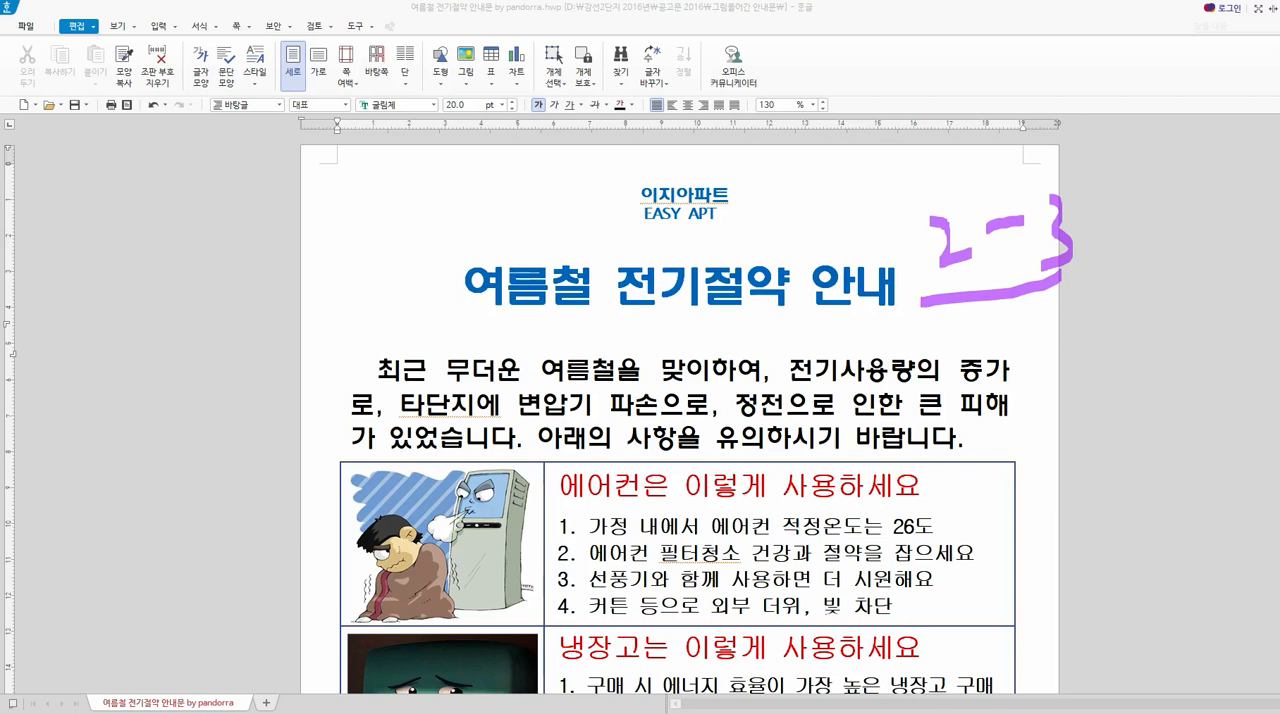
pyautogui.moveTo(904, 153)
pyautogui.mouseDown()
pyautogui.moveTo(922, 185)
pyautogui.moveTo(986, 195)
pyautogui.mouseUp()
pyautogui.press('Escape')
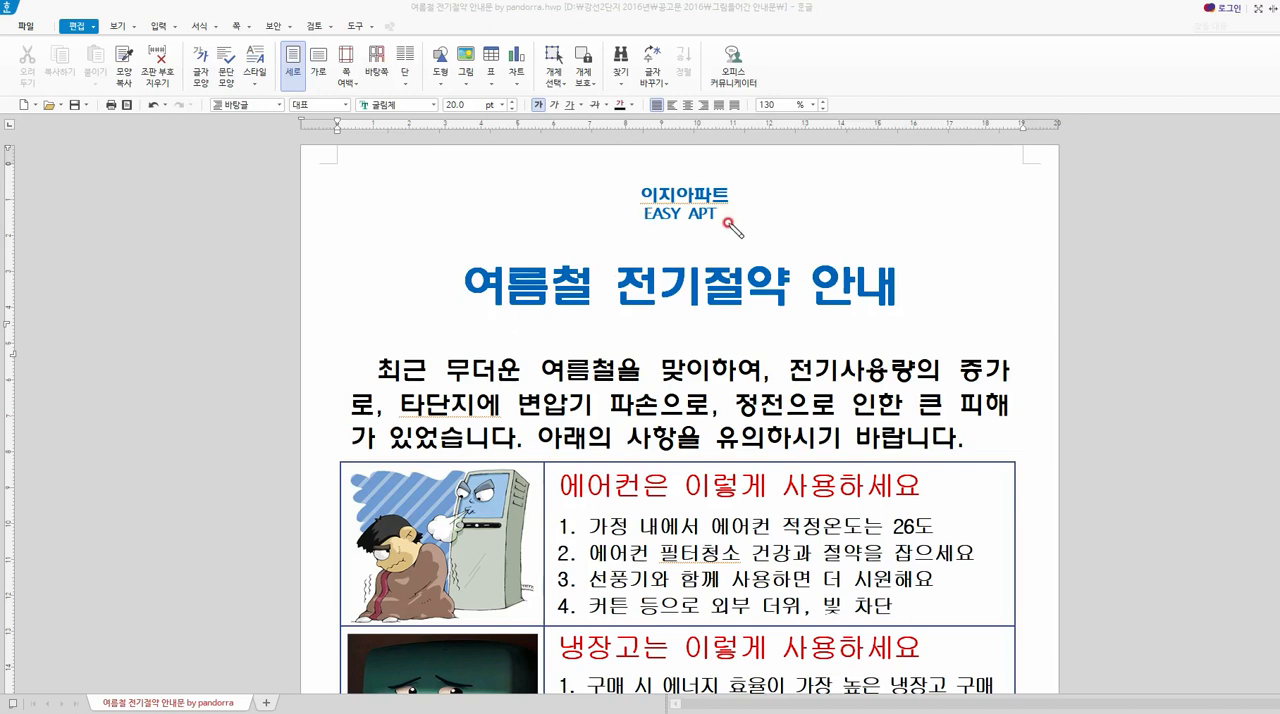
pyautogui.moveTo(732, 230)
pyautogui.mouseDown()
pyautogui.moveTo(618, 182)
pyautogui.moveTo(736, 226)
pyautogui.mouseUp()
pyautogui.moveTo(588, 311); pyautogui.dragTo(594, 316)
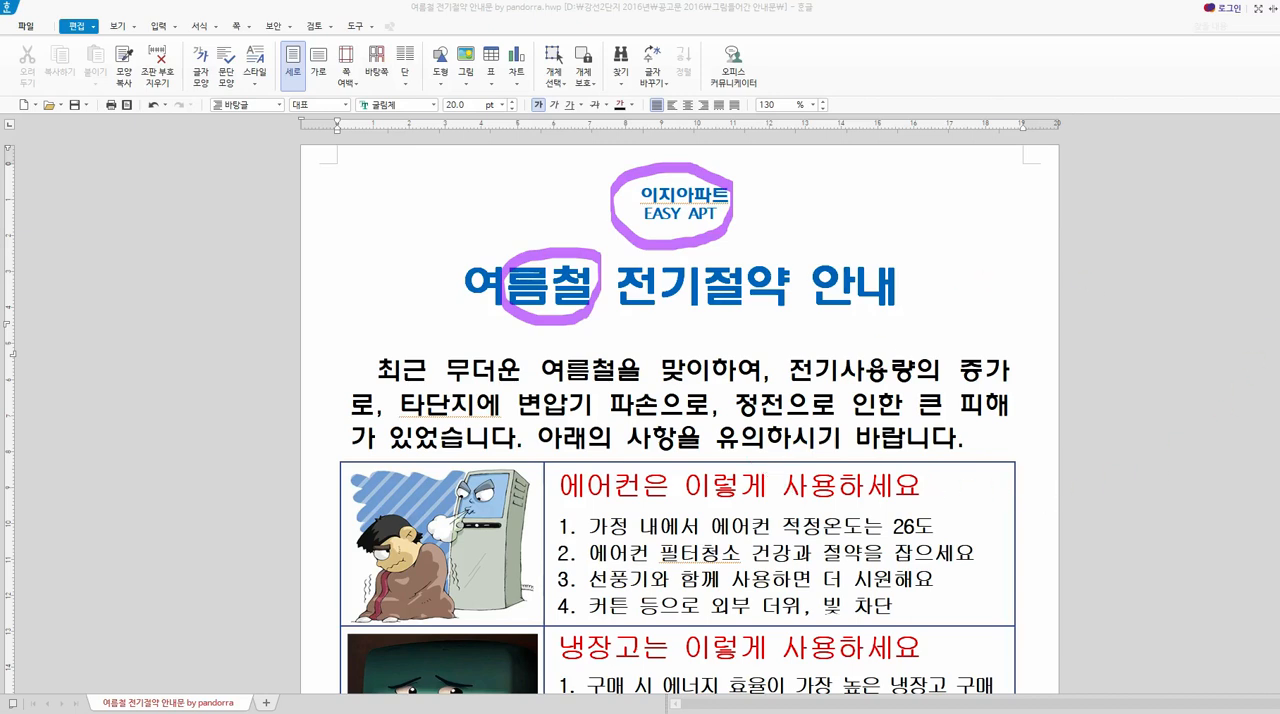
pyautogui.press('e')
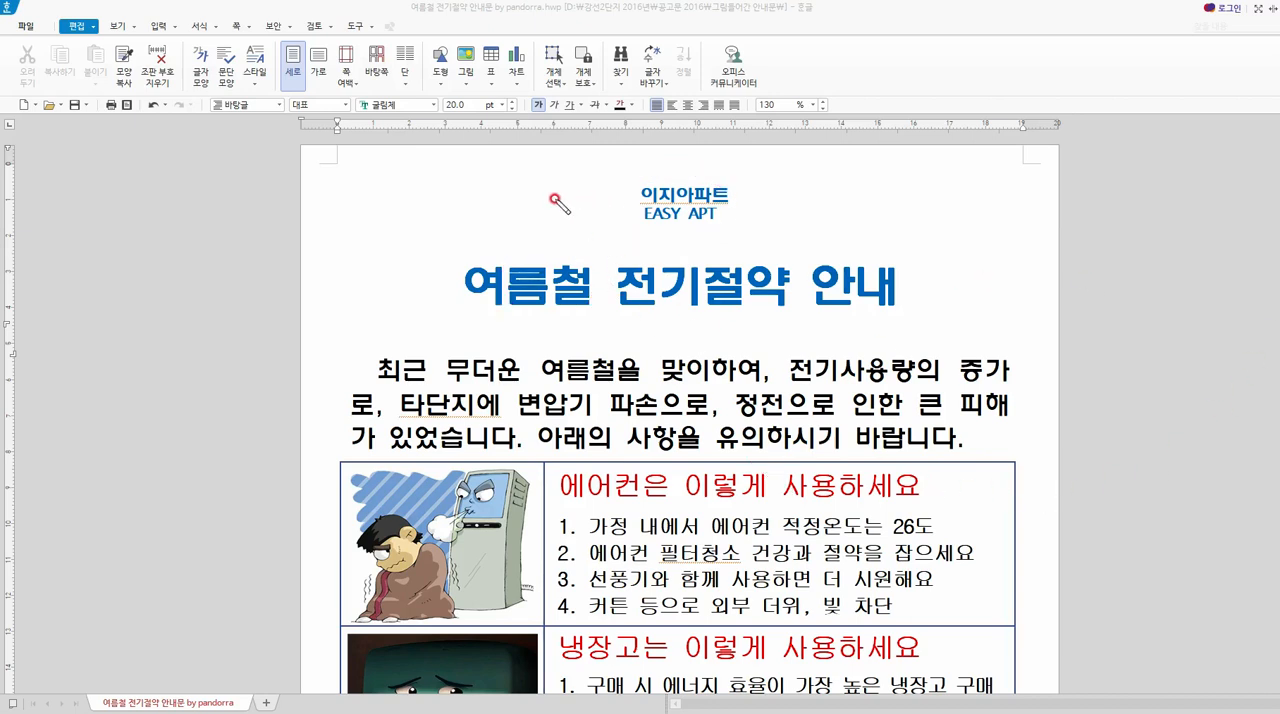
pyautogui.moveTo(533, 195)
pyautogui.mouseDown()
pyautogui.moveTo(533, 209)
pyautogui.moveTo(777, 229)
pyautogui.moveTo(782, 190)
pyautogui.moveTo(575, 168)
pyautogui.moveTo(533, 226)
pyautogui.mouseUp()
pyautogui.moveTo(427, 260)
pyautogui.mouseDown()
pyautogui.moveTo(434, 320)
pyautogui.moveTo(818, 328)
pyautogui.moveTo(968, 298)
pyautogui.moveTo(874, 258)
pyautogui.moveTo(515, 264)
pyautogui.moveTo(430, 272)
pyautogui.moveTo(424, 297)
pyautogui.mouseUp()
pyautogui.moveTo(348, 352)
pyautogui.mouseDown()
pyautogui.moveTo(384, 648)
pyautogui.moveTo(1024, 638)
pyautogui.moveTo(930, 384)
pyautogui.moveTo(335, 380)
pyautogui.mouseUp()
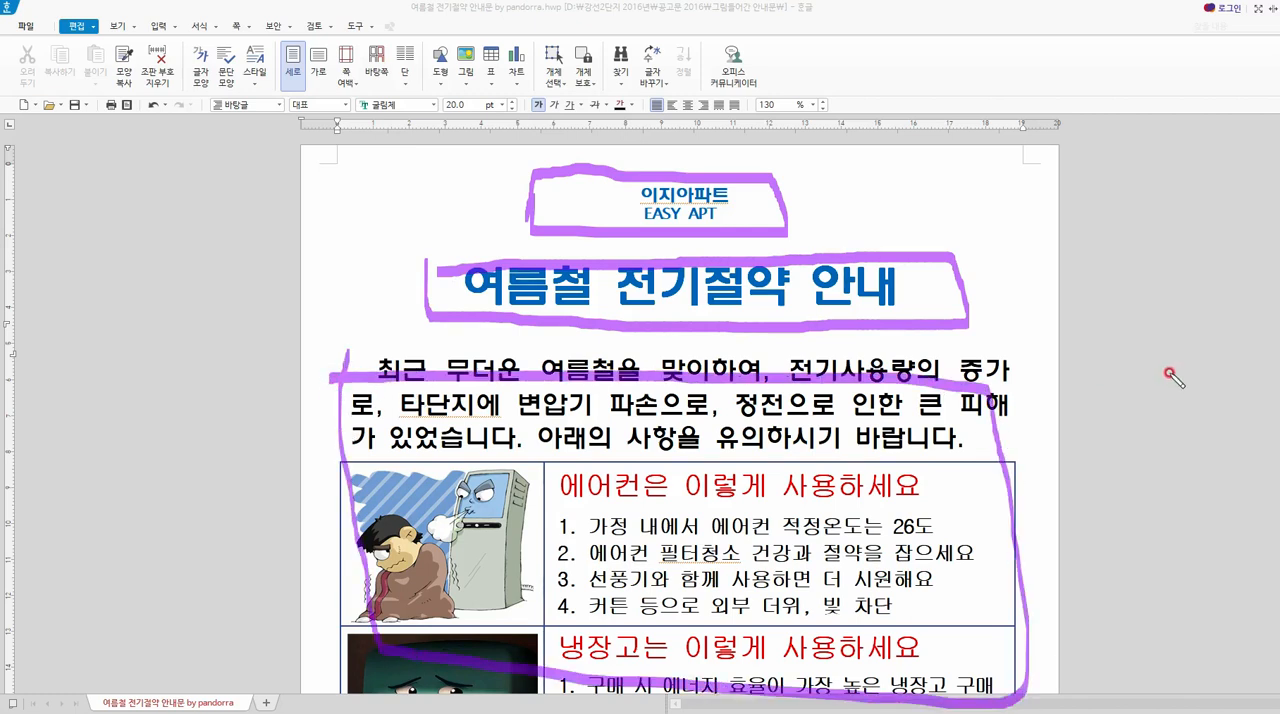
pyautogui.press('Escape')
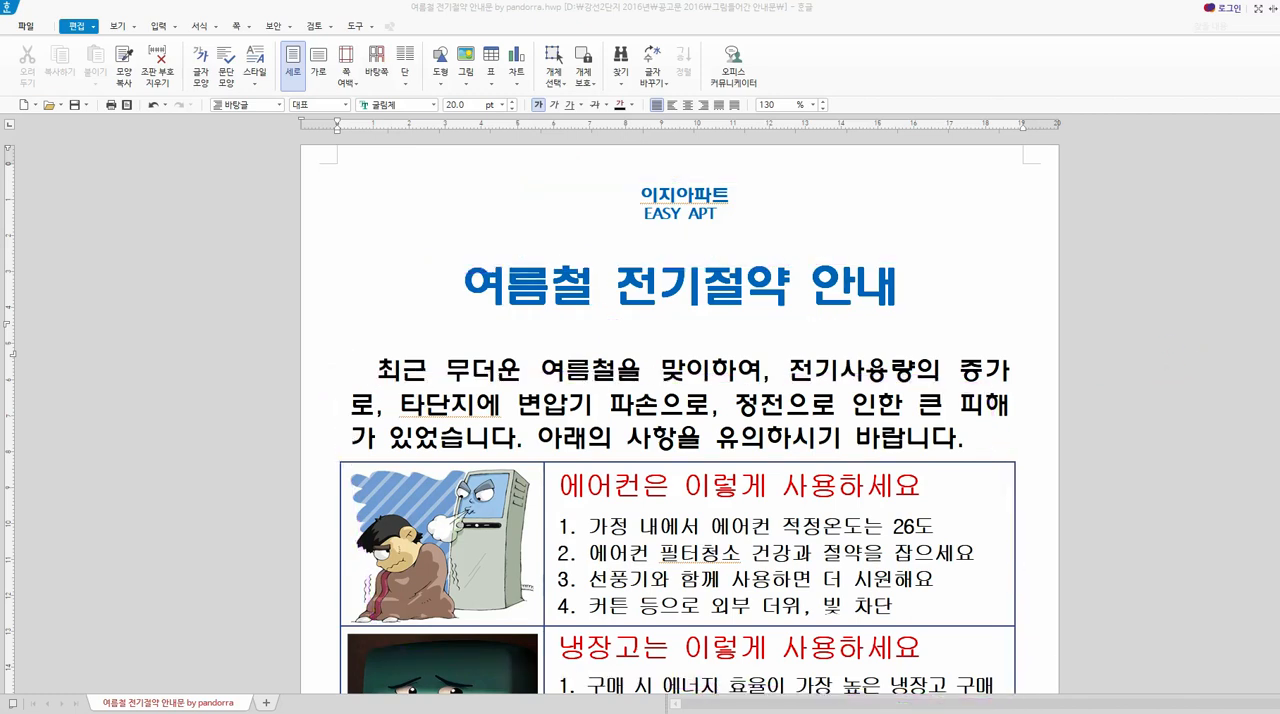
pyautogui.scroll(-5, 992, 314)
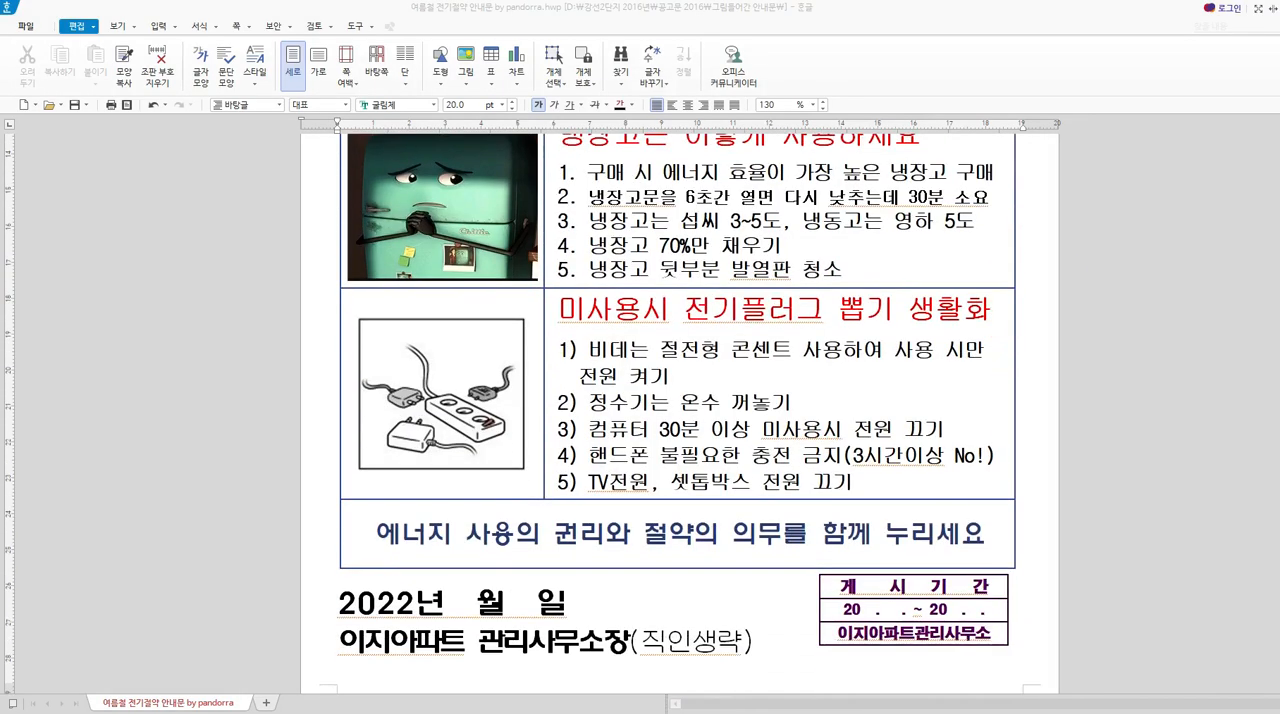
pyautogui.moveTo(330, 585)
pyautogui.mouseDown()
pyautogui.moveTo(342, 648)
pyautogui.moveTo(795, 658)
pyautogui.moveTo(730, 588)
pyautogui.moveTo(340, 596)
pyautogui.moveTo(610, 608)
pyautogui.mouseUp()
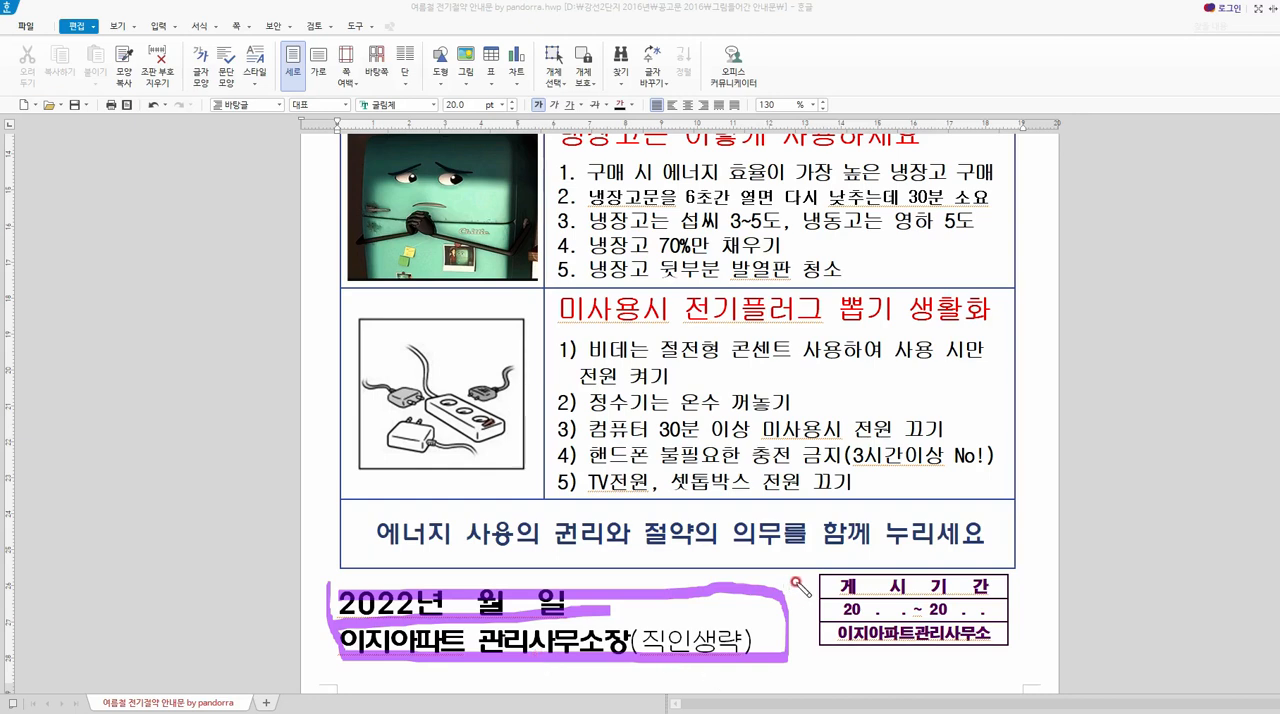
pyautogui.moveTo(815, 575)
pyautogui.mouseDown()
pyautogui.moveTo(818, 662)
pyautogui.moveTo(1020, 660)
pyautogui.moveTo(1032, 552)
pyautogui.moveTo(812, 570)
pyautogui.moveTo(800, 600)
pyautogui.mouseUp()
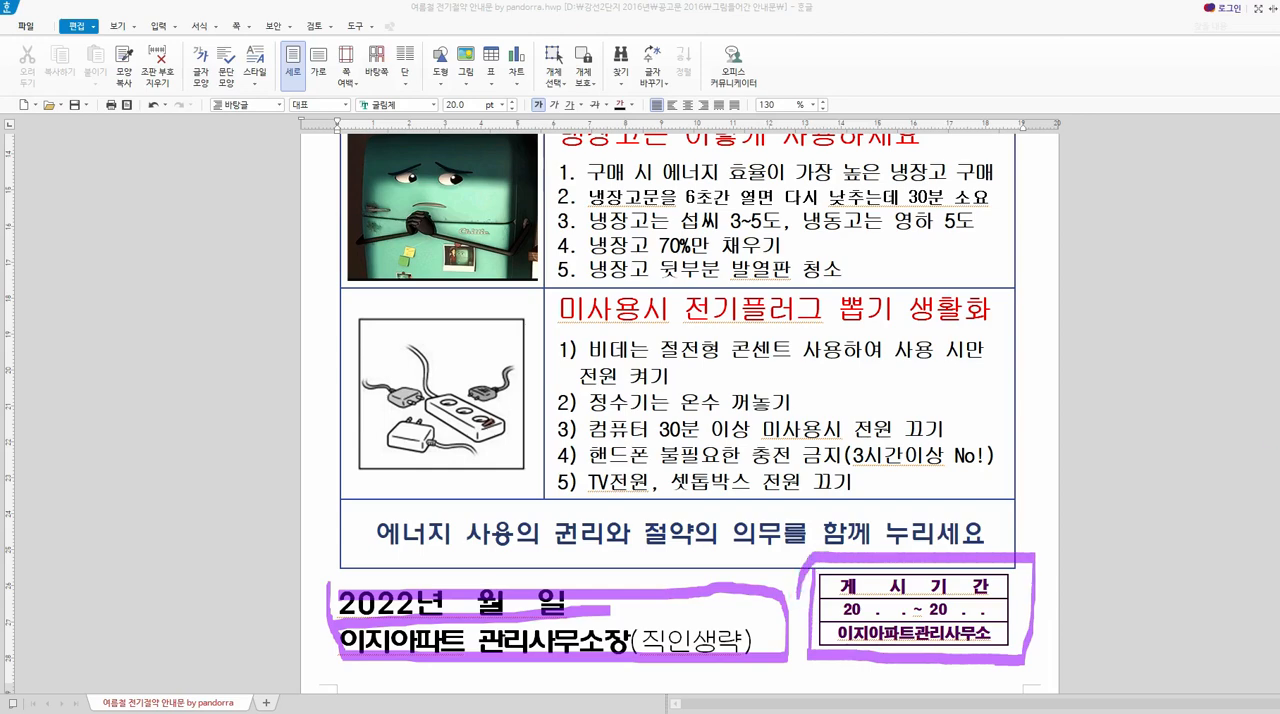
pyautogui.click(1274, 467)
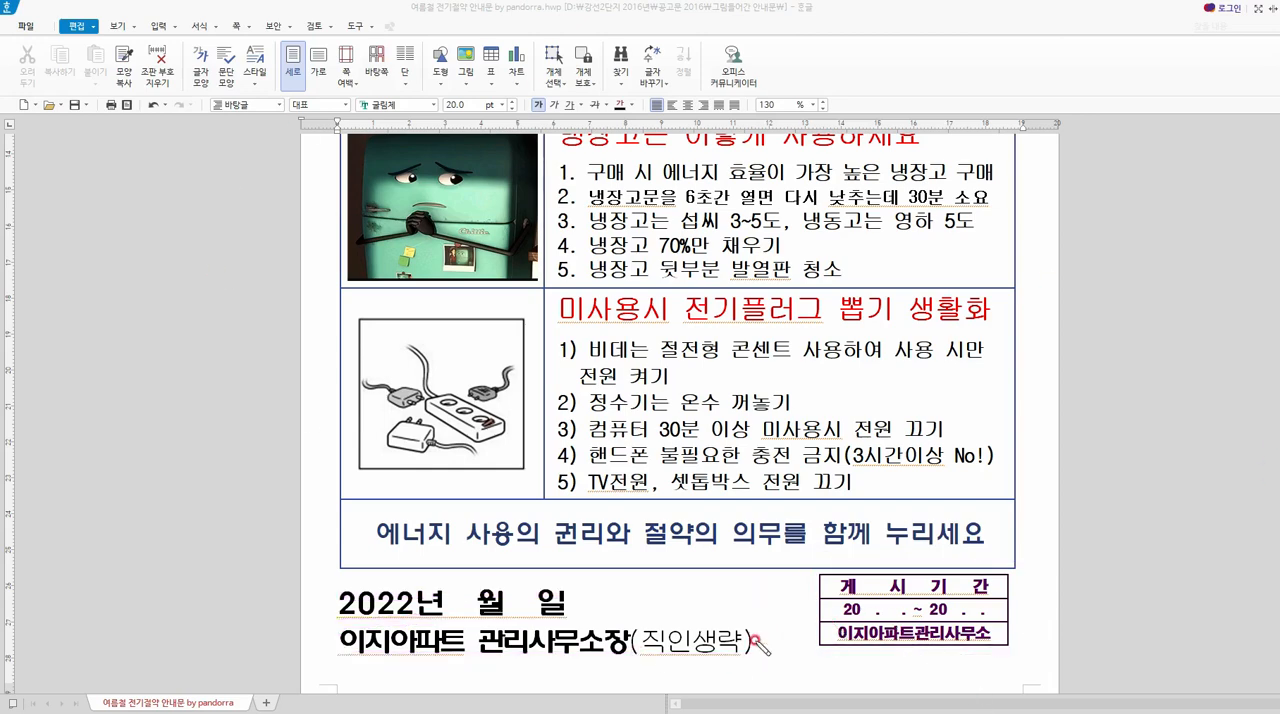
pyautogui.moveTo(838, 622); pyautogui.dragTo(1008, 613)
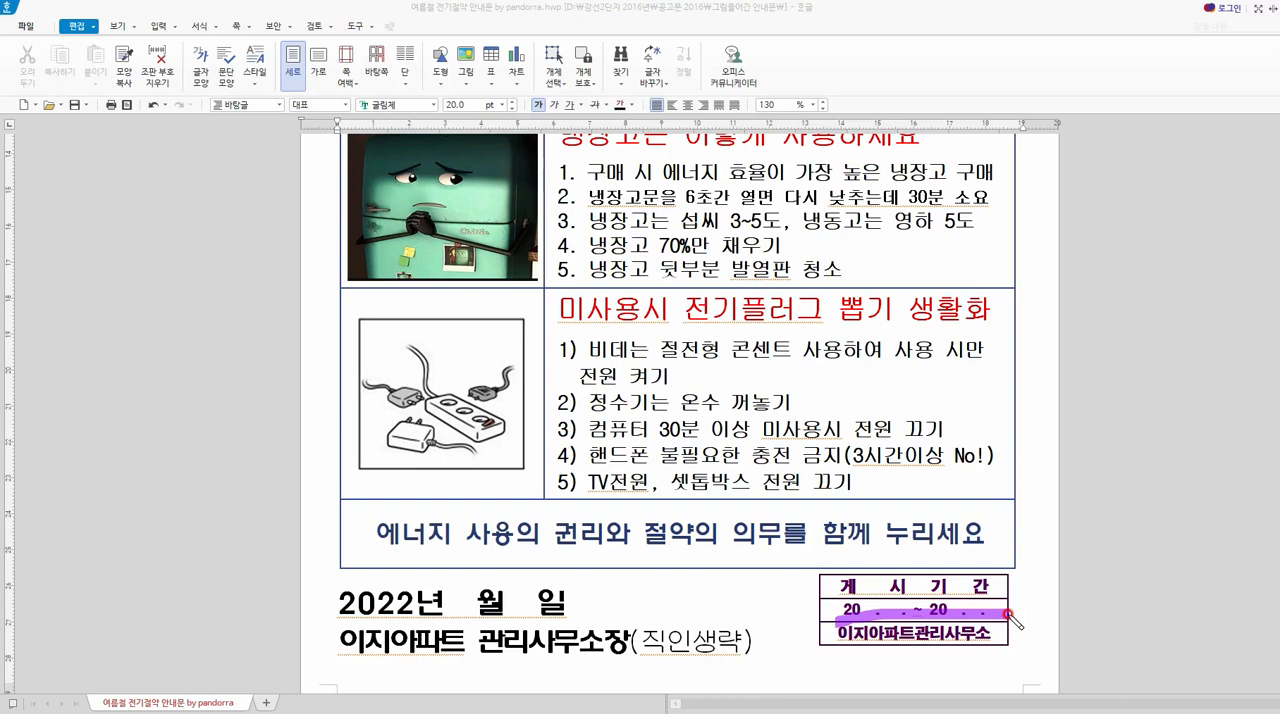
pyautogui.moveTo(1008, 613); pyautogui.dragTo(1045, 597)
pyautogui.press('Escape')
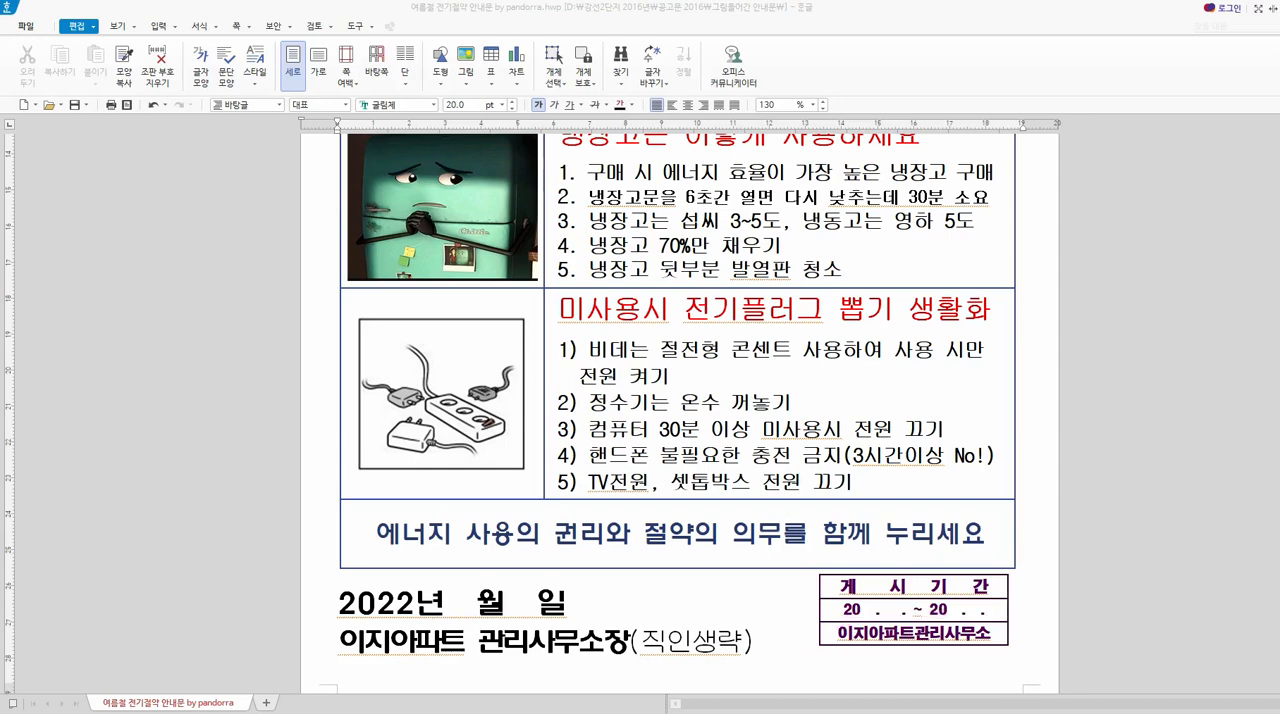
pyautogui.scroll(6, 797, 490)
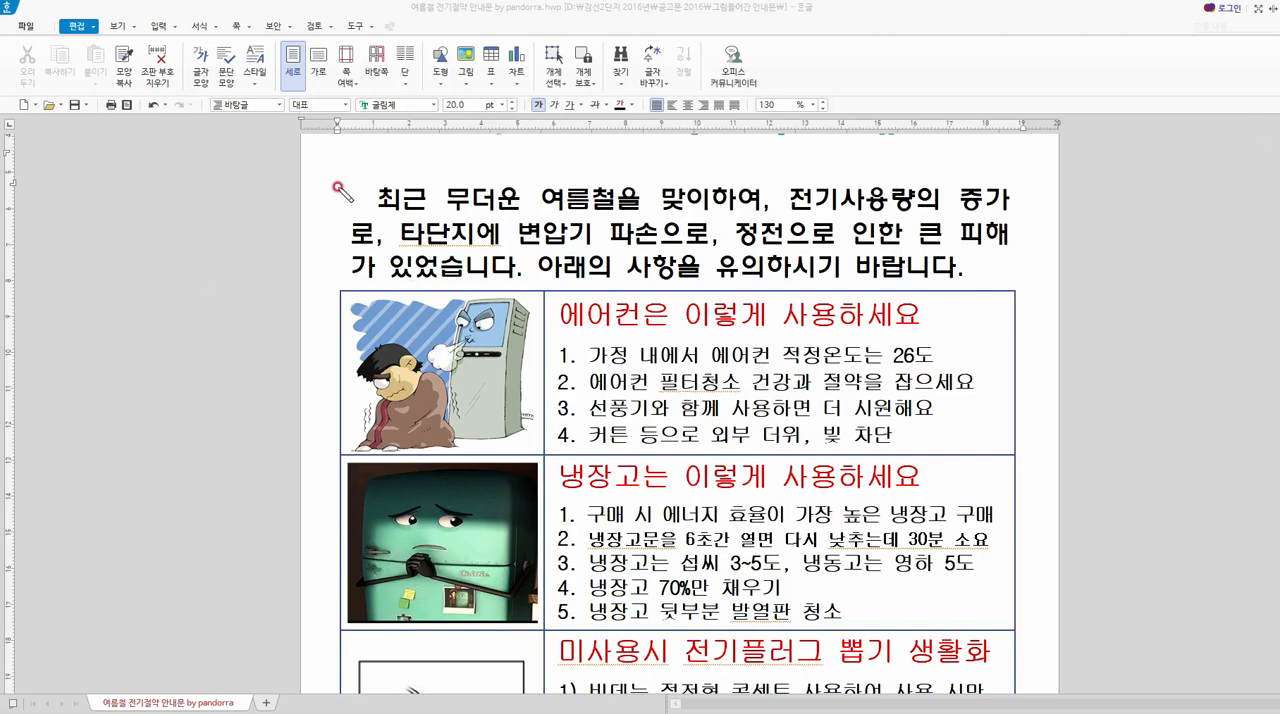
pyautogui.moveTo(340, 189)
pyautogui.mouseDown()
pyautogui.moveTo(352, 298)
pyautogui.moveTo(760, 285)
pyautogui.moveTo(1025, 168)
pyautogui.moveTo(318, 184)
pyautogui.mouseUp()
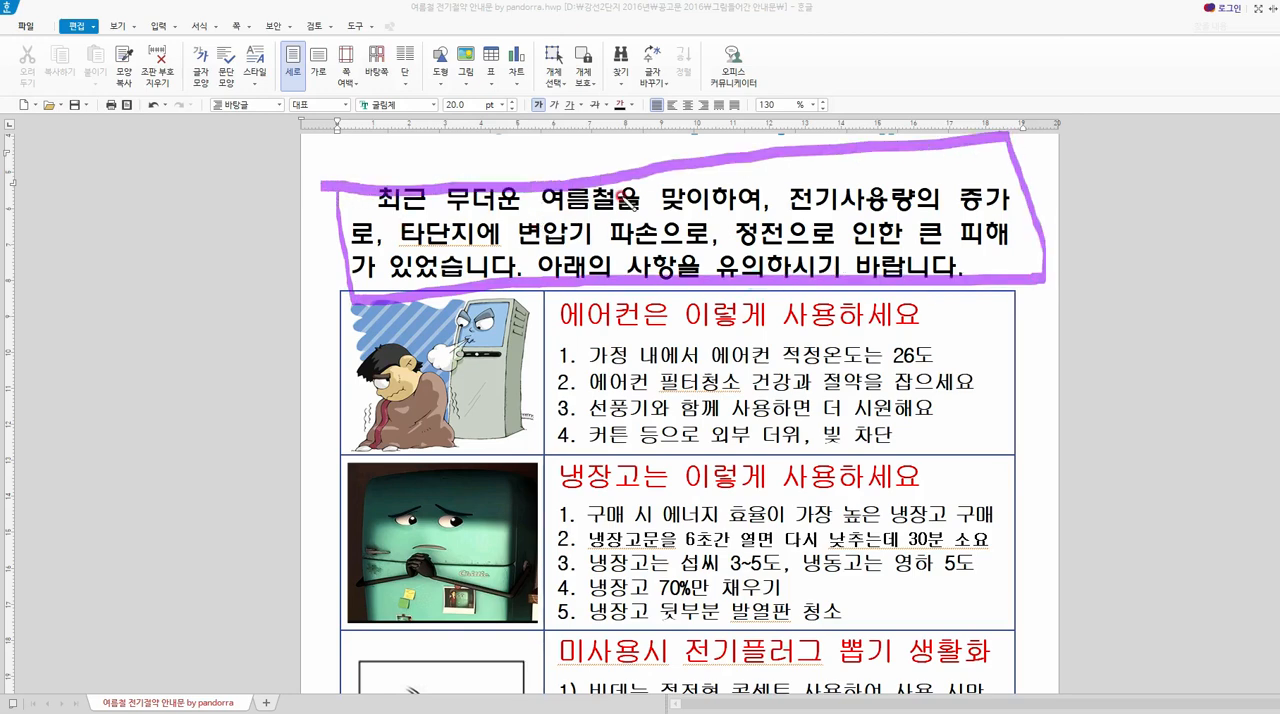
pyautogui.moveTo(772, 182); pyautogui.dragTo(752, 246)
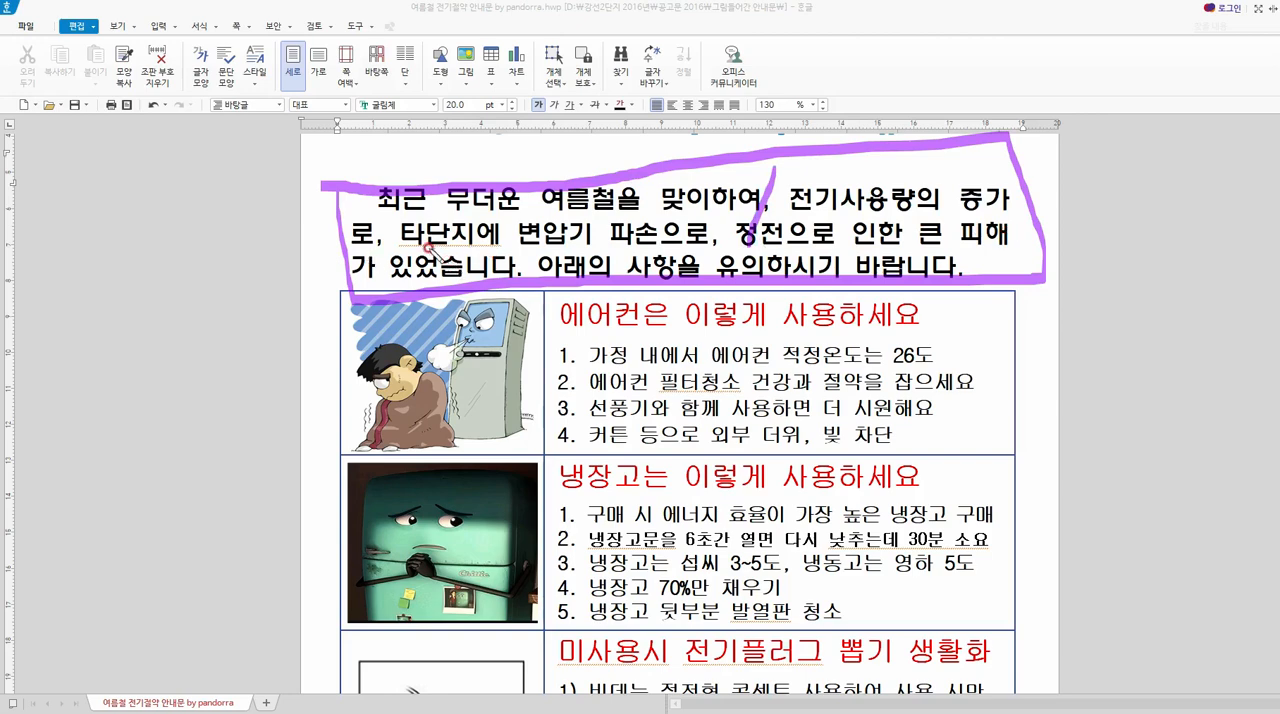
pyautogui.moveTo(396, 210); pyautogui.dragTo(386, 256)
pyautogui.moveTo(728, 214); pyautogui.dragTo(719, 256)
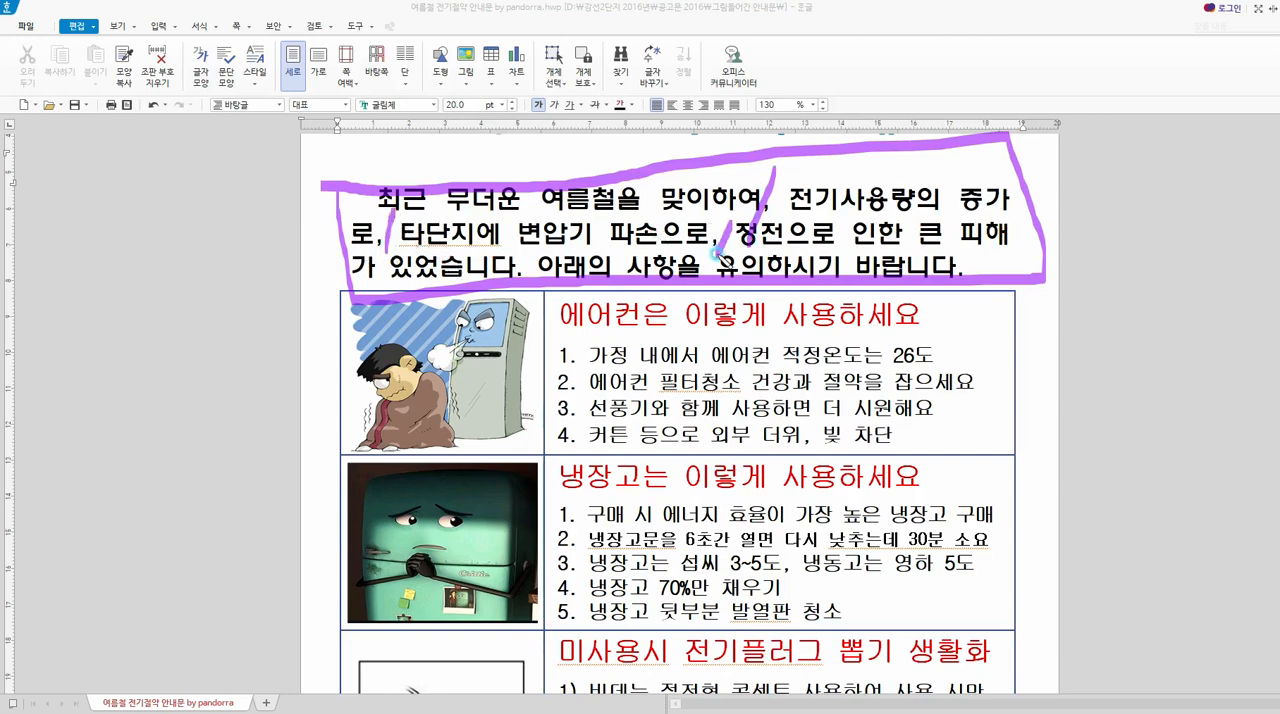
pyautogui.moveTo(527, 250); pyautogui.dragTo(519, 292)
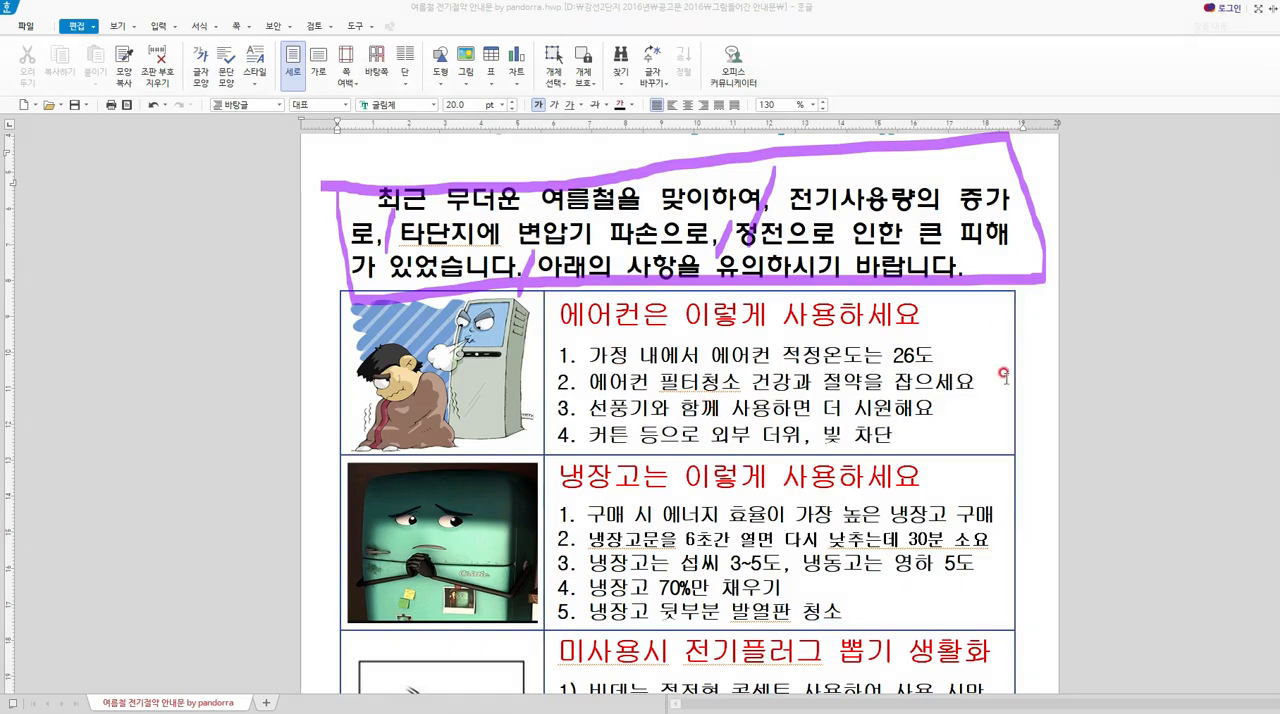
# Look over the air conditioner, refrigerator and power plug rows of the tips table.
pyautogui.scroll(-3, 677, 414)
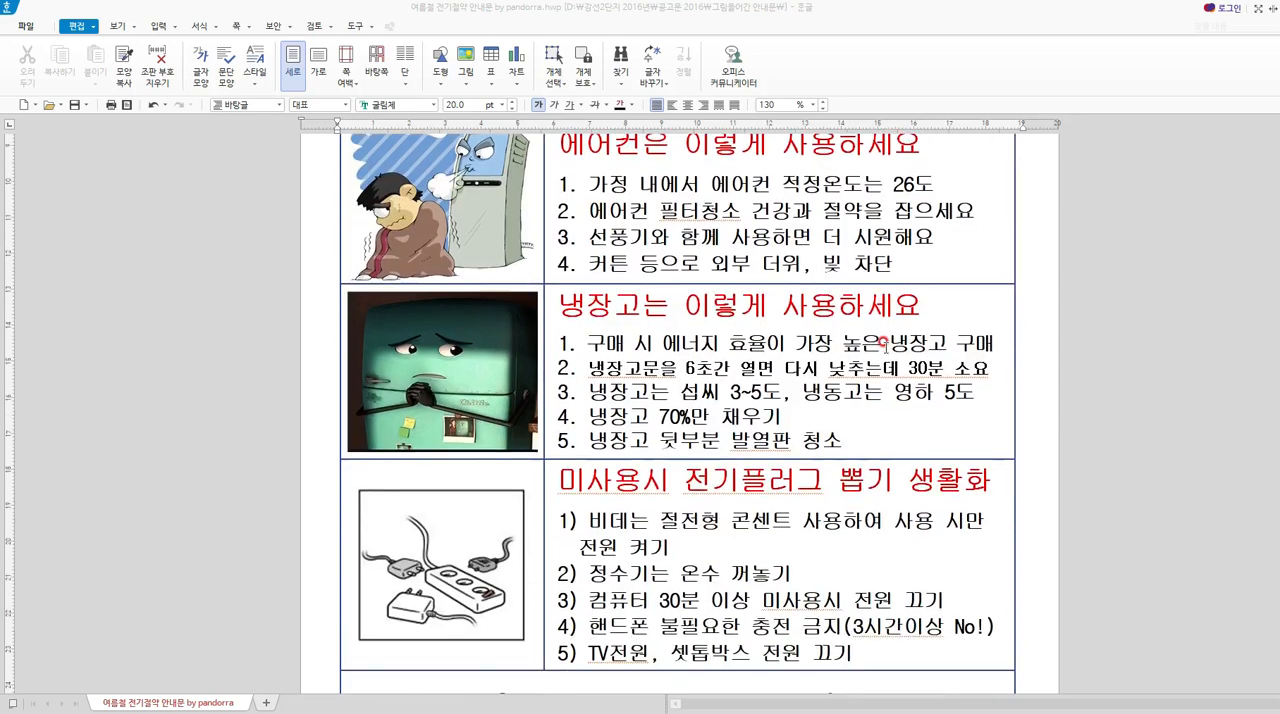
pyautogui.scroll(1, 677, 414)
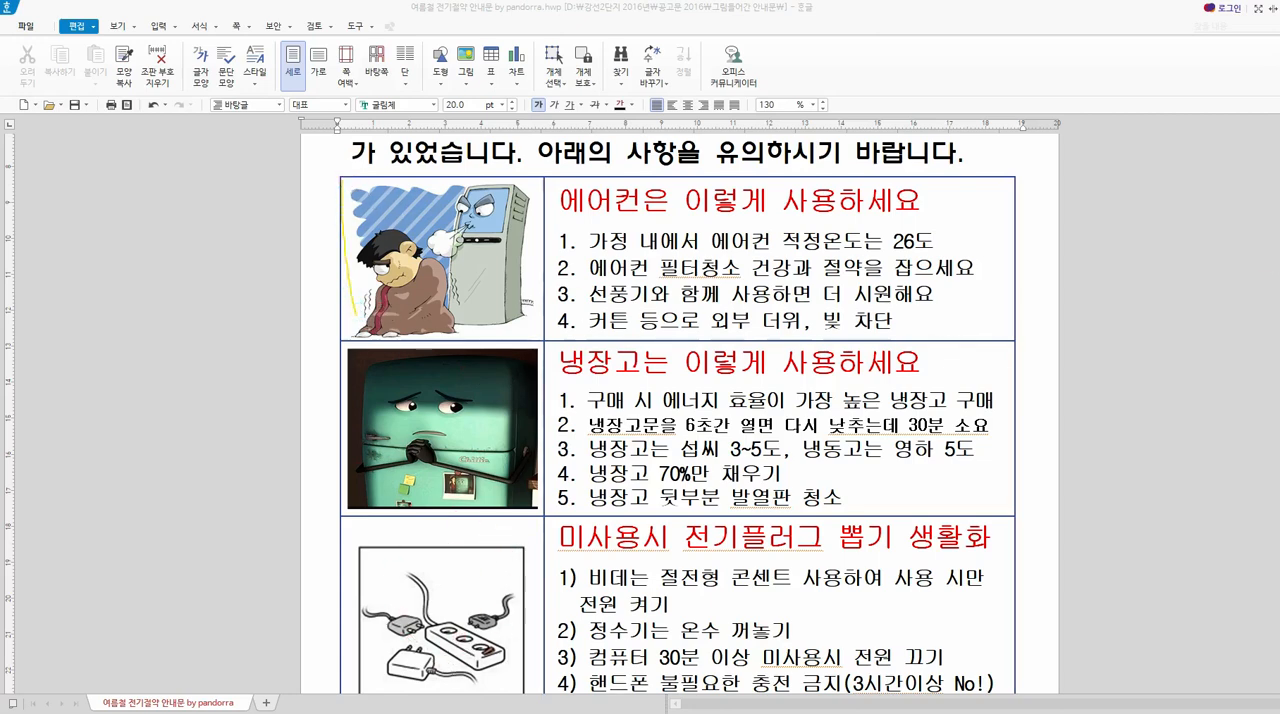
pyautogui.moveTo(345, 183)
pyautogui.mouseDown()
pyautogui.moveTo(350, 322)
pyautogui.moveTo(645, 305)
pyautogui.moveTo(1005, 194)
pyautogui.moveTo(422, 196)
pyautogui.moveTo(346, 338)
pyautogui.moveTo(343, 493)
pyautogui.moveTo(1072, 528)
pyautogui.moveTo(472, 360)
pyautogui.moveTo(333, 372)
pyautogui.mouseUp()
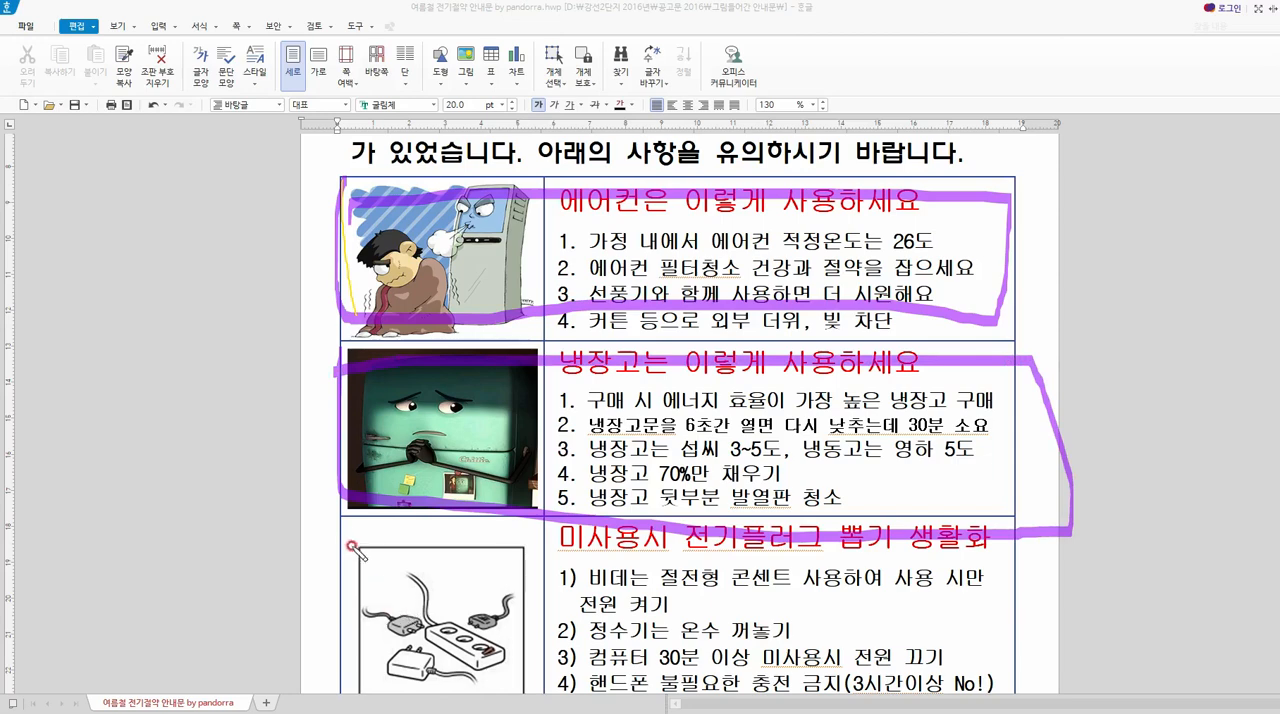
pyautogui.moveTo(352, 545)
pyautogui.mouseDown()
pyautogui.moveTo(364, 642)
pyautogui.moveTo(958, 662)
pyautogui.moveTo(540, 518)
pyautogui.moveTo(288, 520)
pyautogui.mouseUp()
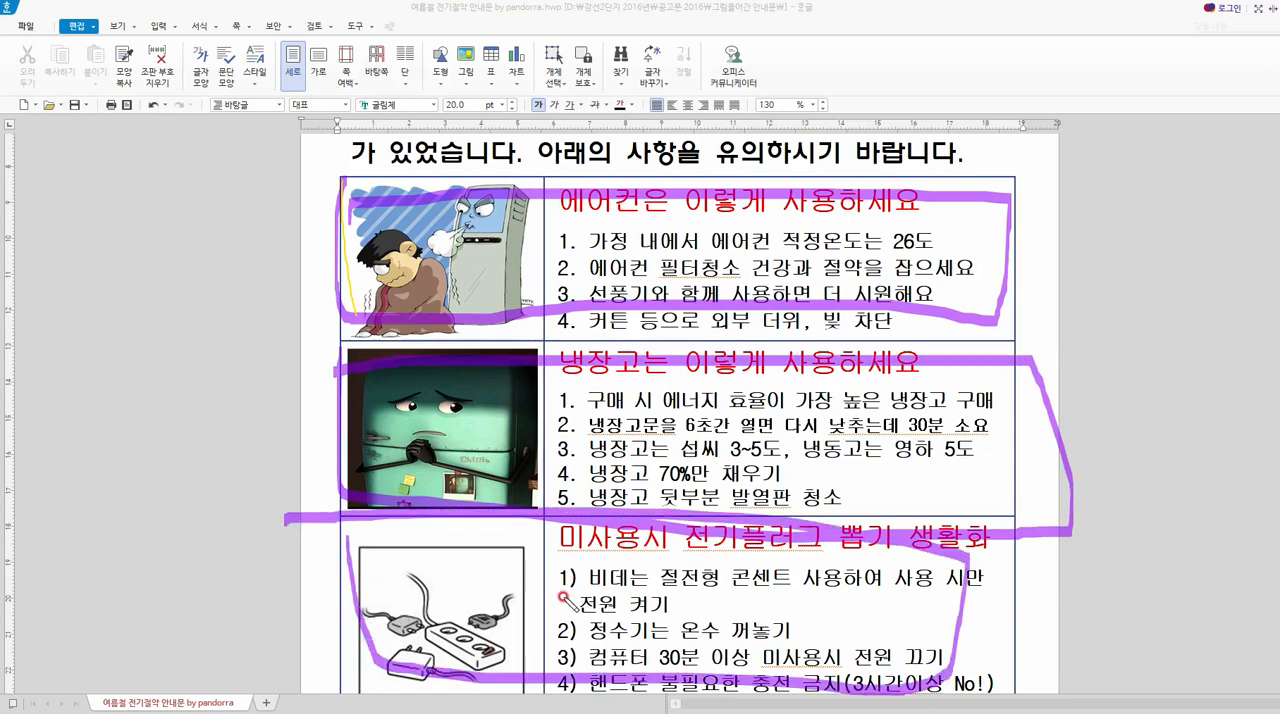
pyautogui.press('Escape')
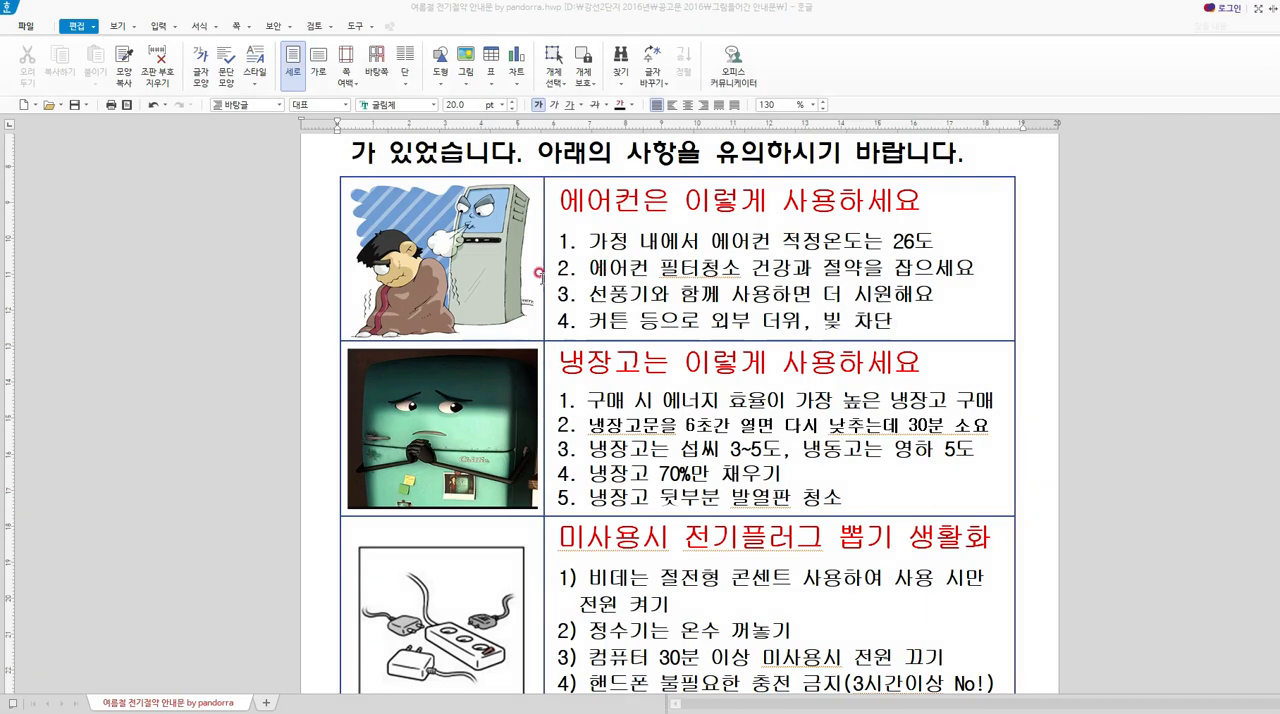
# Add two blank lines between the end of the introductory paragraph and the tips table.
pyautogui.moveTo(603, 265); pyautogui.dragTo(408, 276)
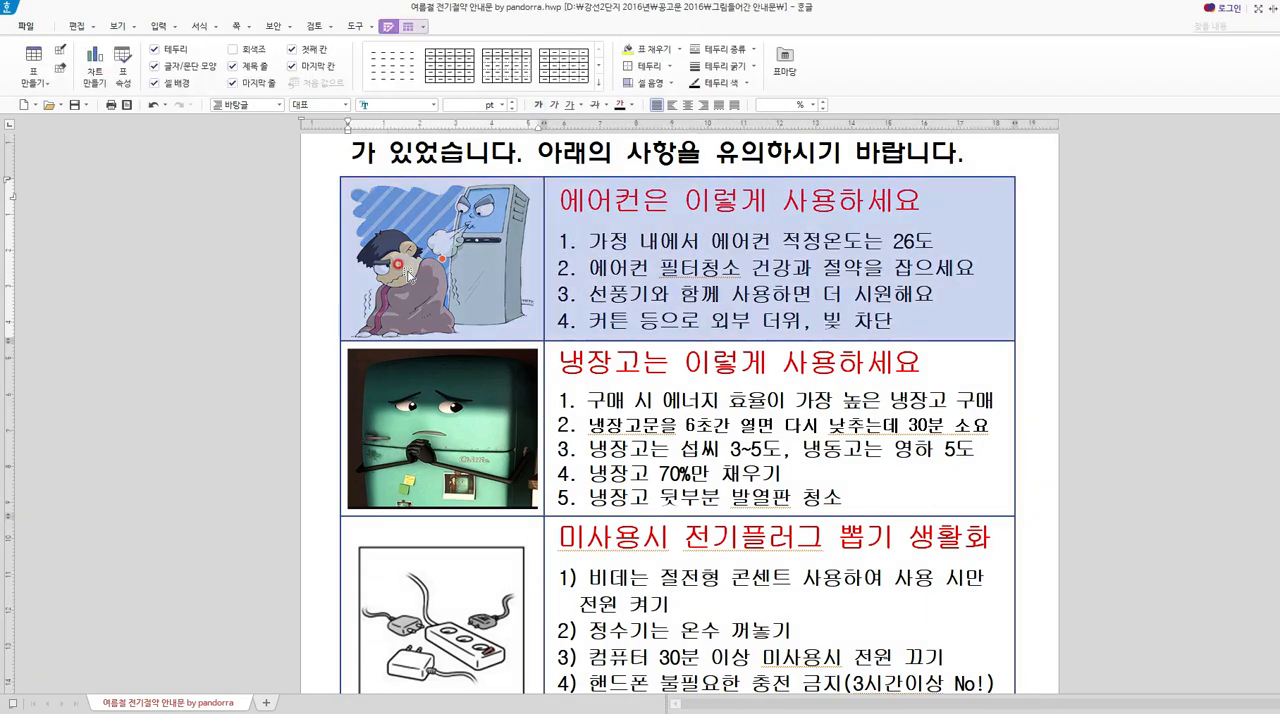
pyautogui.click(979, 150)
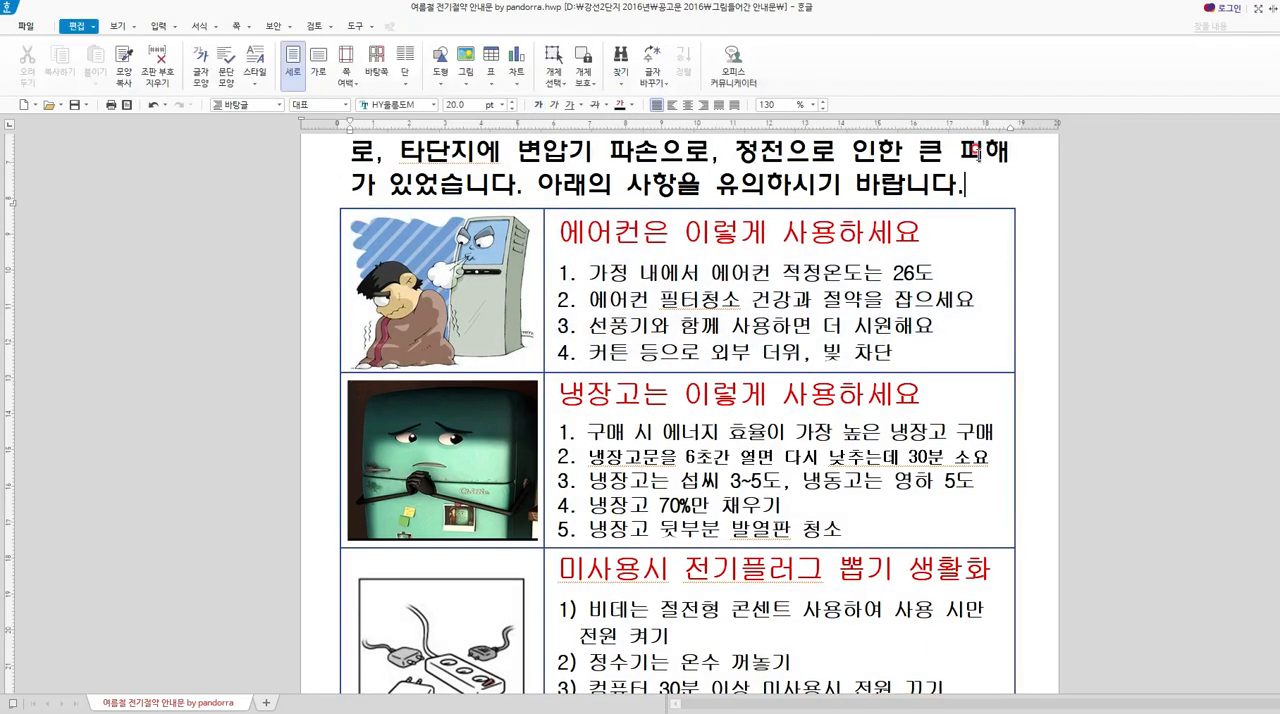
pyautogui.press('Return')
pyautogui.press('Return')
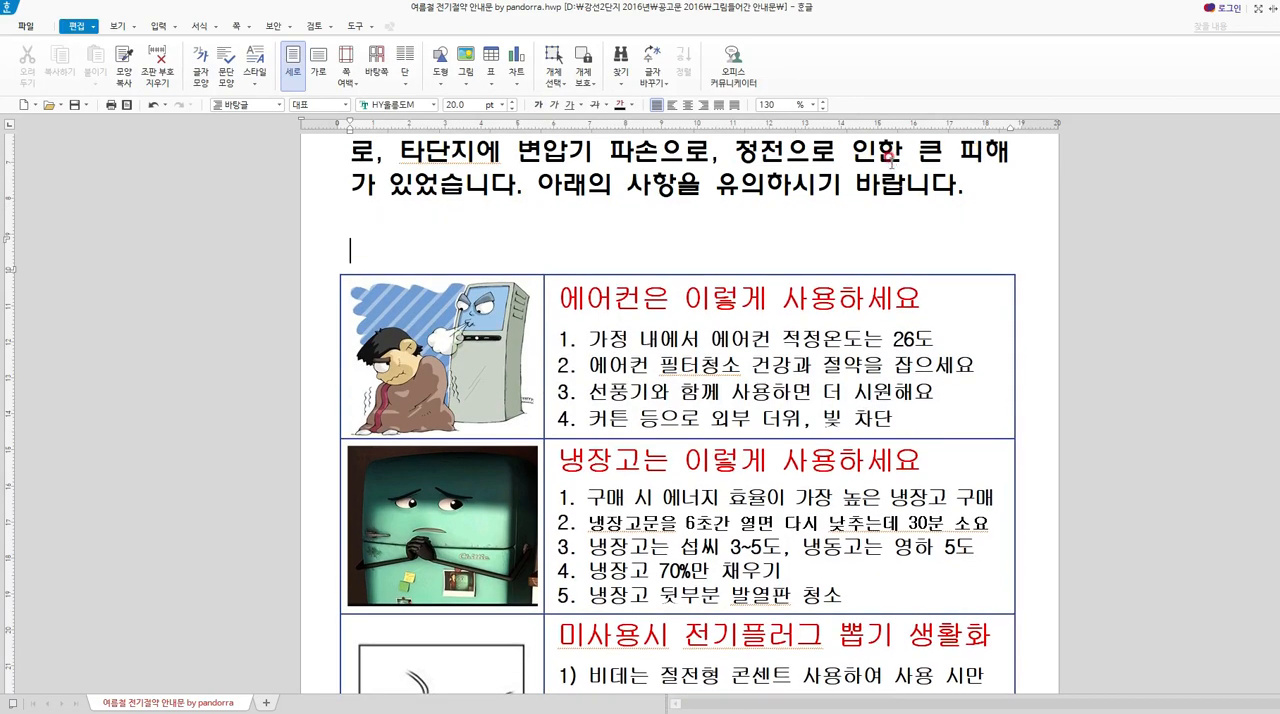
# Copy the air conditioner row and paste it as a separate table on the first blank line above the tips table.
pyautogui.click(810, 338)
pyautogui.moveTo(810, 338); pyautogui.dragTo(407, 318)
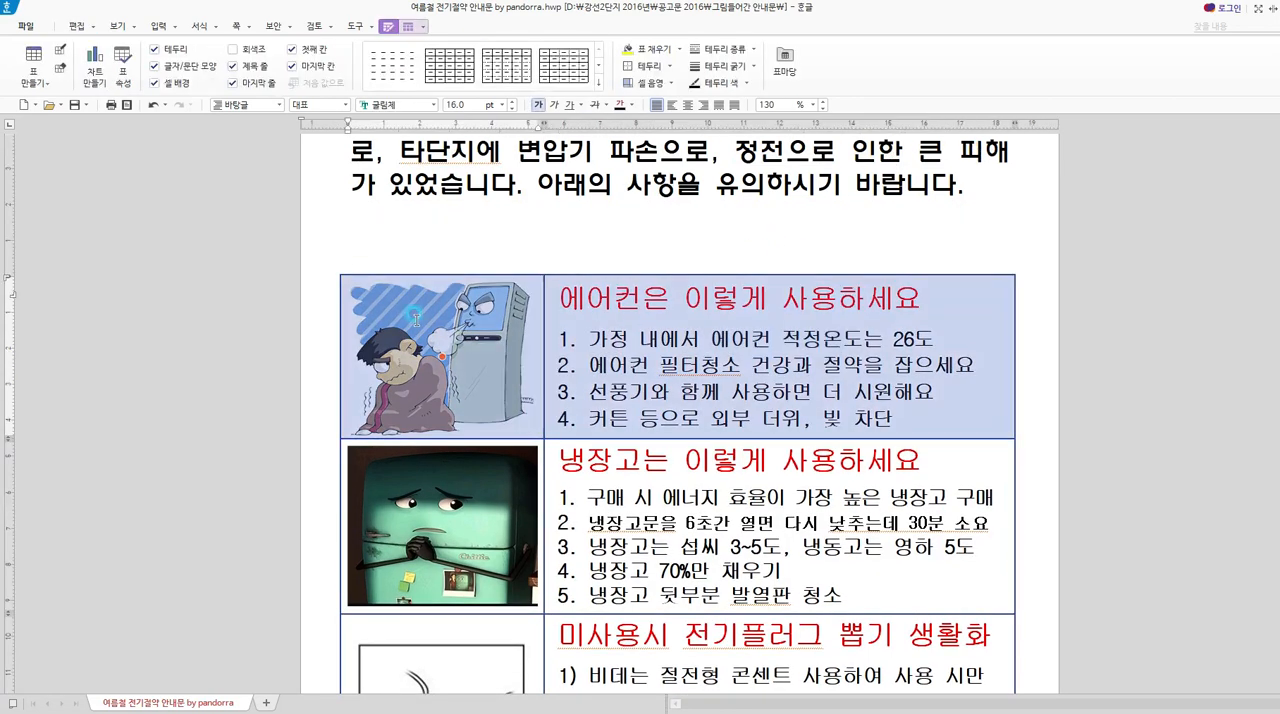
pyautogui.click(400, 231)
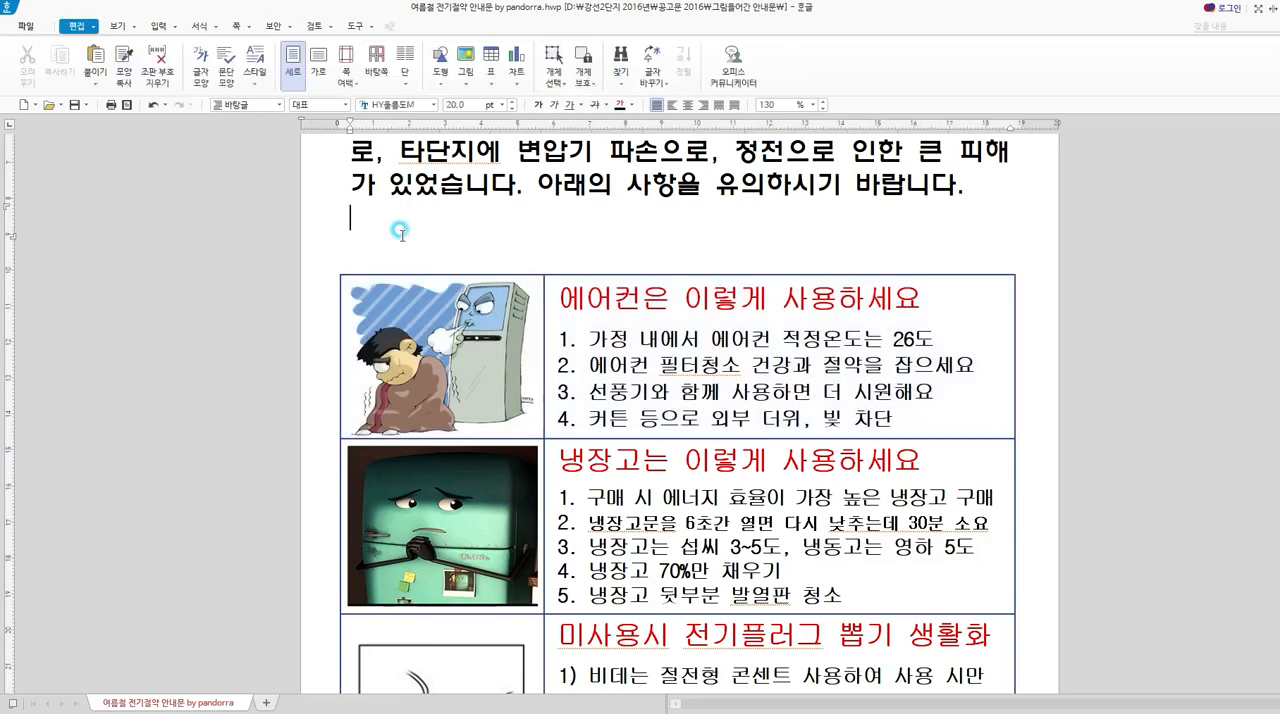
pyautogui.hotkey('ctrl', 'v')
# Remove the vertical border between the picture and text cells of the pasted air conditioner table.
pyautogui.moveTo(580, 292); pyautogui.dragTo(429, 314)
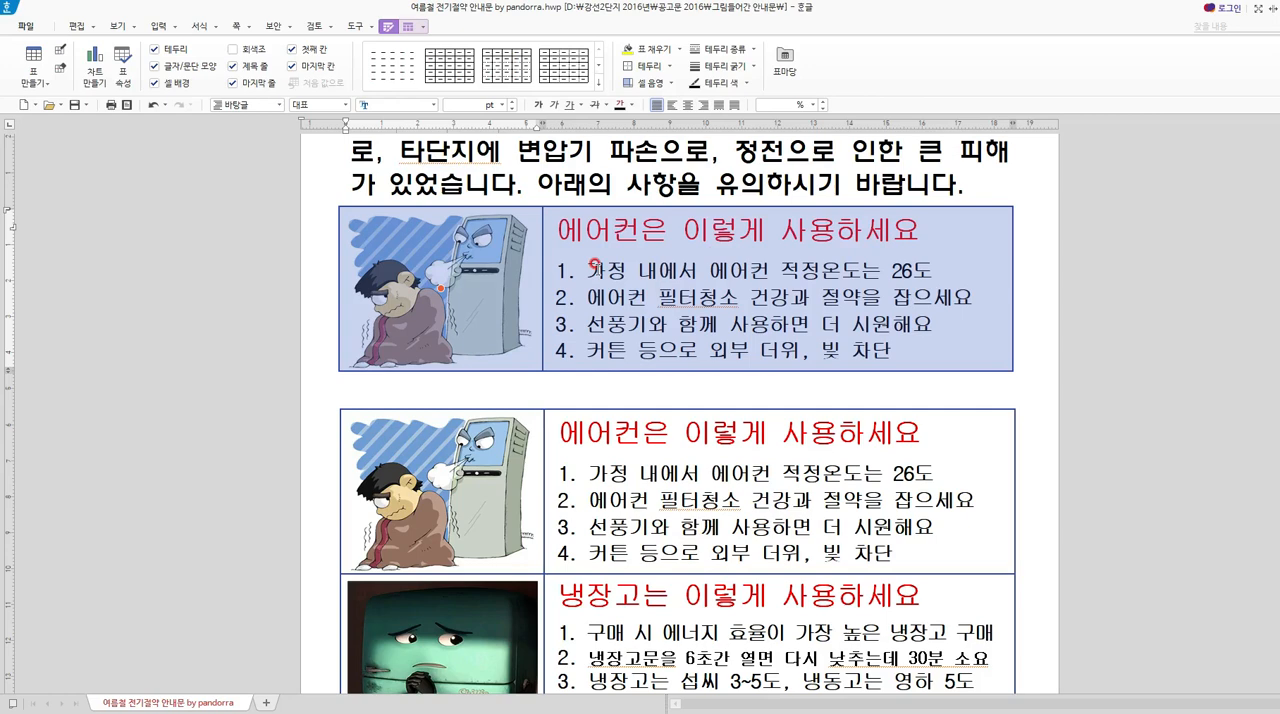
pyautogui.press('l')
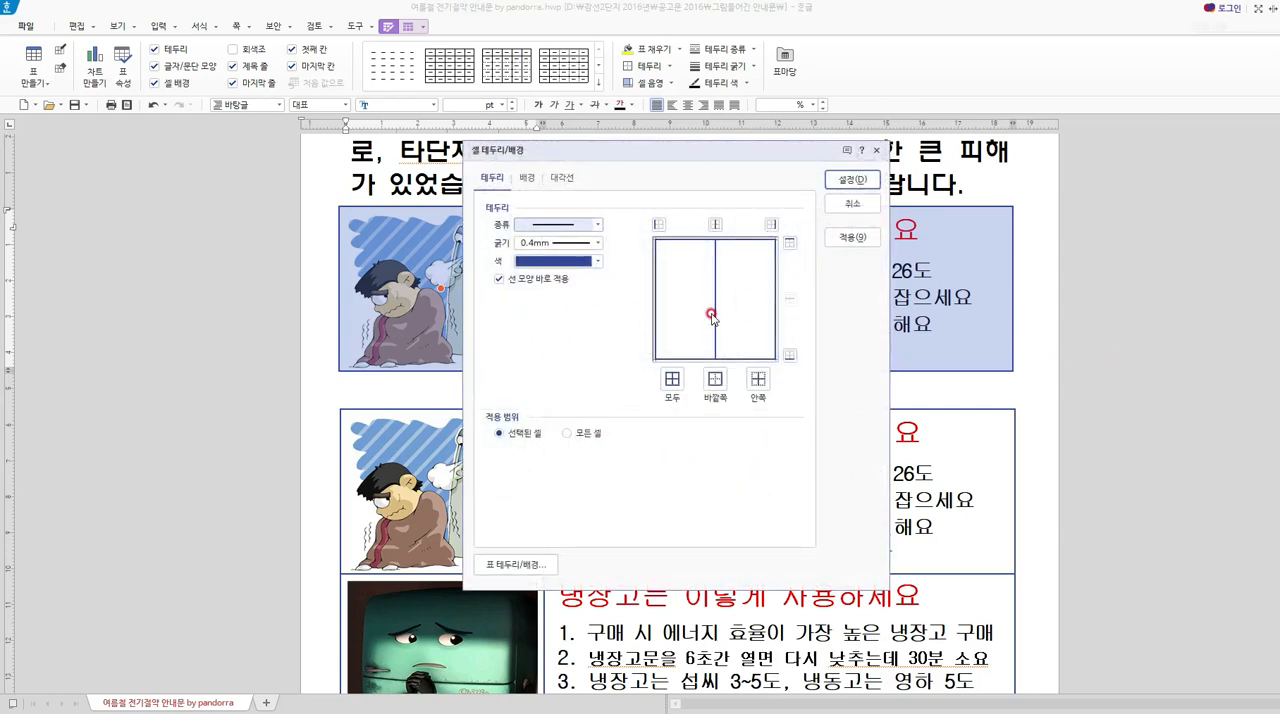
pyautogui.click(597, 224)
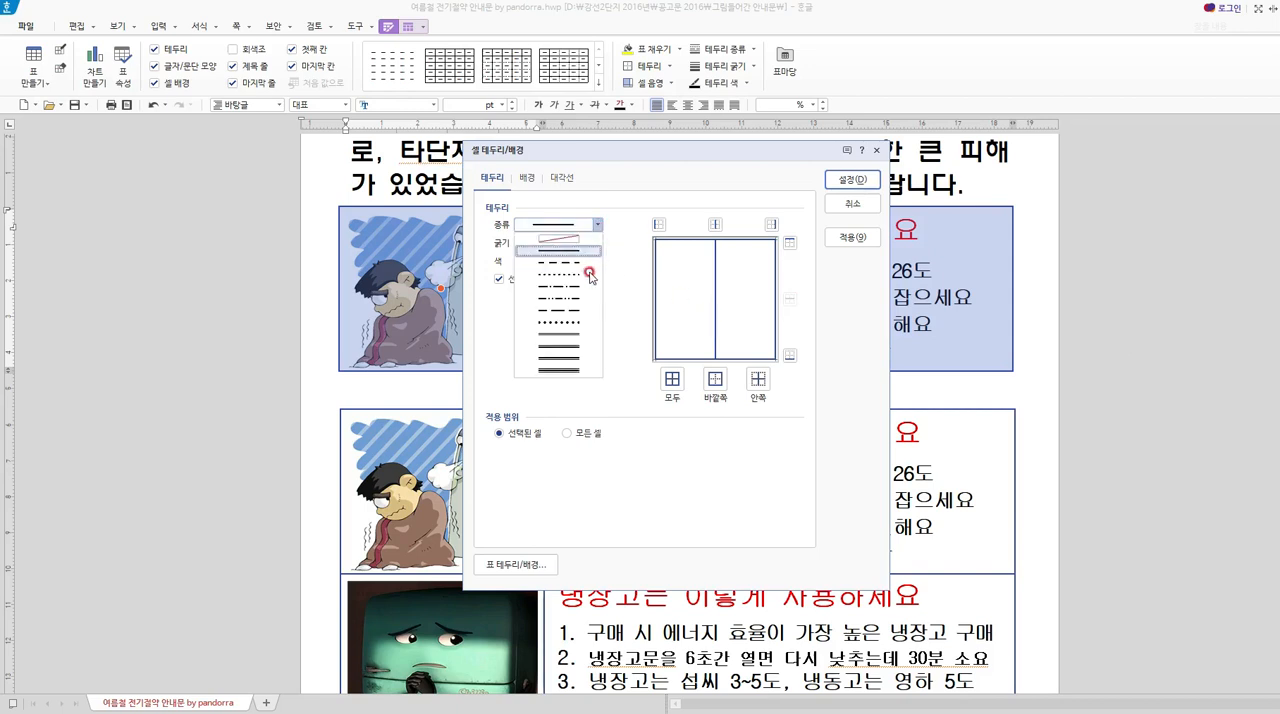
pyautogui.click(558, 238)
pyautogui.click(714, 224)
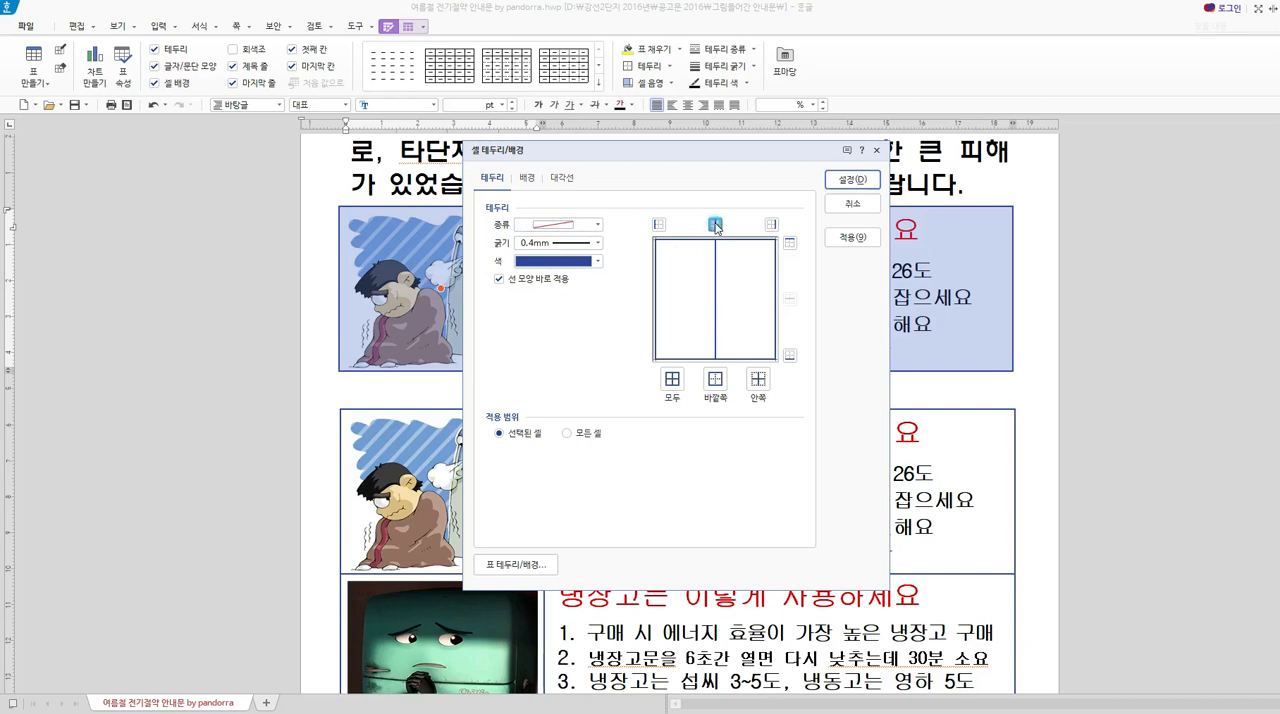
pyautogui.click(832, 186)
pyautogui.click(1088, 388)
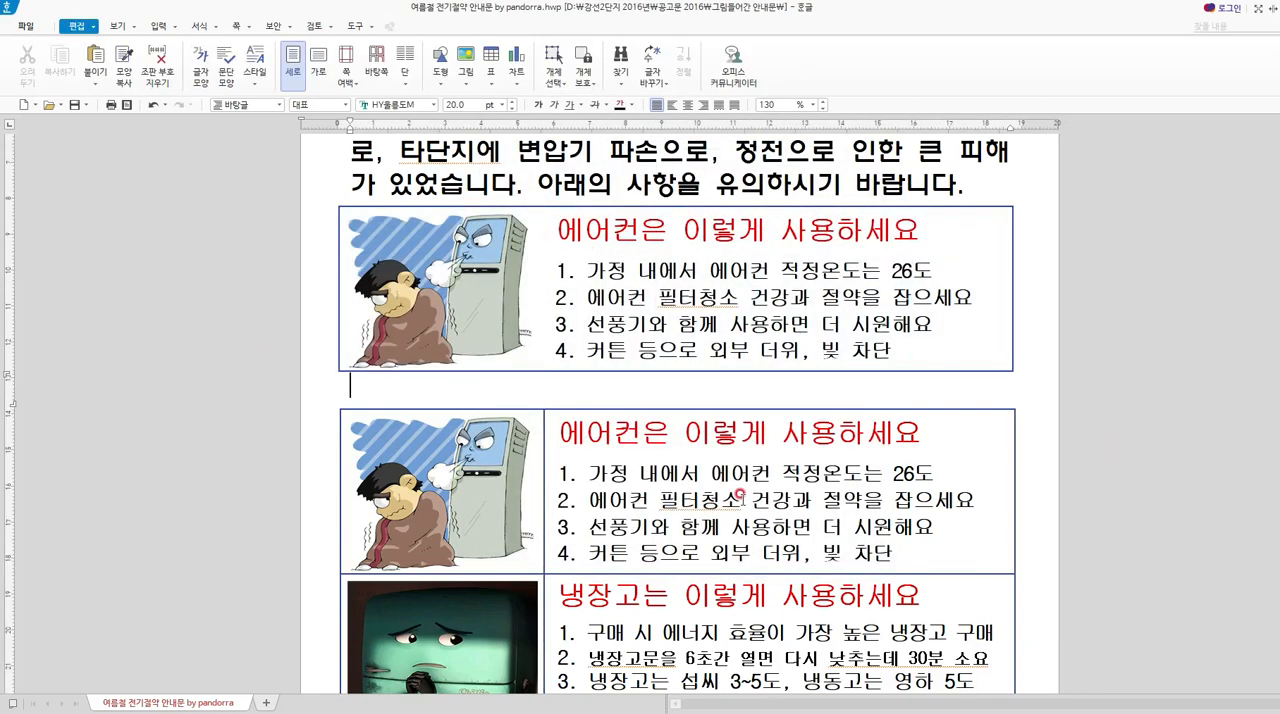
# Delete the original air conditioner row from the tips table, including its cells.
pyautogui.moveTo(740, 496); pyautogui.dragTo(441, 491)
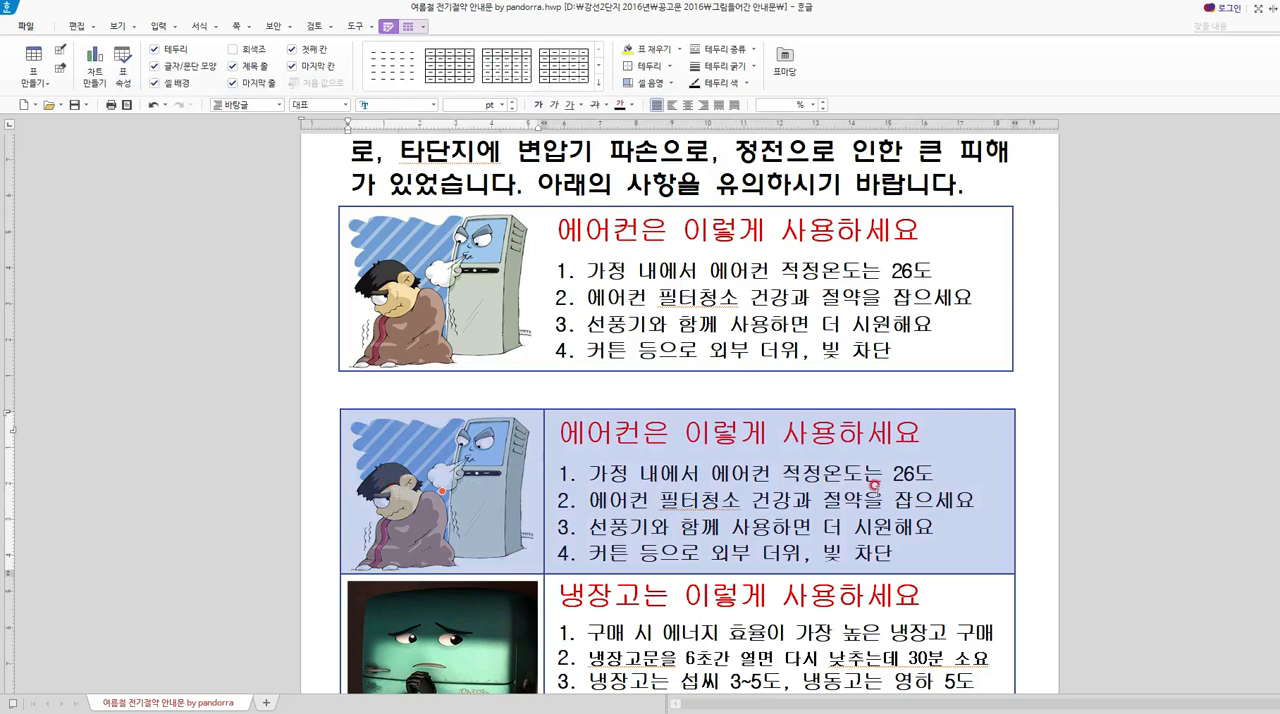
pyautogui.rightClick(819, 447)
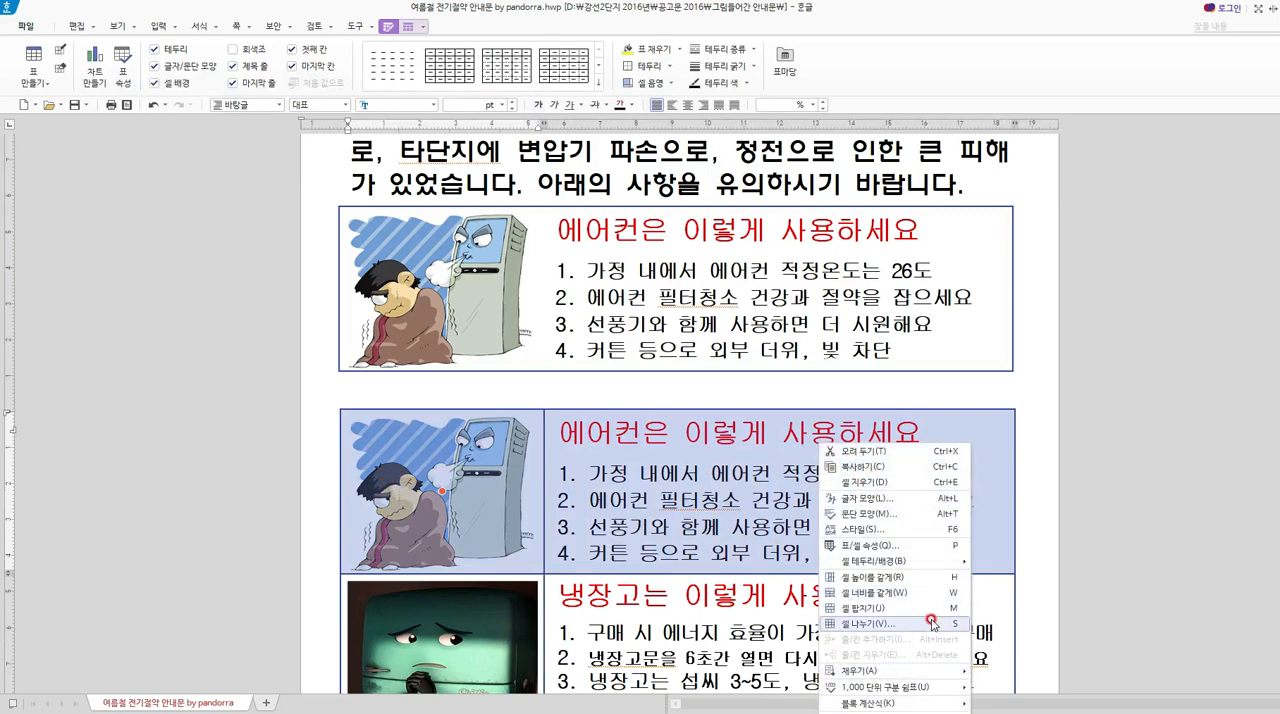
pyautogui.click(897, 482)
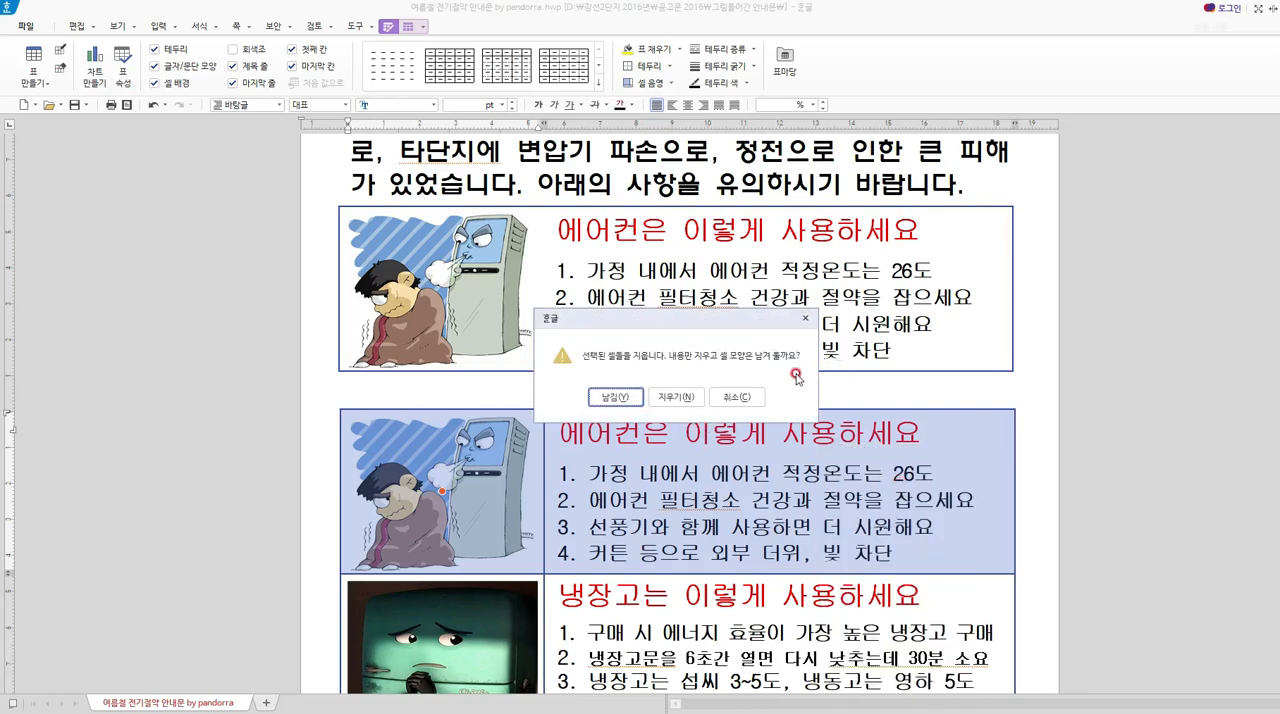
pyautogui.click(687, 398)
pyautogui.click(660, 397)
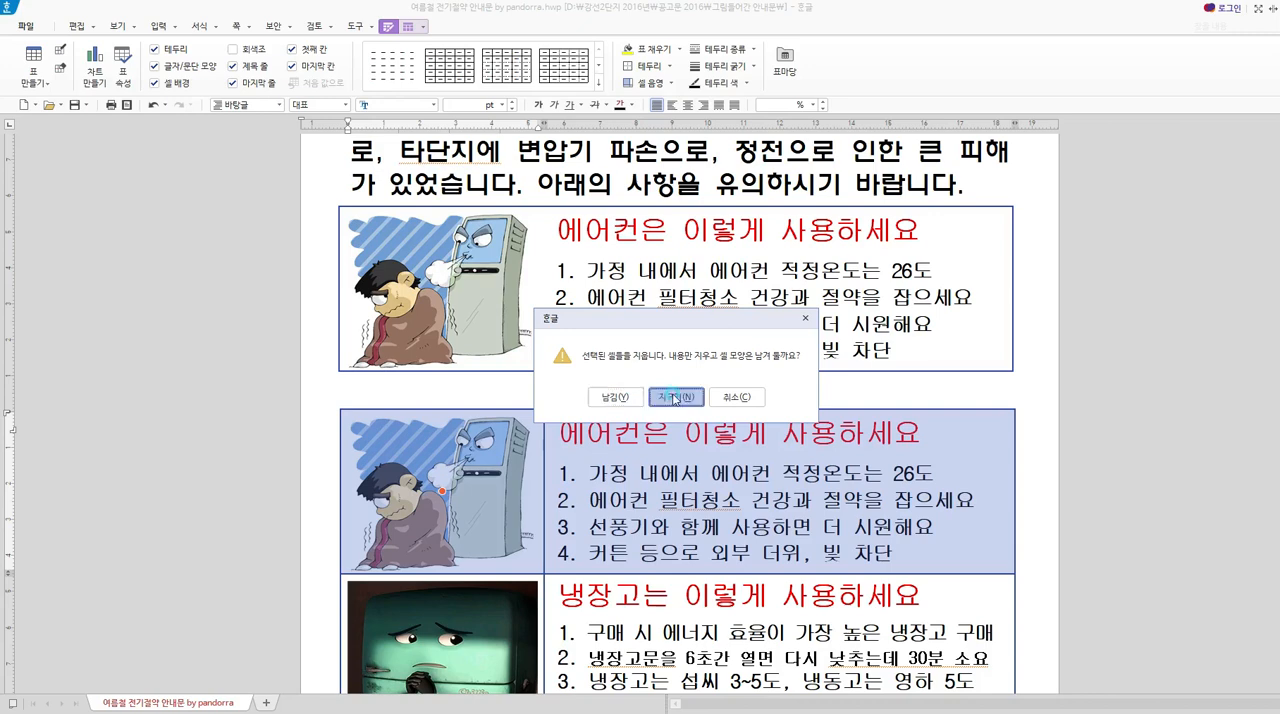
# Copy the refrigerator row and paste it as a separate table directly below the air conditioner box.
pyautogui.moveTo(905, 490); pyautogui.dragTo(373, 499)
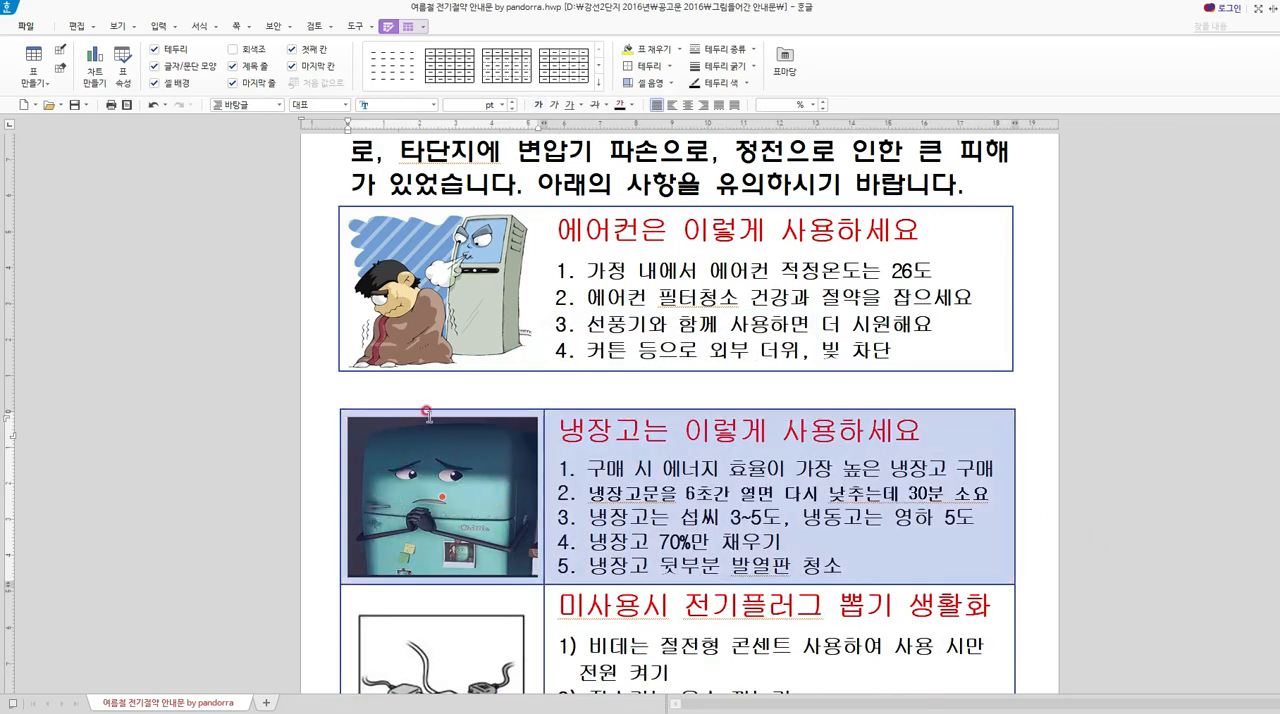
pyautogui.rightClick(691, 455)
pyautogui.press('Escape')
pyautogui.click(457, 387)
pyautogui.rightClick(459, 390)
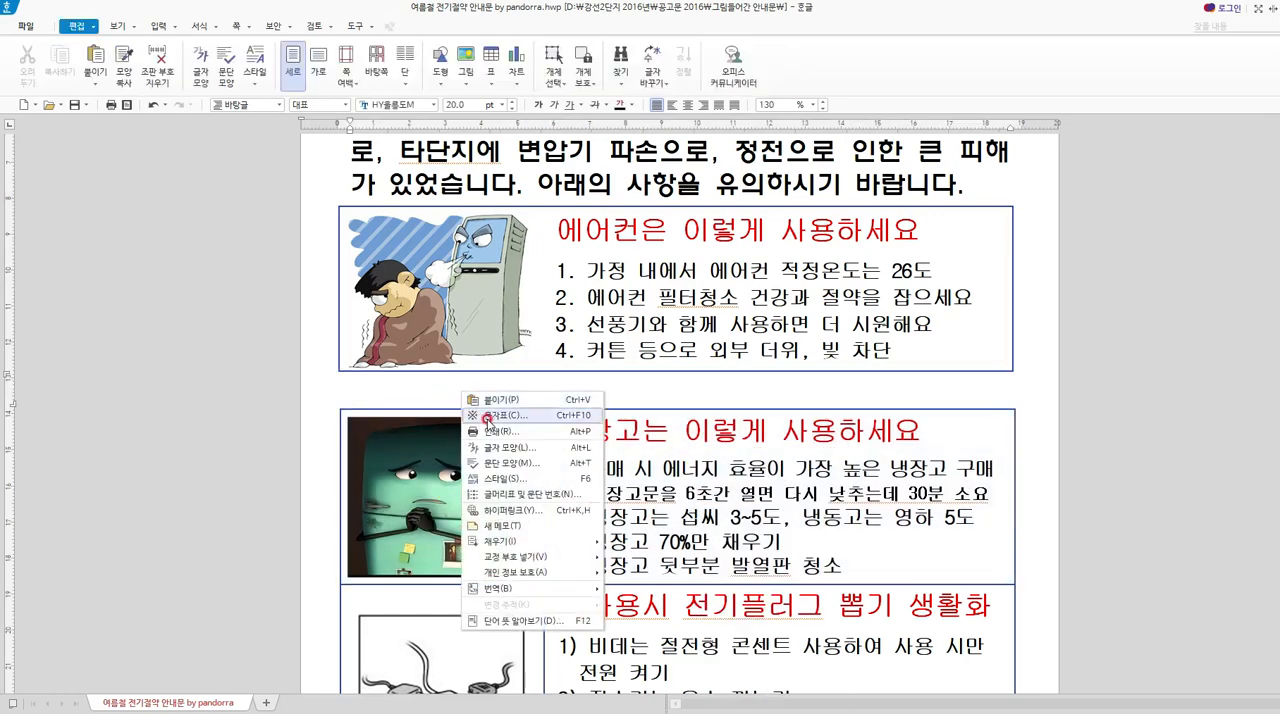
pyautogui.click(497, 403)
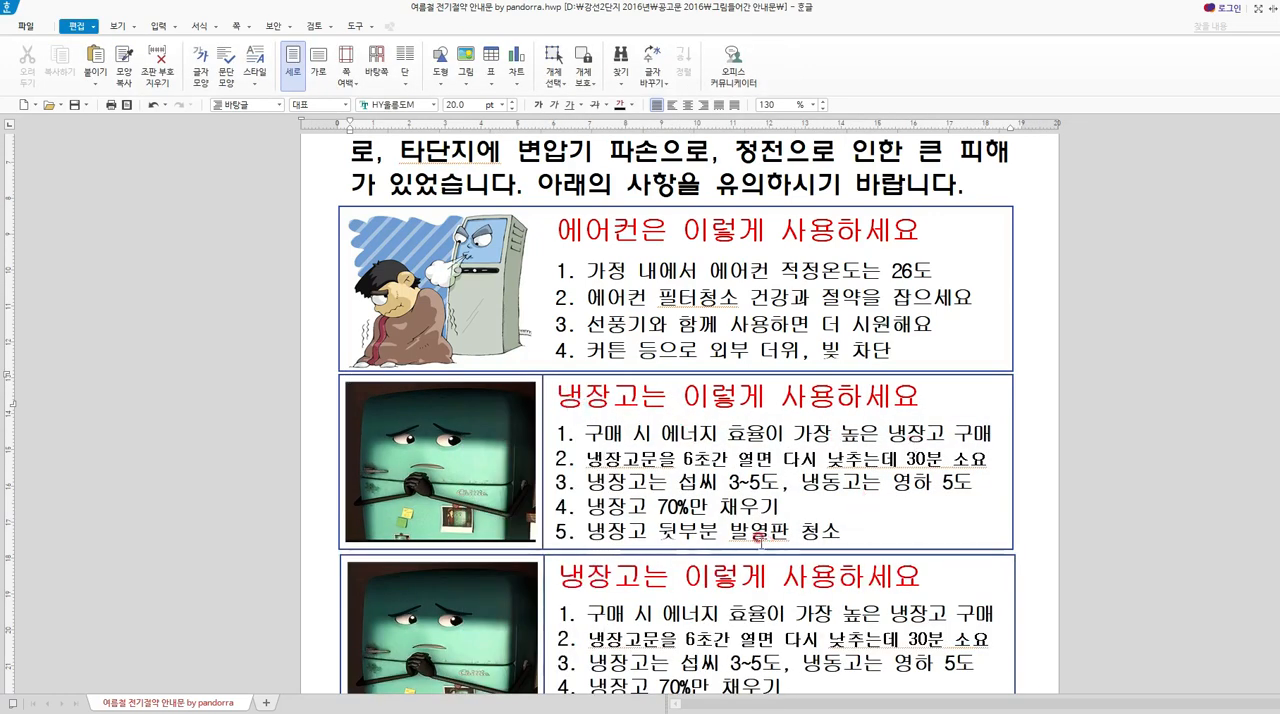
# Select both the picture and text cells of the pasted refrigerator table.
pyautogui.click(693, 453)
pyautogui.press('F5')
pyautogui.press('F5')
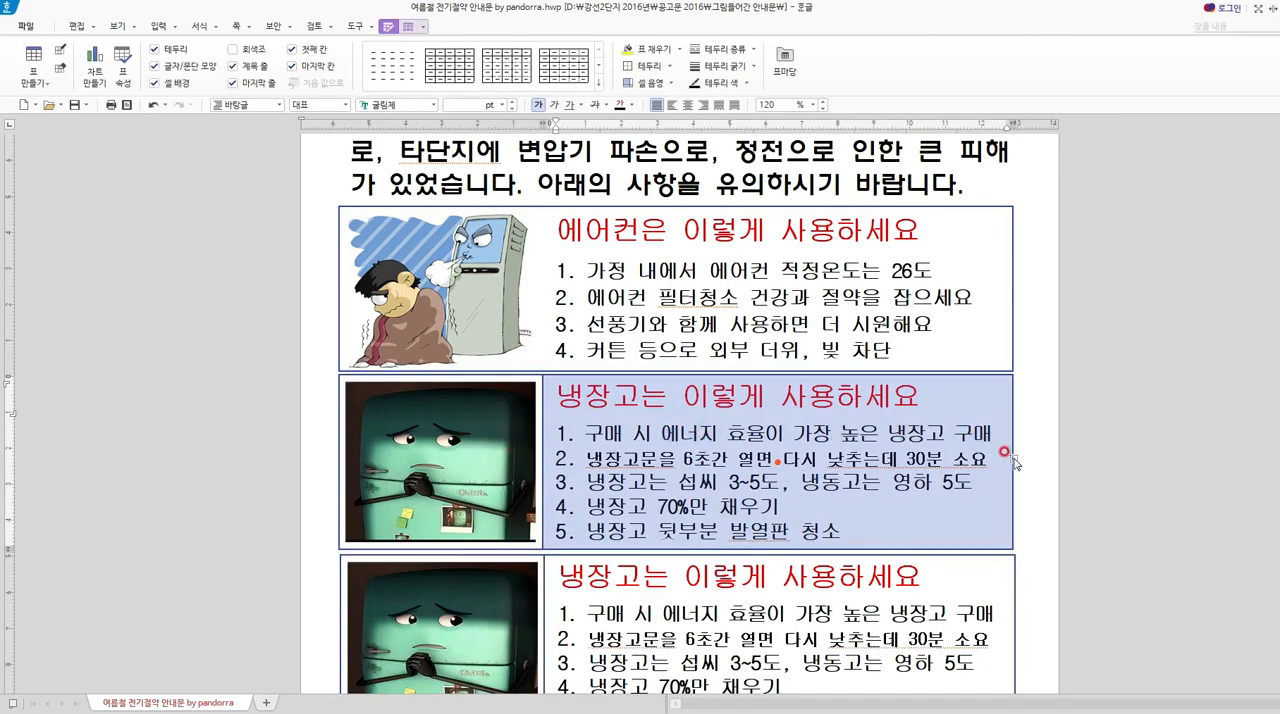
pyautogui.moveTo(886, 443); pyautogui.dragTo(480, 447)
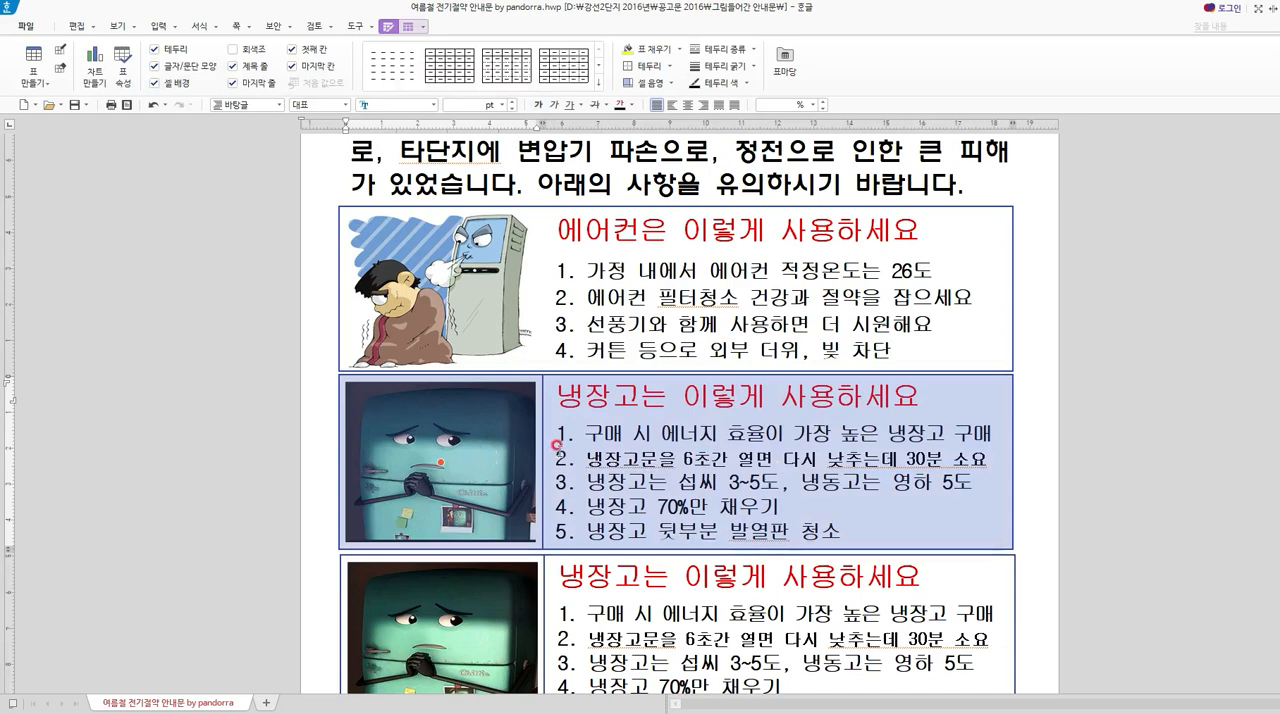
pyautogui.rightClick(593, 443)
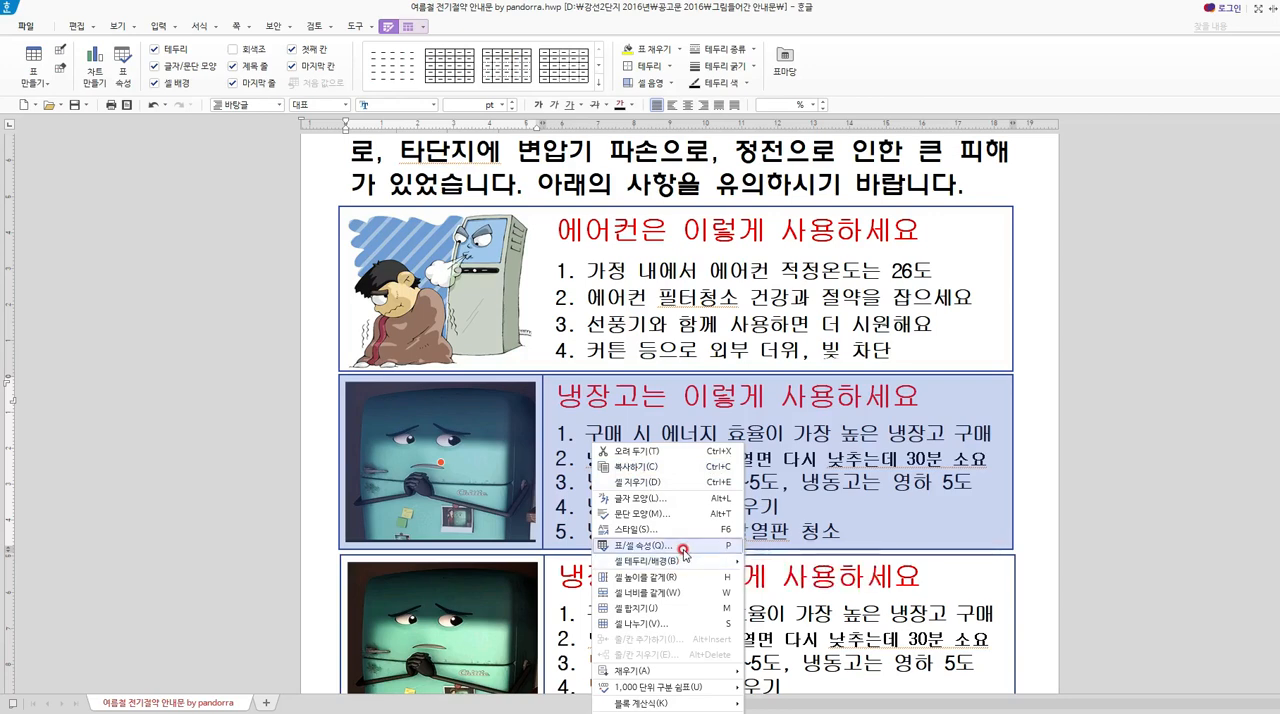
pyautogui.click(684, 549)
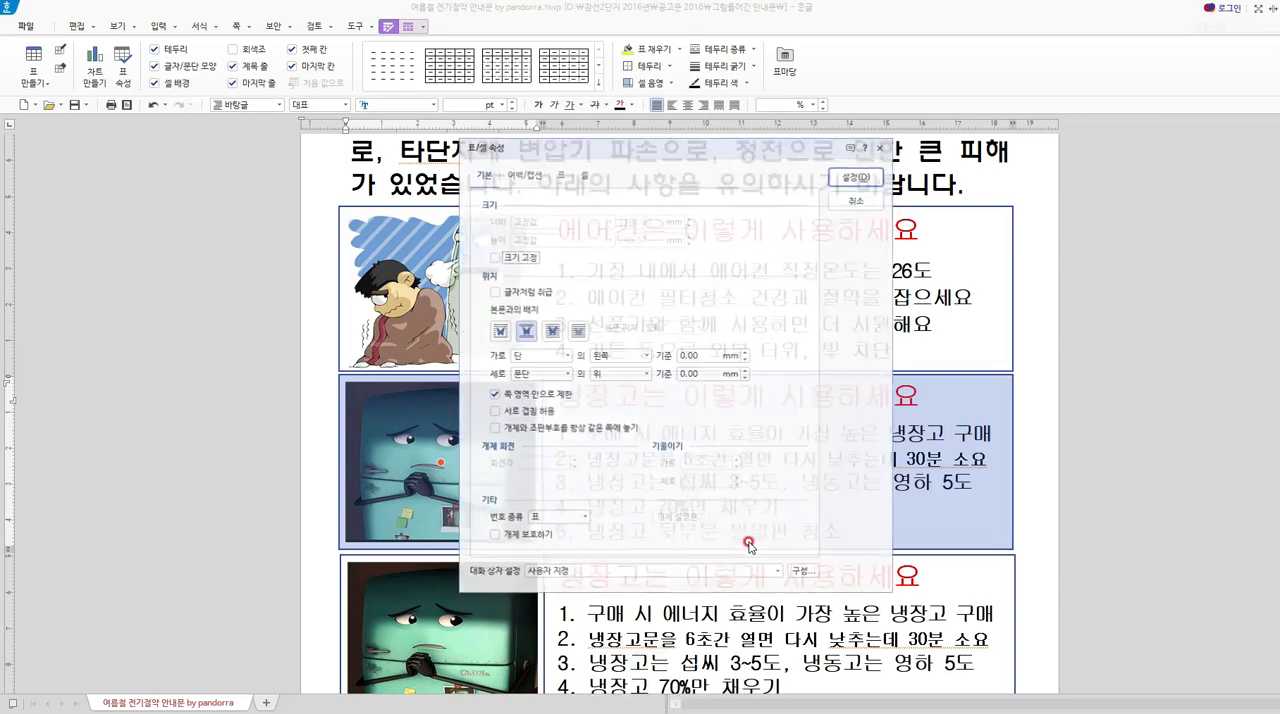
pyautogui.click(561, 174)
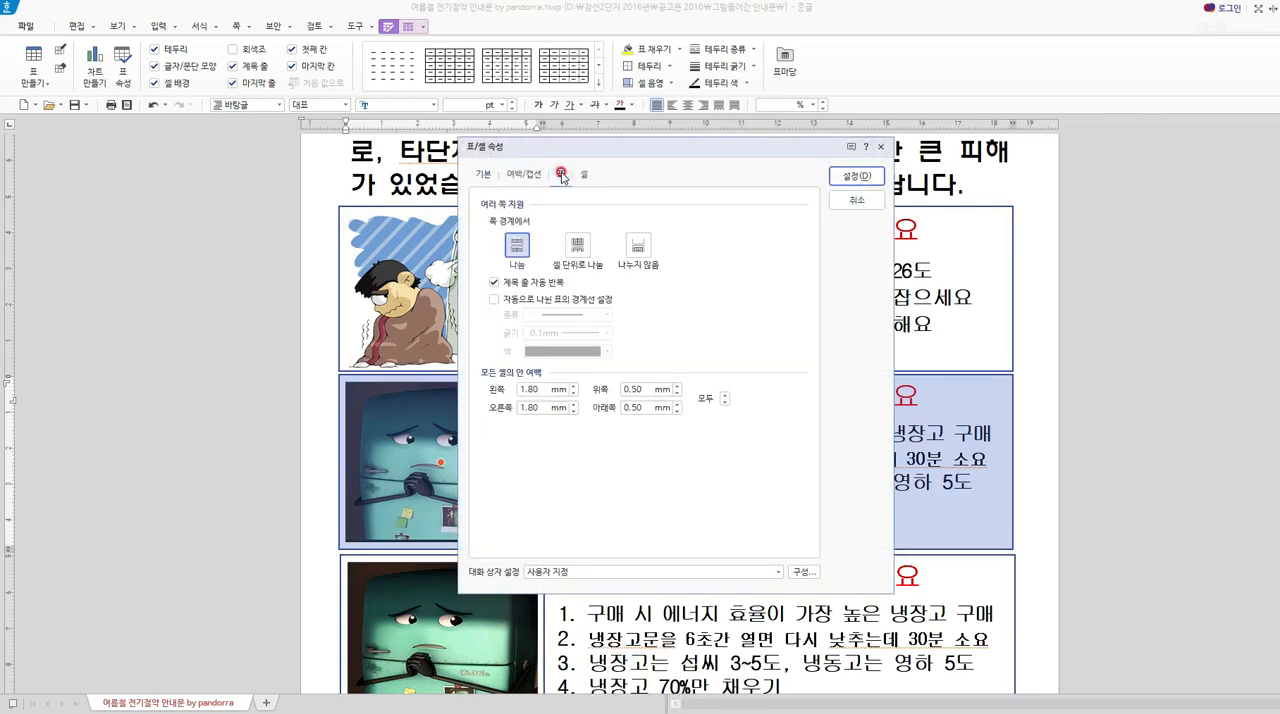
pyautogui.click(528, 176)
pyautogui.press('Escape')
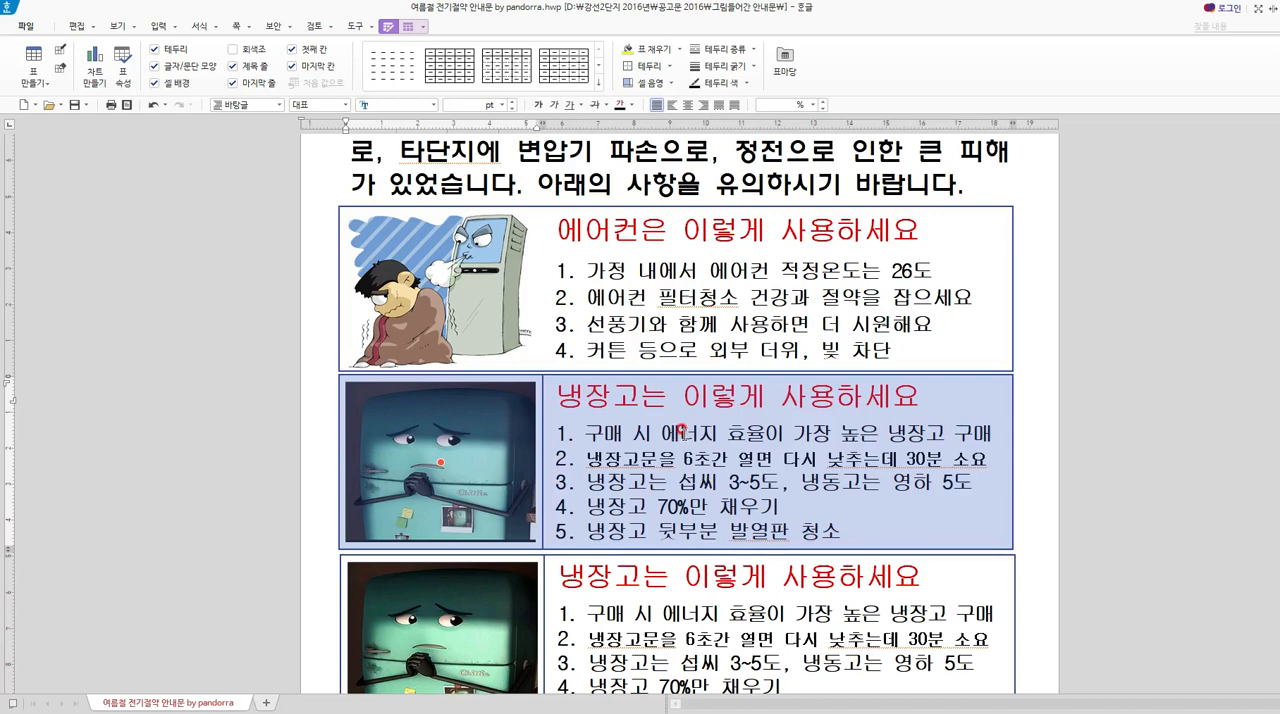
# Remove the vertical border between the picture and text cells of the pasted refrigerator table.
pyautogui.press('l')
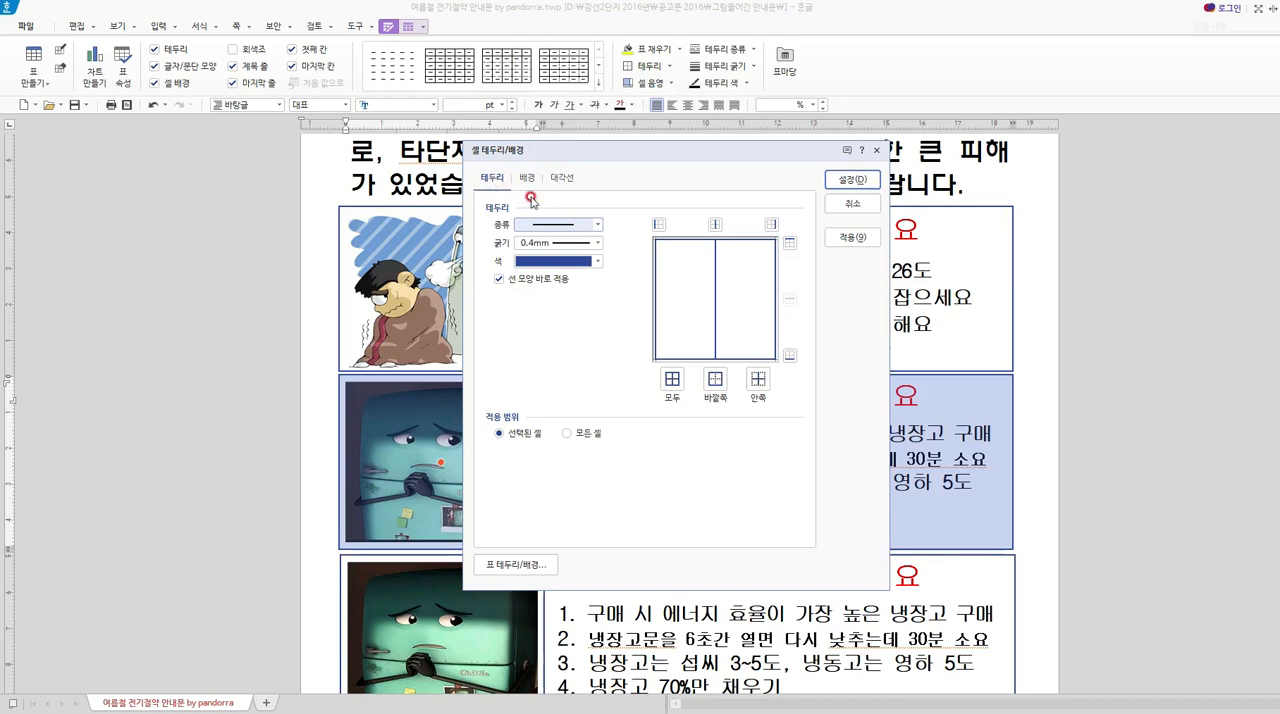
pyautogui.click(597, 224)
pyautogui.click(566, 240)
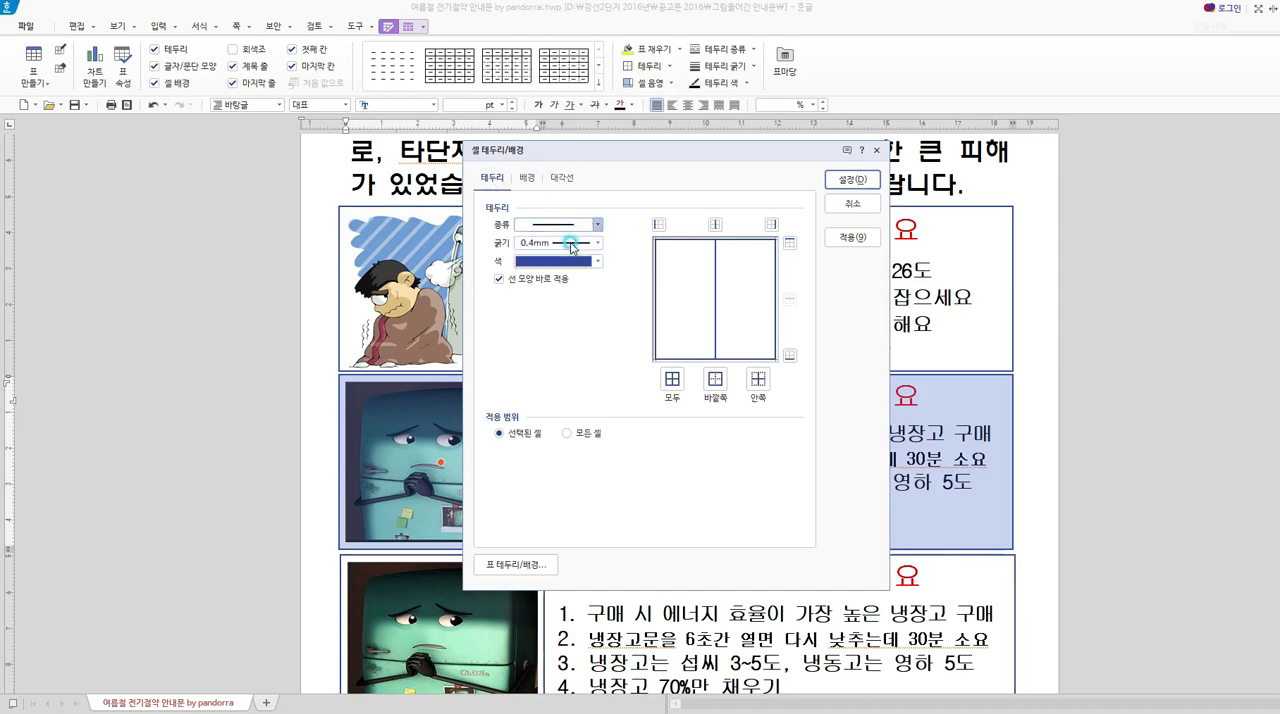
pyautogui.click(715, 224)
pyautogui.click(857, 186)
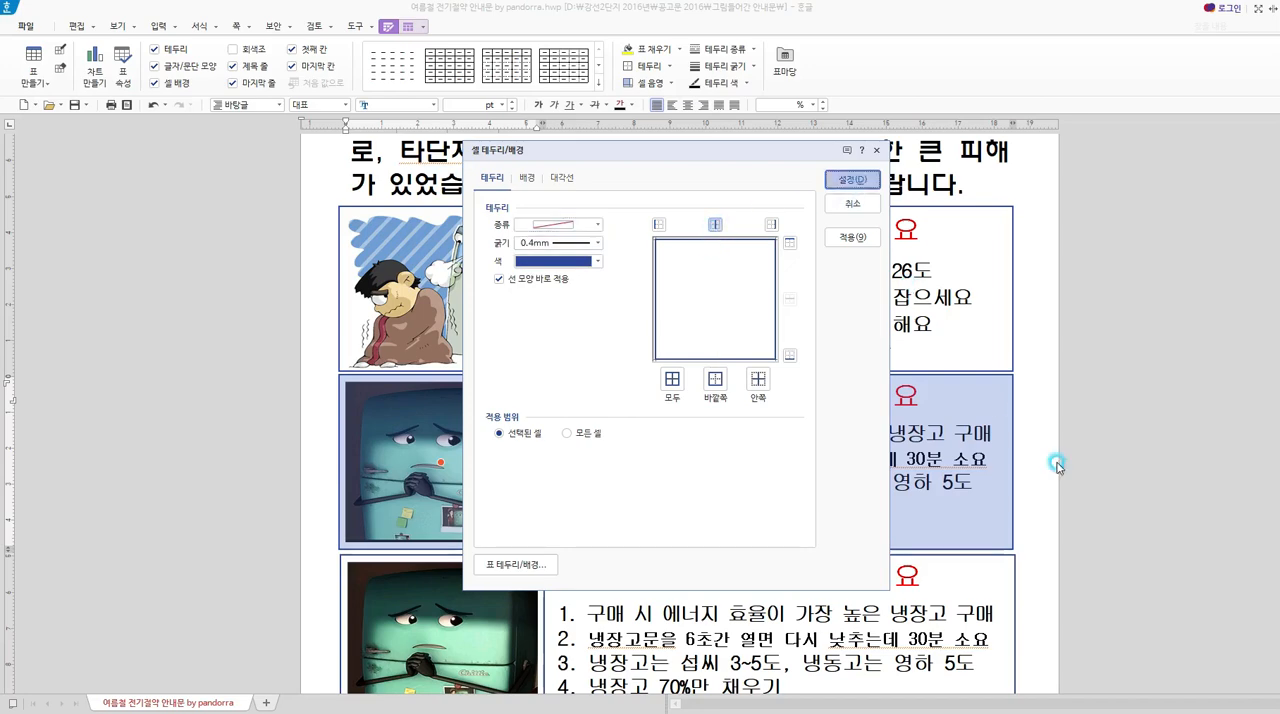
pyautogui.click(1043, 504)
# Delete the original refrigerator row from the tips table, including its cells.
pyautogui.scroll(-2, 944, 498)
pyautogui.moveTo(840, 502); pyautogui.dragTo(441, 528)
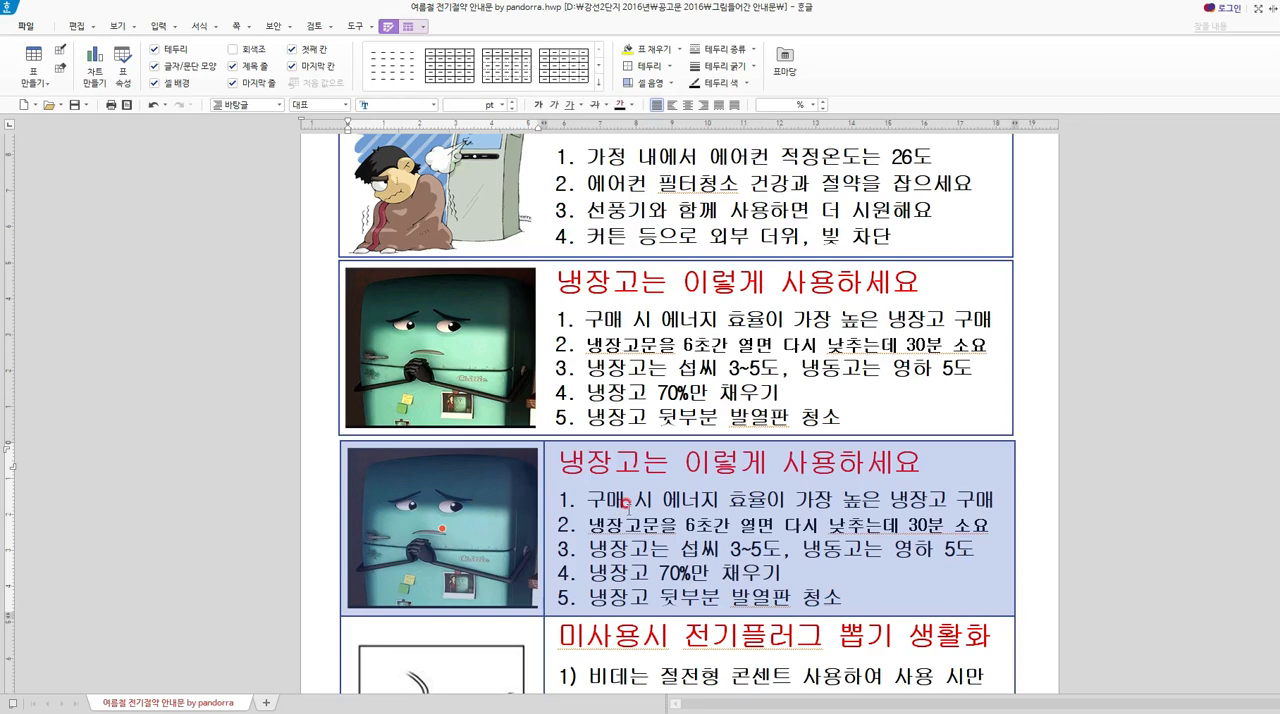
pyautogui.rightClick(626, 503)
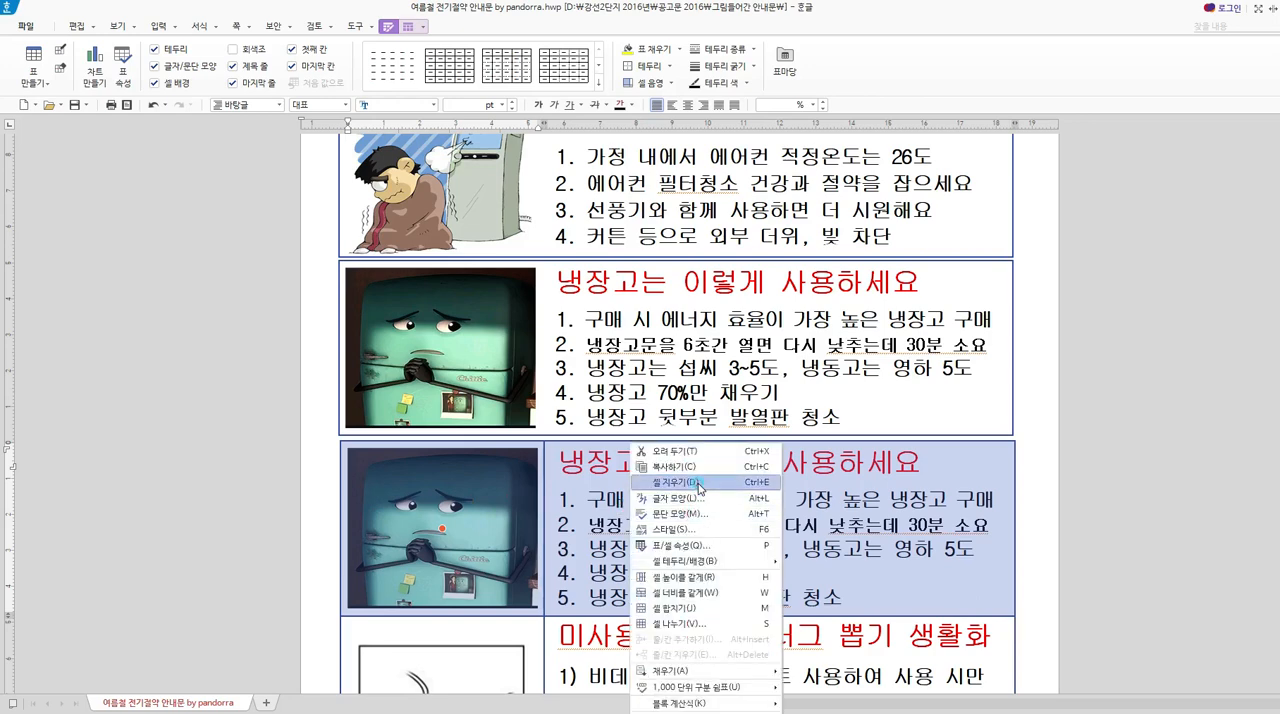
pyautogui.click(699, 484)
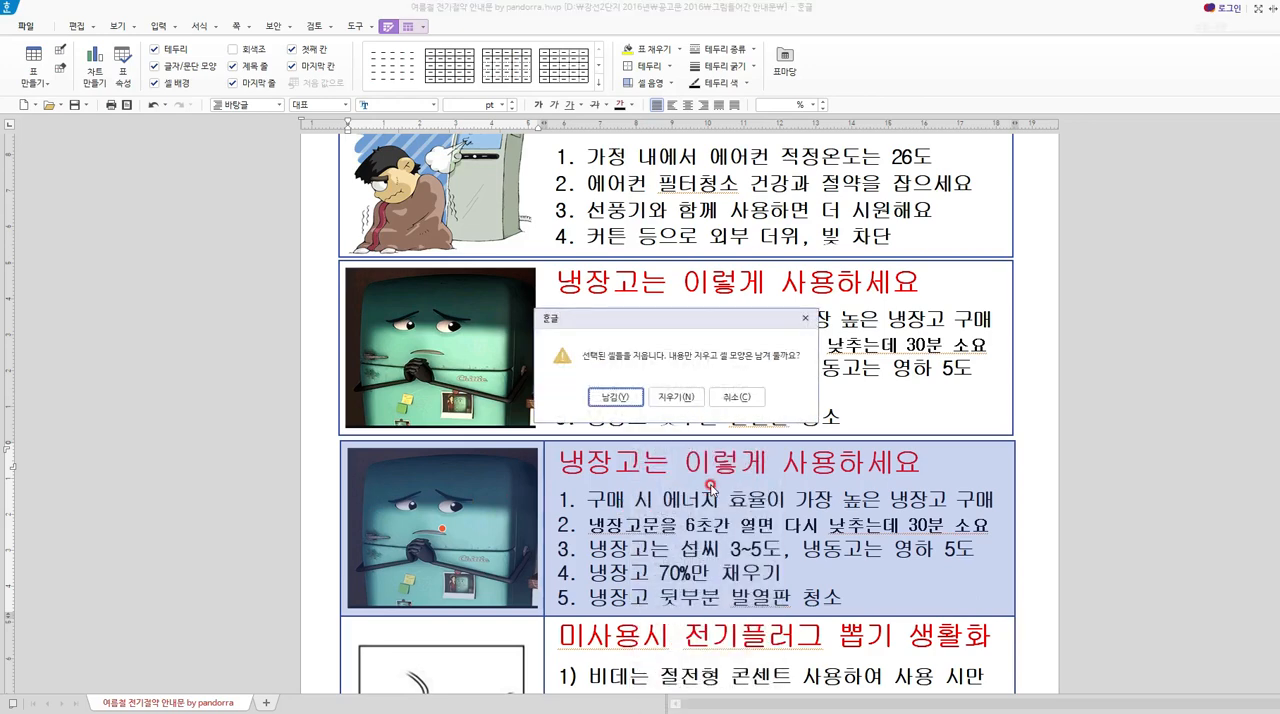
pyautogui.click(680, 396)
pyautogui.scroll(-3, 879, 521)
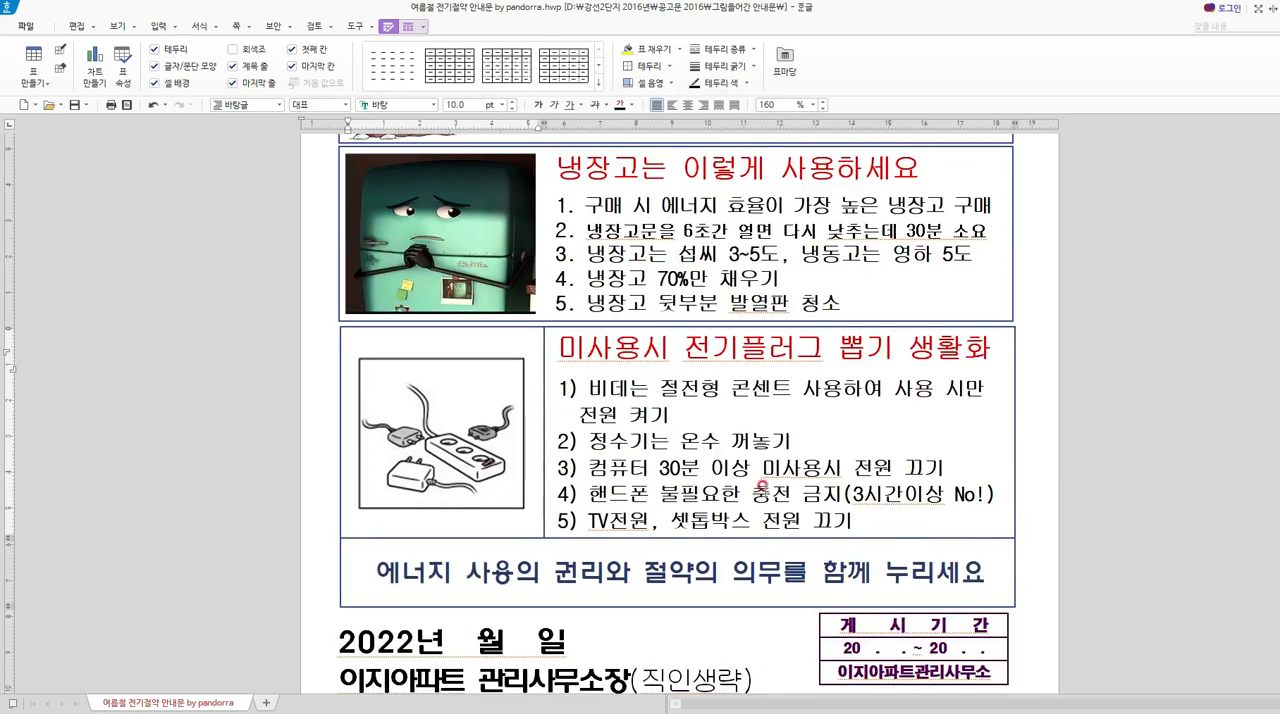
# Cut the power-plug row out of the tips table, removing its cells, and paste it as a separate table under the slogan box.
pyautogui.moveTo(898, 414); pyautogui.dragTo(390, 424)
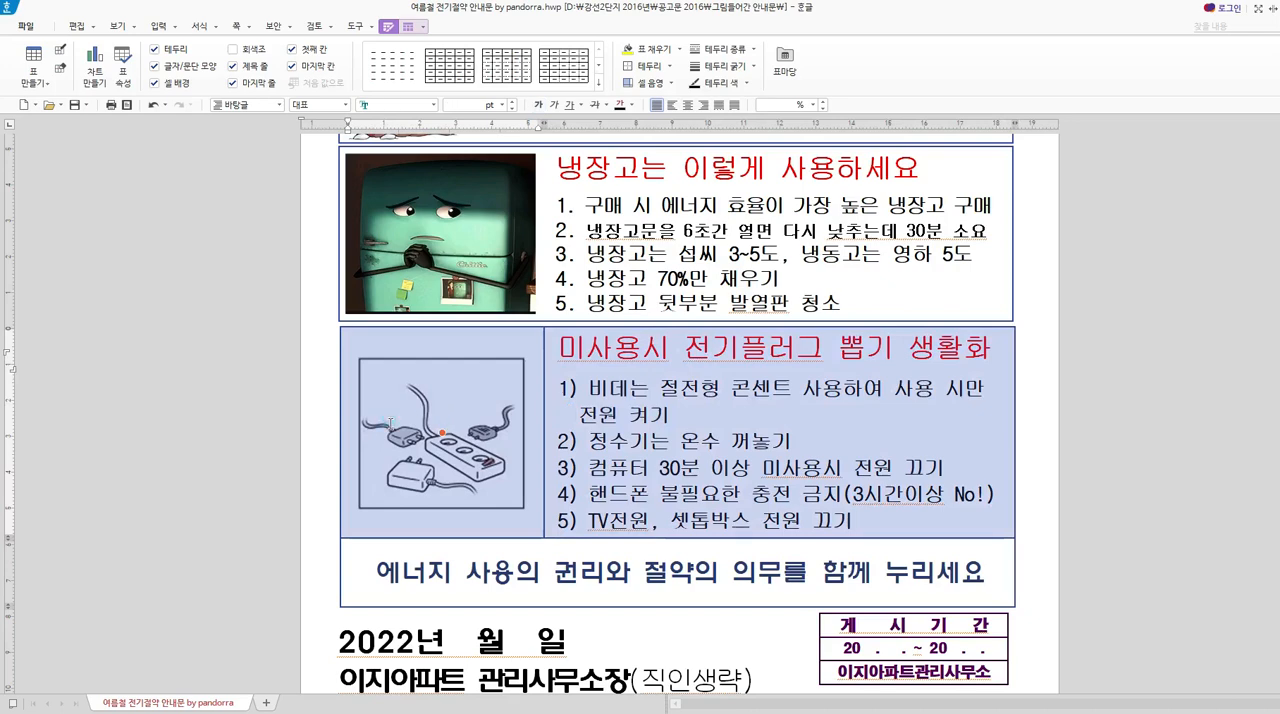
pyautogui.rightClick(636, 420)
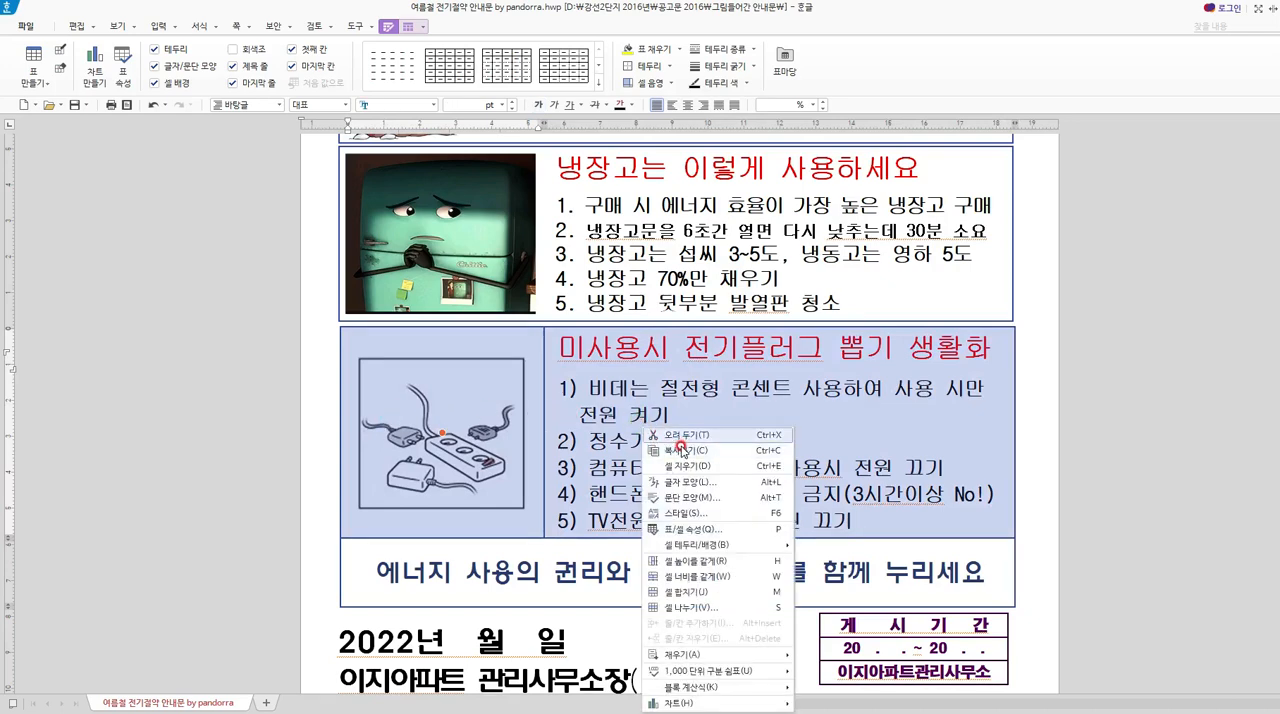
pyautogui.click(683, 435)
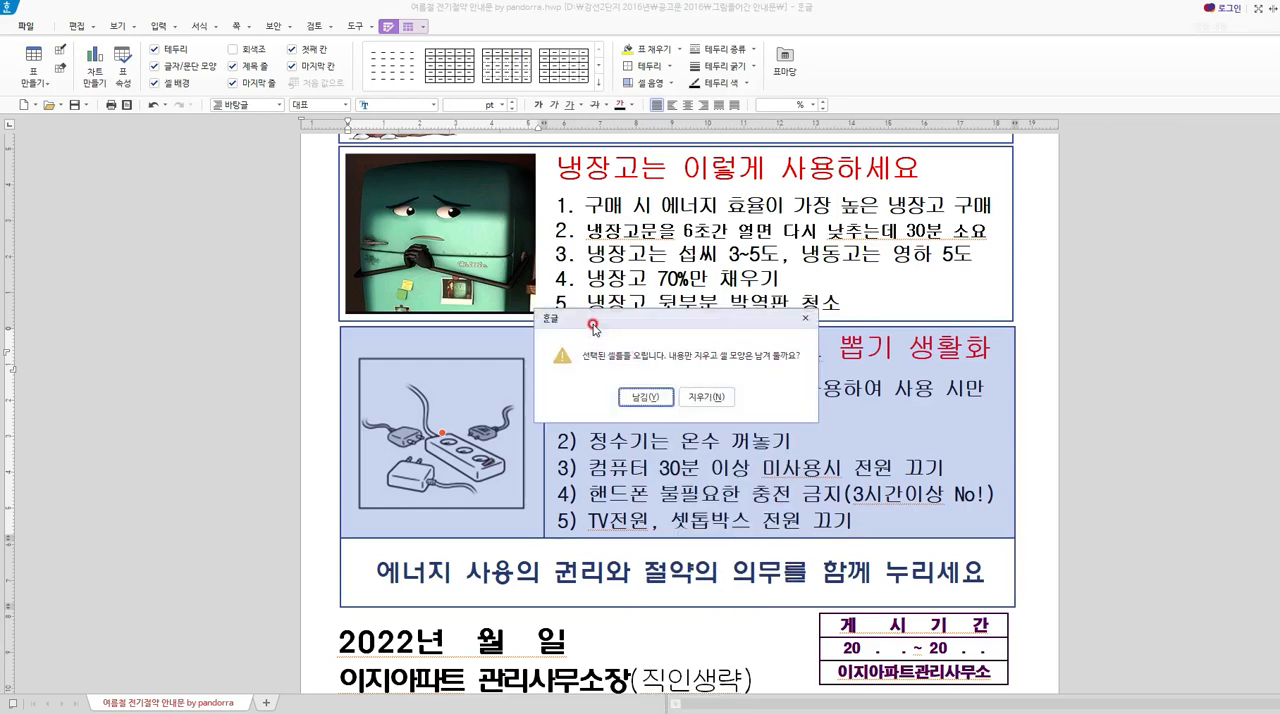
pyautogui.click(709, 400)
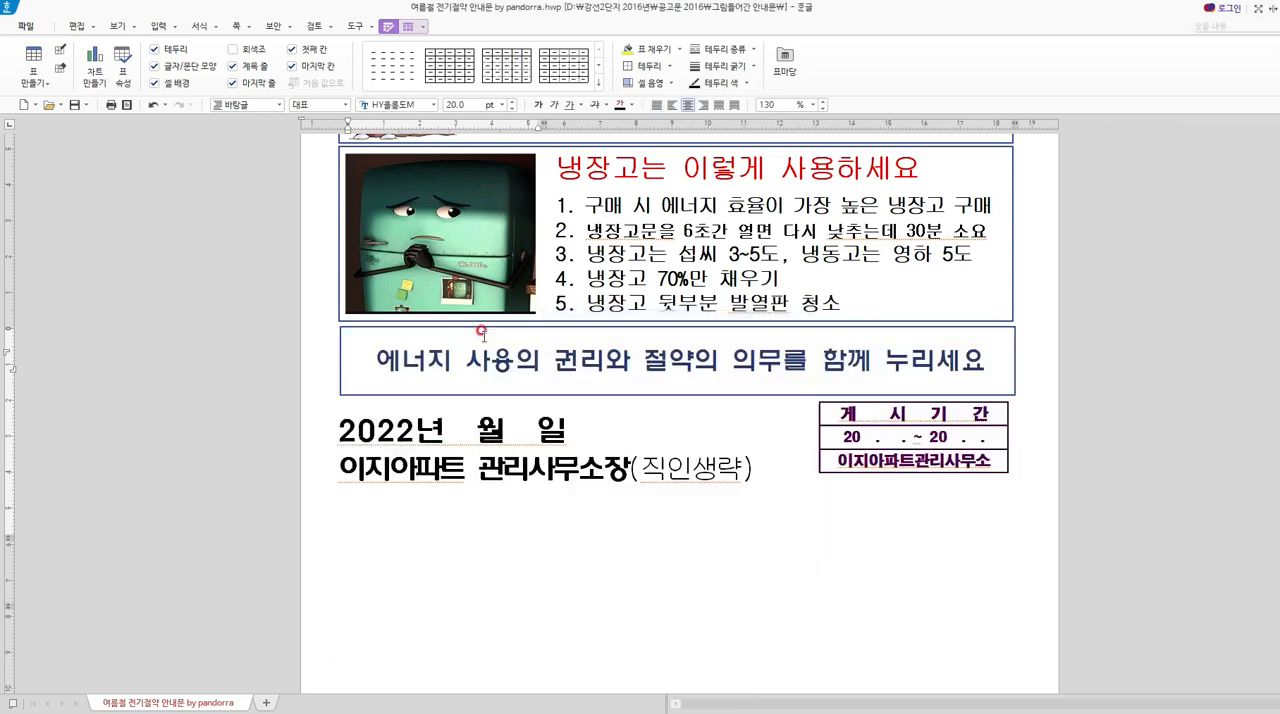
pyautogui.click(1028, 302)
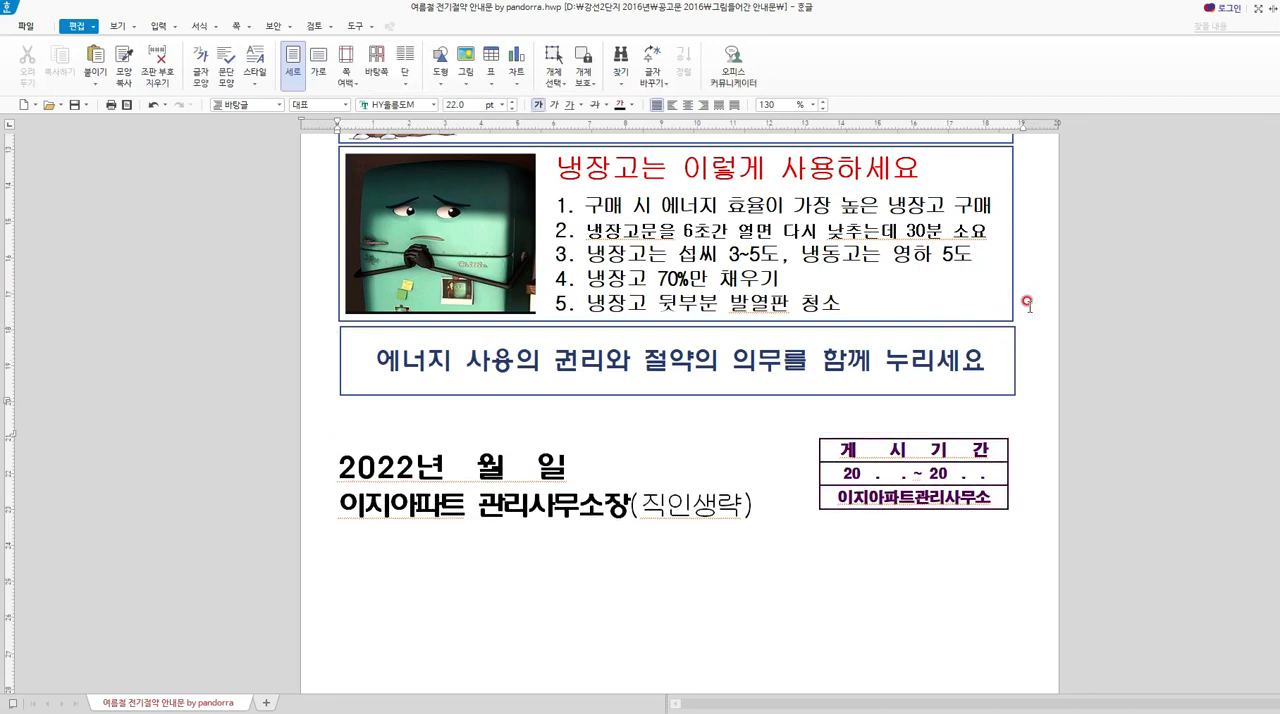
pyautogui.hotkey('ctrl', 'v')
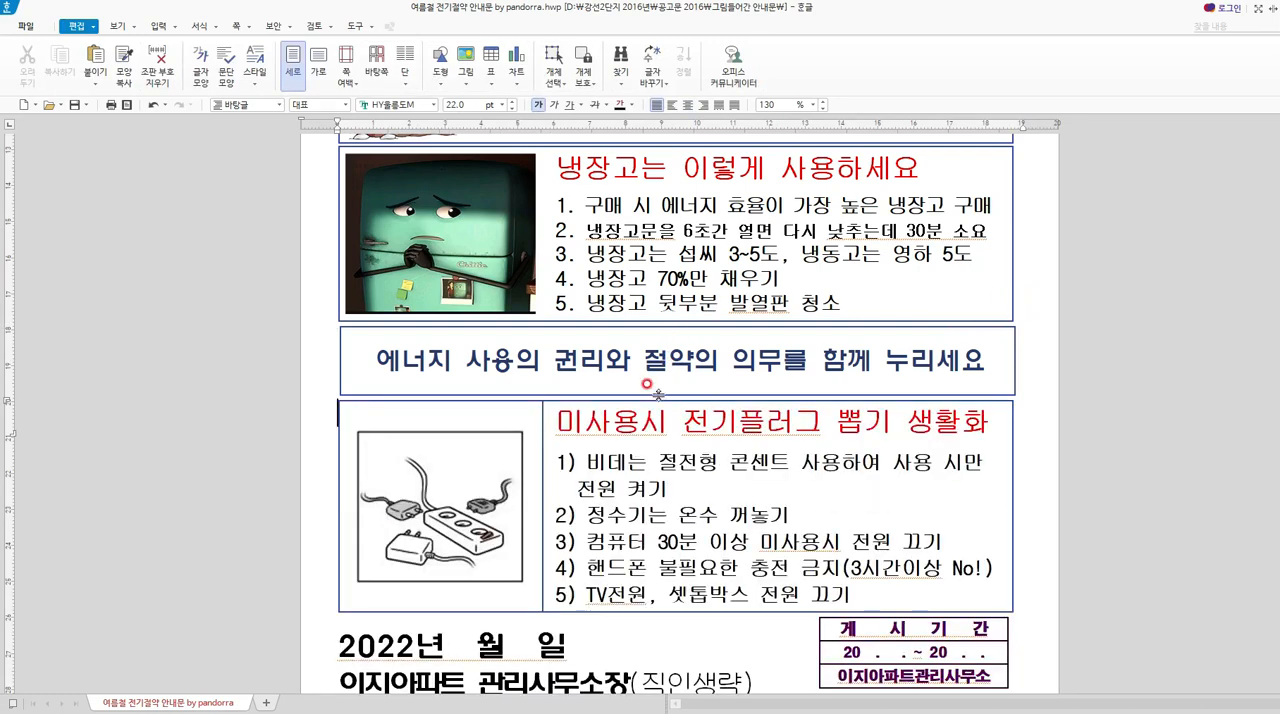
# Move the slogan box below the power-plug box and remove the blank line between the refrigerator and power-plug boxes.
pyautogui.click(528, 325)
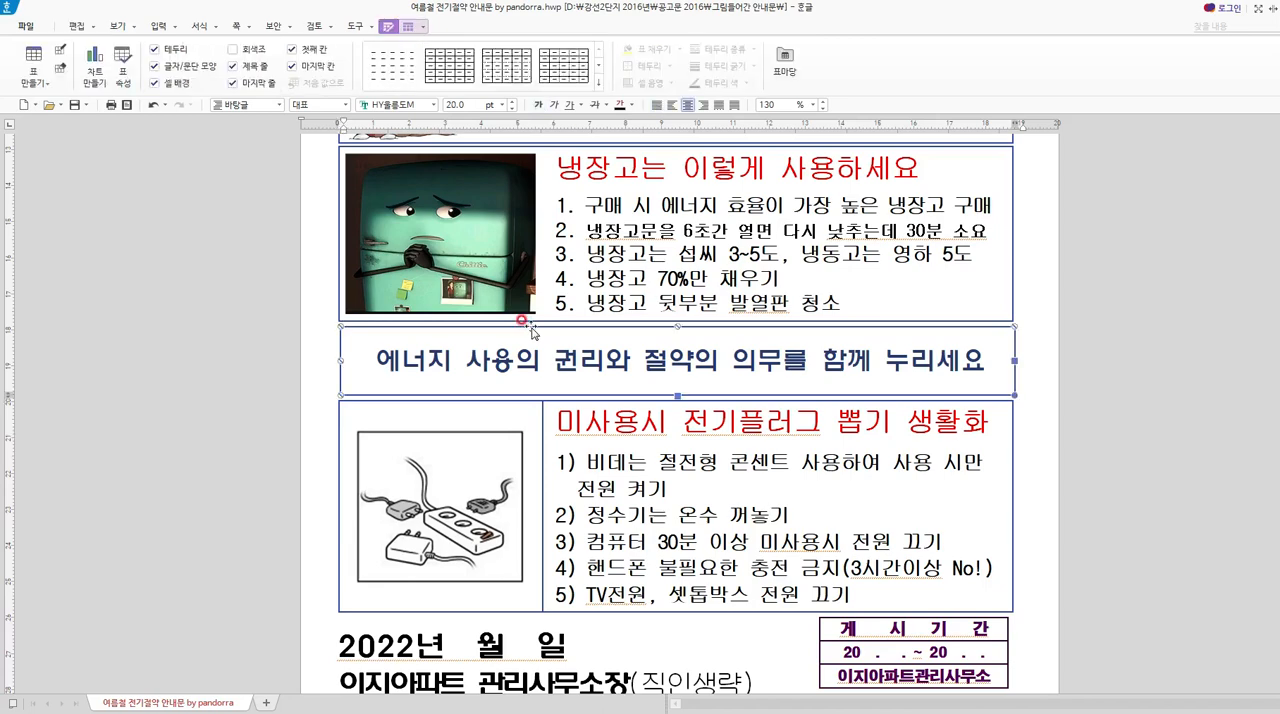
pyautogui.press('Delete')
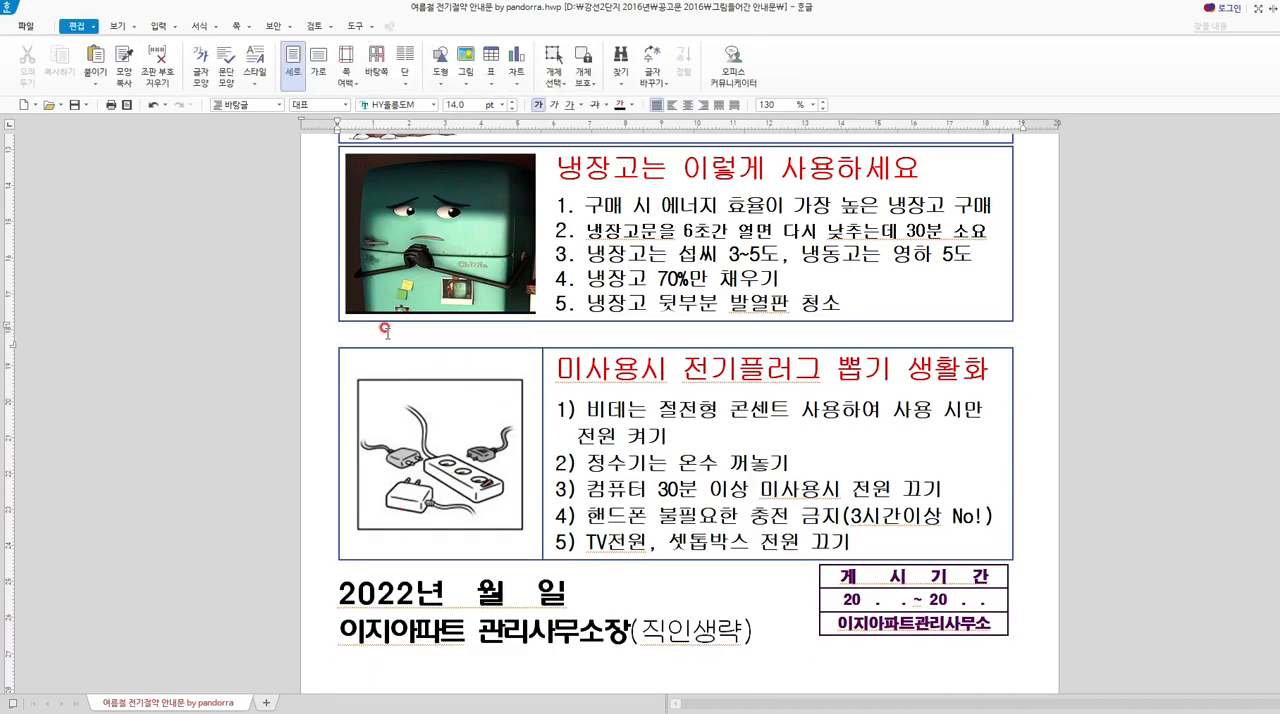
pyautogui.press('Delete')
pyautogui.hotkey('ctrl', 'z')
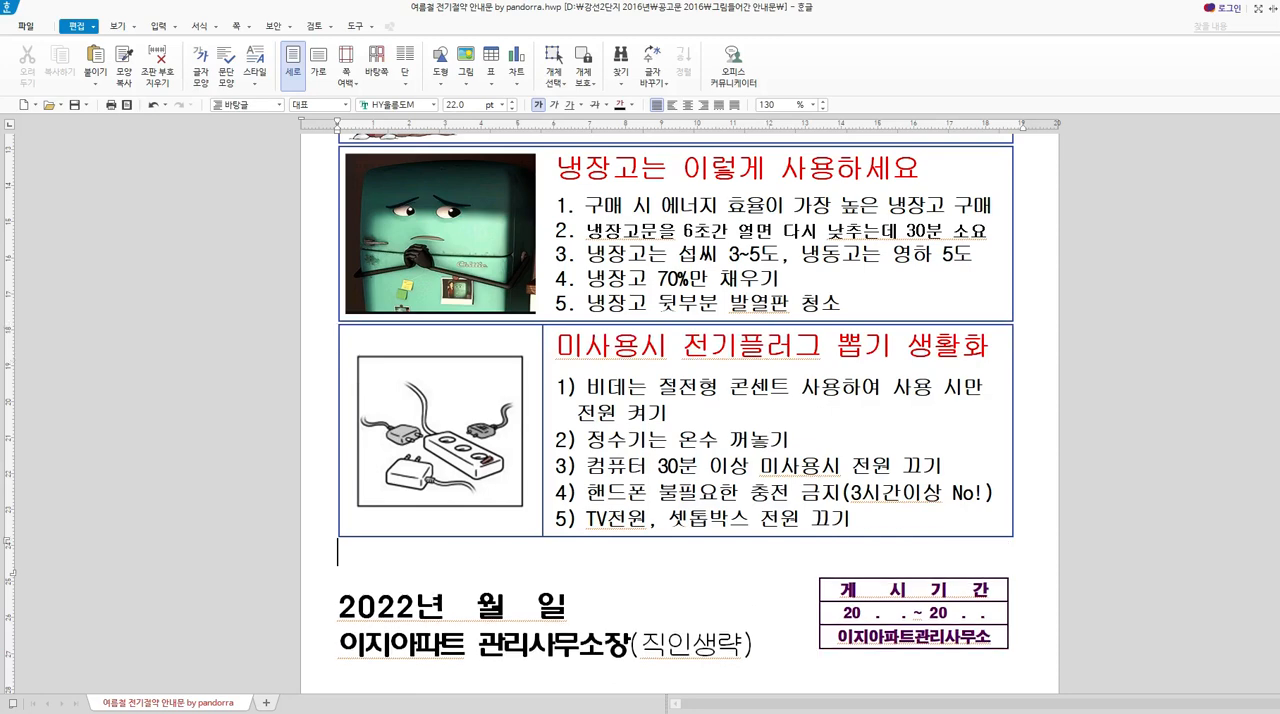
pyautogui.hotkey('ctrl', 'z')
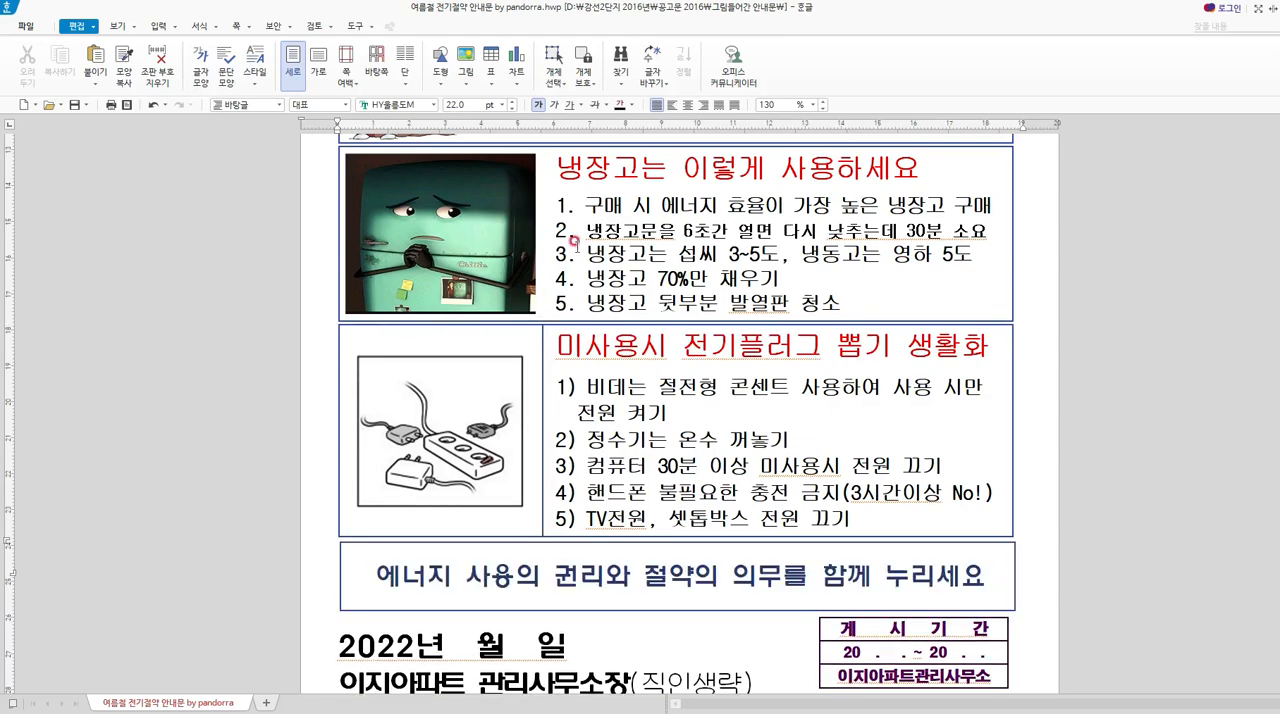
# Select both the picture and text cells of the power-plug table.
pyautogui.scroll(4, 640, 264)
pyautogui.scroll(-2, 709, 343)
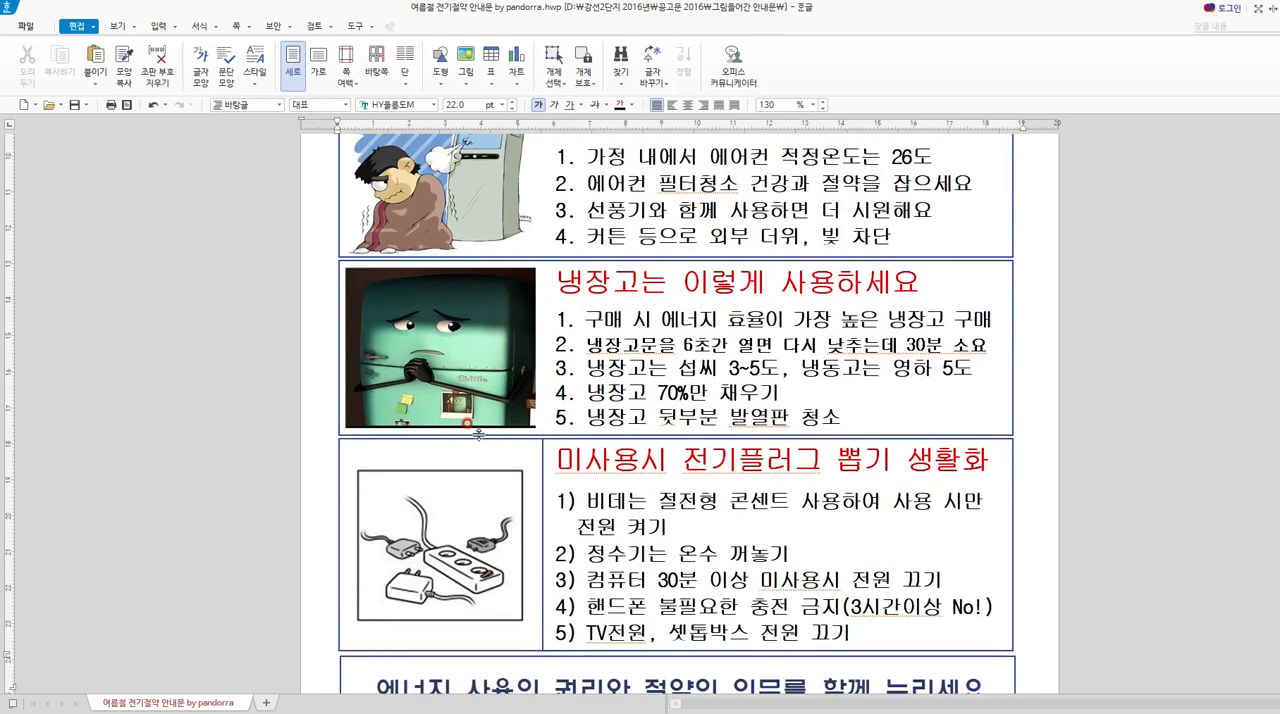
pyautogui.click(375, 510)
pyautogui.press('F5')
pyautogui.press('F5')
pyautogui.press('F5')
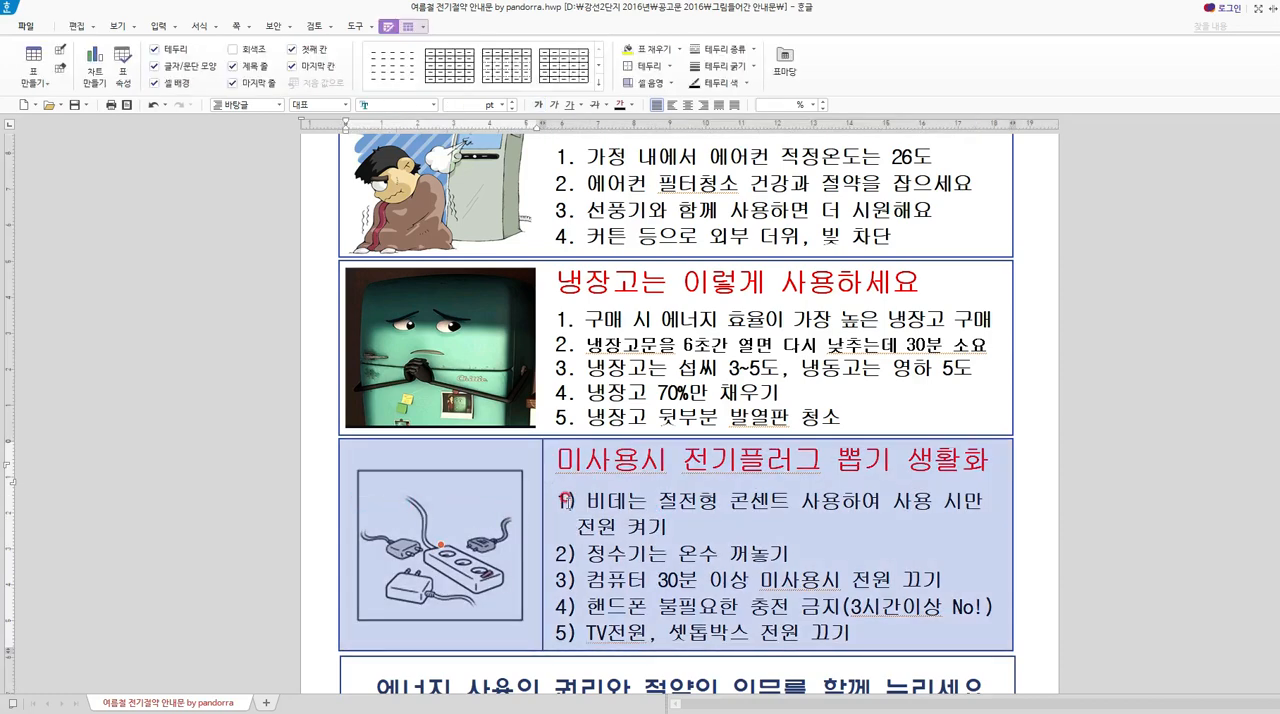
pyautogui.rightClick(565, 499)
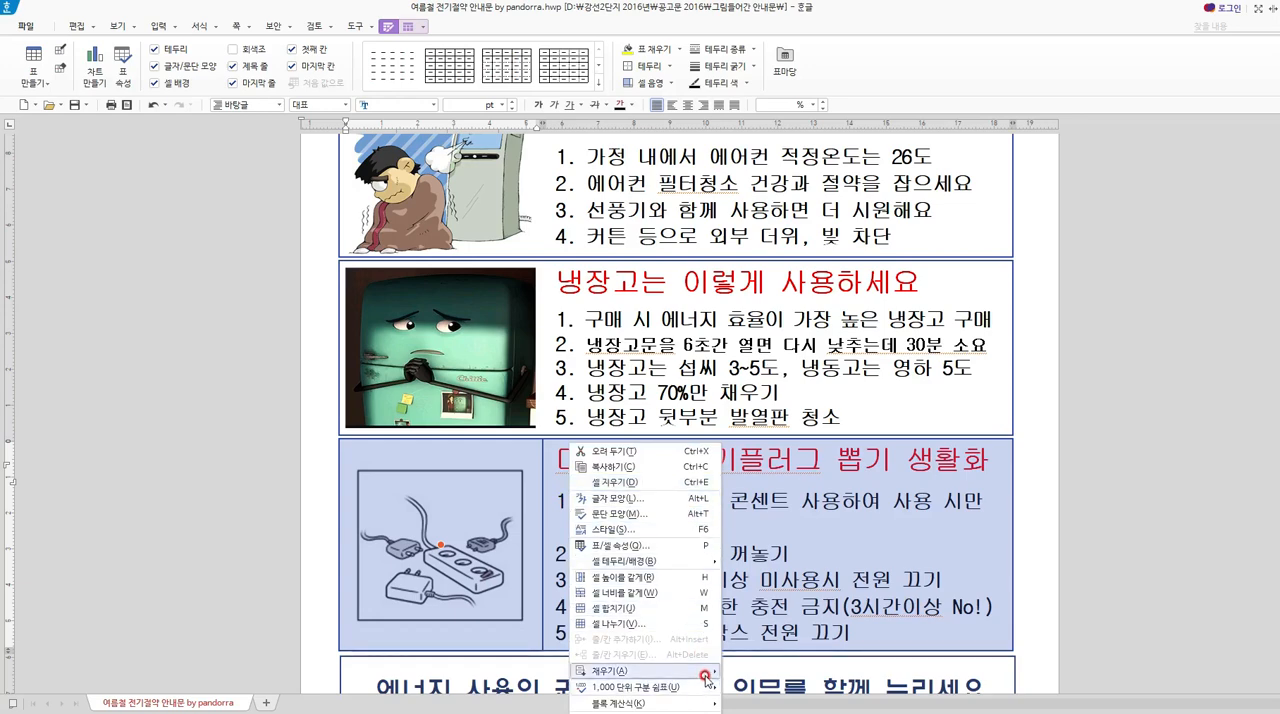
pyautogui.click(654, 546)
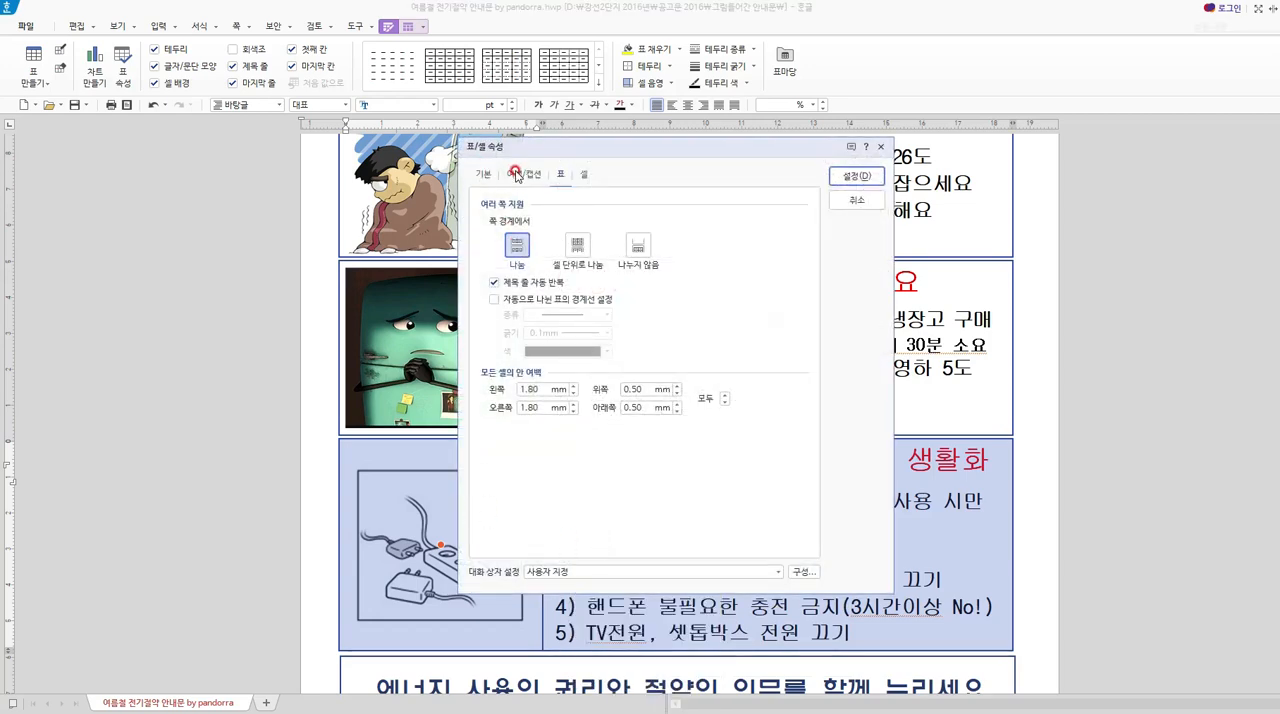
pyautogui.click(526, 174)
pyautogui.click(481, 176)
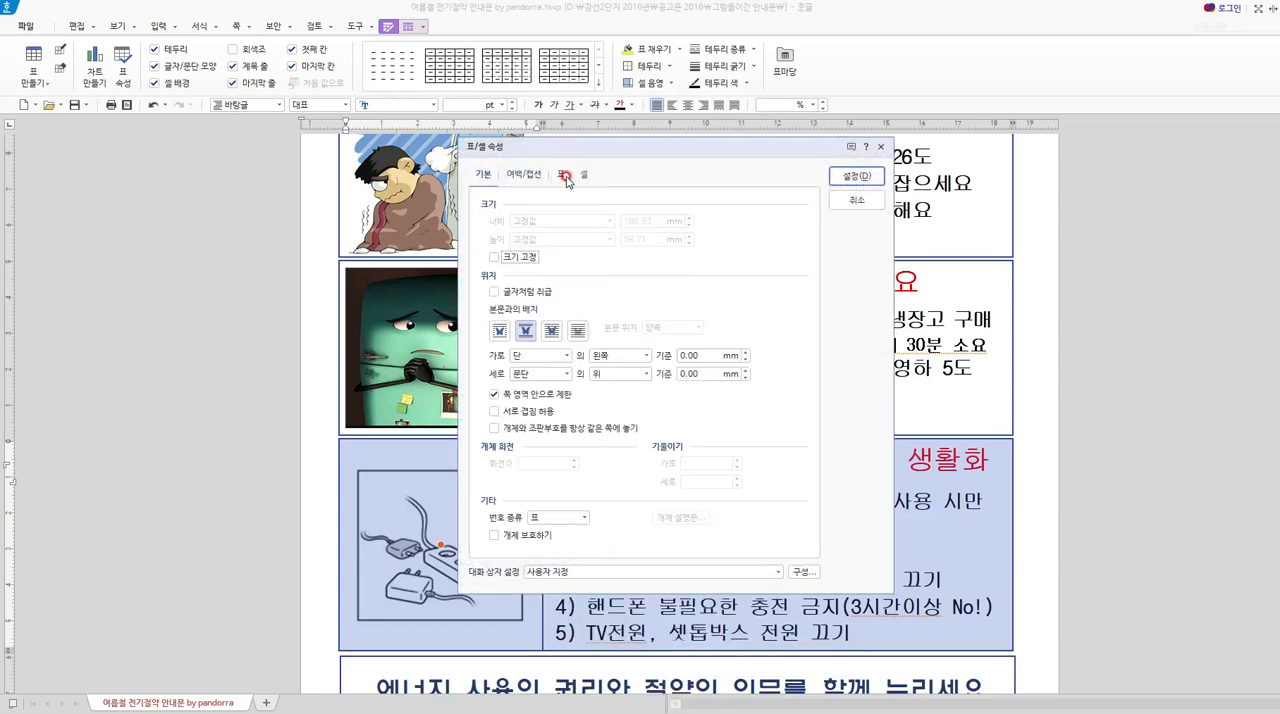
pyautogui.click(587, 175)
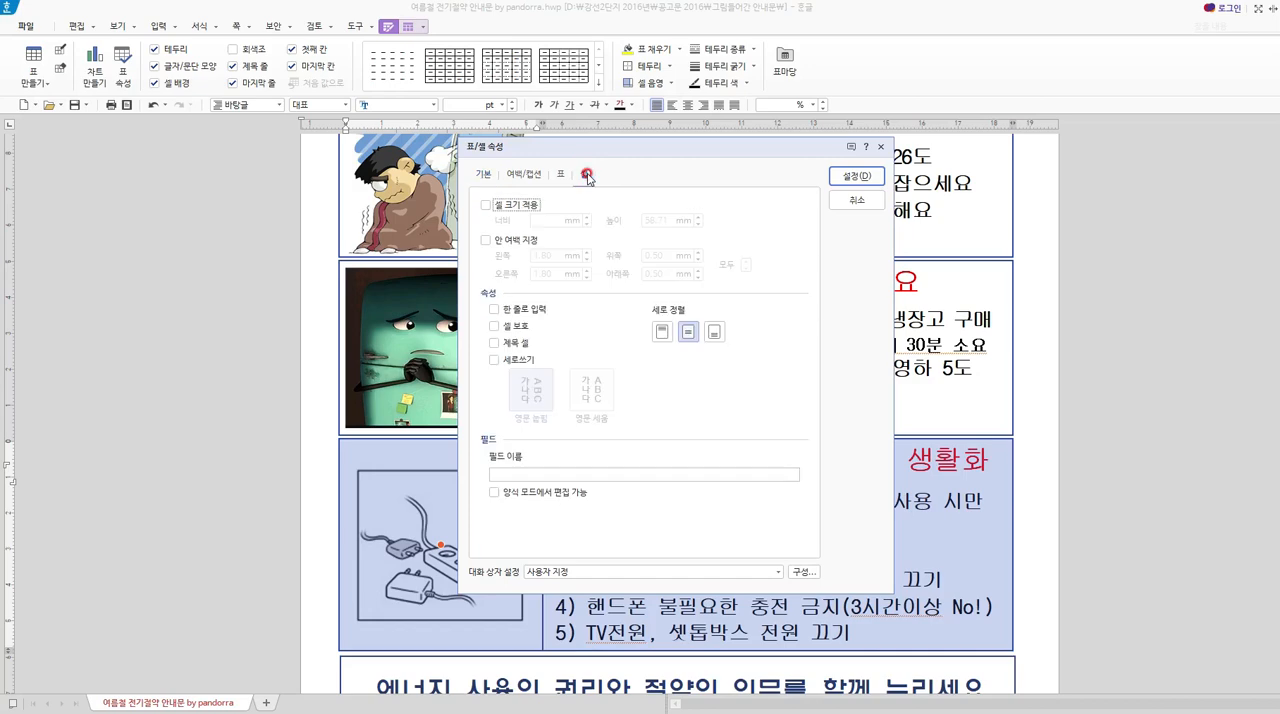
pyautogui.press('Escape')
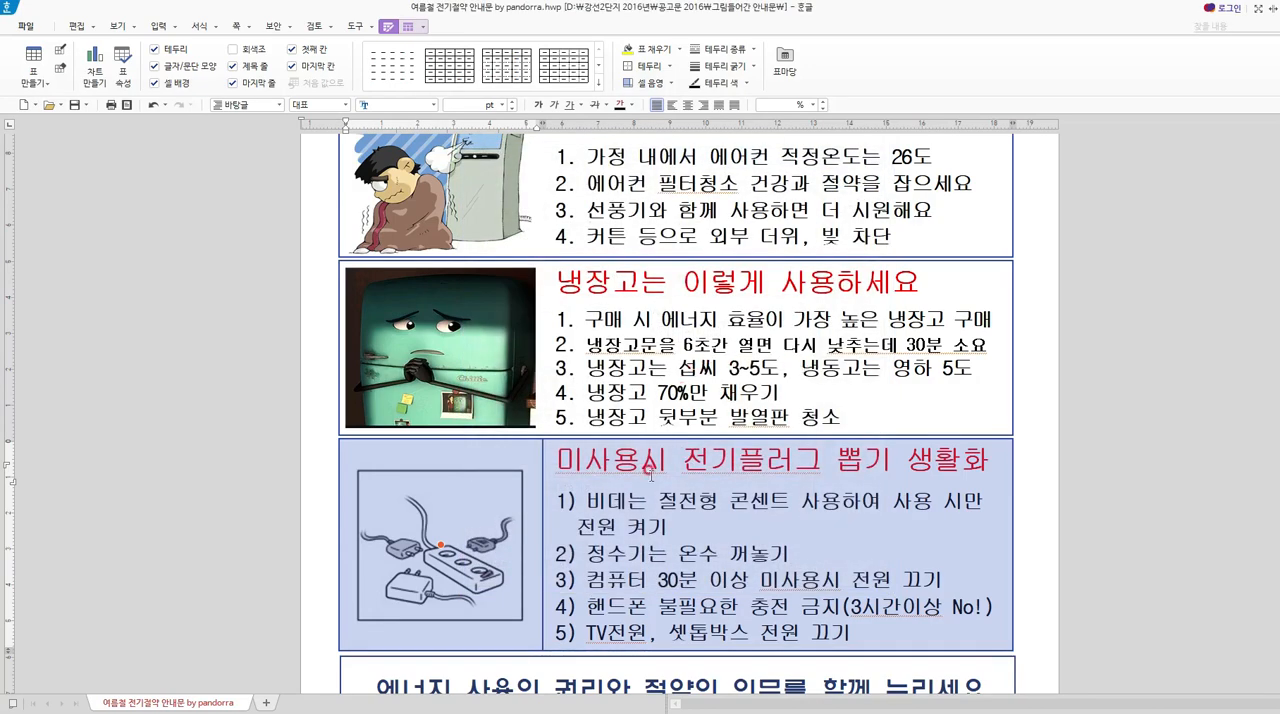
# Remove the vertical border between the picture and text cells of the power-plug table by setting its line type to none.
pyautogui.press('l')
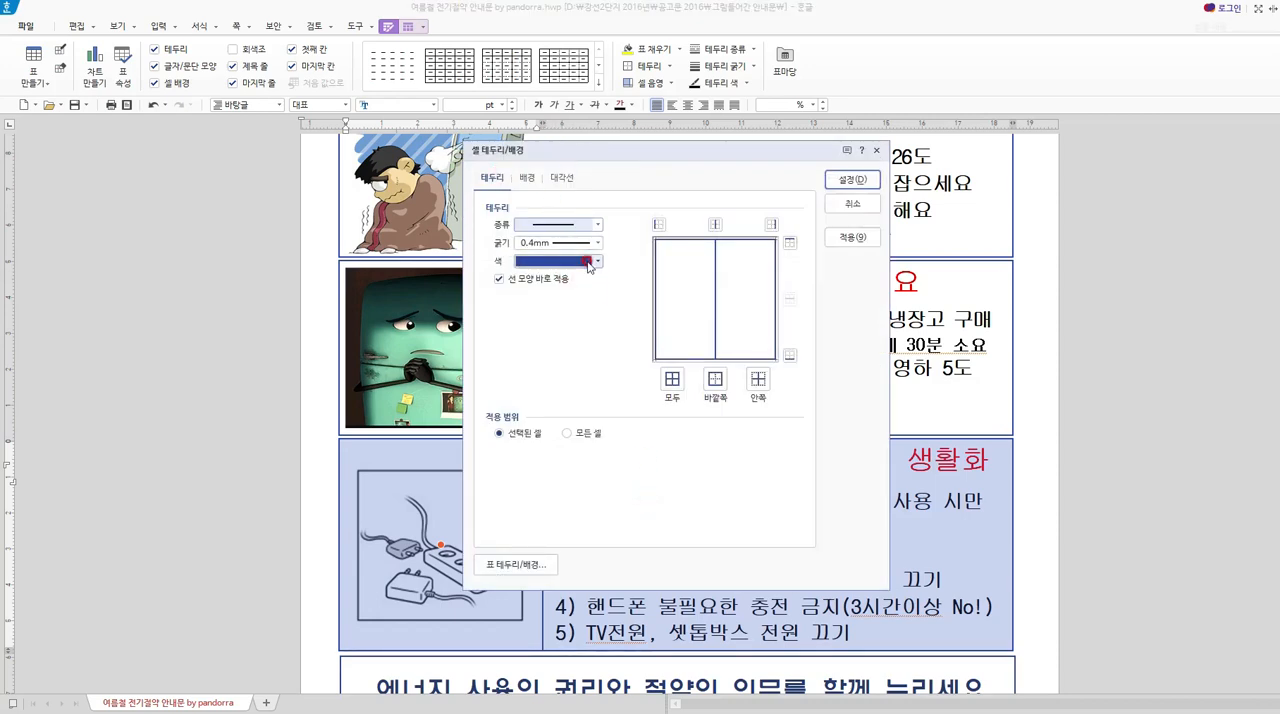
pyautogui.click(597, 226)
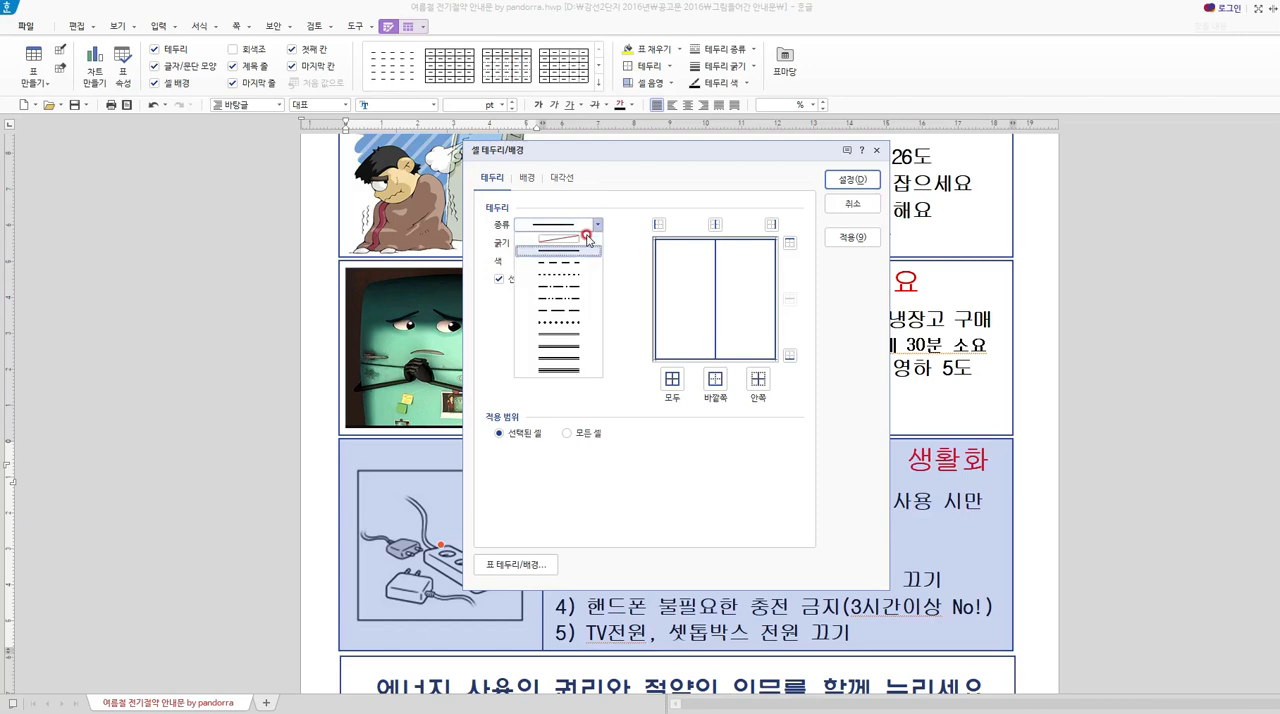
pyautogui.click(571, 241)
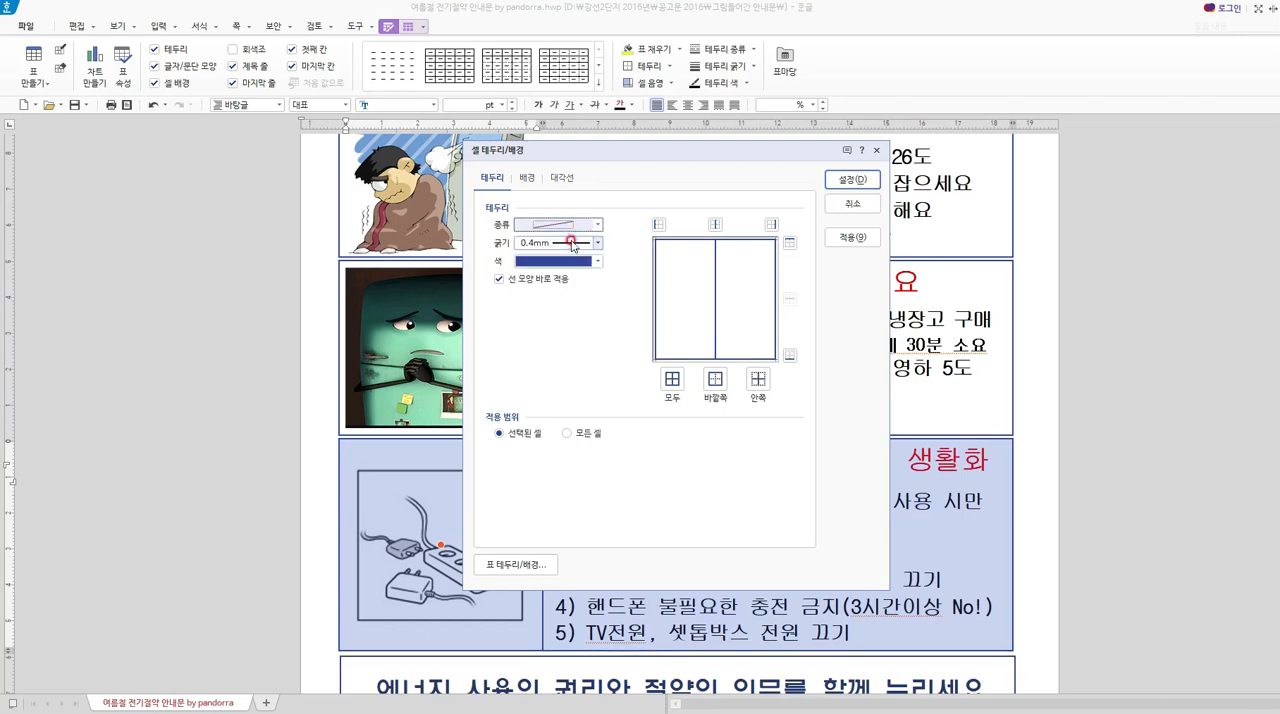
pyautogui.click(715, 224)
pyautogui.click(852, 179)
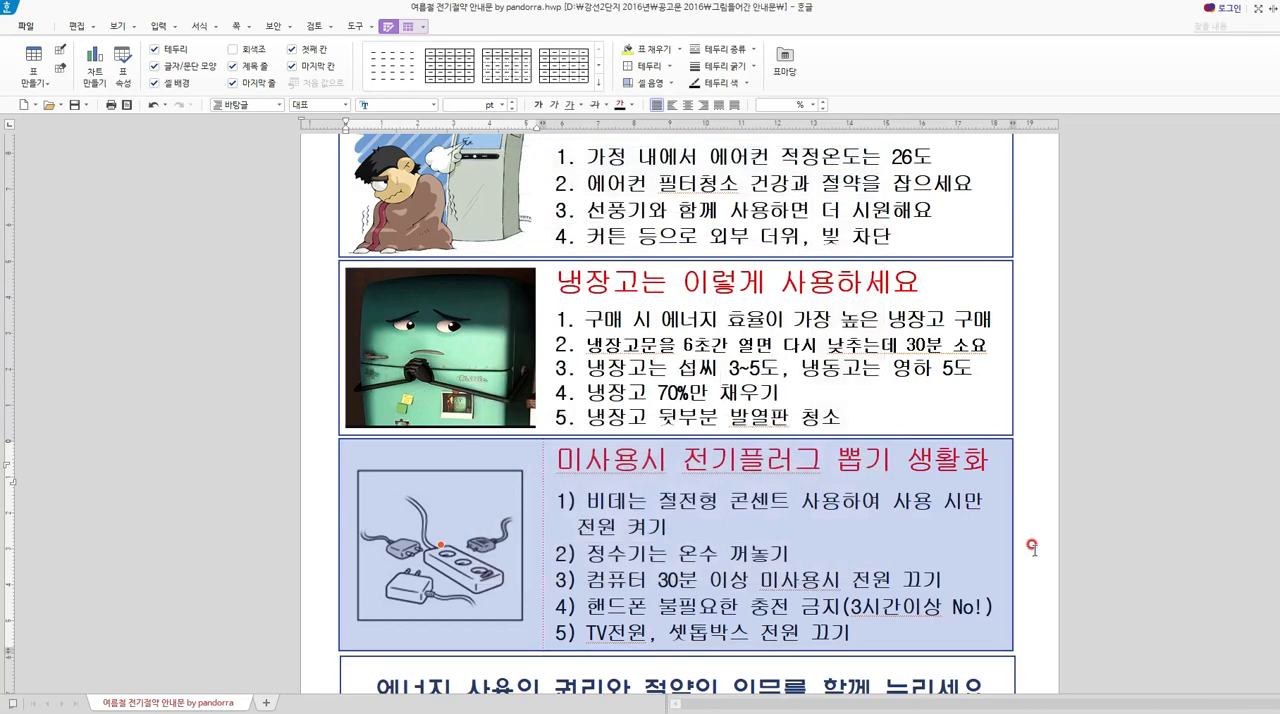
pyautogui.click(1033, 548)
# Look over the reworked notice from the introductory paragraph through the three tip boxes to the slogan and date.
pyautogui.scroll(3, 676, 594)
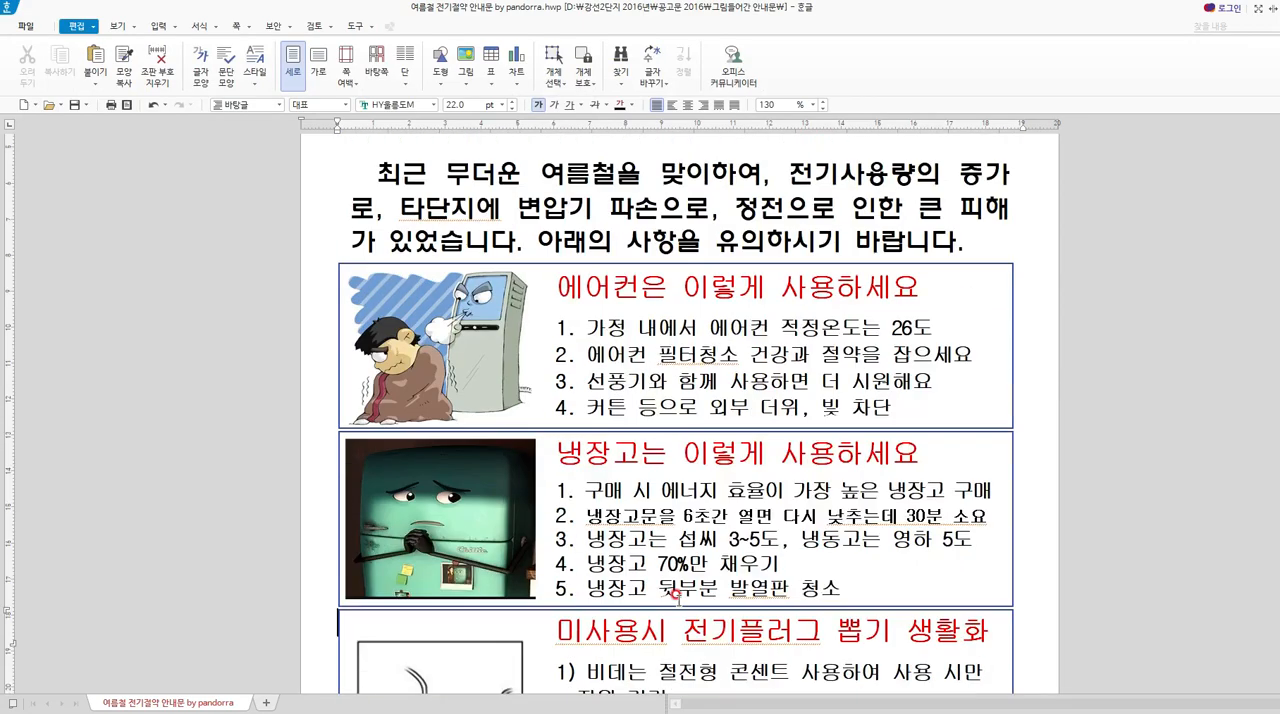
pyautogui.scroll(-5, 676, 594)
pyautogui.scroll(5, 676, 594)
pyautogui.scroll(-4, 672, 601)
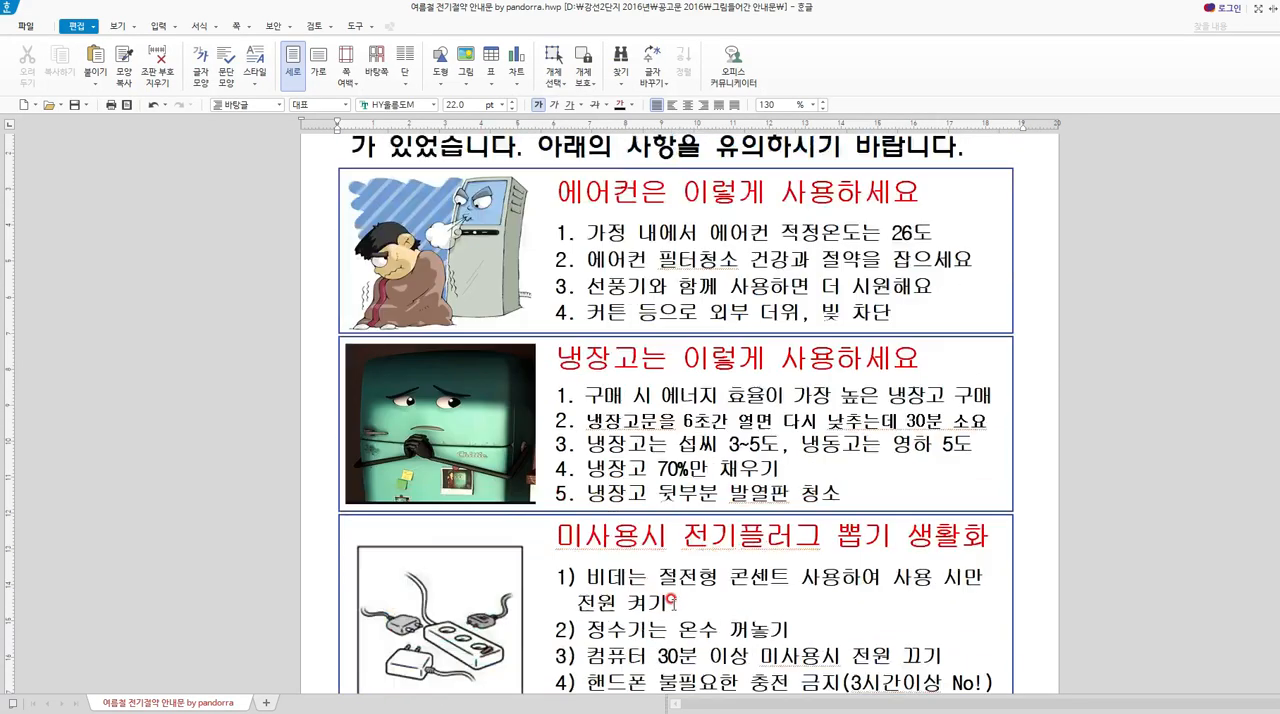
pyautogui.scroll(-8, 672, 601)
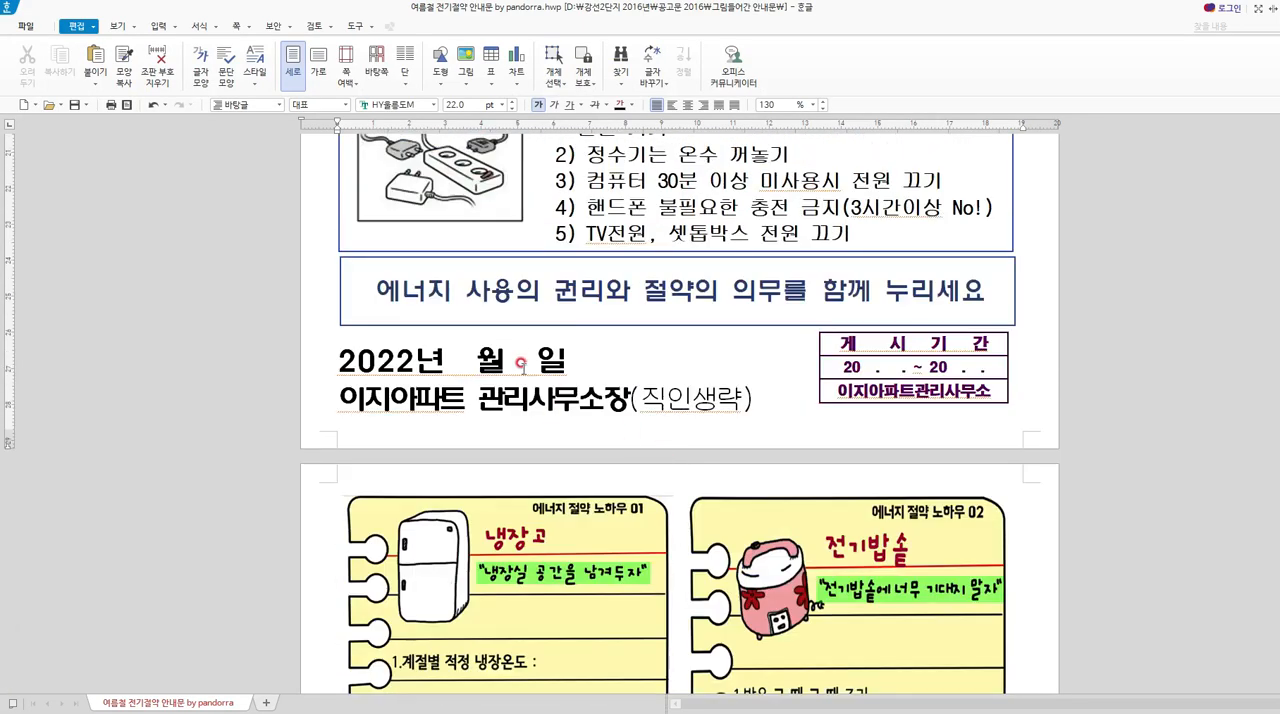
pyautogui.scroll(9, 518, 308)
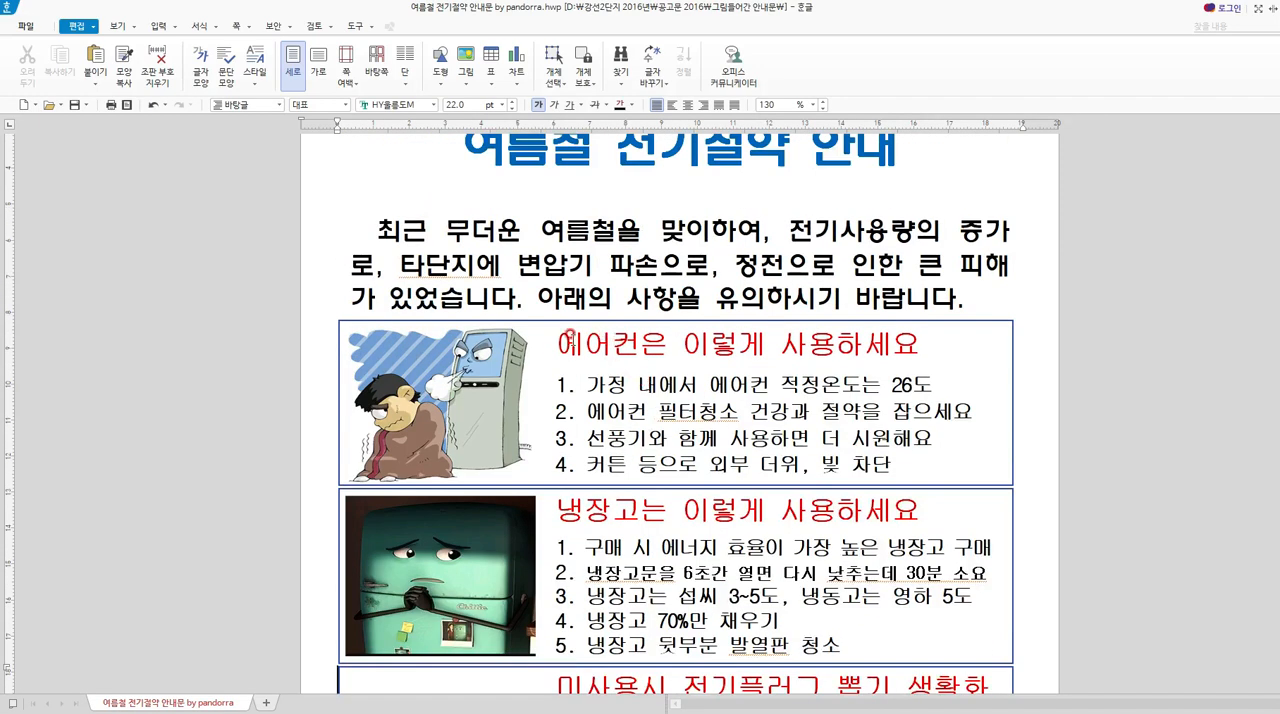
# Compare the font of the air conditioner heading with that of the introductory paragraph.
pyautogui.moveTo(561, 340); pyautogui.dragTo(930, 342)
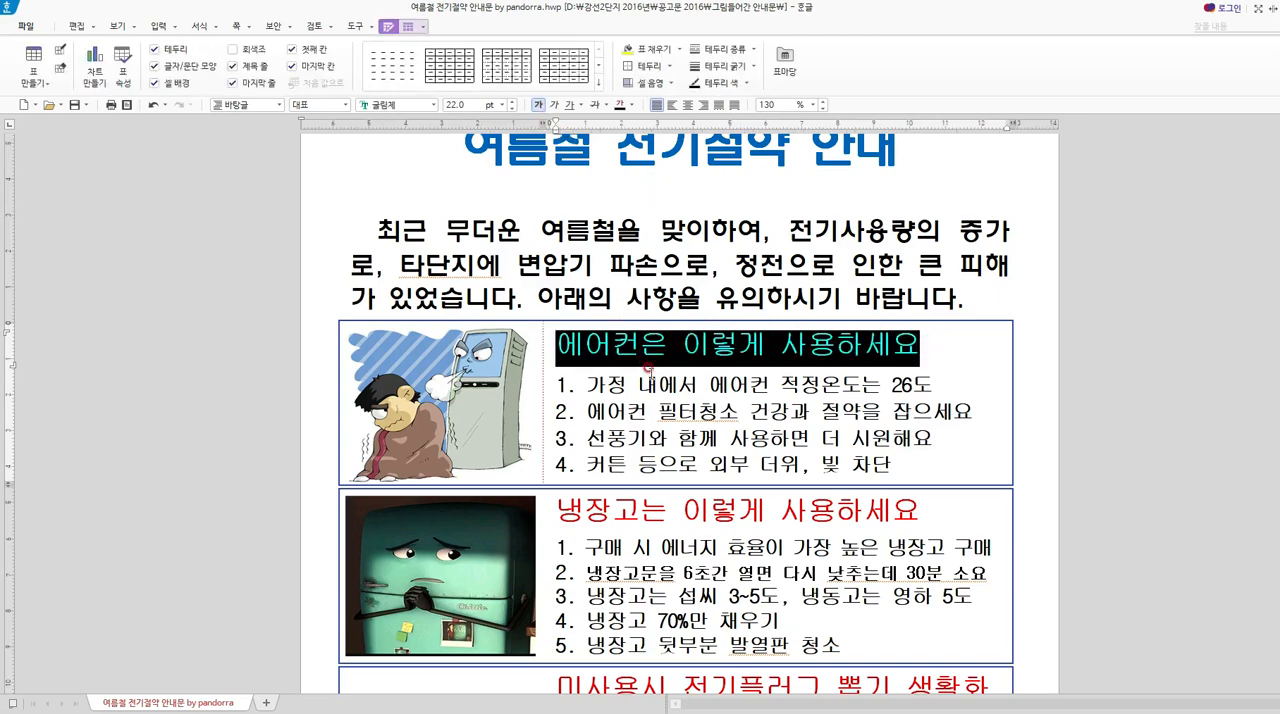
pyautogui.click(622, 266)
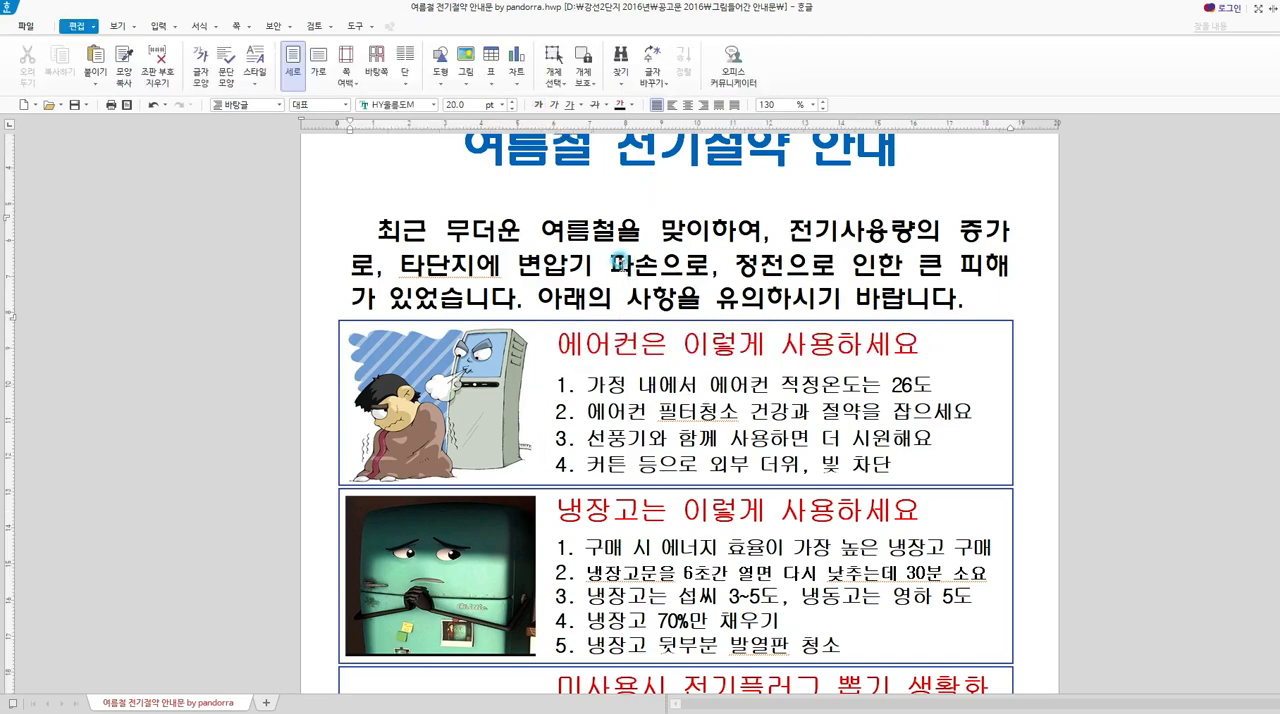
pyautogui.moveTo(625, 264); pyautogui.dragTo(878, 264)
pyautogui.click(672, 264)
pyautogui.moveTo(429, 230); pyautogui.dragTo(714, 266)
pyautogui.click(714, 266)
# Set the font of the air conditioner heading "에어컨은 이렇게 사용하세요" to HY울릉도M.
pyautogui.moveTo(551, 340); pyautogui.dragTo(950, 342)
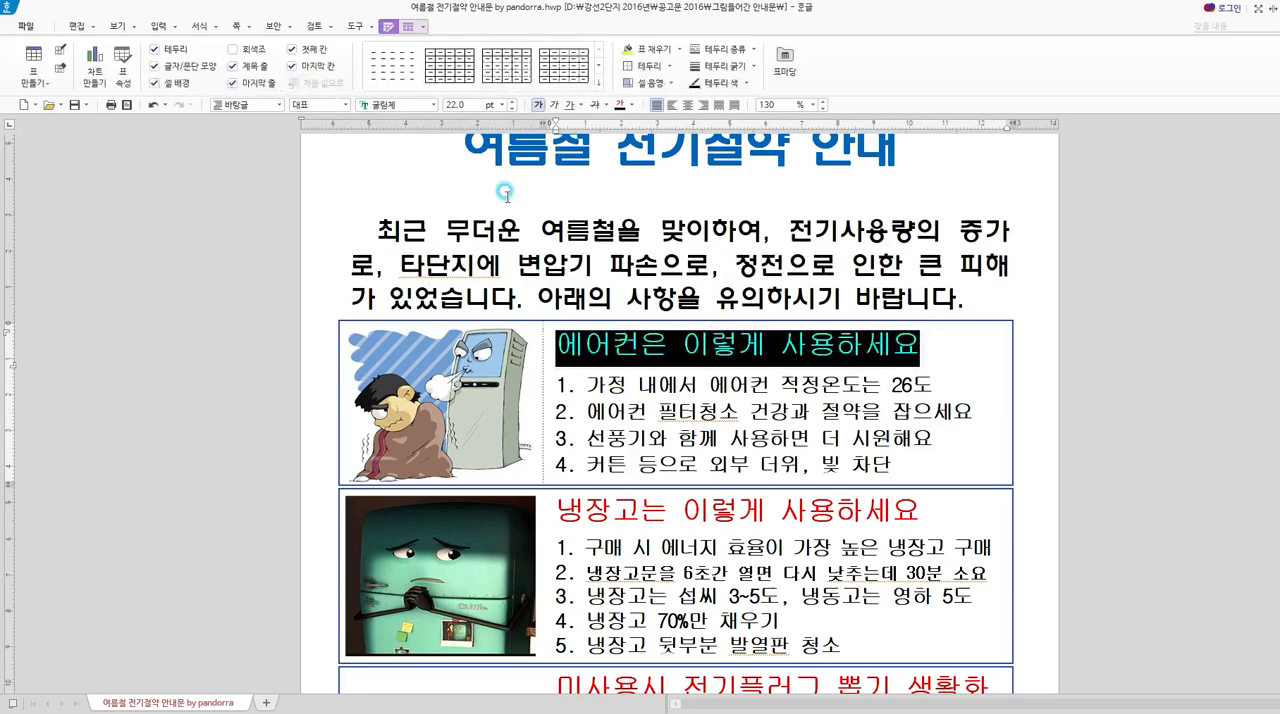
pyautogui.click(434, 105)
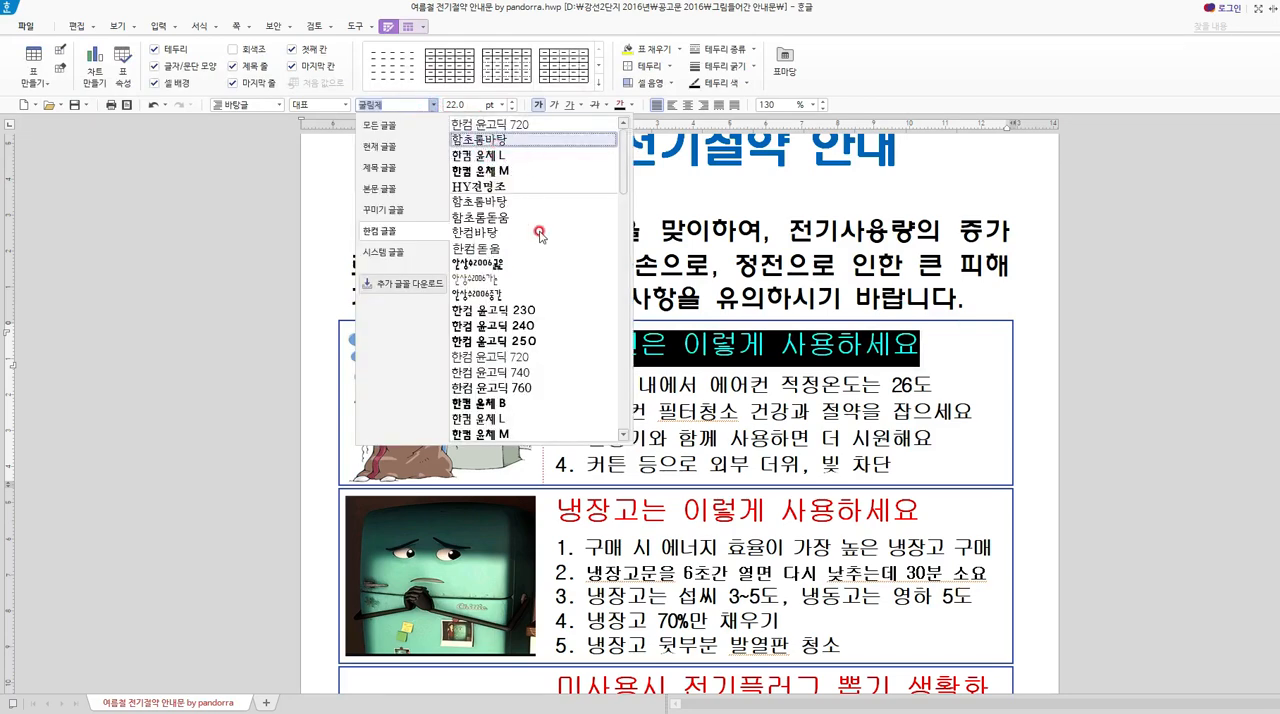
pyautogui.scroll(-2, 508, 180)
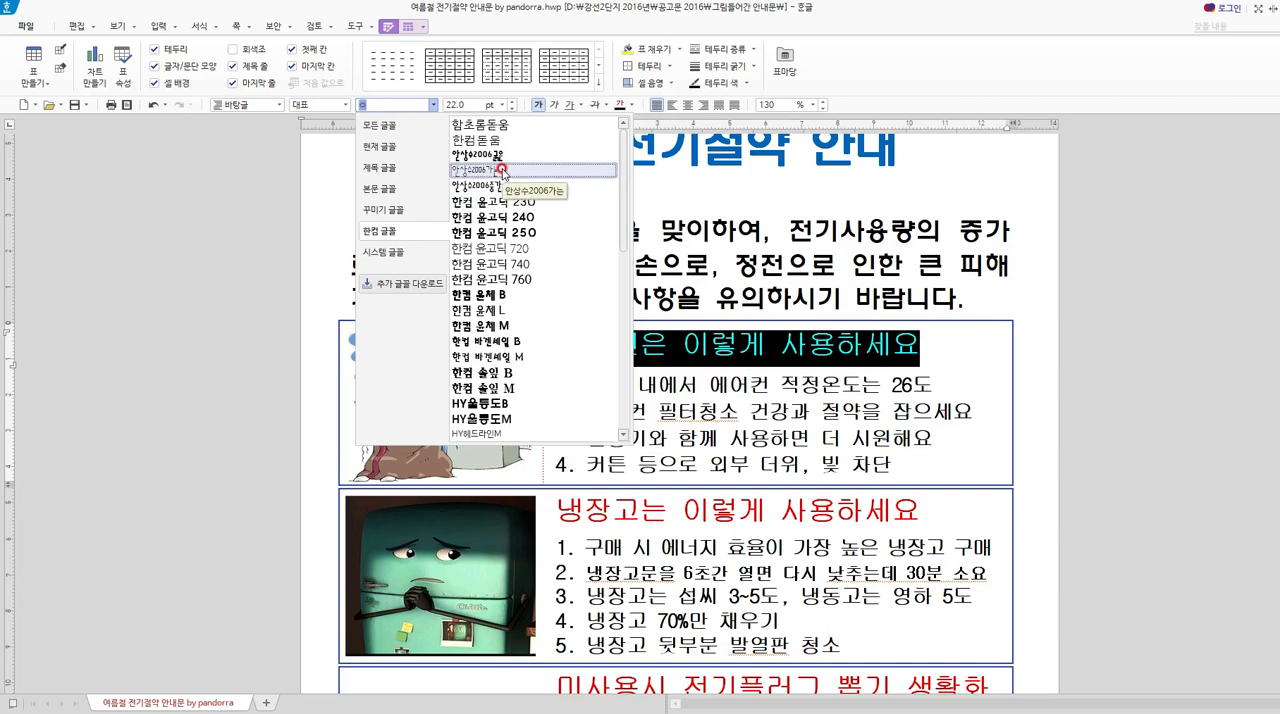
pyautogui.write('휴')
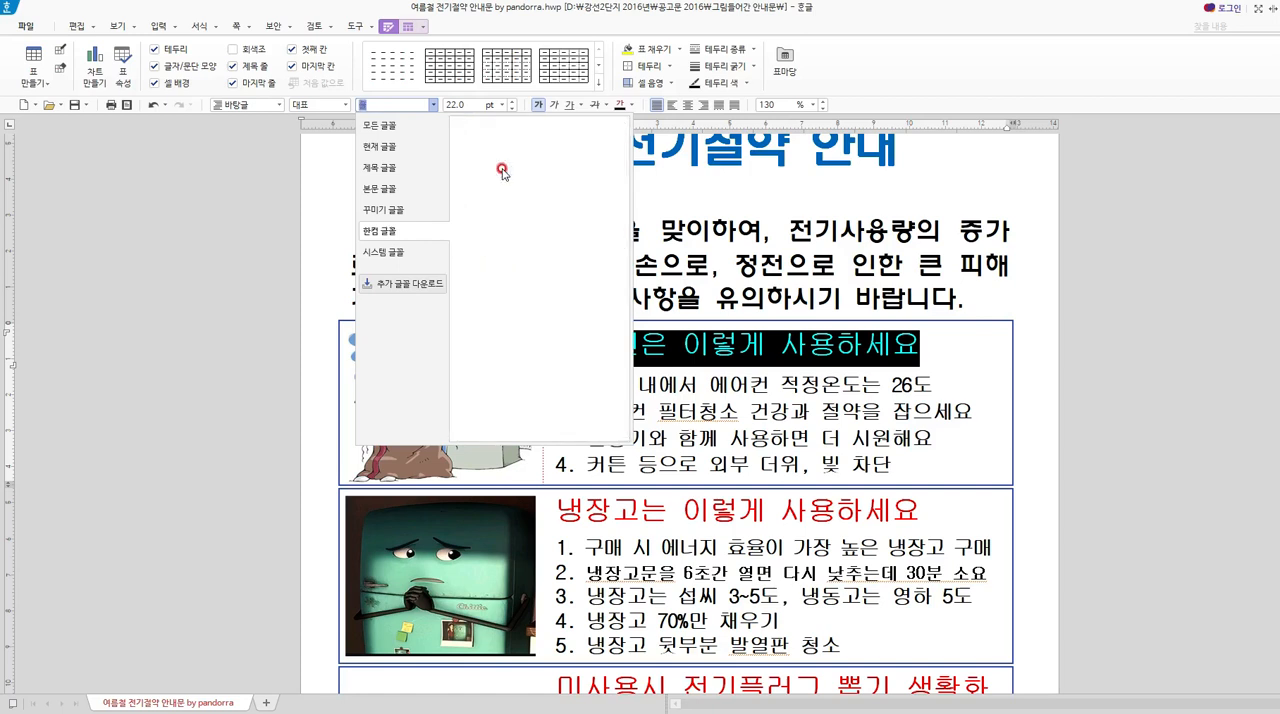
pyautogui.press('BackSpace')
pyautogui.press('BackSpace')
pyautogui.press('BackSpace')
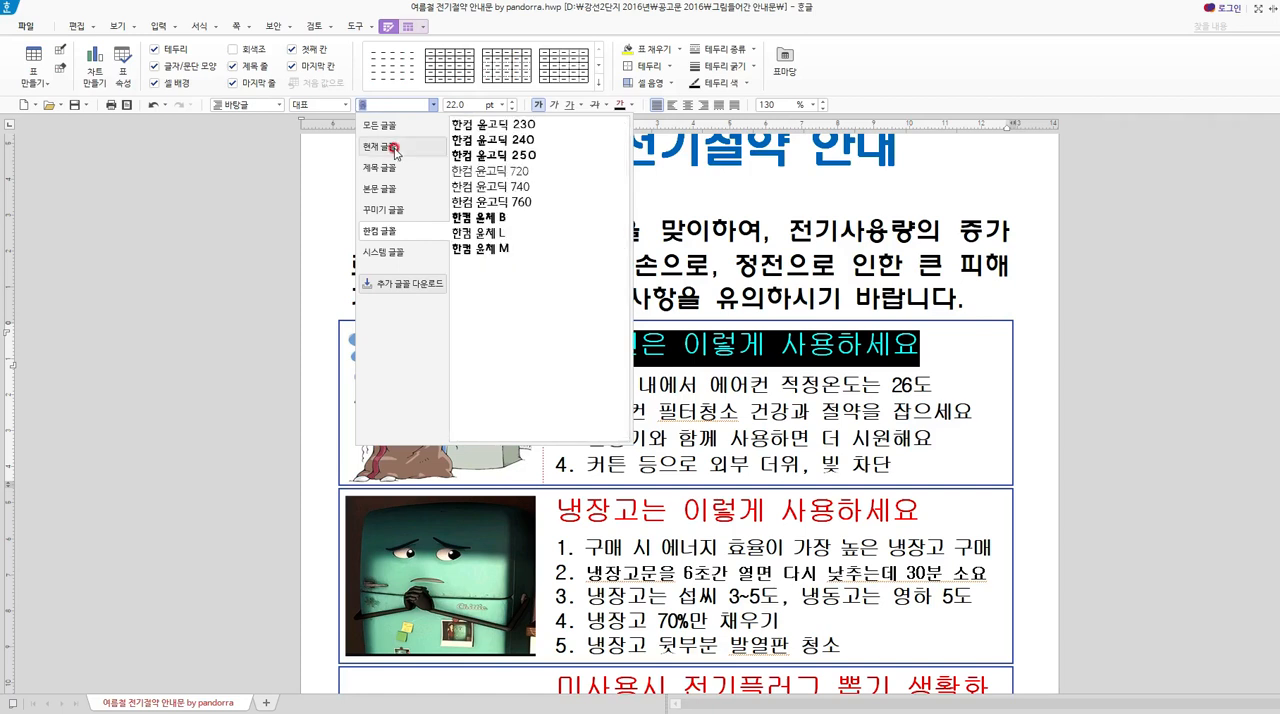
pyautogui.write('울릉도')
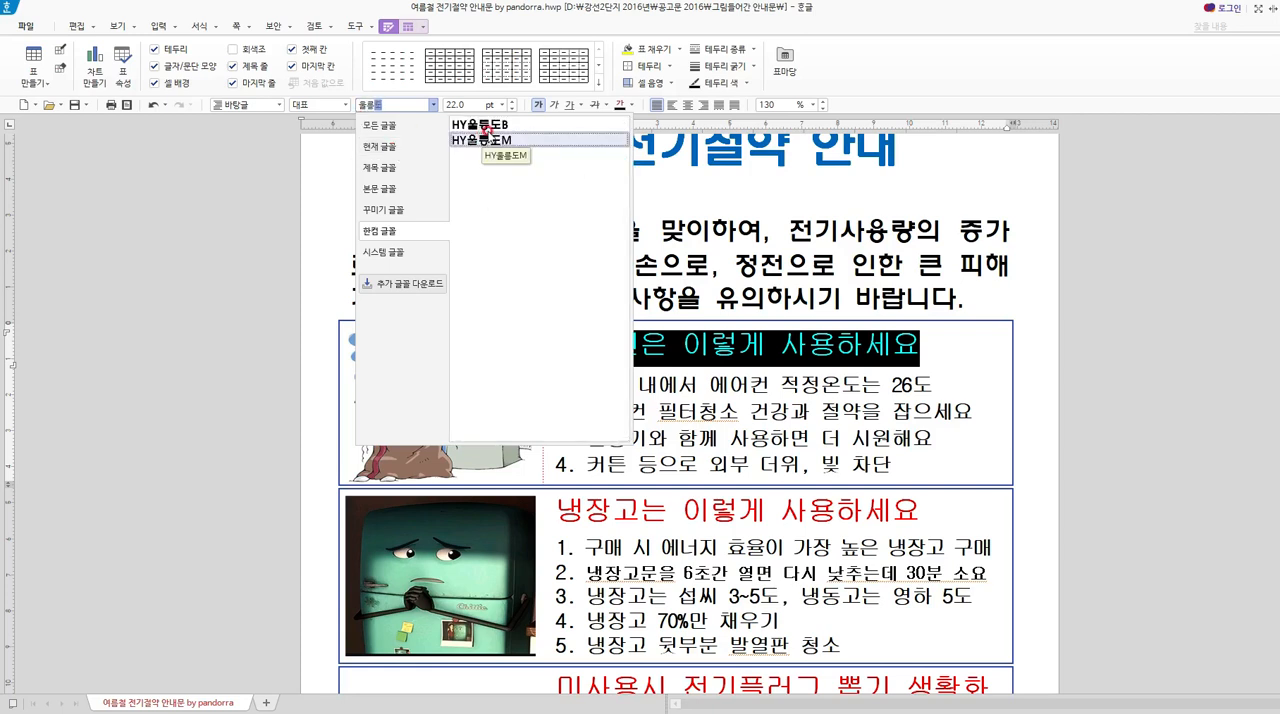
pyautogui.click(489, 142)
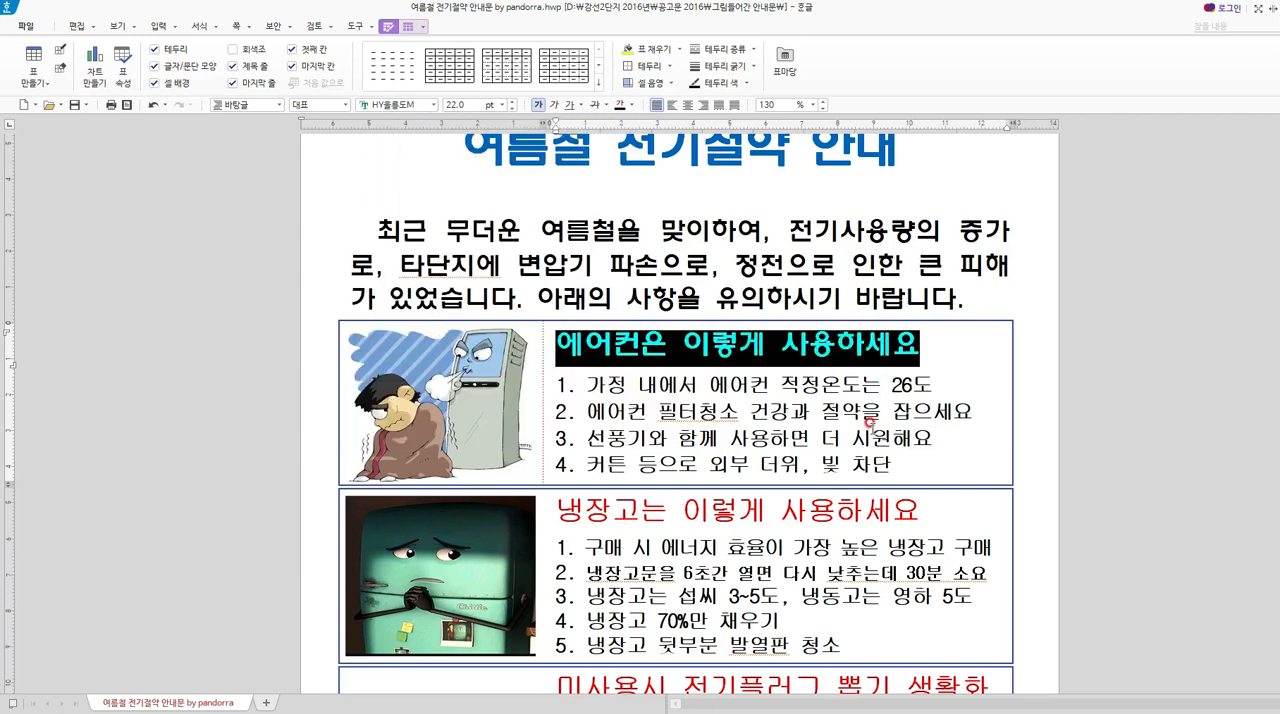
pyautogui.click(862, 382)
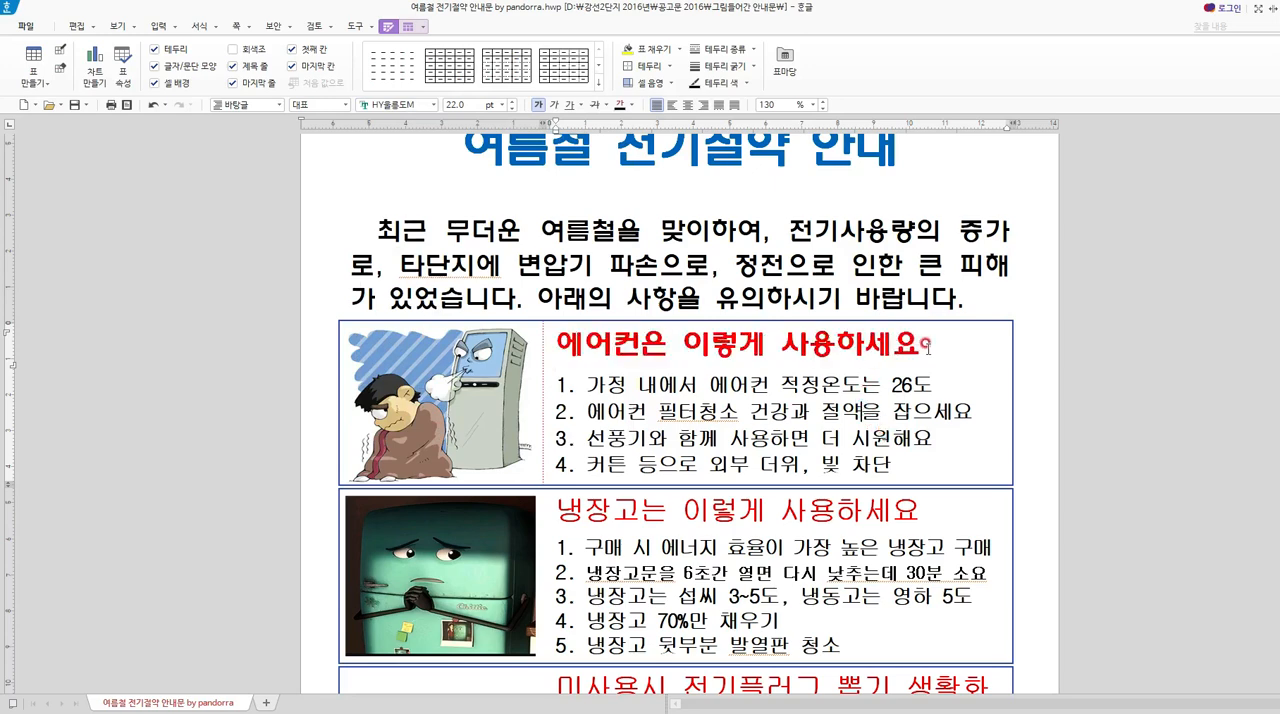
# Set the font of the refrigerator heading "냉장고는 이렇게 사용하세요" to HY울릉도M.
pyautogui.moveTo(927, 347); pyautogui.dragTo(552, 347)
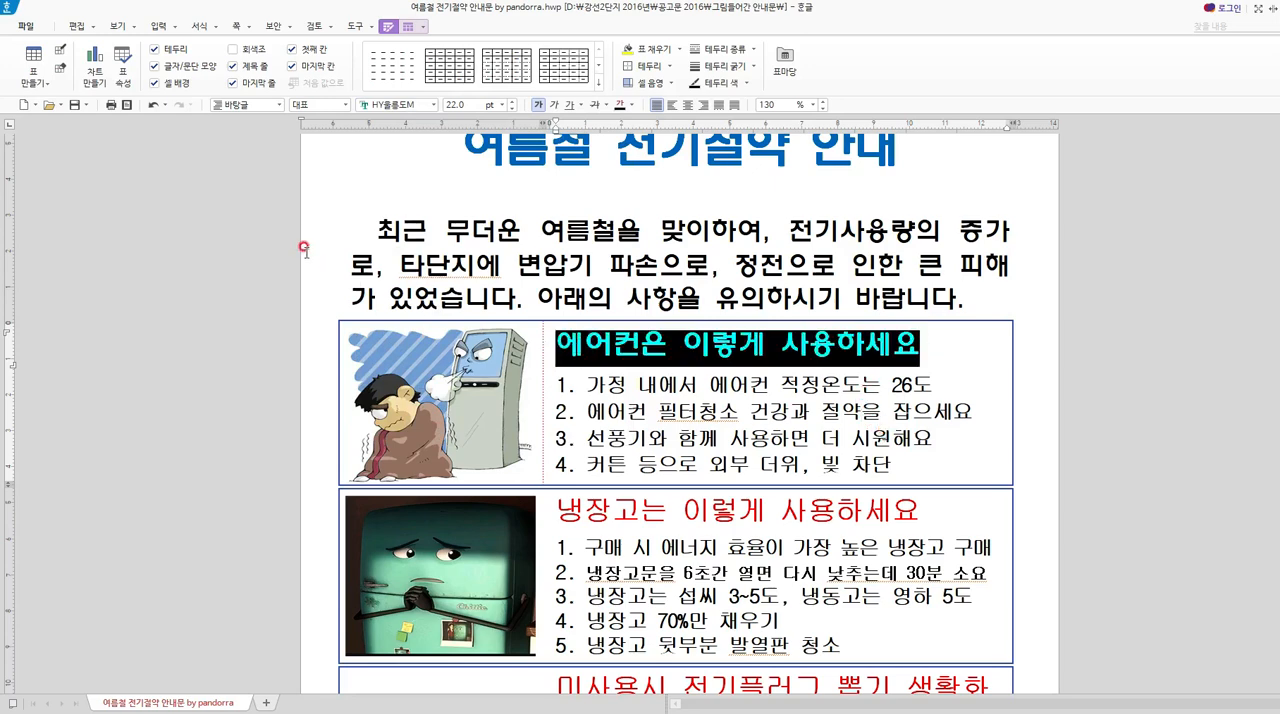
pyautogui.click(679, 376)
pyautogui.moveTo(936, 509); pyautogui.dragTo(551, 510)
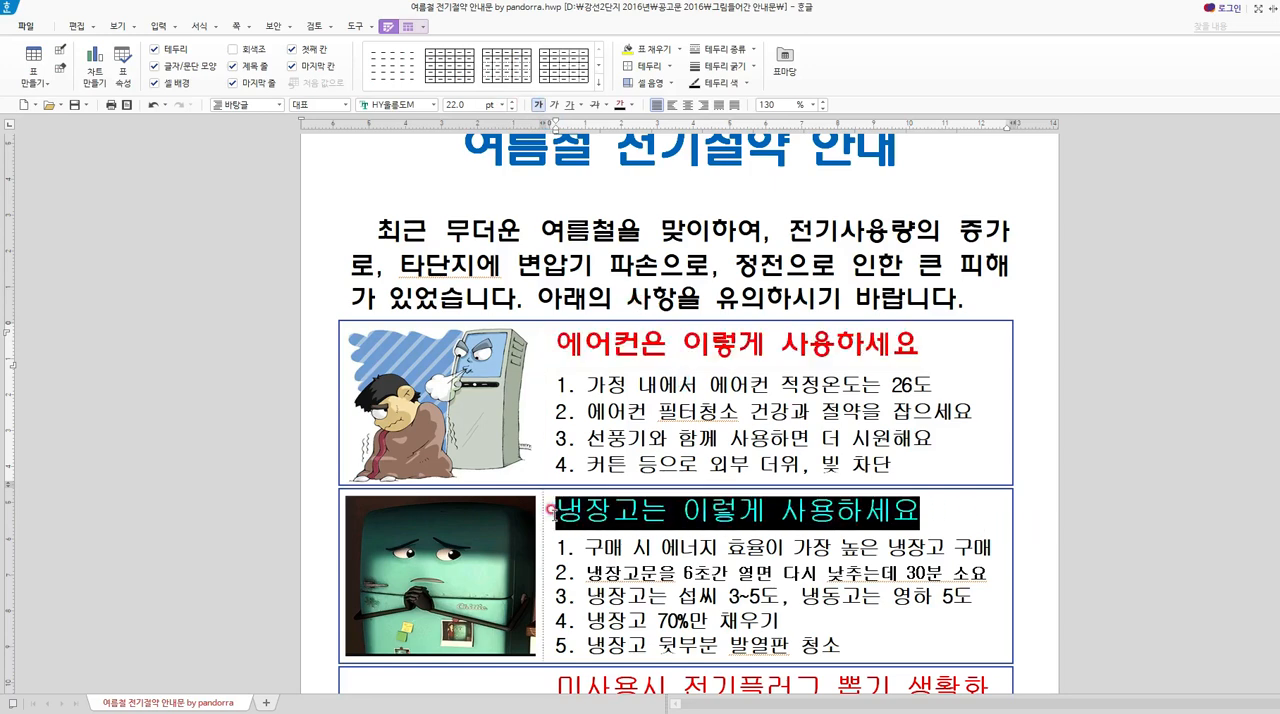
pyautogui.click(409, 107)
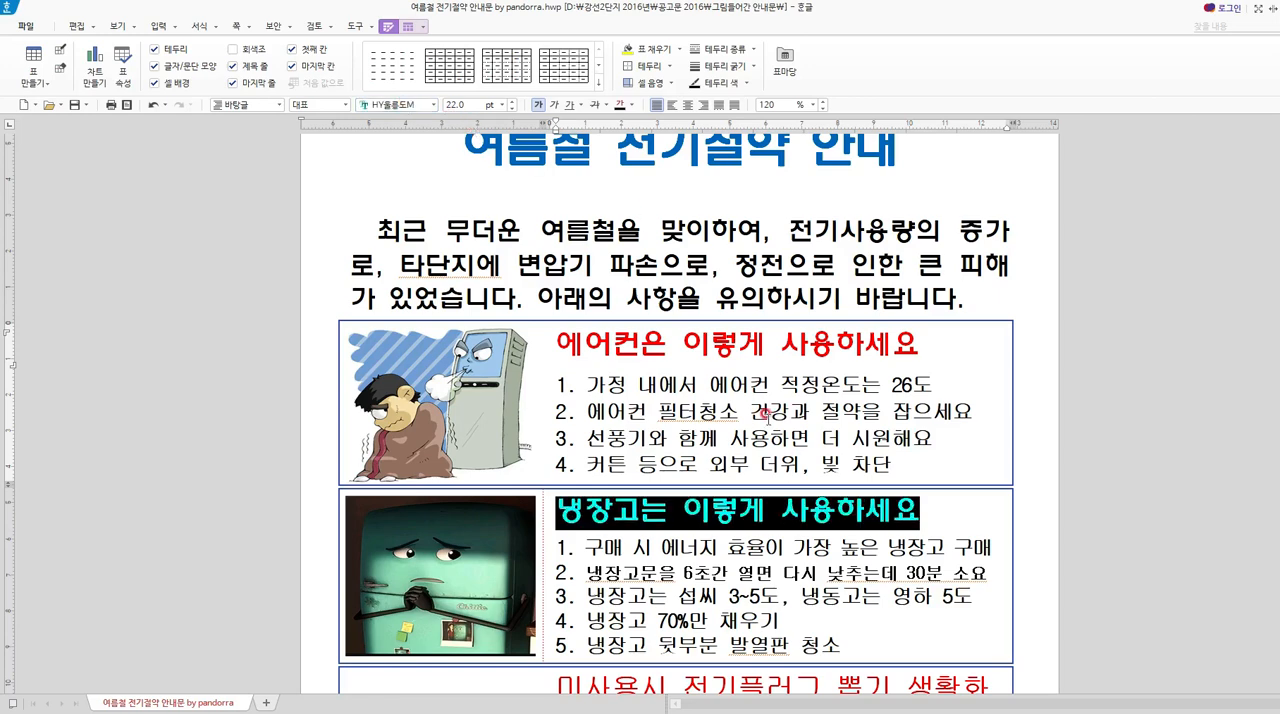
pyautogui.click(743, 521)
# Set the power-plug heading "미사용시 전기플러그 뽑기 생활화" to bold HY울릉도M.
pyautogui.scroll(-3, 760, 520)
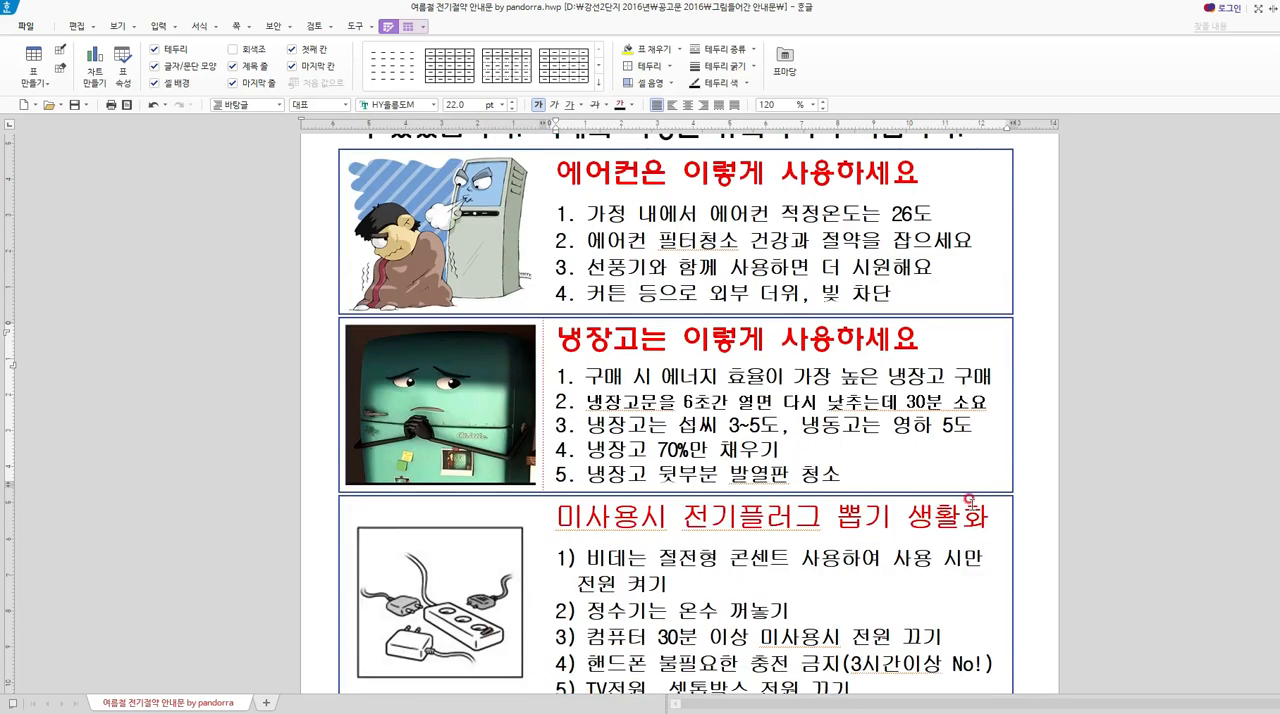
pyautogui.moveTo(992, 515); pyautogui.dragTo(555, 523)
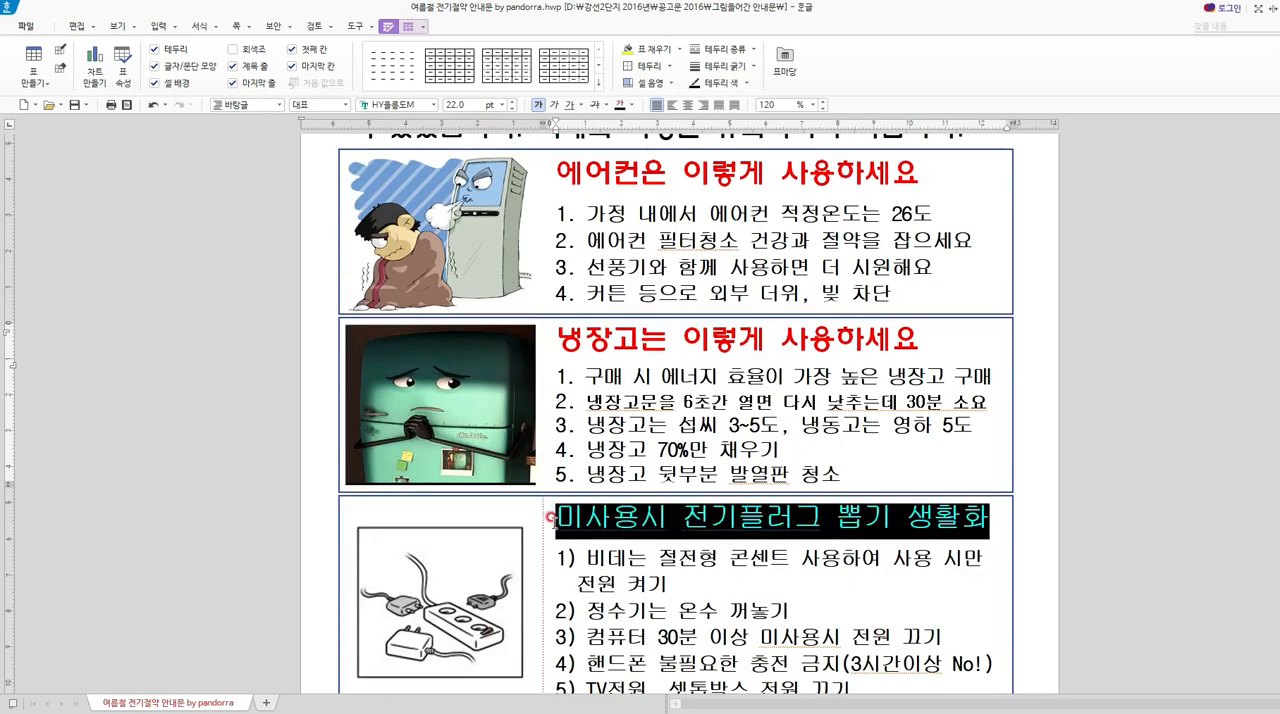
pyautogui.click(400, 100)
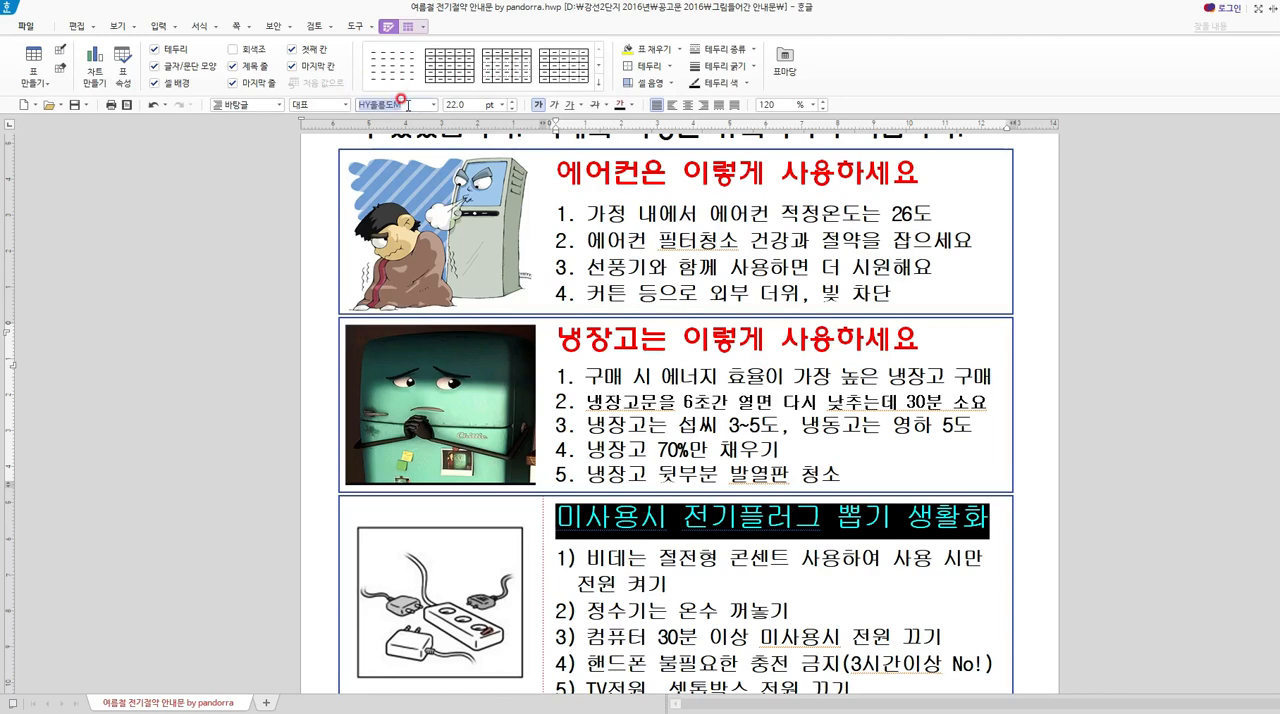
pyautogui.press('Return')
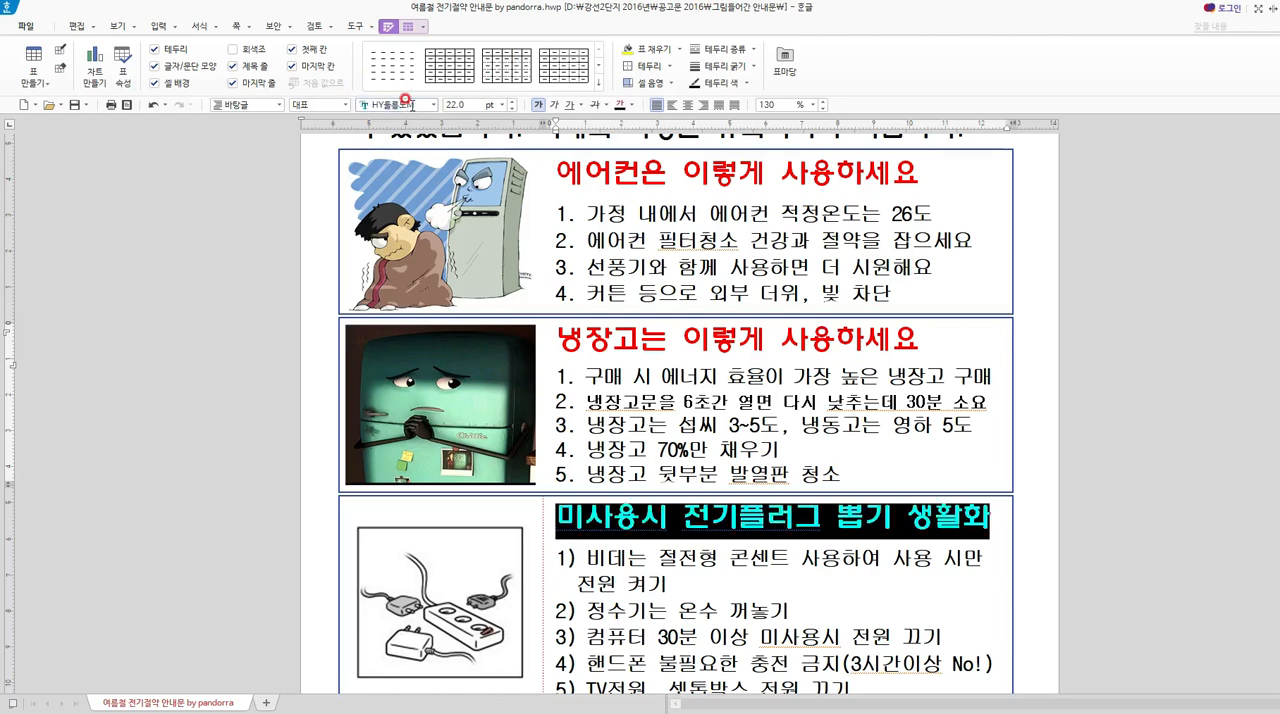
pyautogui.click(544, 106)
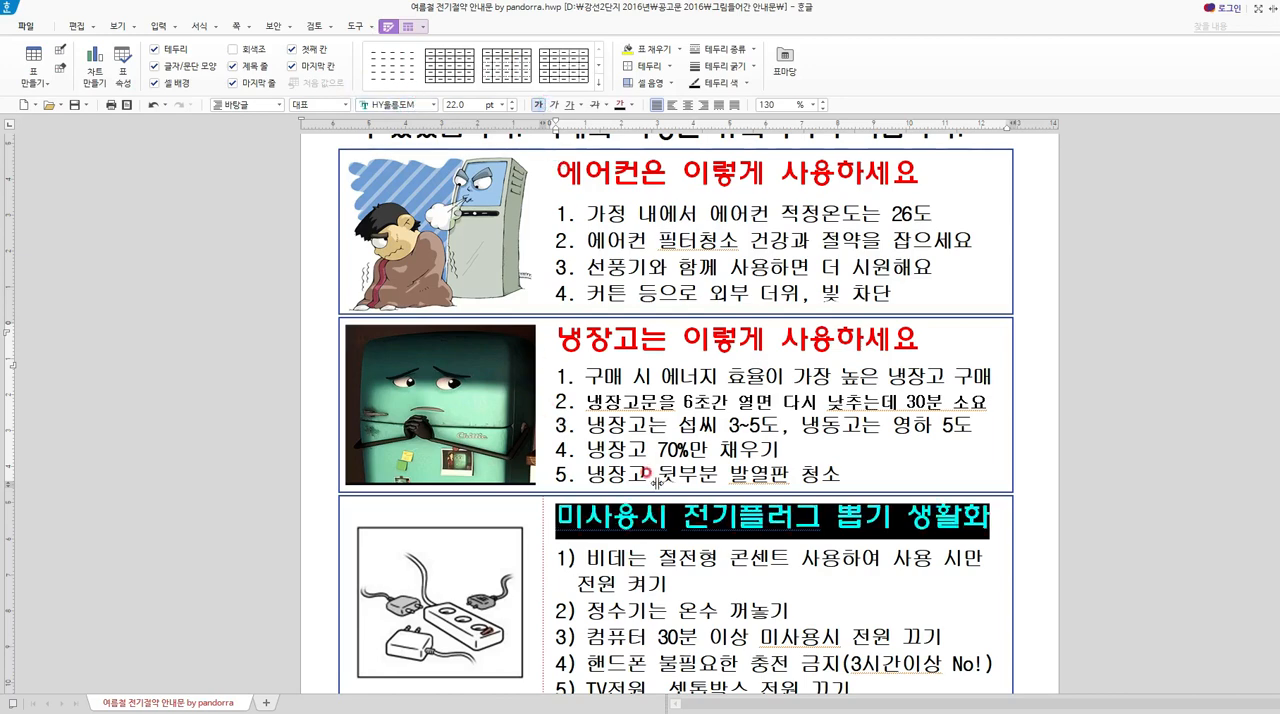
pyautogui.click(696, 564)
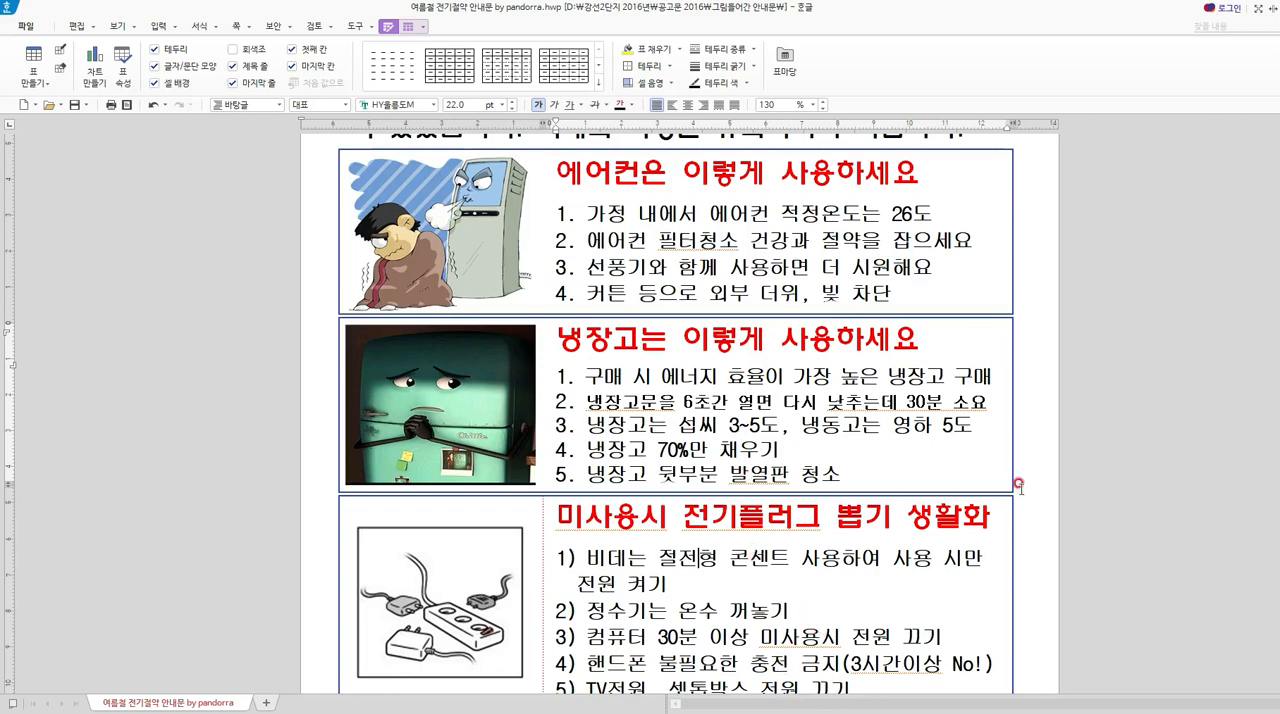
# Look over the restyled notice and the appliance tip cards on the following pages, from the refrigerator card to the gas boiler card.
pyautogui.scroll(-3, 846, 642)
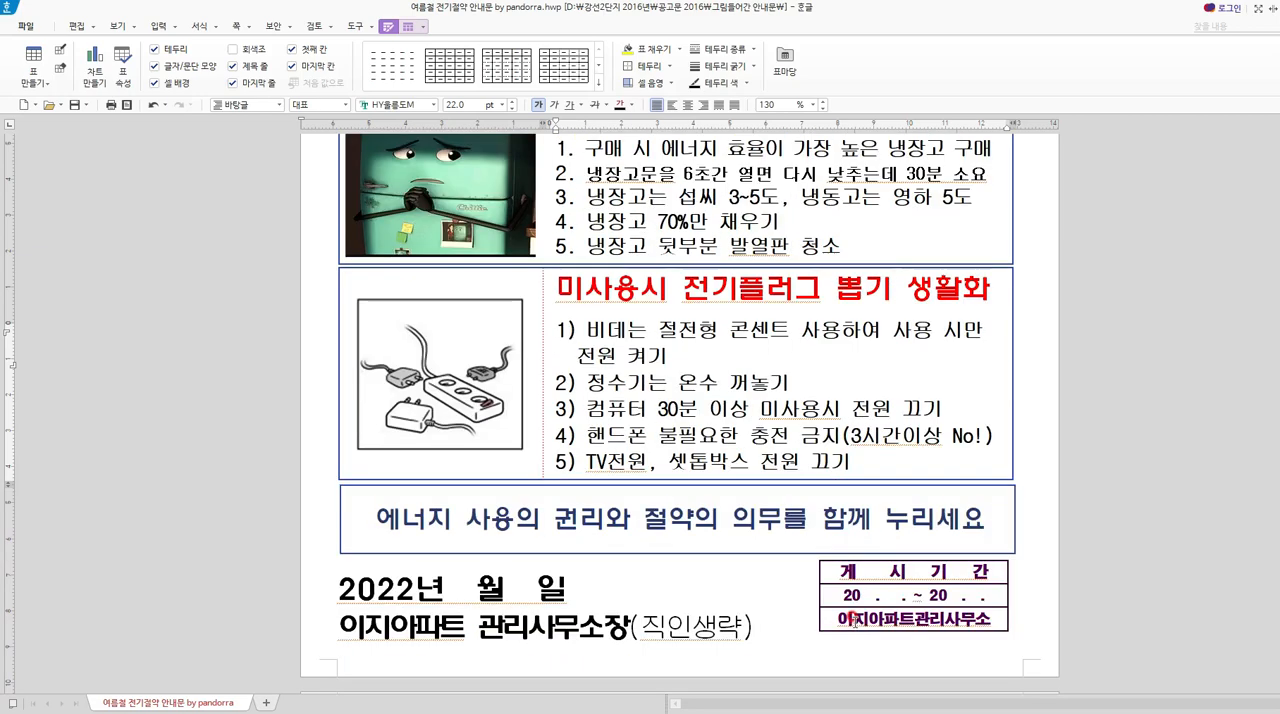
pyautogui.scroll(-3, 748, 592)
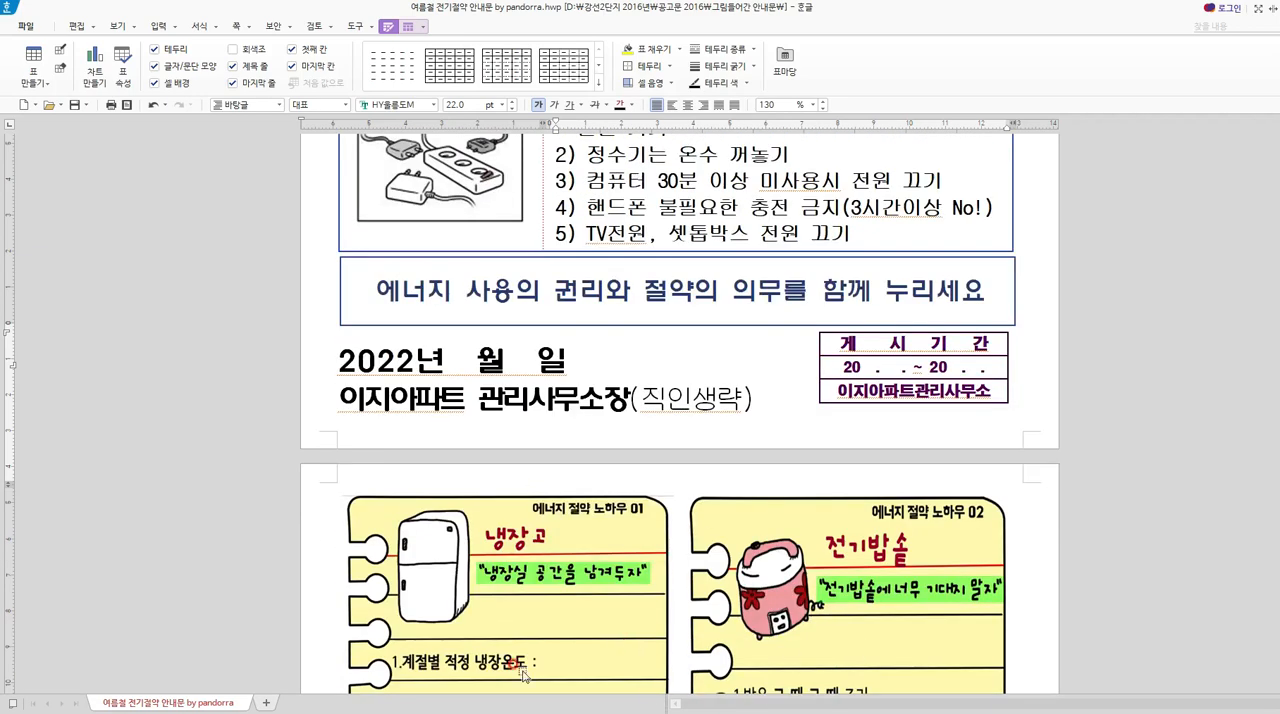
pyautogui.scroll(-1, 700, 520)
pyautogui.scroll(-3, 705, 522)
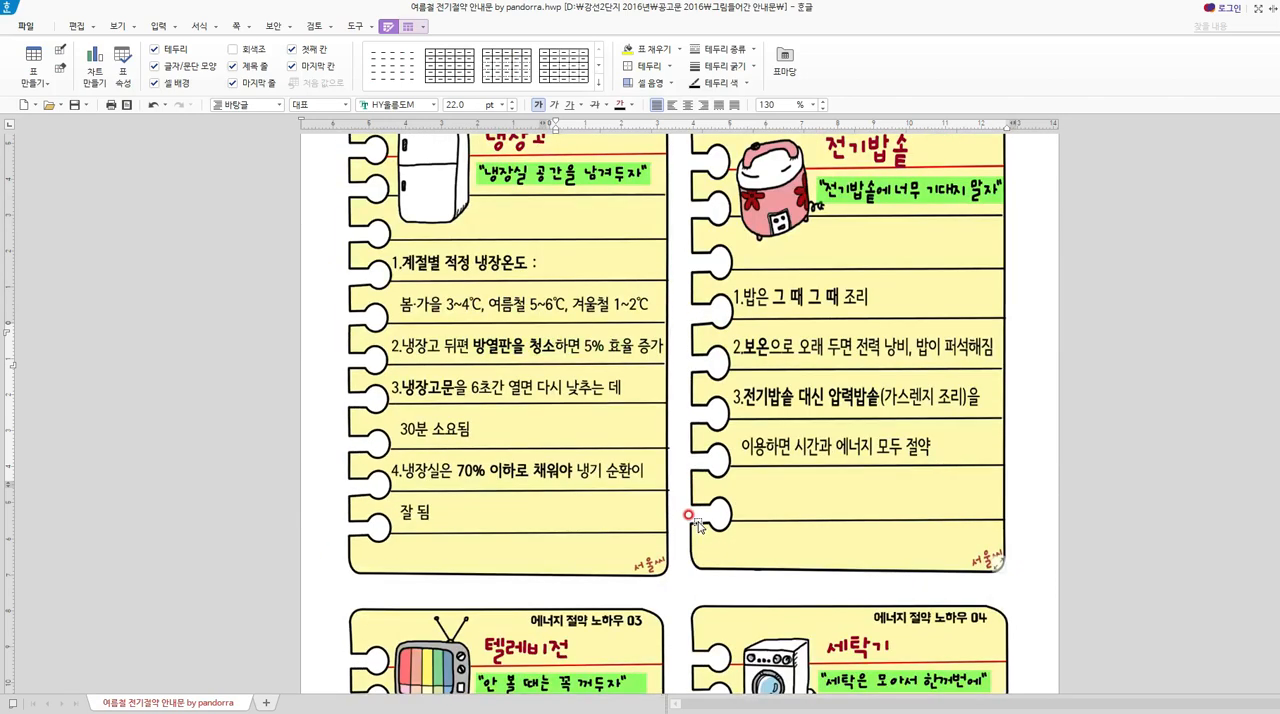
pyautogui.scroll(-2, 697, 527)
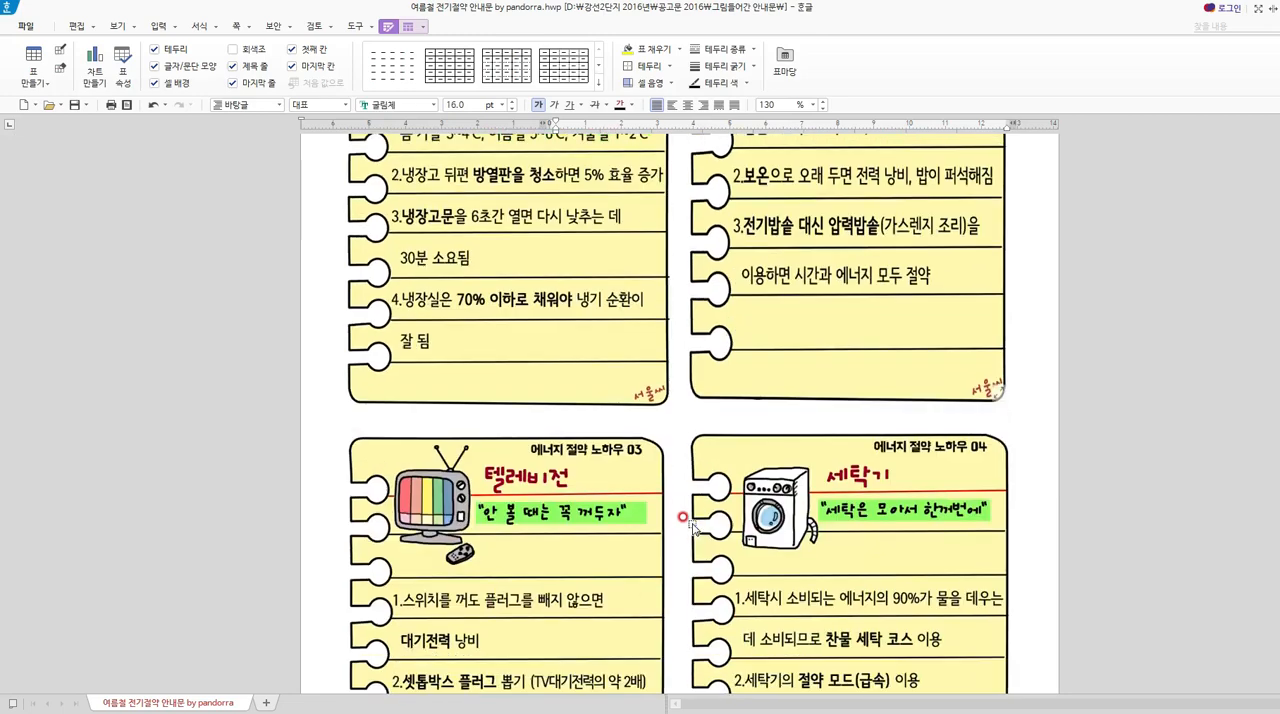
pyautogui.scroll(-3, 690, 527)
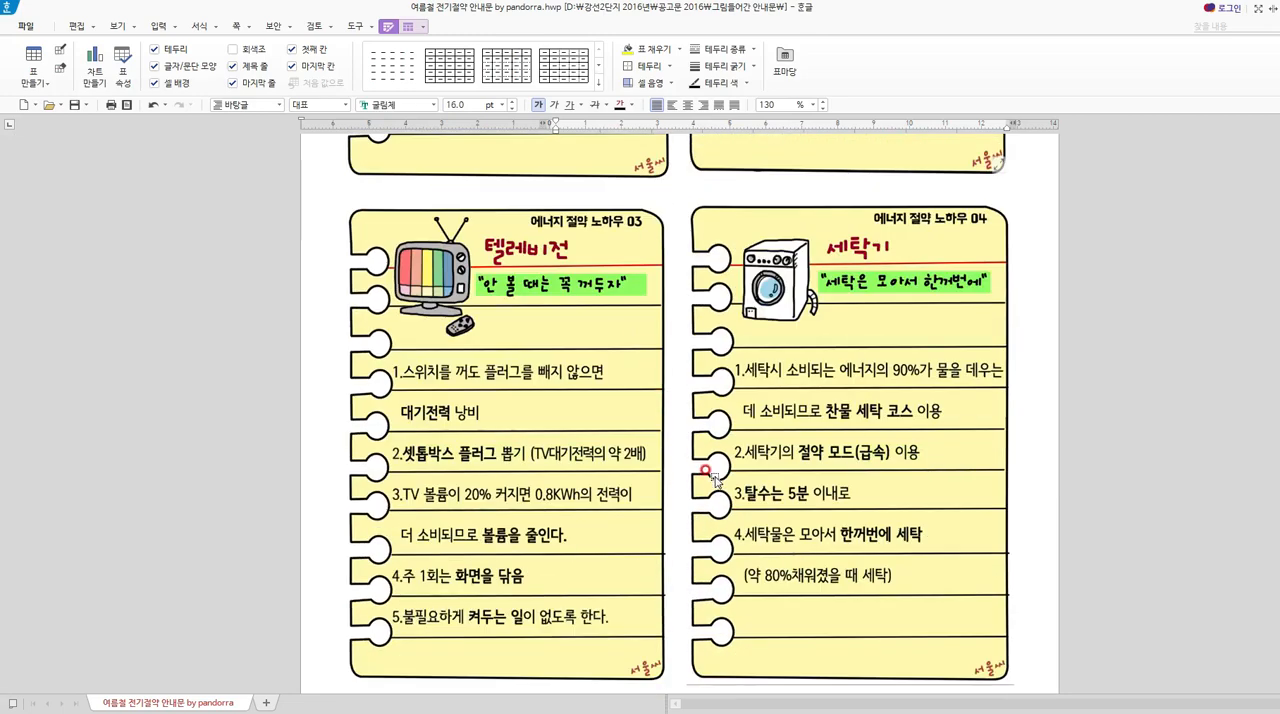
pyautogui.scroll(-10, 714, 481)
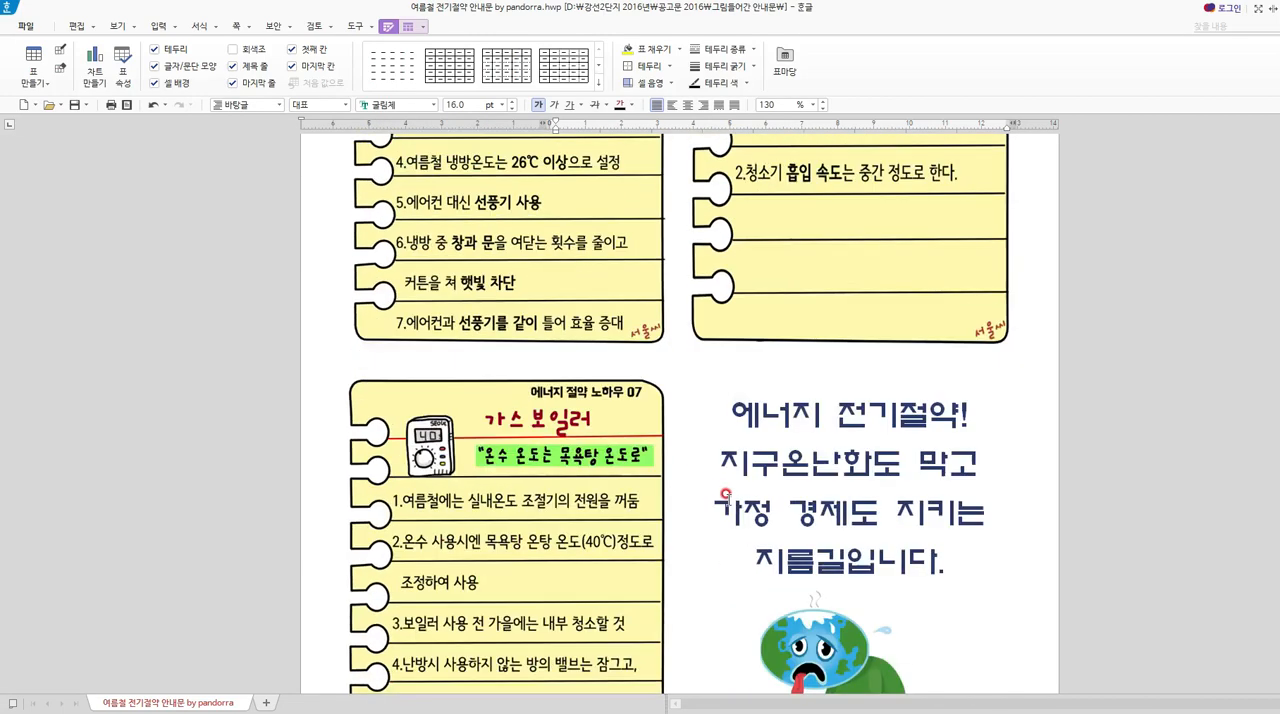
pyautogui.scroll(10, 742, 494)
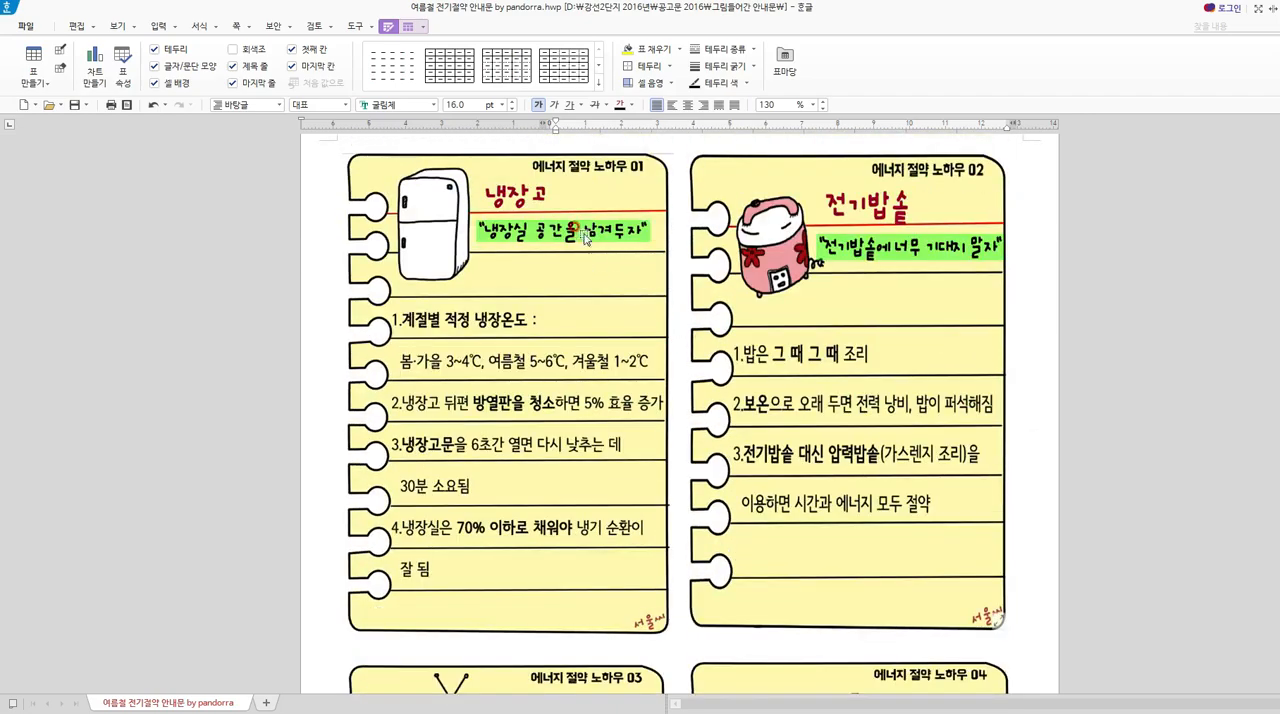
pyautogui.scroll(5, 538, 227)
pyautogui.scroll(3, 792, 342)
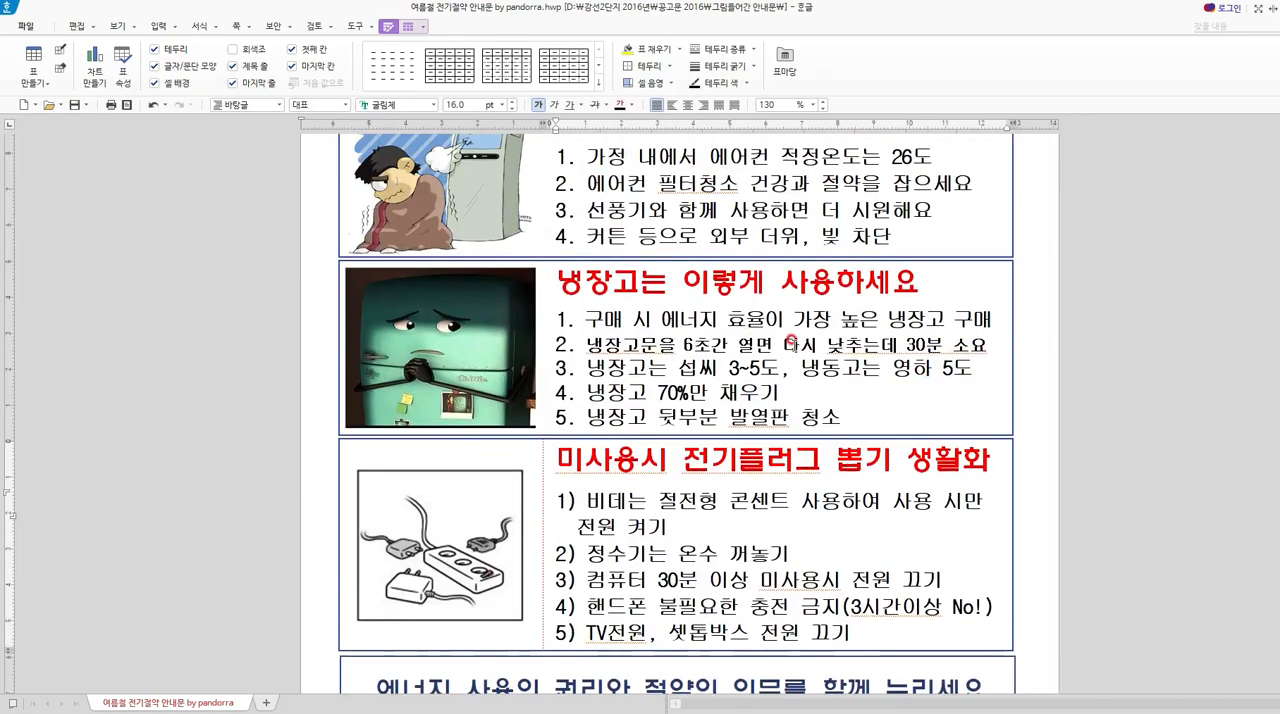
pyautogui.scroll(3, 792, 342)
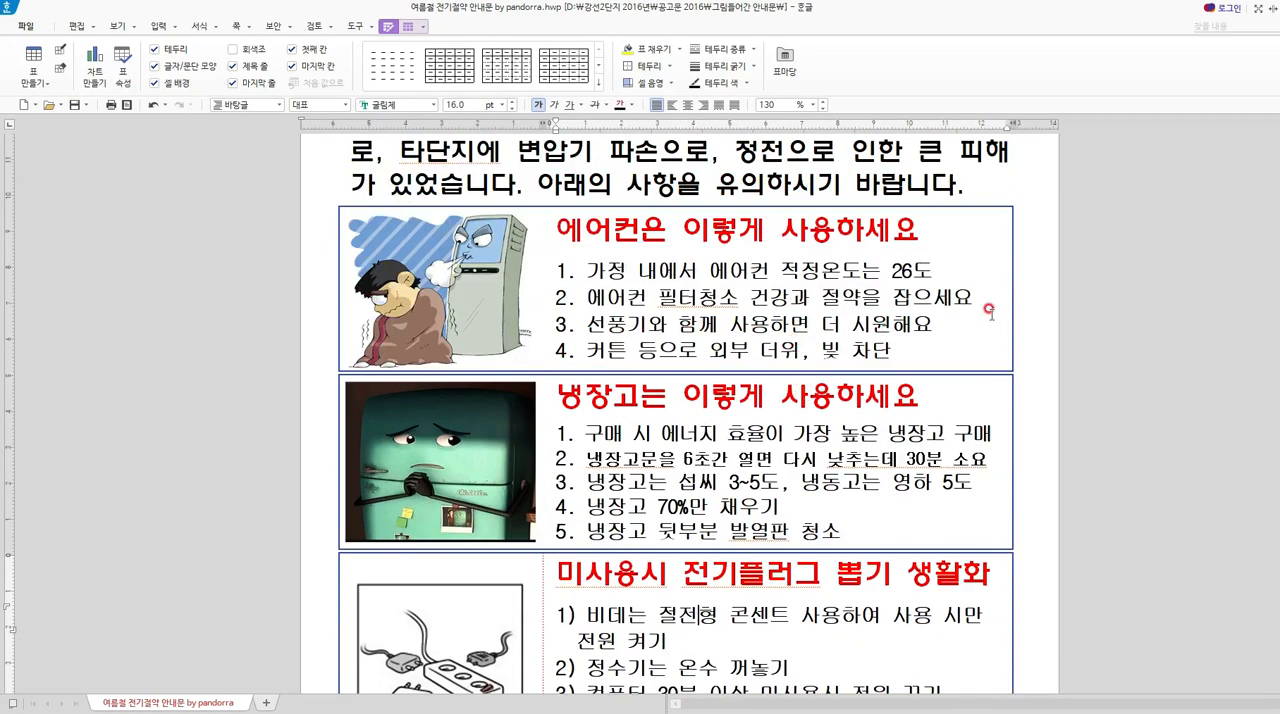
pyautogui.scroll(-5, 874, 631)
pyautogui.scroll(10, 860, 600)
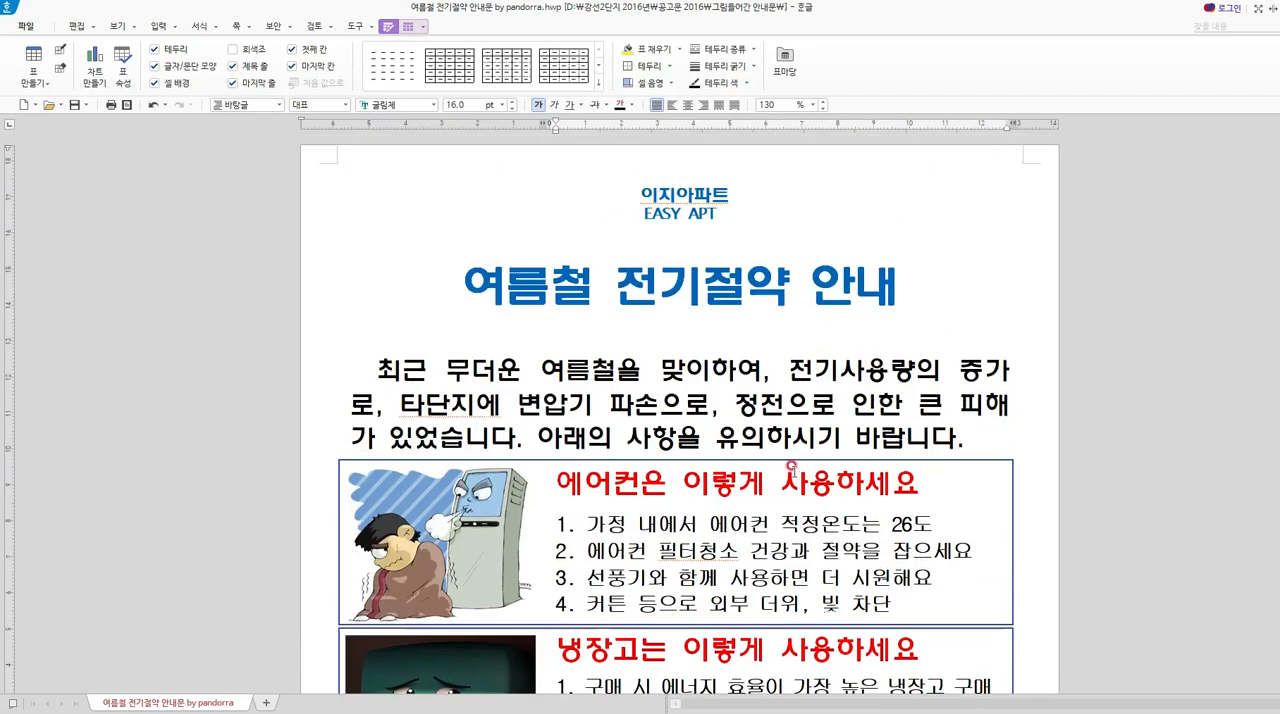
pyautogui.scroll(-5, 791, 586)
pyautogui.scroll(-10, 791, 586)
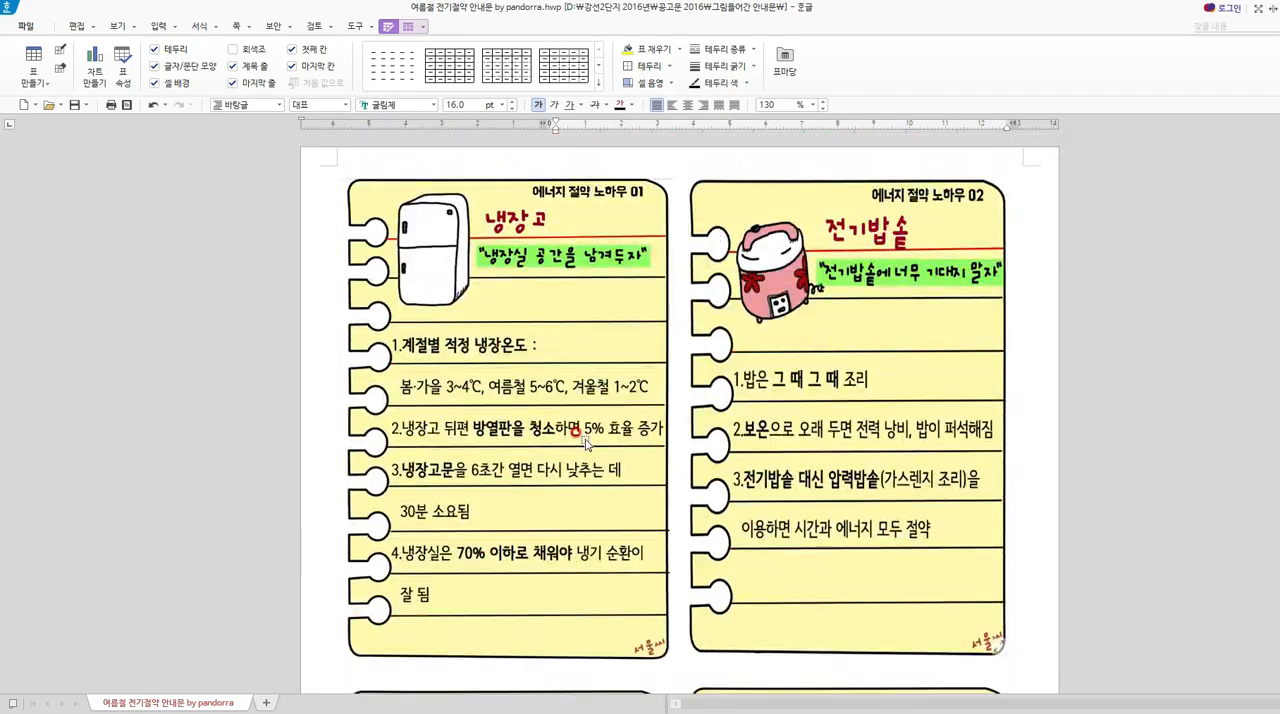
pyautogui.scroll(15, 586, 444)
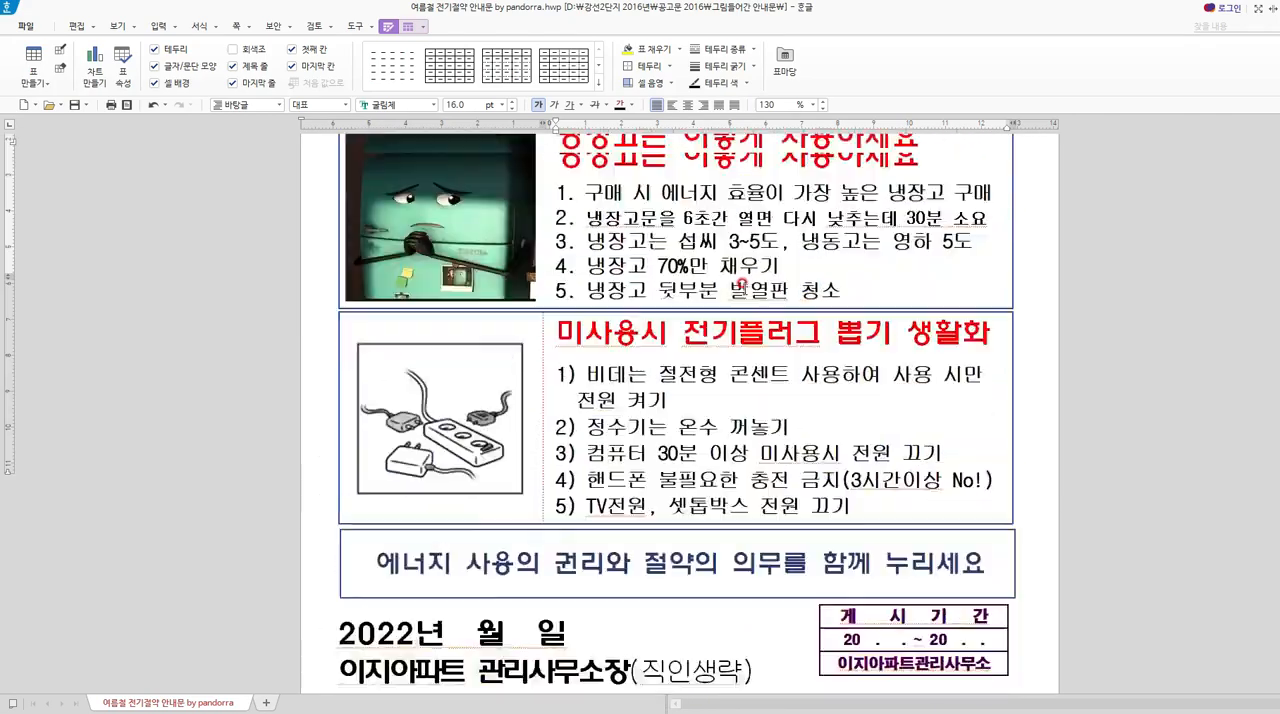
# Copy the notice content through its signature line and paste it at the start of the following page, before the appliance tip cards.
pyautogui.moveTo(615, 189); pyautogui.dragTo(968, 668)
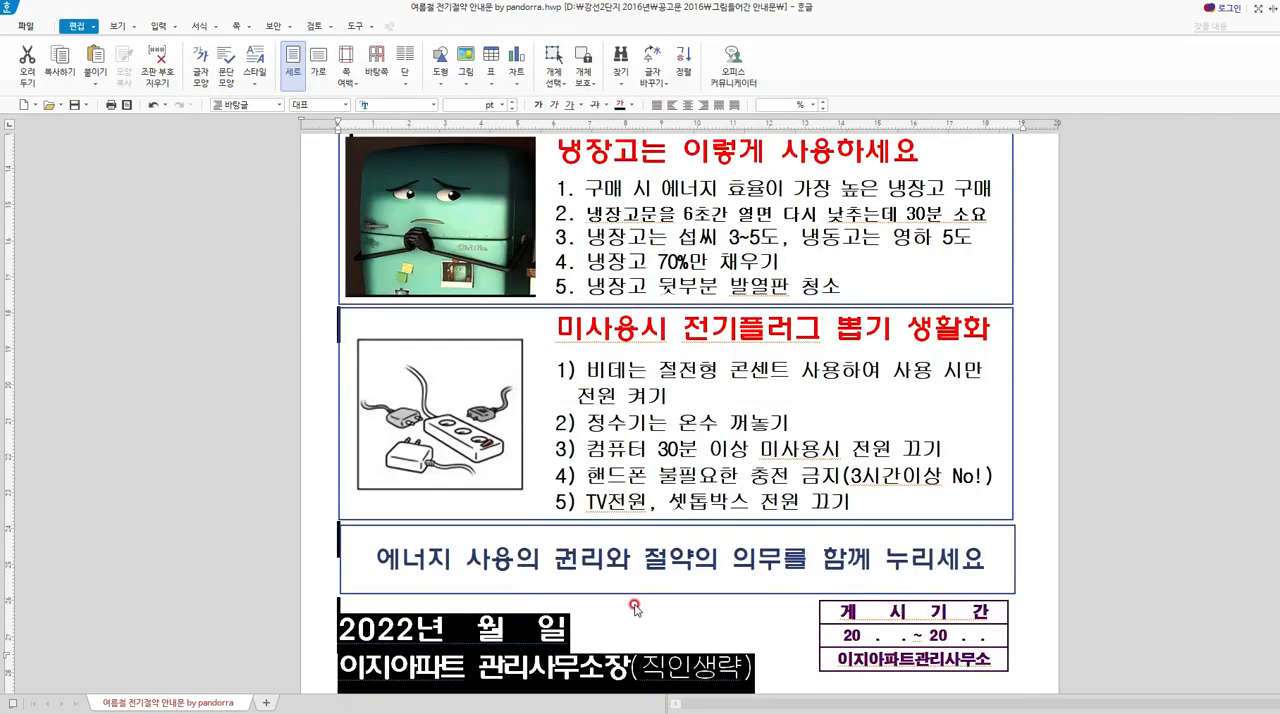
pyautogui.scroll(-5, 641, 620)
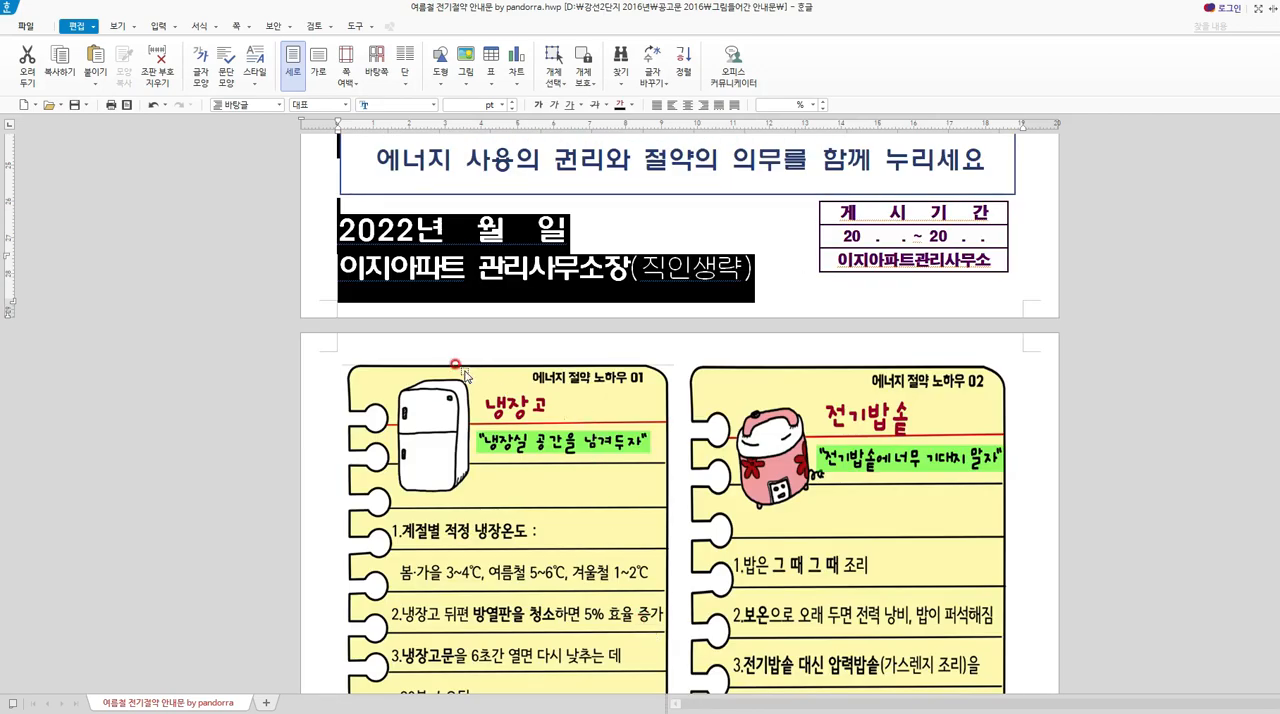
pyautogui.click(440, 344)
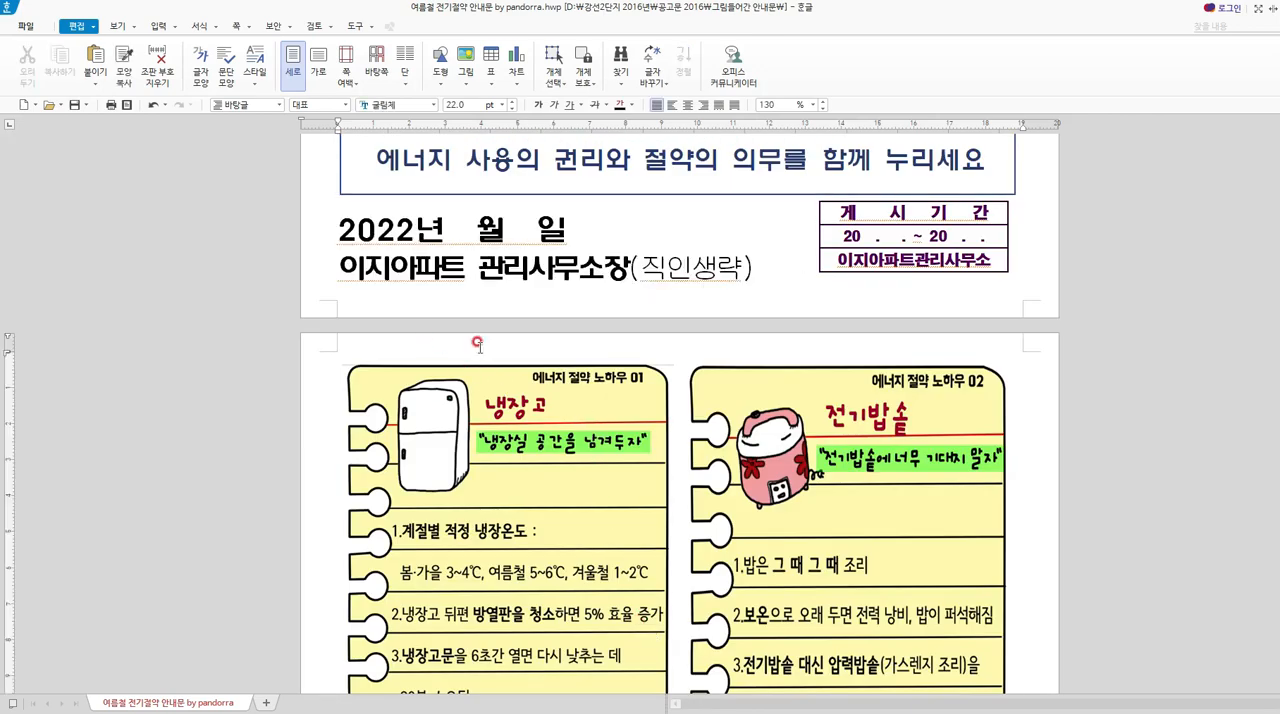
pyautogui.hotkey('ctrl', 'v')
pyautogui.scroll(9, 600, 460)
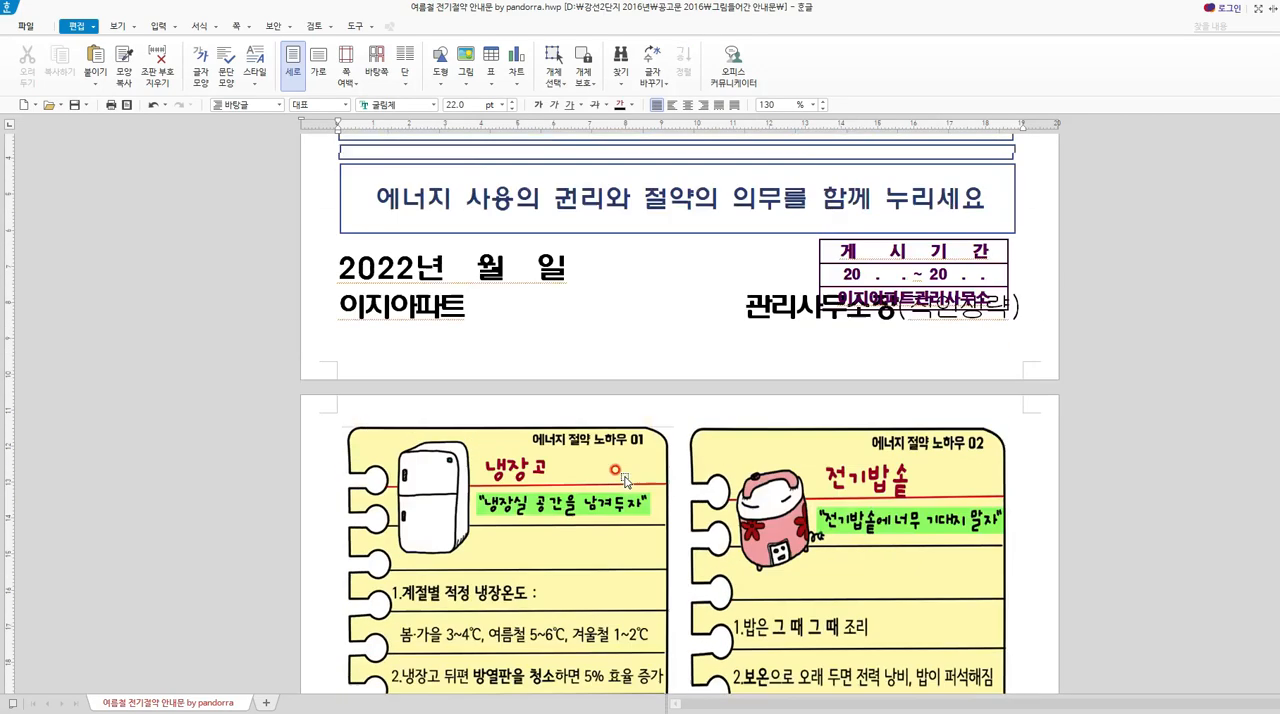
pyautogui.scroll(-15, 643, 525)
pyautogui.scroll(-7, 641, 546)
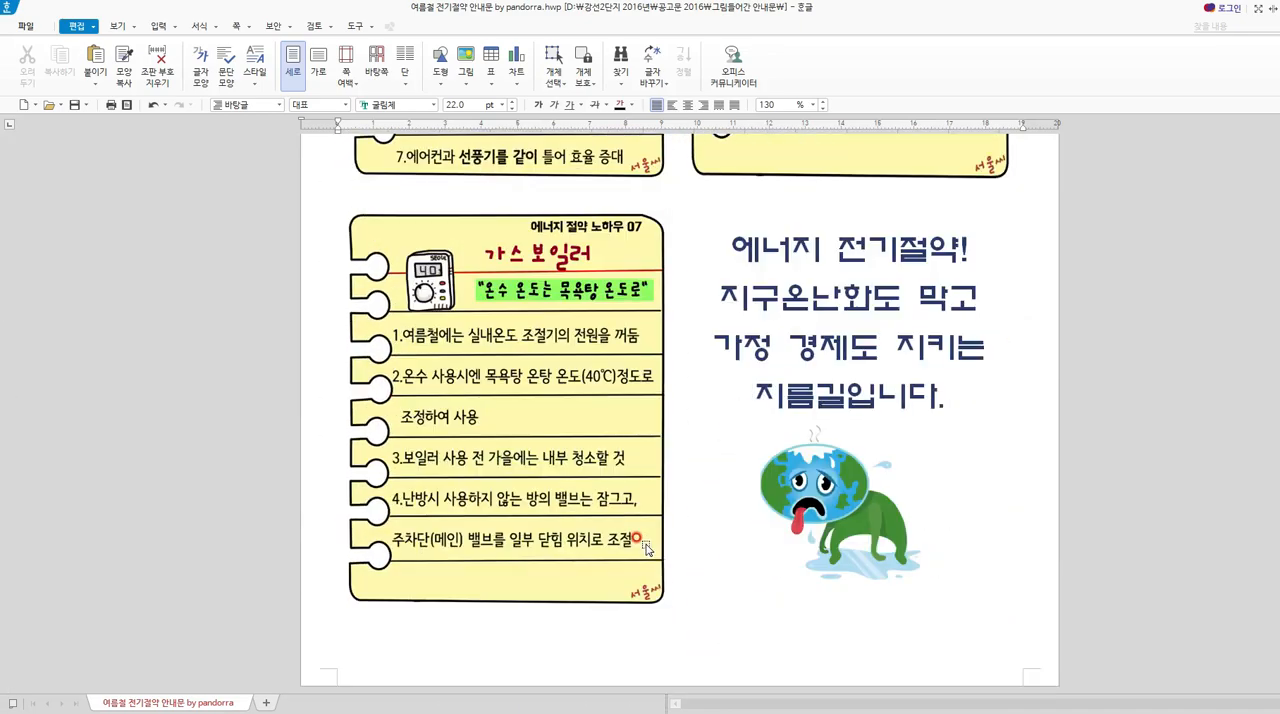
pyautogui.scroll(13, 531, 521)
pyautogui.scroll(14, 530, 521)
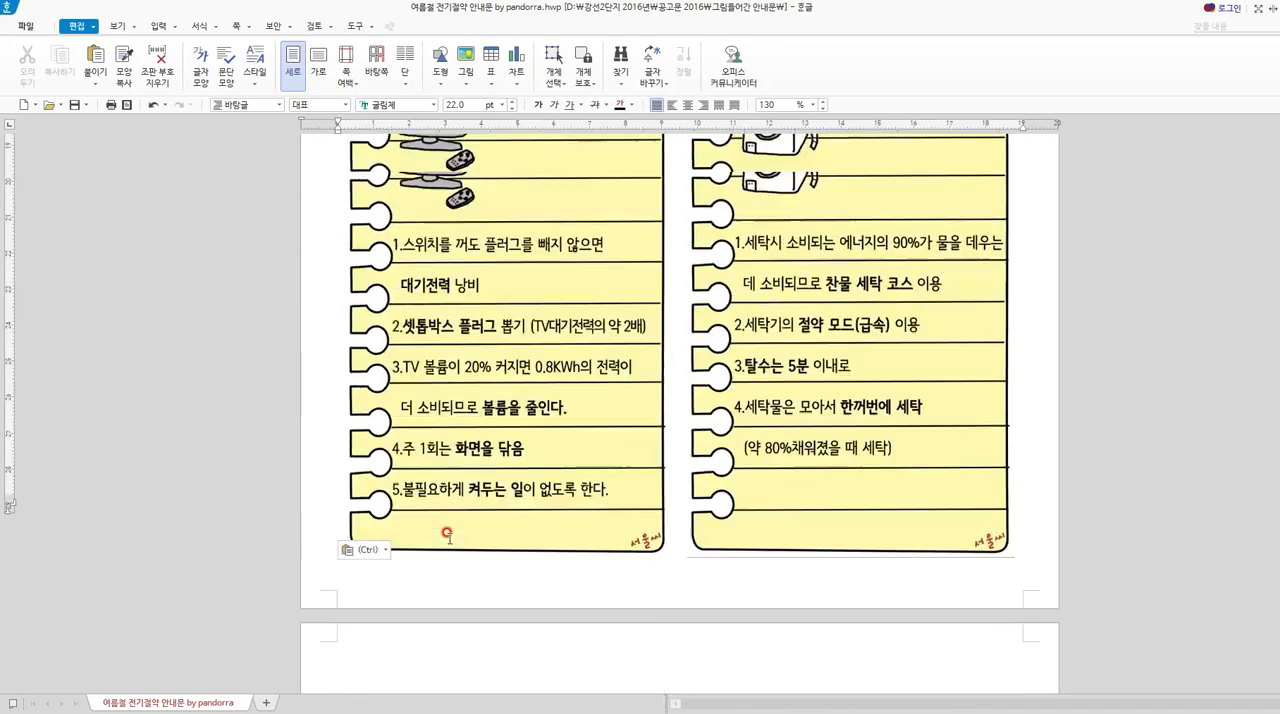
pyautogui.scroll(3, 405, 335)
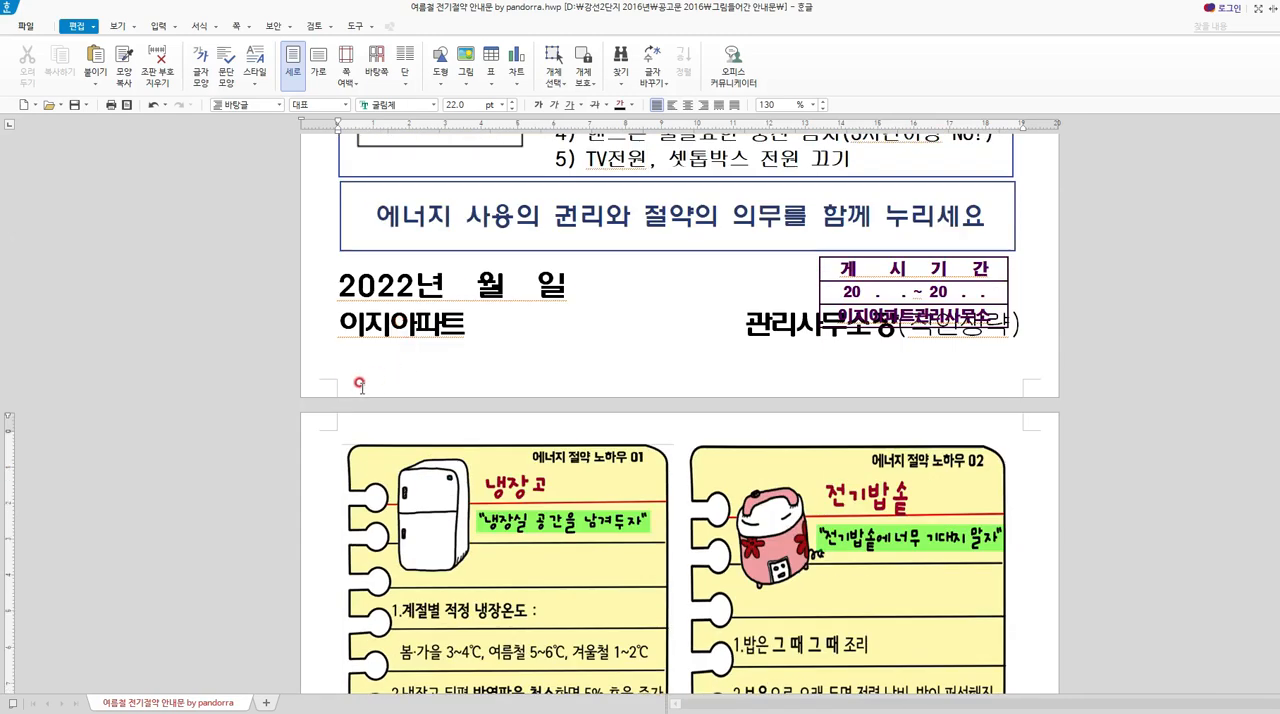
# Insert a paragraph break at the end of the signature line "이지아파트 관리사무소장(직인생략)" and check the pages after it.
pyautogui.click(340, 434)
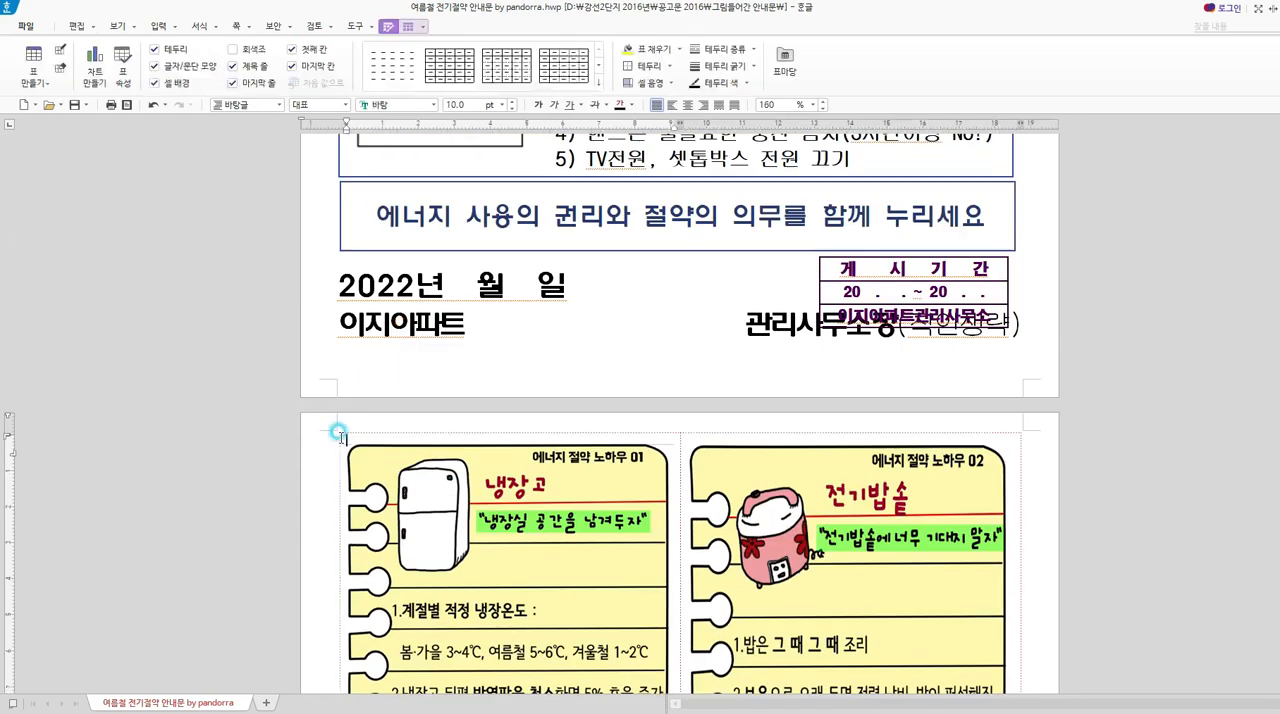
pyautogui.click(507, 338)
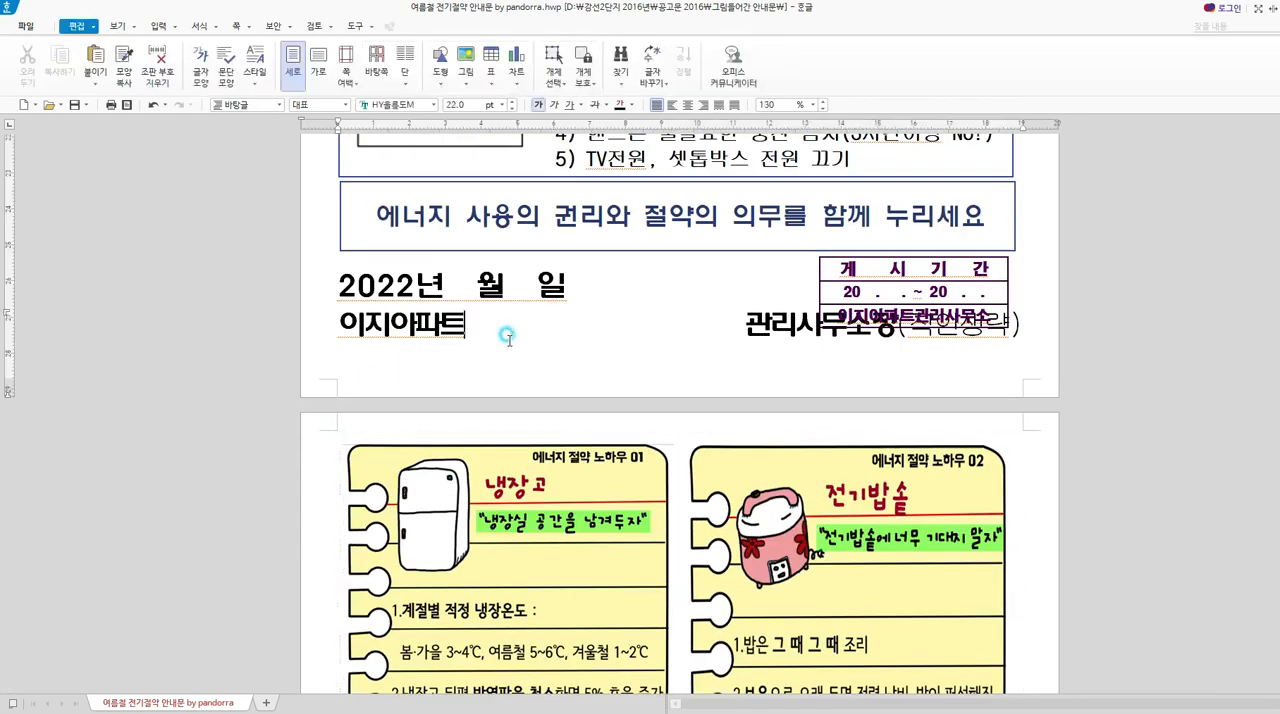
pyautogui.press('End')
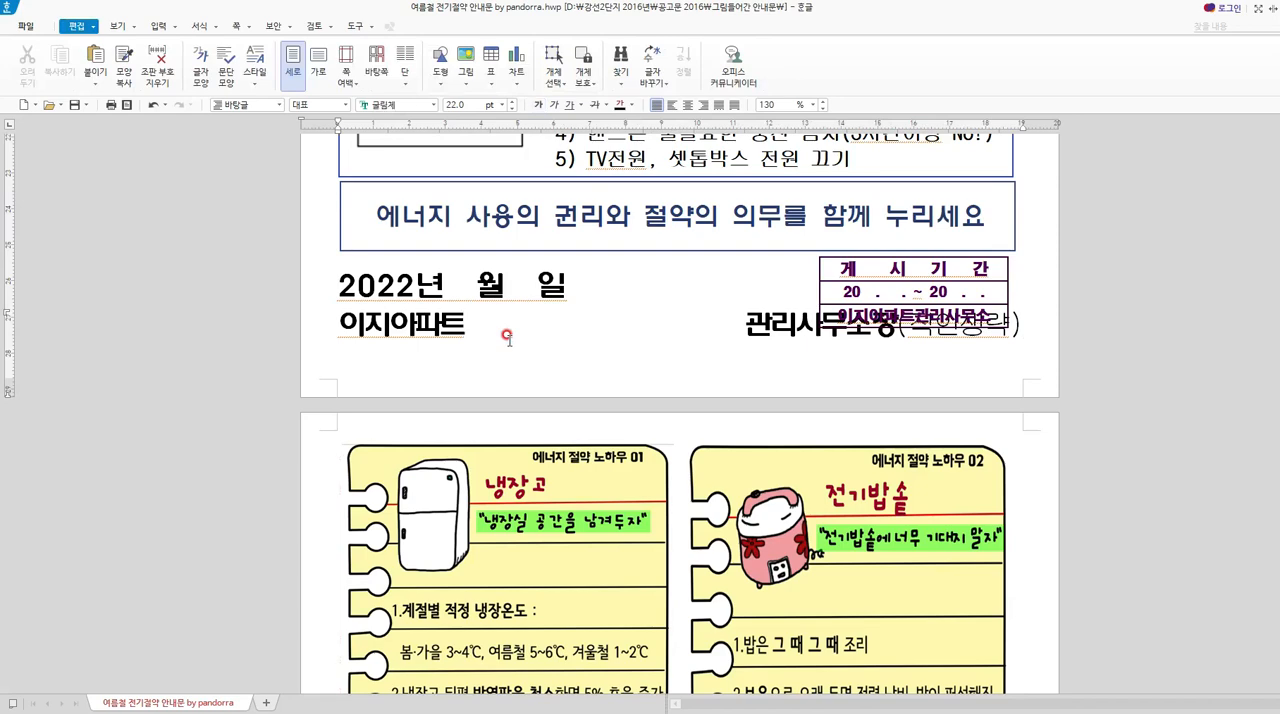
pyautogui.press('Return')
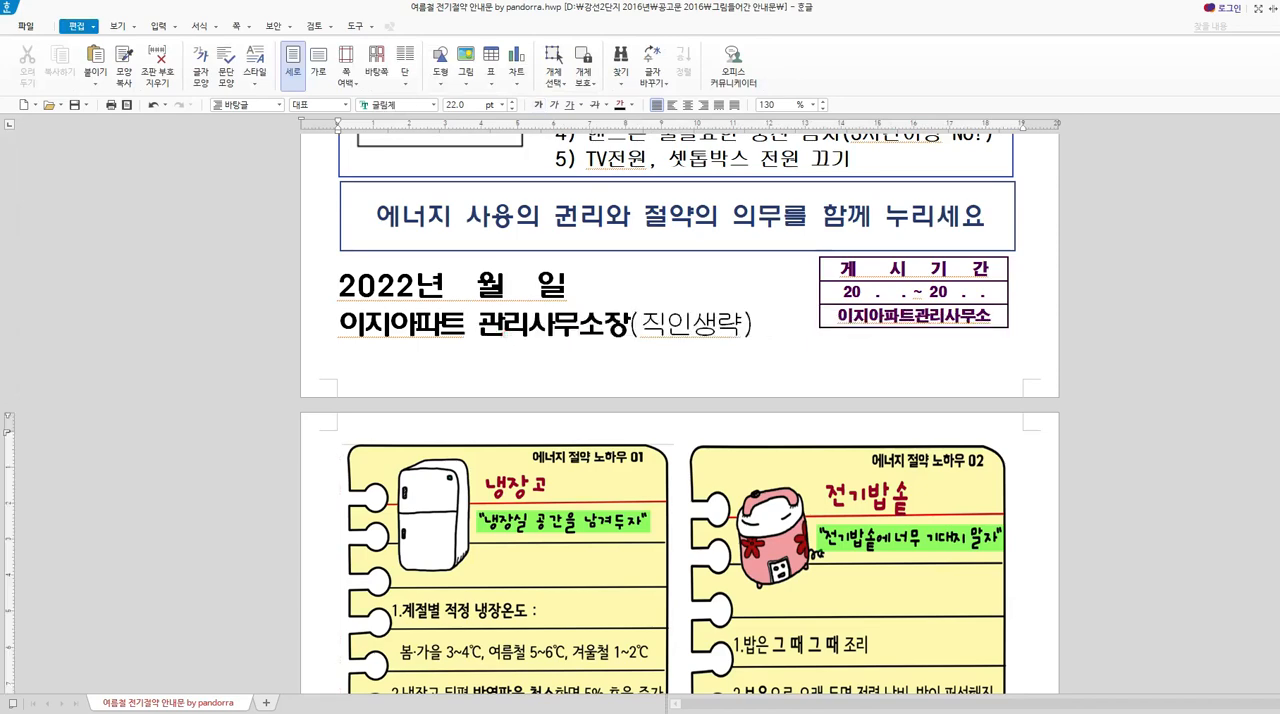
pyautogui.scroll(-10, 680, 410)
pyautogui.scroll(20, 480, 470)
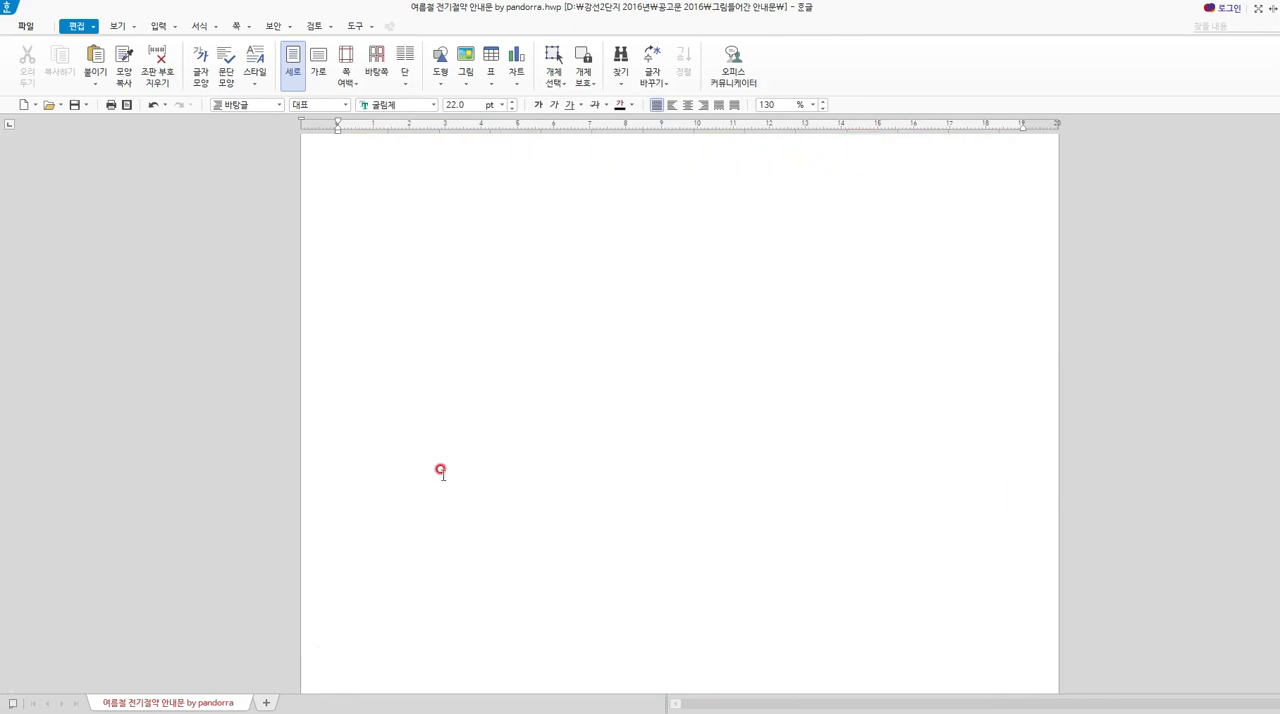
pyautogui.scroll(-5, 600, 470)
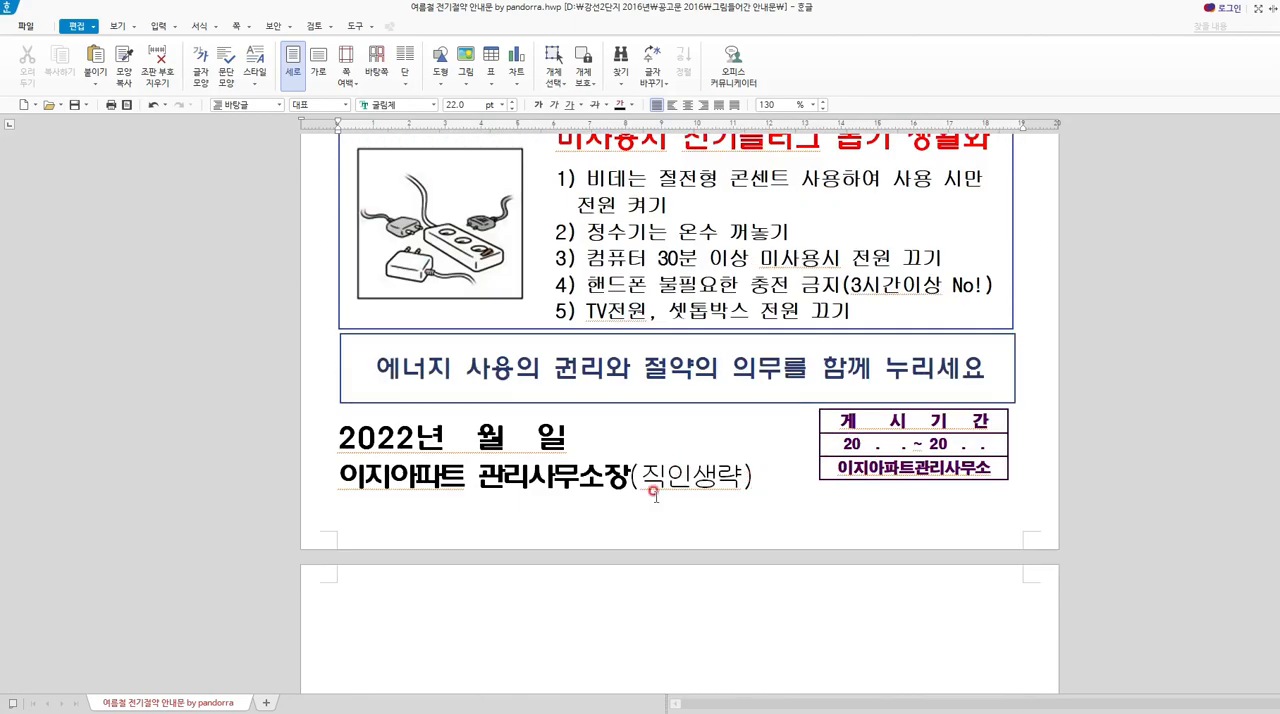
pyautogui.scroll(10, 640, 450)
pyautogui.scroll(2, 475, 295)
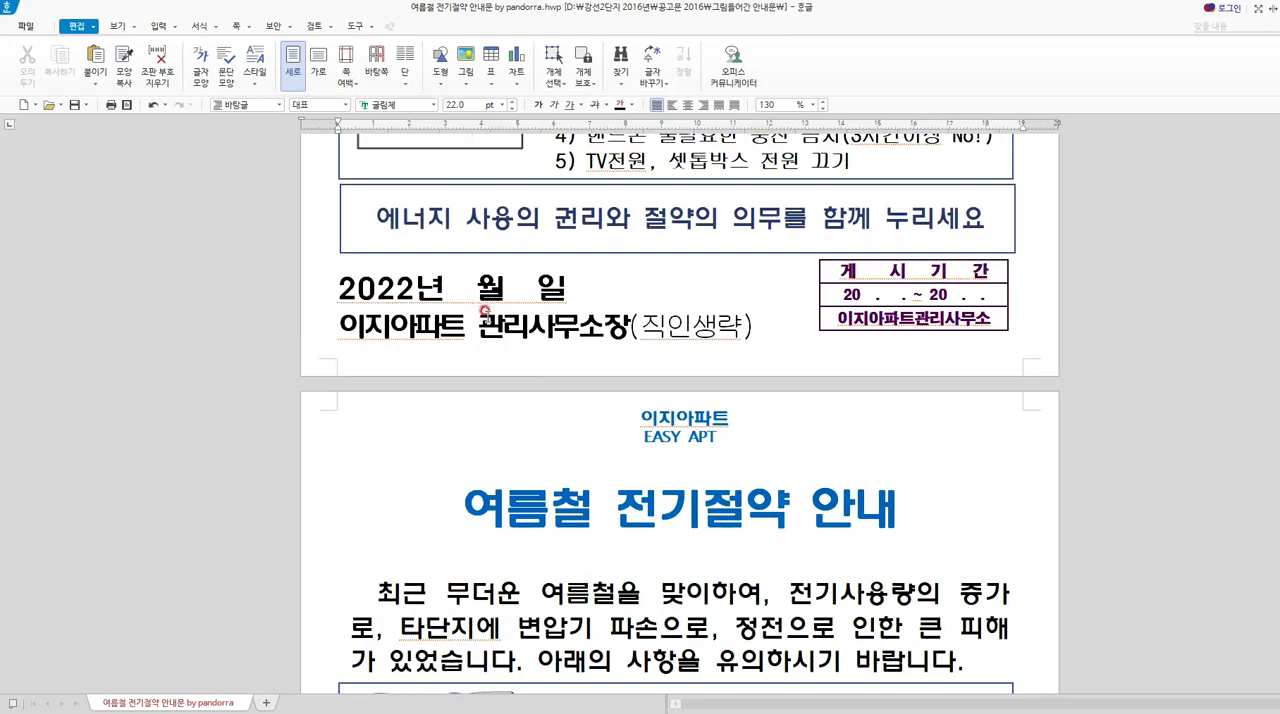
# Replace the air-conditioner box heading on the copied notice page with "전기밭솥에 너무 기대지 마세요!".
pyautogui.click(582, 488)
pyautogui.scroll(-7, 582, 488)
pyautogui.scroll(10, 565, 560)
pyautogui.click(360, 652)
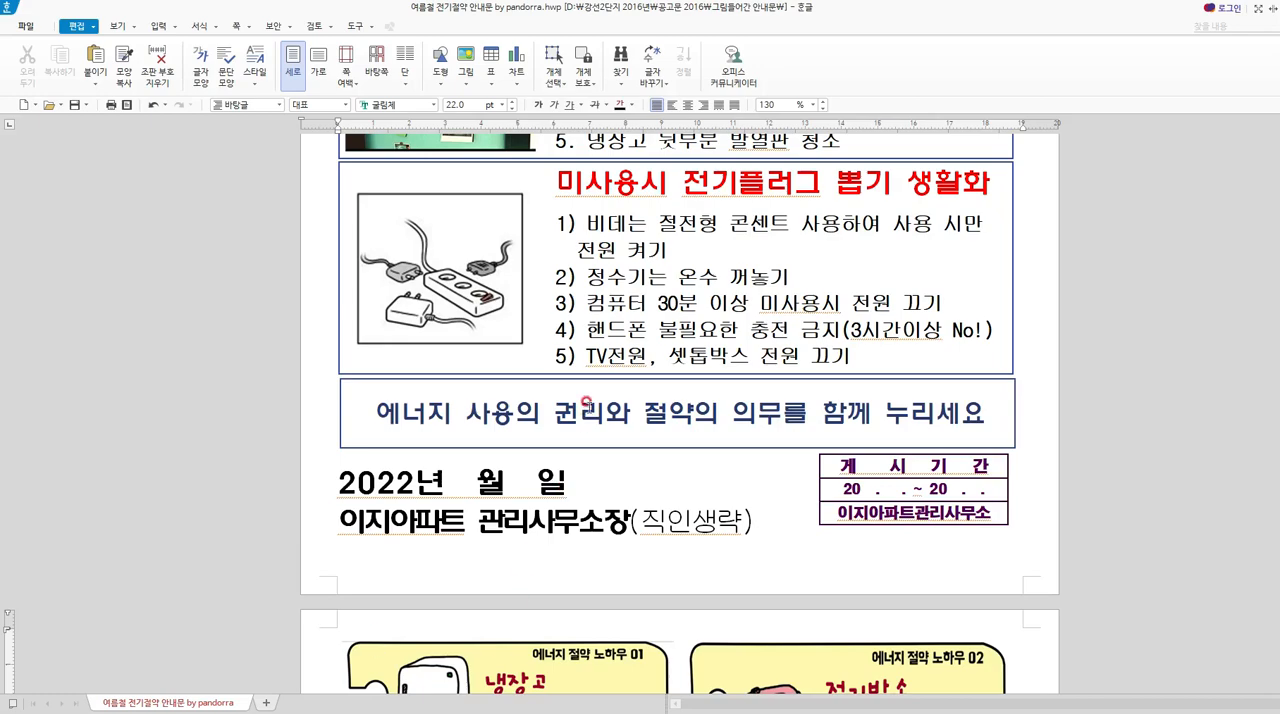
pyautogui.scroll(-3, 600, 415)
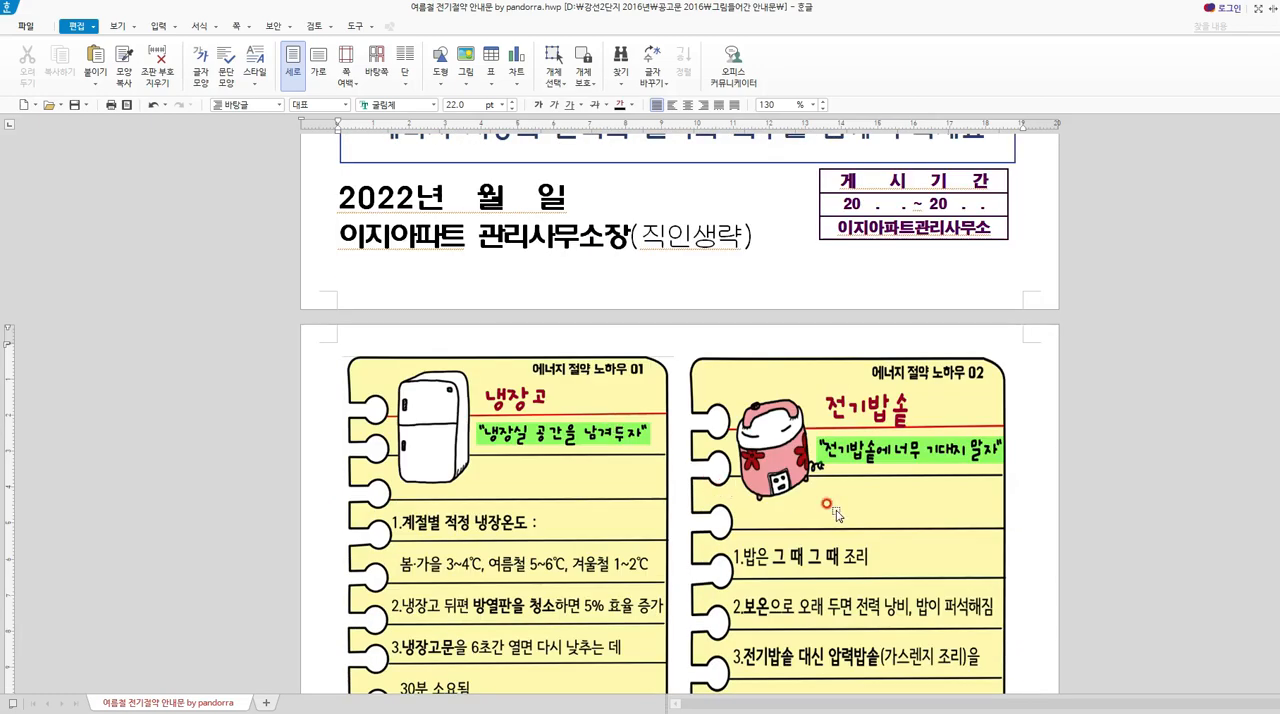
pyautogui.scroll(-1, 837, 515)
pyautogui.scroll(10, 837, 515)
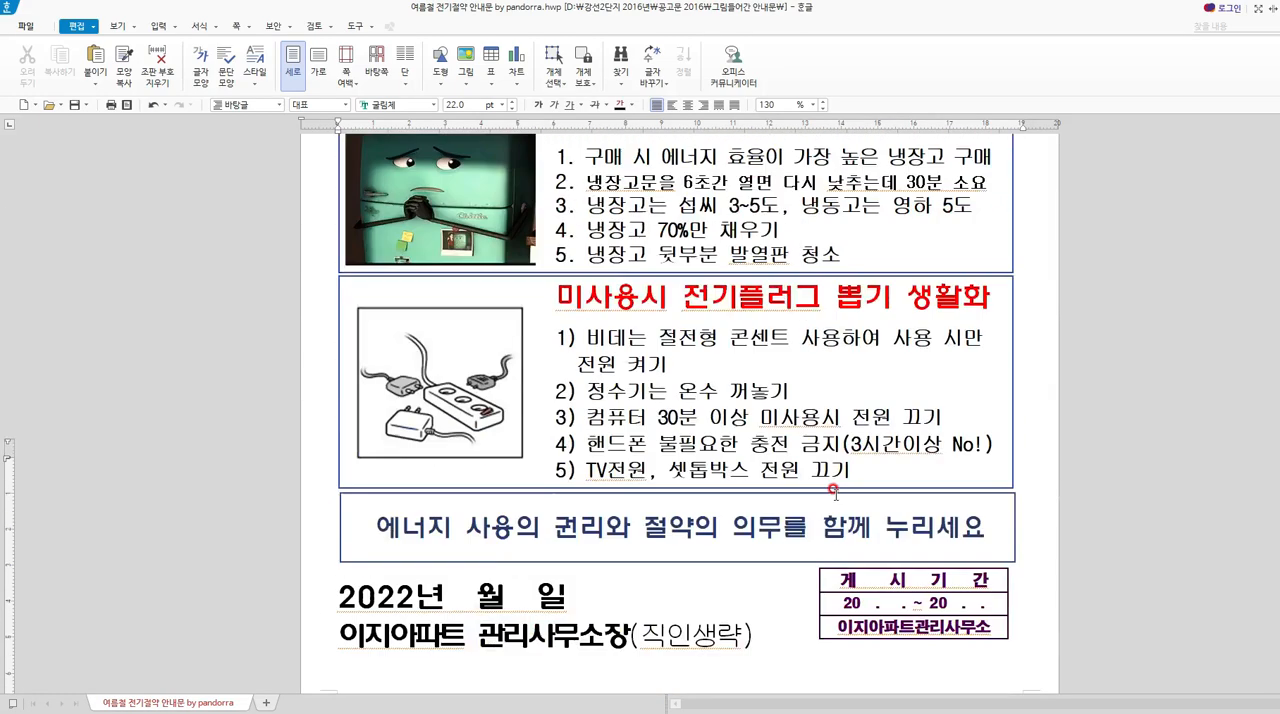
pyautogui.moveTo(557, 289); pyautogui.dragTo(982, 300)
pyautogui.write('전깁밥솥에')
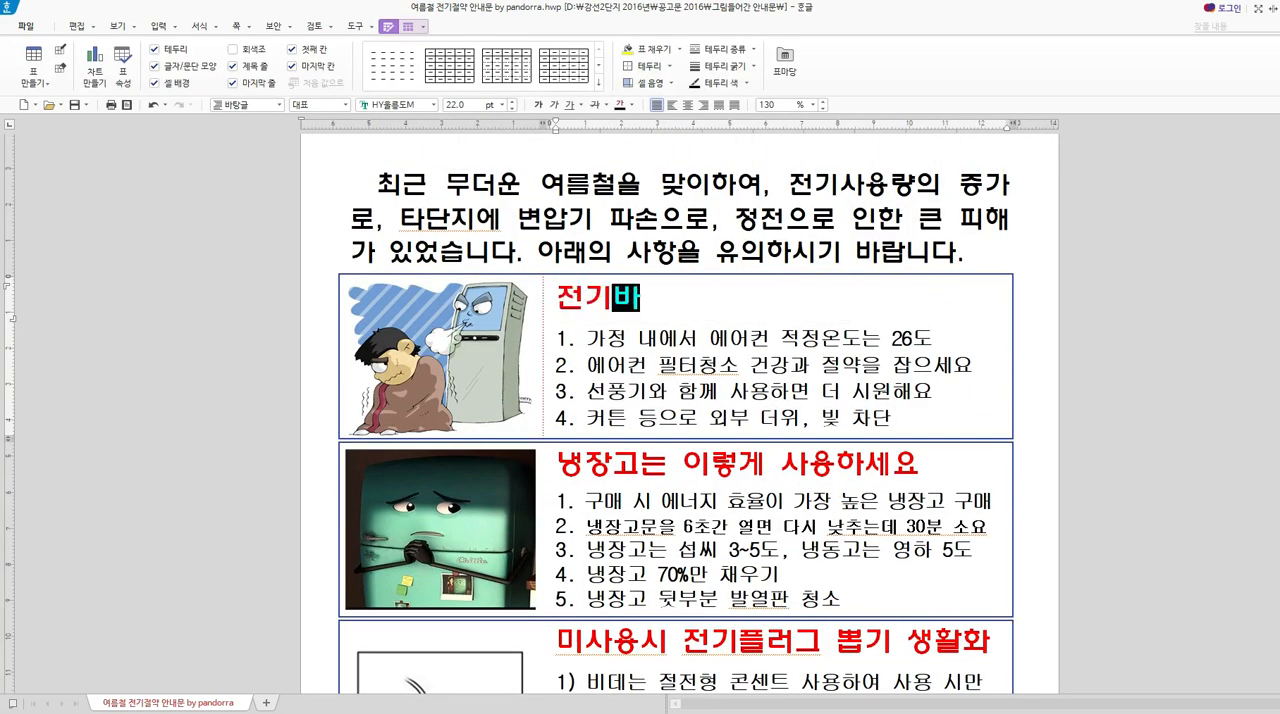
pyautogui.write(' 너무')
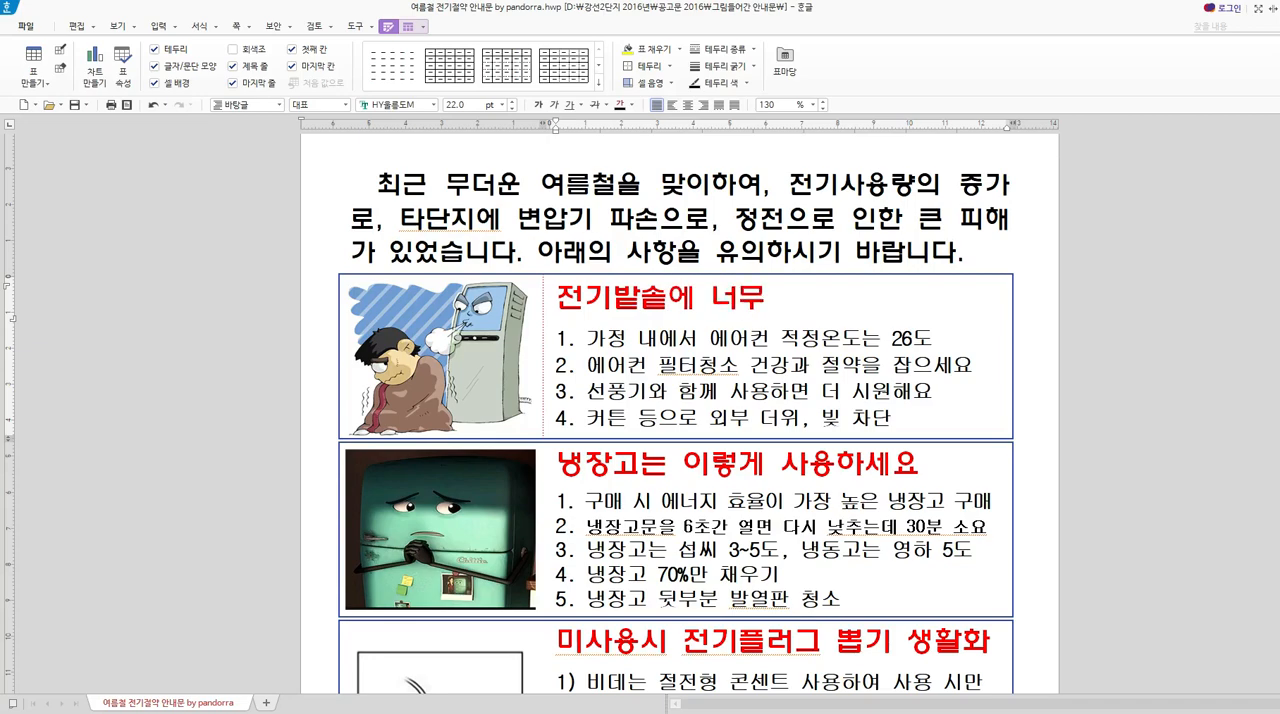
pyautogui.write(' 기대지 마세요!')
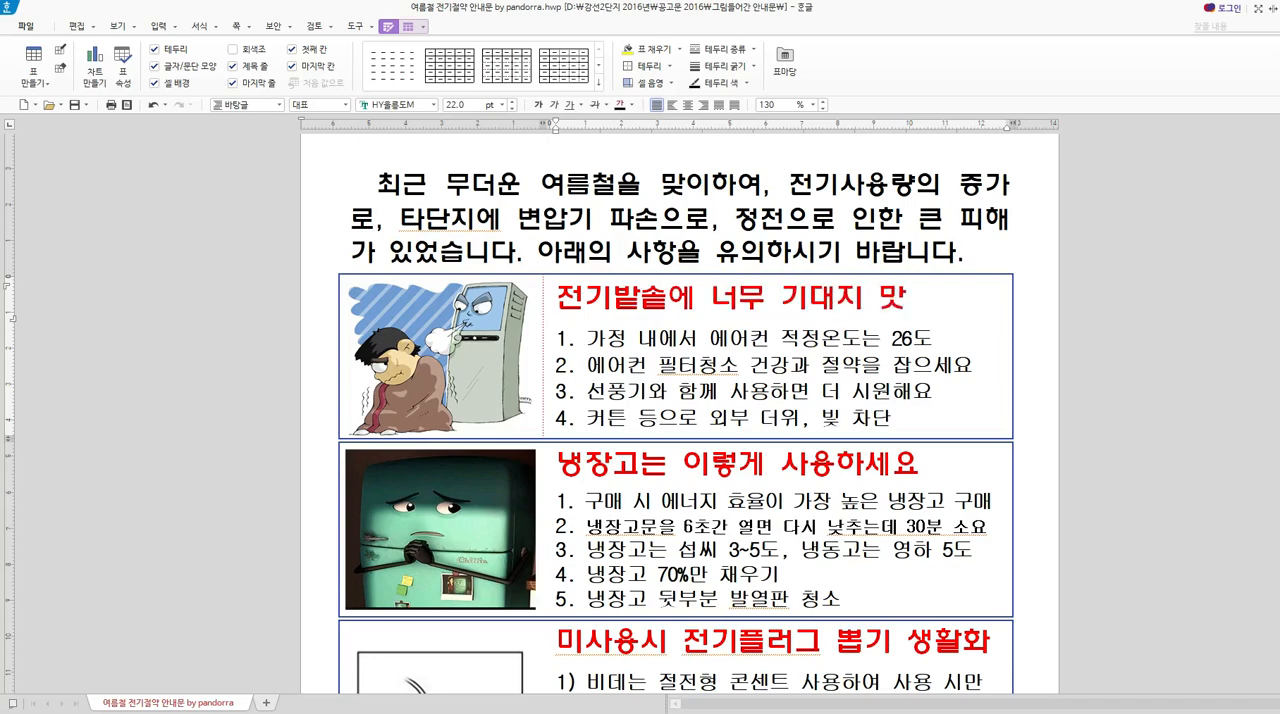
# Capture the rice cooker tip card "에너지 절약 노하우 02" as a screen image and move the capture result window aside.
pyautogui.scroll(-20, 900, 368)
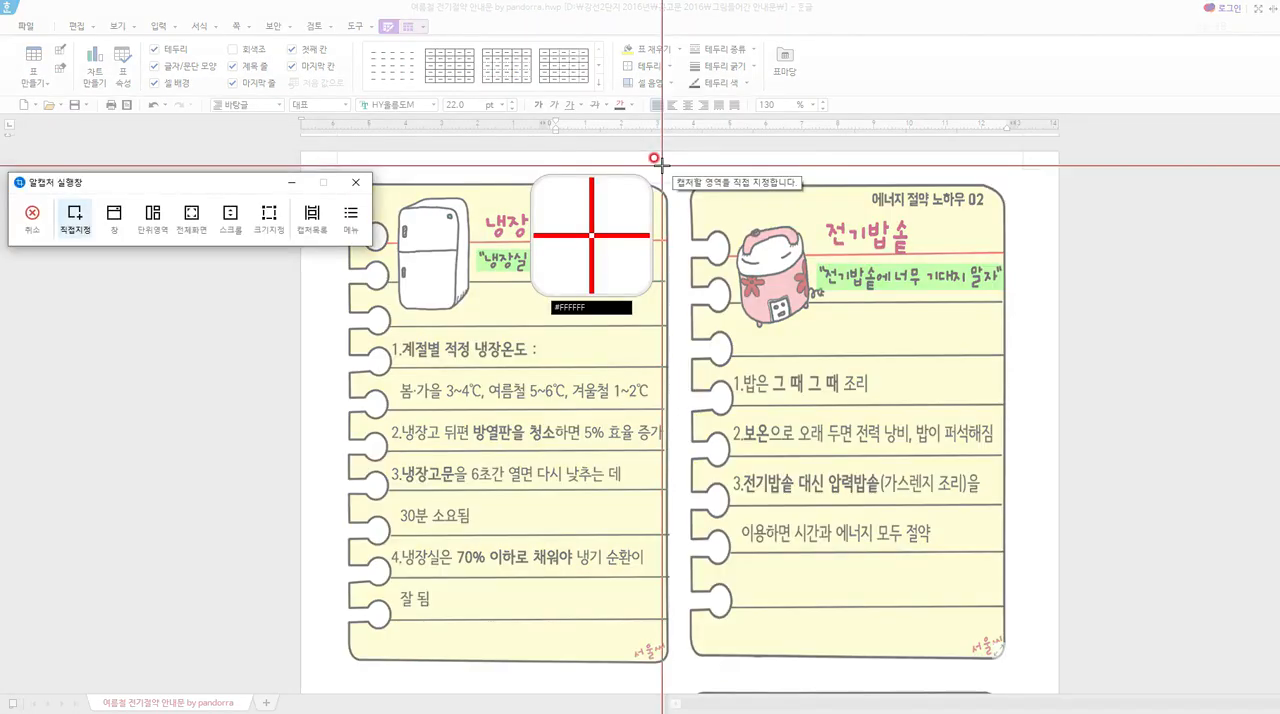
pyautogui.moveTo(660, 165); pyautogui.dragTo(1035, 685)
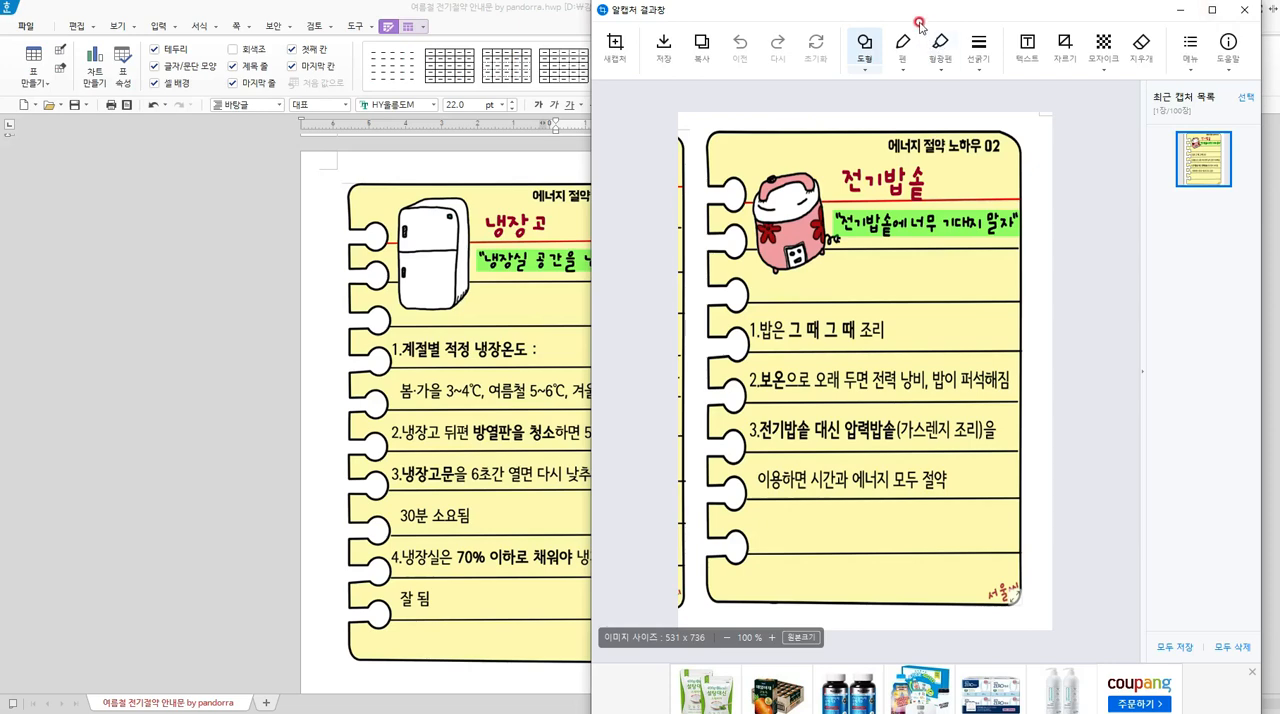
pyautogui.moveTo(922, 18); pyautogui.dragTo(935, 18)
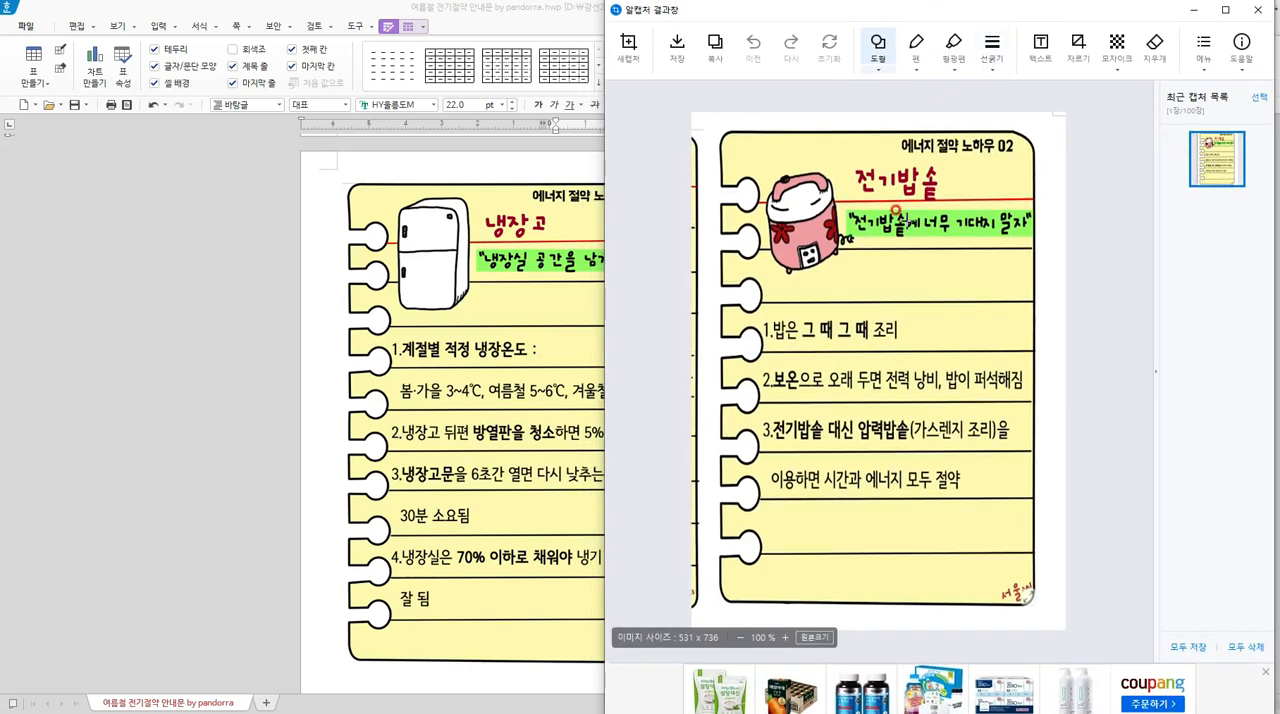
# Arrange the notice document and the 알캡처 capture result window side by side, with the document on the left half.
pyautogui.click(249, 430)
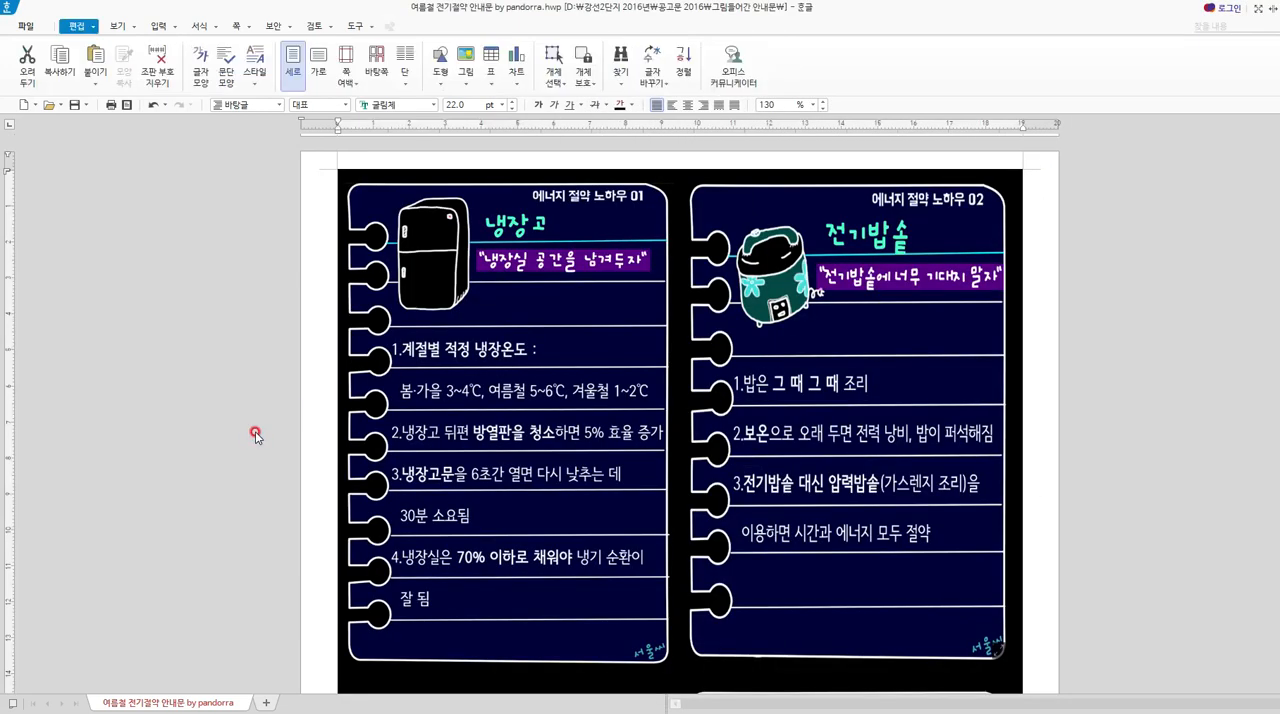
pyautogui.press('super')
pyautogui.click(1158, 431)
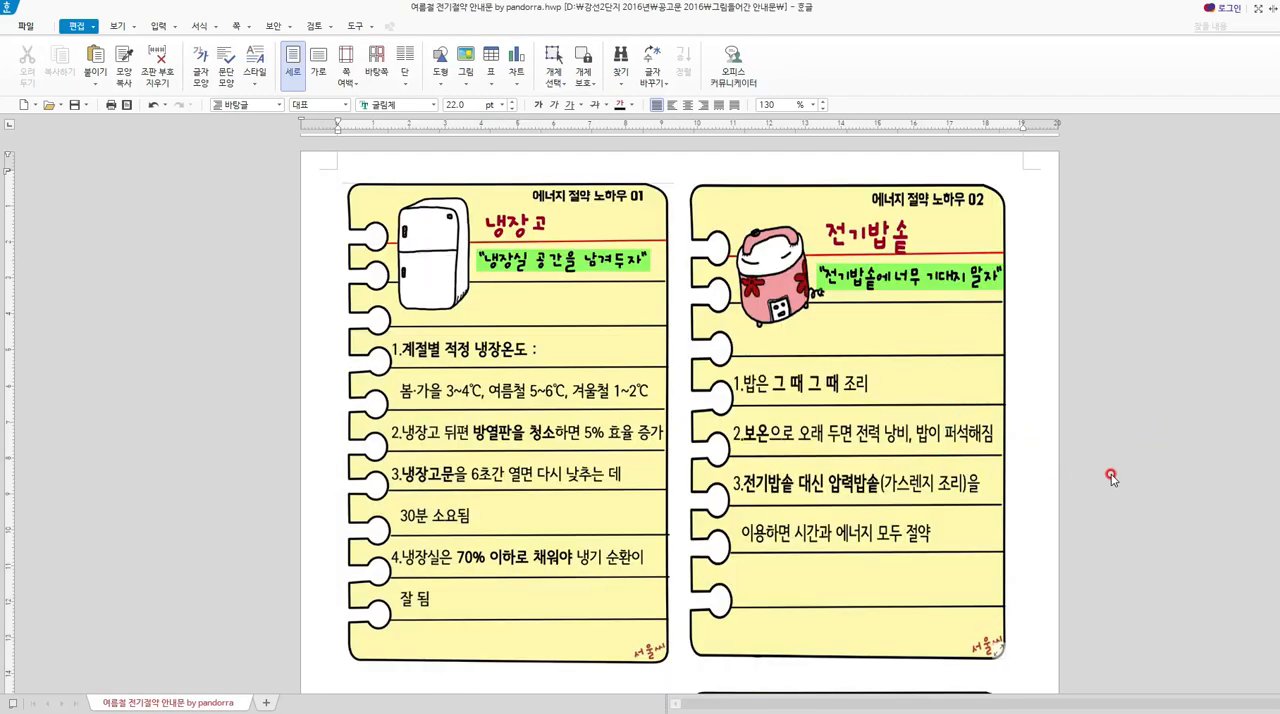
pyautogui.press('super+Left')
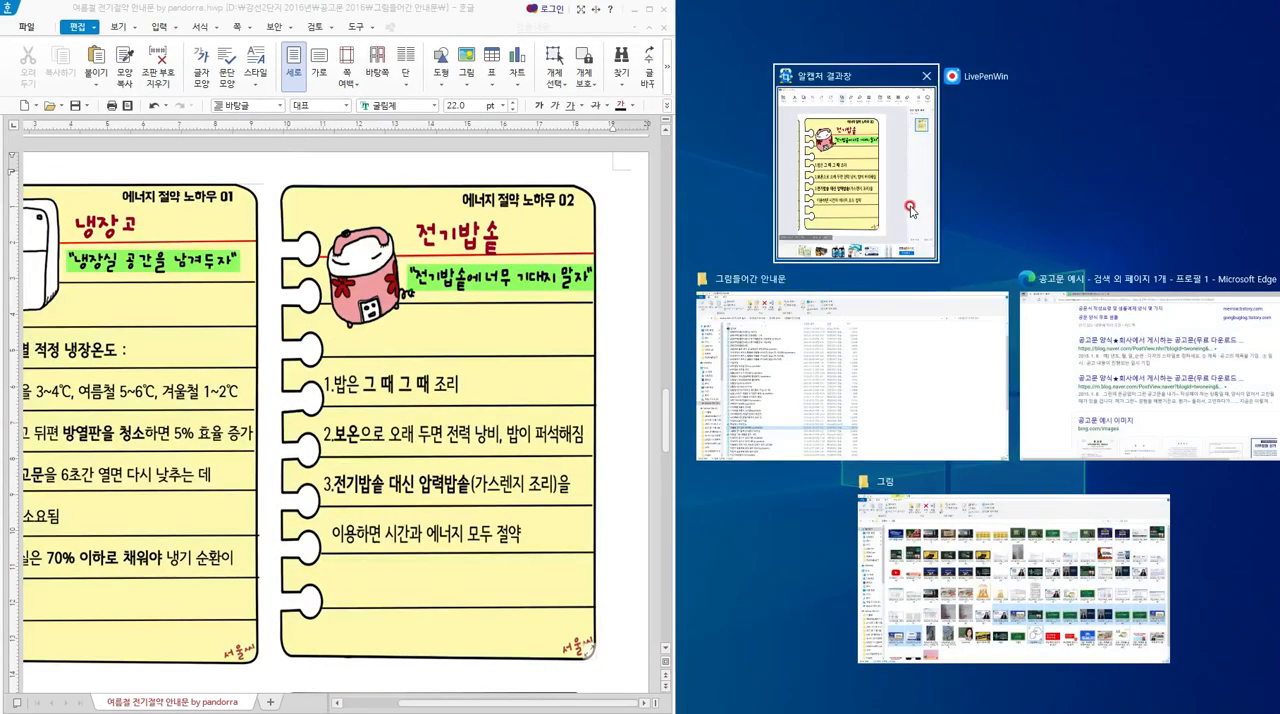
pyautogui.click(907, 213)
# Replace the first tip under the rice cooker heading with "밥은 그 때 그 때 조리".
pyautogui.scroll(8, 440, 350)
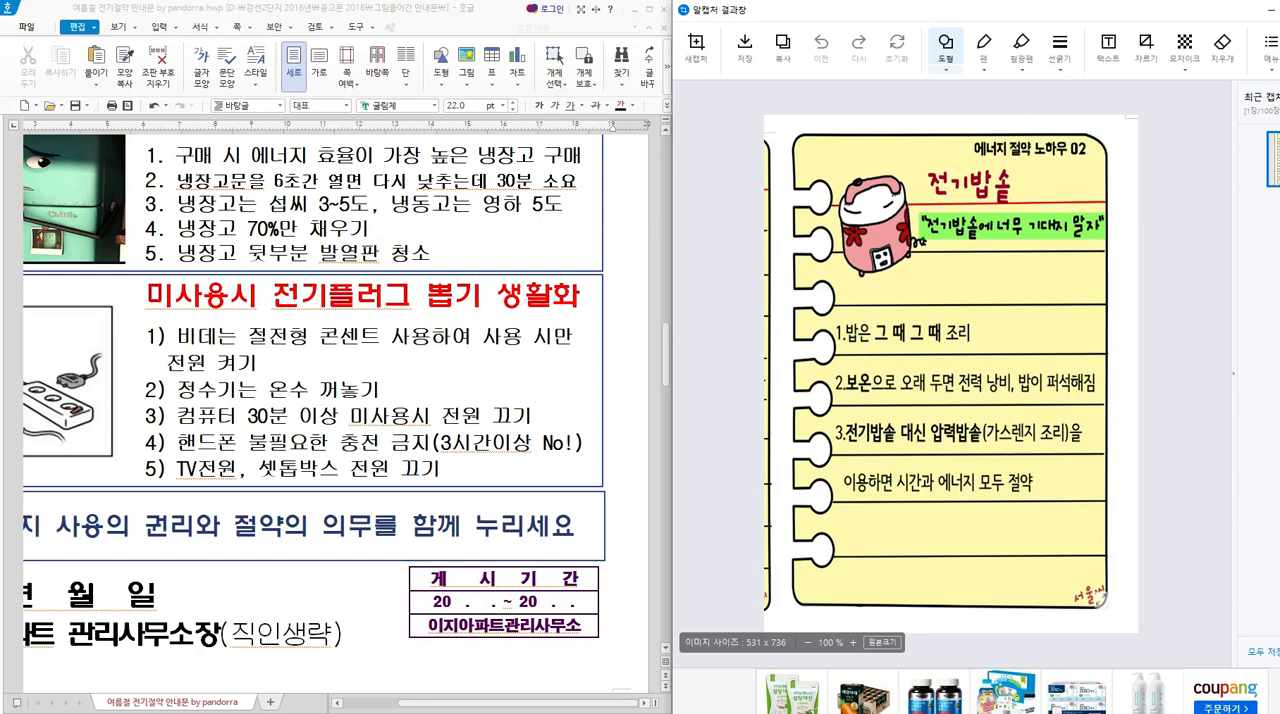
pyautogui.scroll(6, 390, 437)
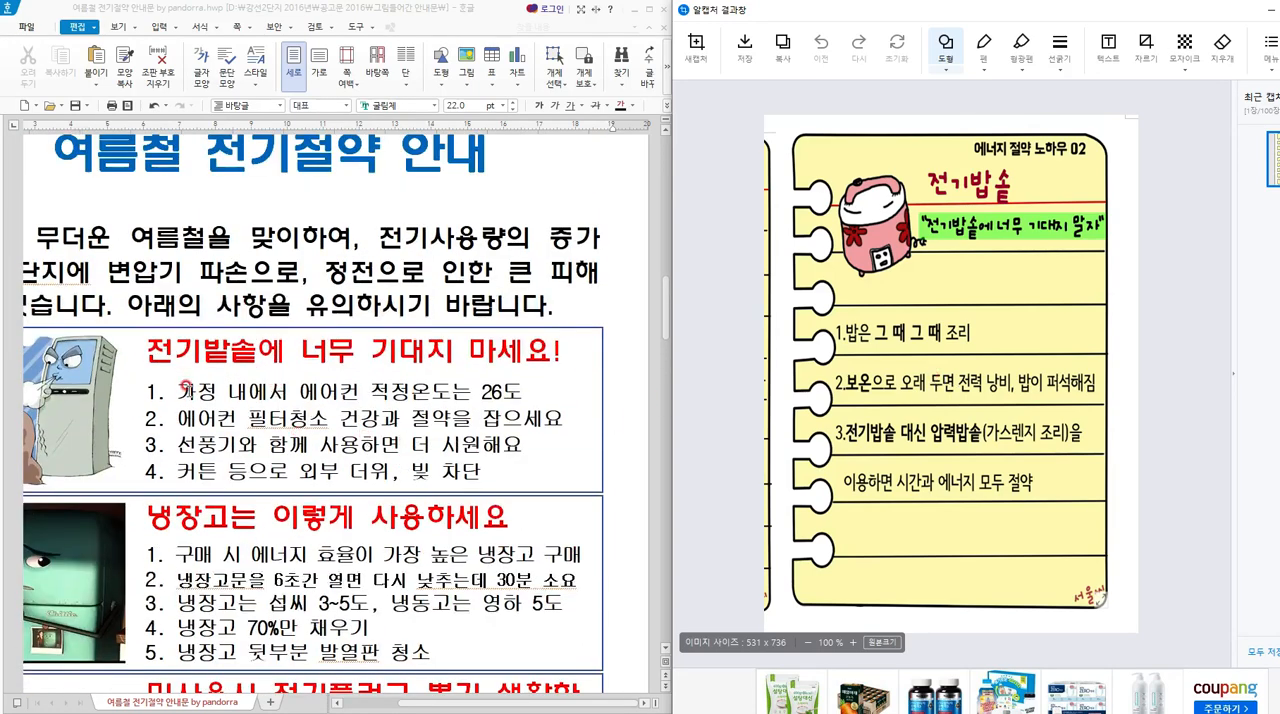
pyautogui.moveTo(180, 391); pyautogui.dragTo(543, 391)
pyautogui.write('바')
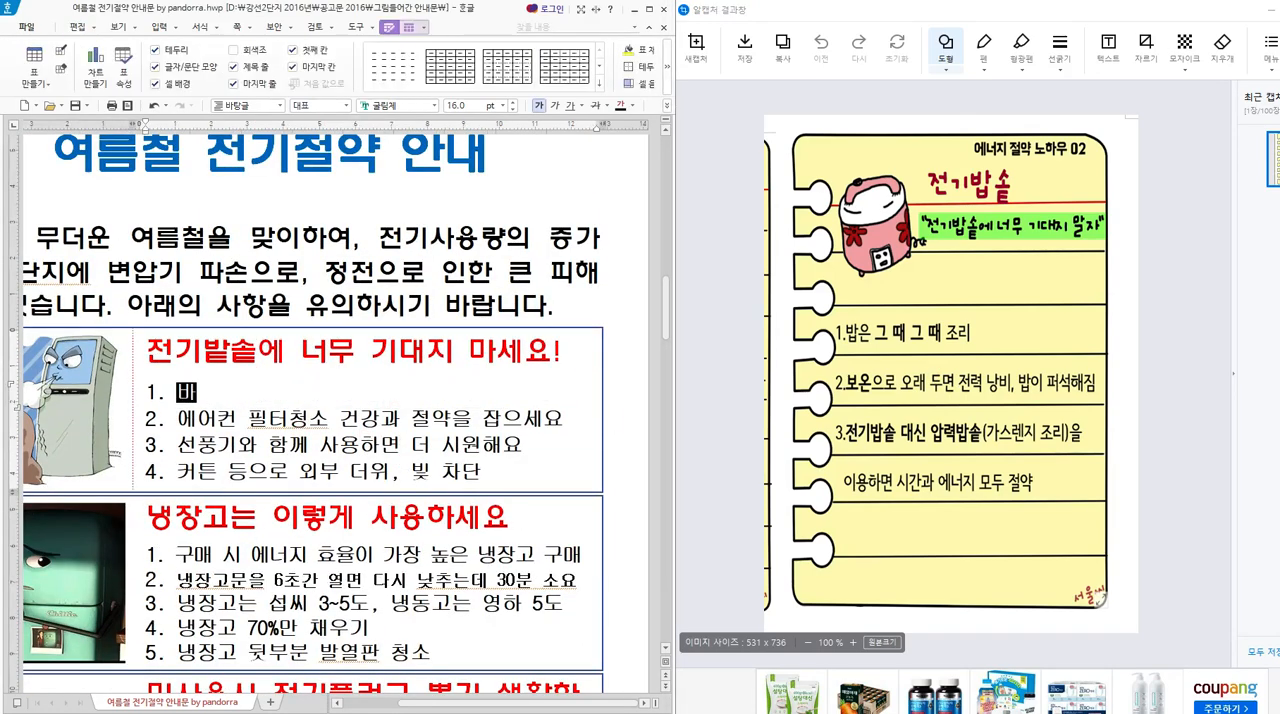
pyautogui.write('ㅂ은 ㄷ')
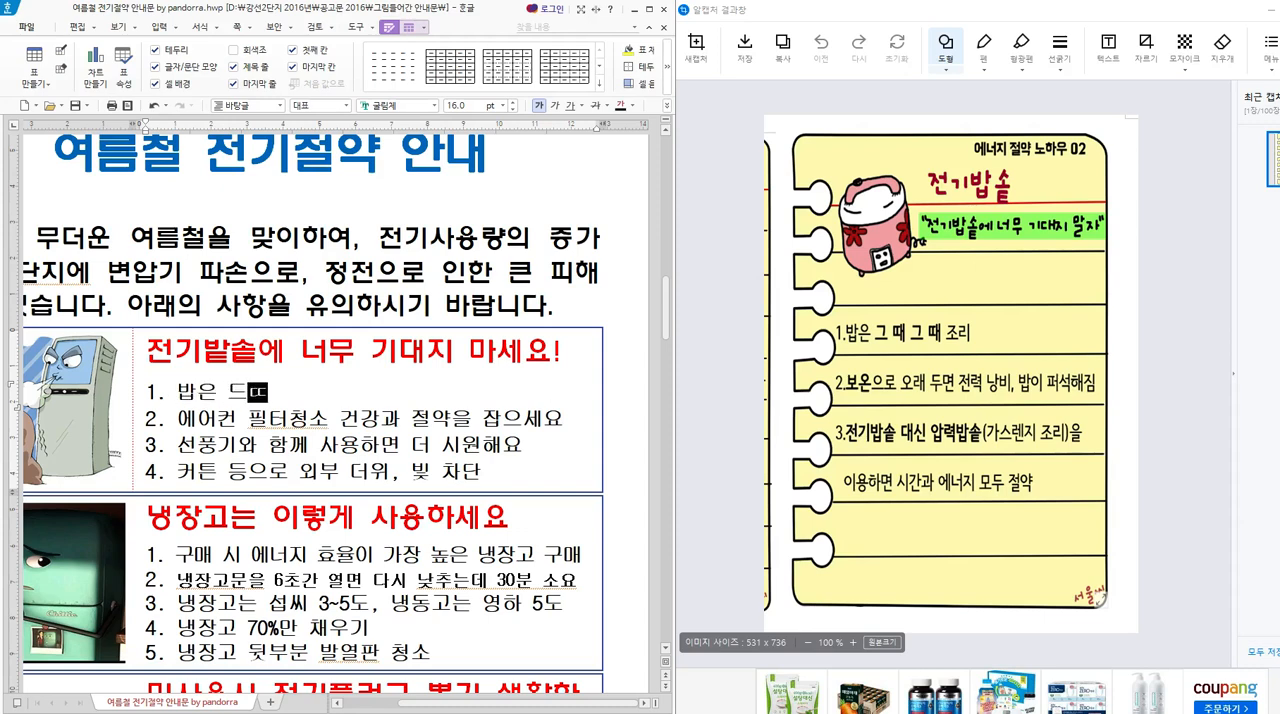
pyautogui.write('ㅡㄸ')
pyautogui.press('BackSpace')
pyautogui.press('BackSpace')
pyautogui.write('때 ')
pyautogui.write('그')
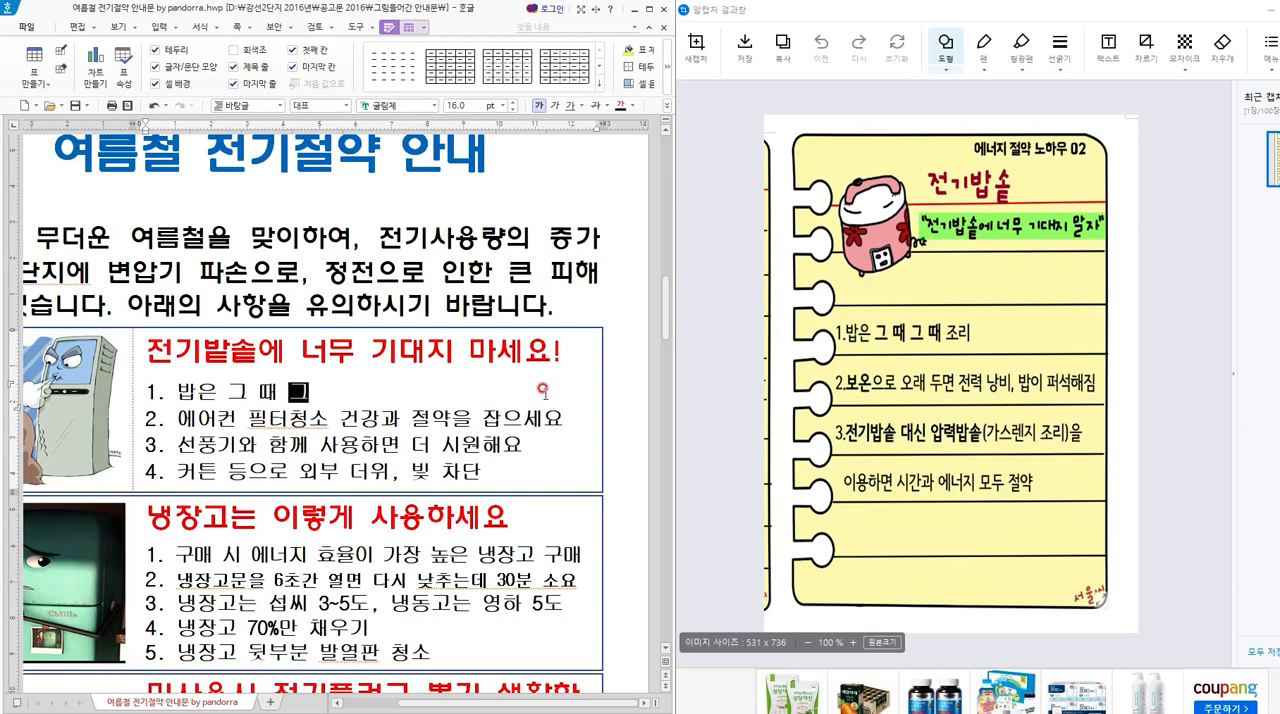
pyautogui.write(' 때 조리')
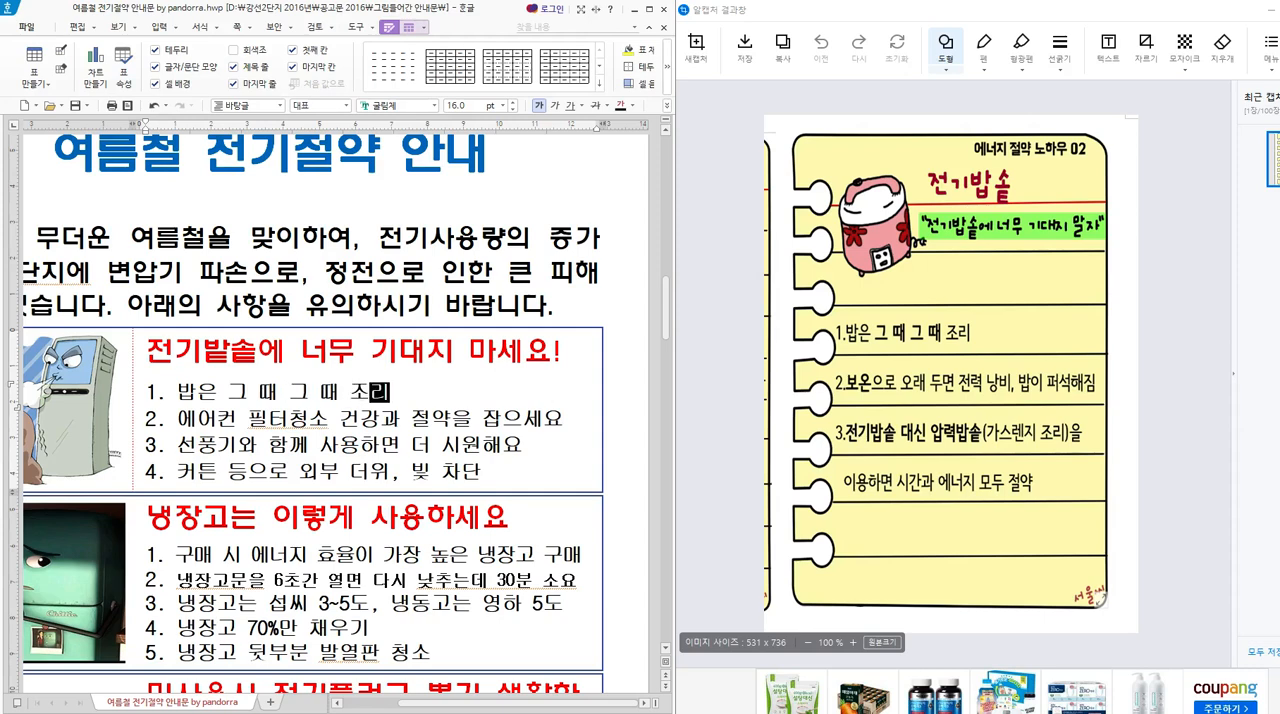
# Replace the second tip in the rice cooker box with "보온으로 오래두면 전력 낭비".
pyautogui.press('Down')
pyautogui.press('End')
pyautogui.press('BackSpace')
pyautogui.press('BackSpace')
pyautogui.press('BackSpace')
pyautogui.press('BackSpace')
pyautogui.press('BackSpace')
pyautogui.press('BackSpace')
pyautogui.press('BackSpace')
pyautogui.press('BackSpace')
pyautogui.press('BackSpace')
pyautogui.press('BackSpace')
pyautogui.press('BackSpace')
pyautogui.press('BackSpace')
pyautogui.press('BackSpace')
pyautogui.press('BackSpace')
pyautogui.press('BackSpace')
pyautogui.press('BackSpace')
pyautogui.press('BackSpace')
pyautogui.press('BackSpace')
pyautogui.press('BackSpace')
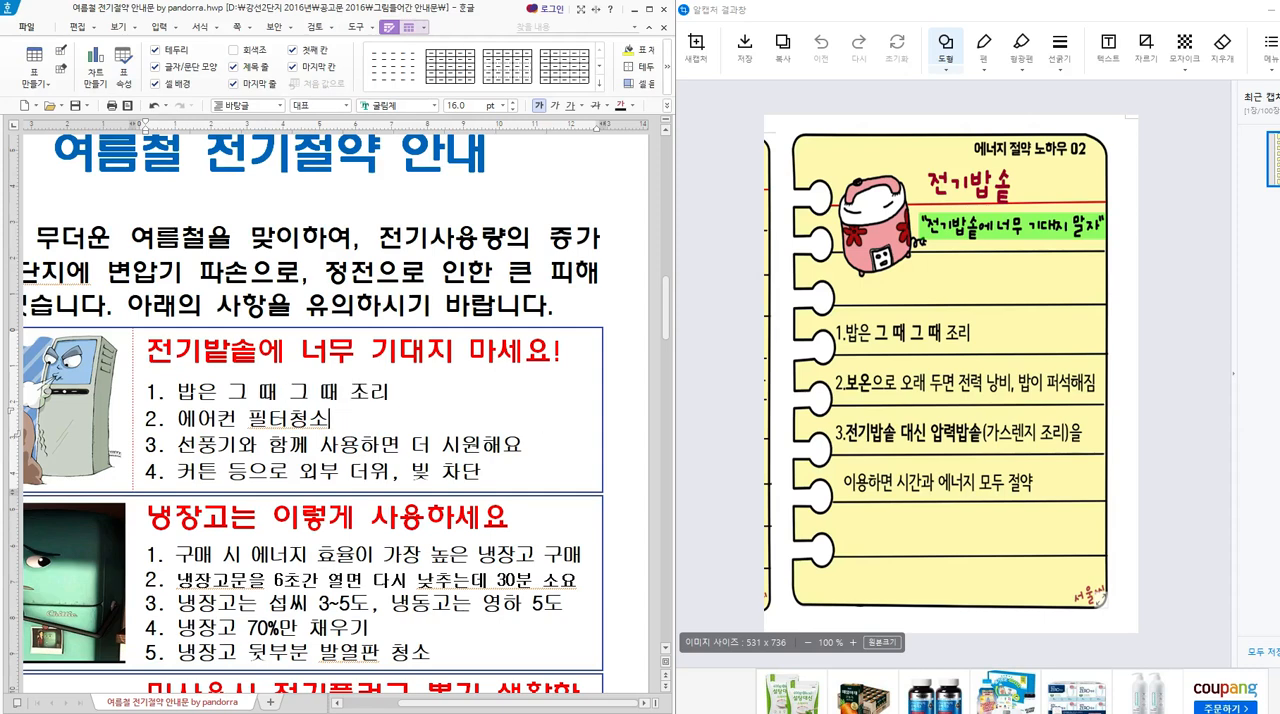
pyautogui.press('BackSpace')
pyautogui.write('ㅂㅎ')
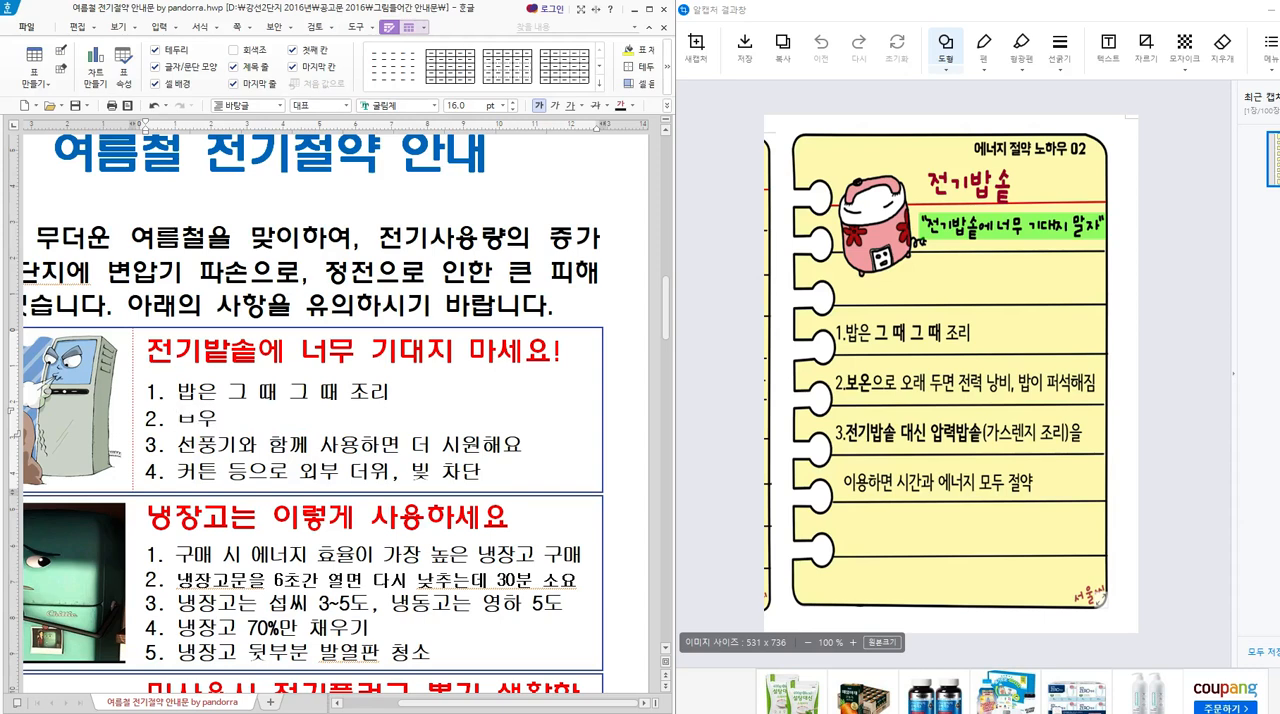
pyautogui.press('BackSpace')
pyautogui.press('BackSpace')
pyautogui.write('ㅂㅎ우=')
pyautogui.press('BackSpace')
pyautogui.press('BackSpace')
pyautogui.press('BackSpace')
pyautogui.write('ㅂ')
pyautogui.write('온으로 오래두면')
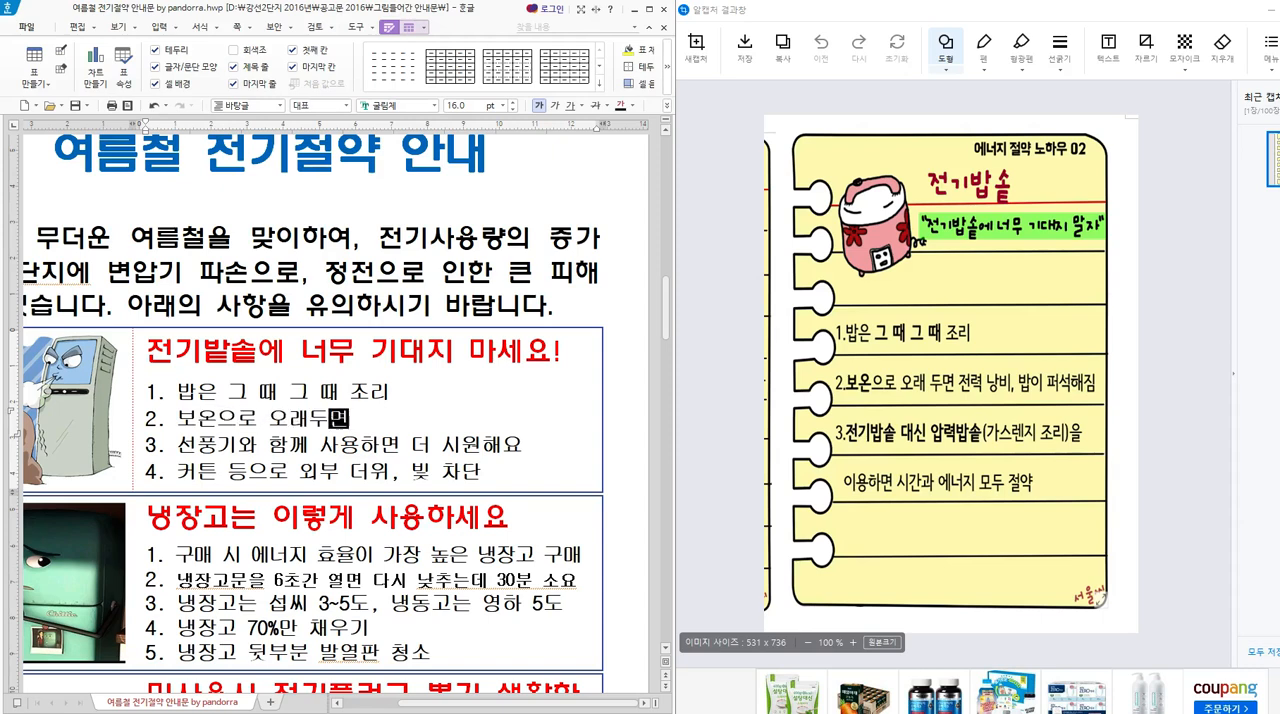
pyautogui.write(' 전력 낭빕,')
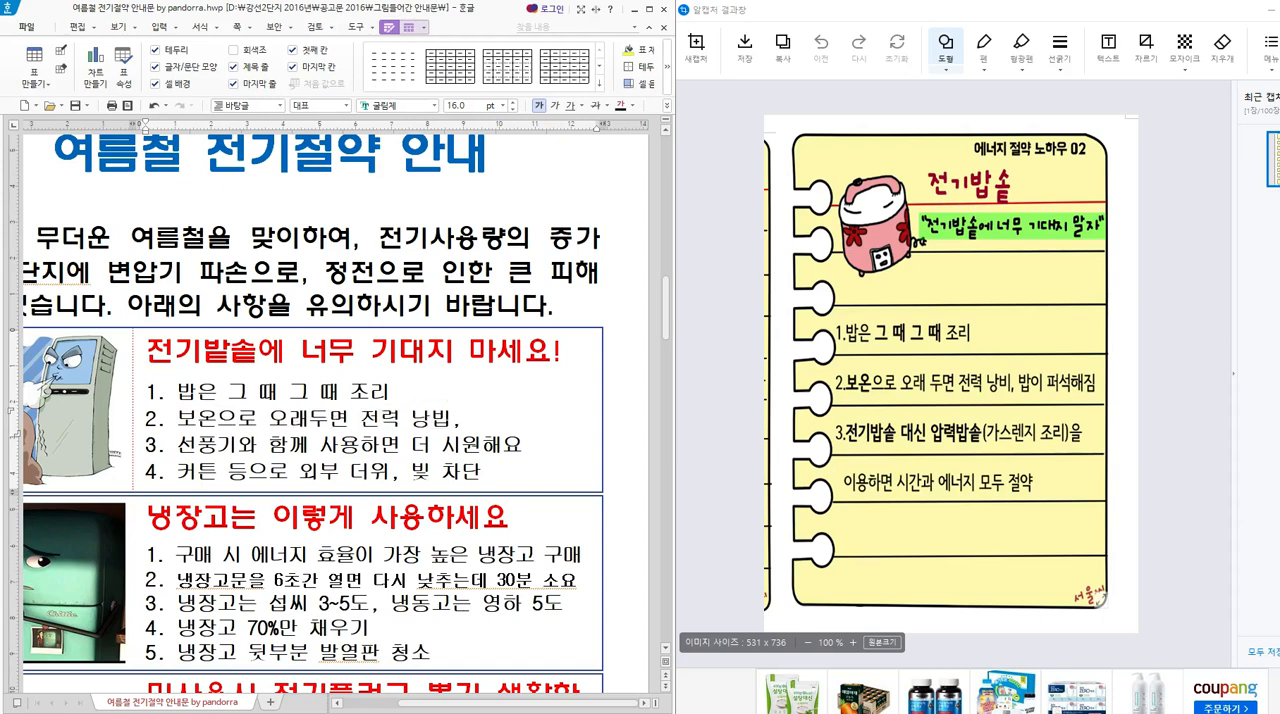
pyautogui.write('비, 납')
pyautogui.press('BackSpace')
pyautogui.press('BackSpace')
pyautogui.press('BackSpace')
pyautogui.press('BackSpace')
pyautogui.press('BackSpace')
pyautogui.press('BackSpace')
pyautogui.press('BackSpace')
pyautogui.press('BackSpace')
pyautogui.press('BackSpace')
pyautogui.press('BackSpace')
pyautogui.press('BackSpace')
pyautogui.press('BackSpace')
pyautogui.press('BackSpace')
pyautogui.press('BackSpace')
pyautogui.press('BackSpace')
pyautogui.press('BackSpace')
pyautogui.press('BackSpace')
pyautogui.press('BackSpace')
pyautogui.press('BackSpace')
pyautogui.press('BackSpace')
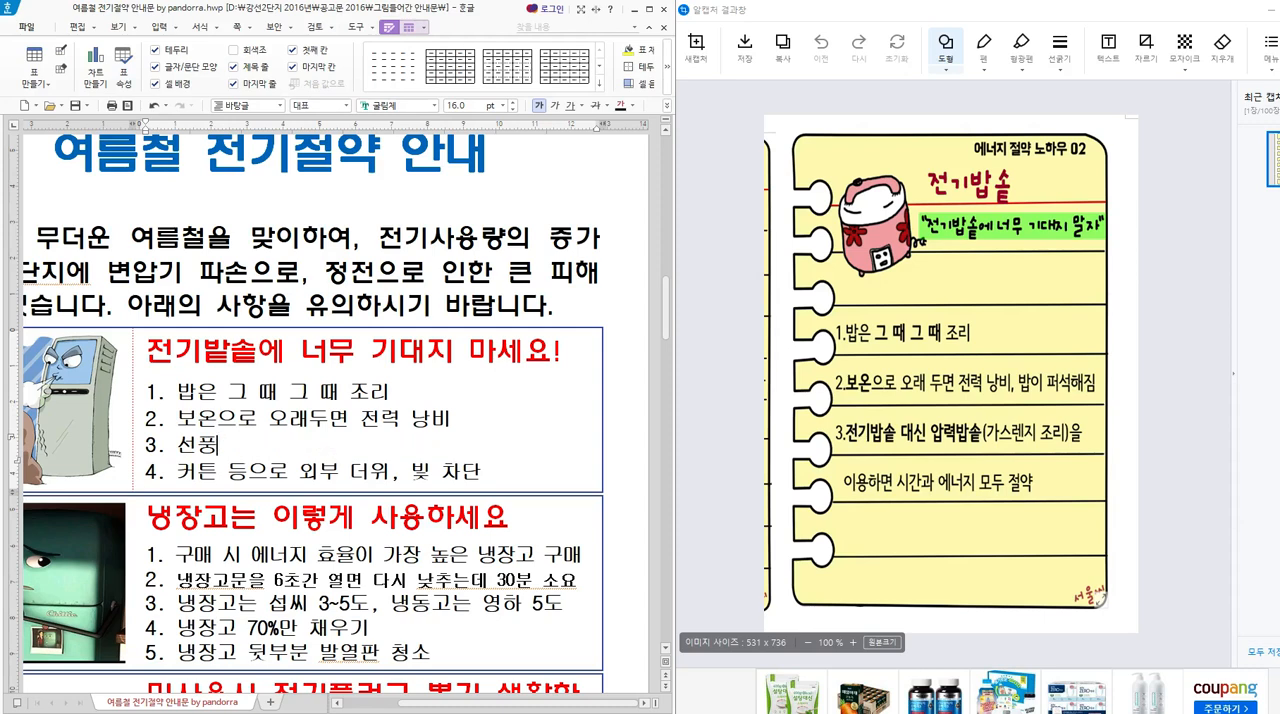
# Replace the third tip in the rice cooker box with "전기밭솥 대신 압력밭솥".
pyautogui.write('전기')
pyautogui.write('밭고')
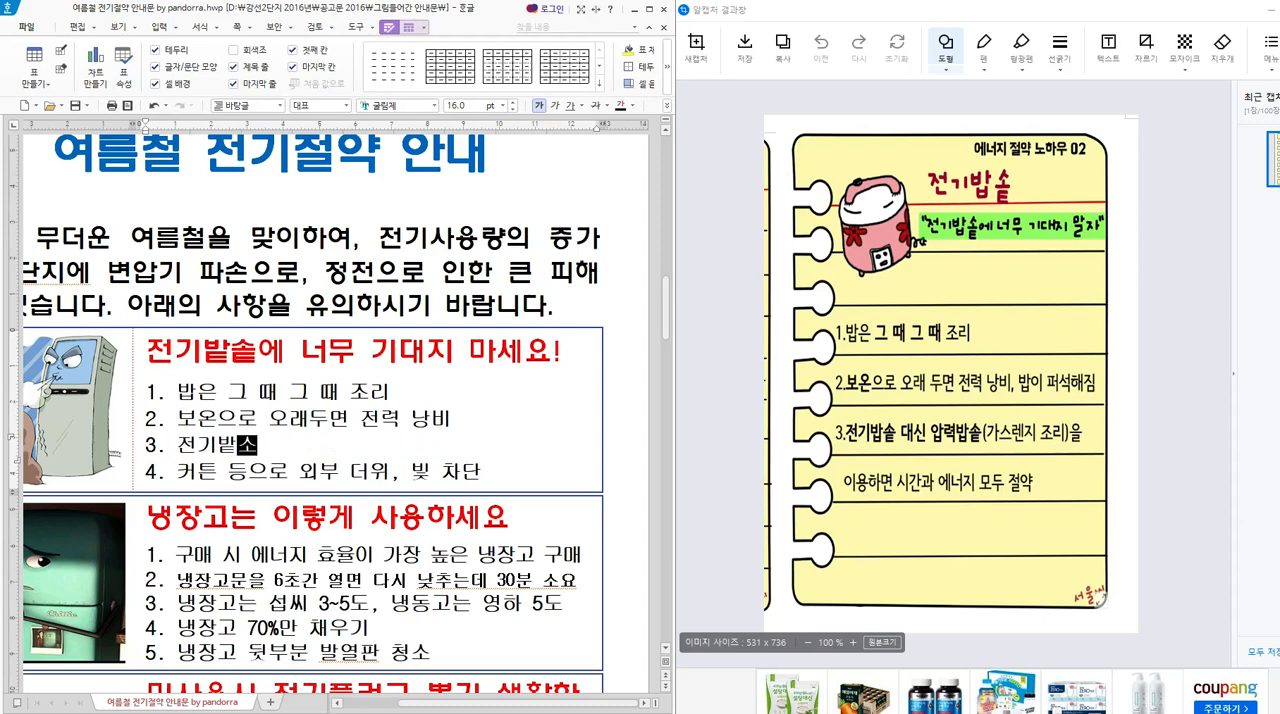
pyautogui.write('x ')
pyautogui.write('솥 대신 ')
pyautogui.write('압력밭솥')
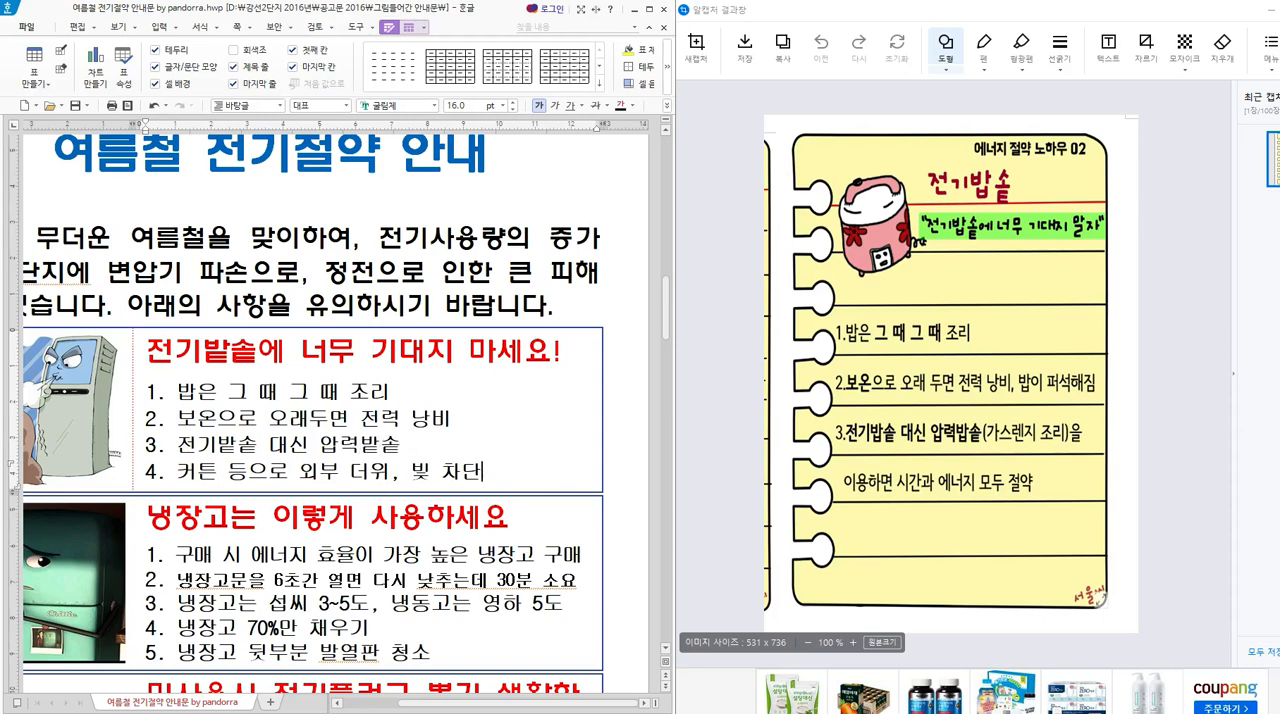
# Clear the curtain tip text from the fourth item in the rice cooker box, keeping its number.
pyautogui.press('BackSpace')
pyautogui.press('BackSpace')
pyautogui.press('BackSpace')
pyautogui.press('BackSpace')
pyautogui.press('BackSpace')
pyautogui.press('BackSpace')
pyautogui.press('BackSpace')
pyautogui.press('BackSpace')
pyautogui.press('BackSpace')
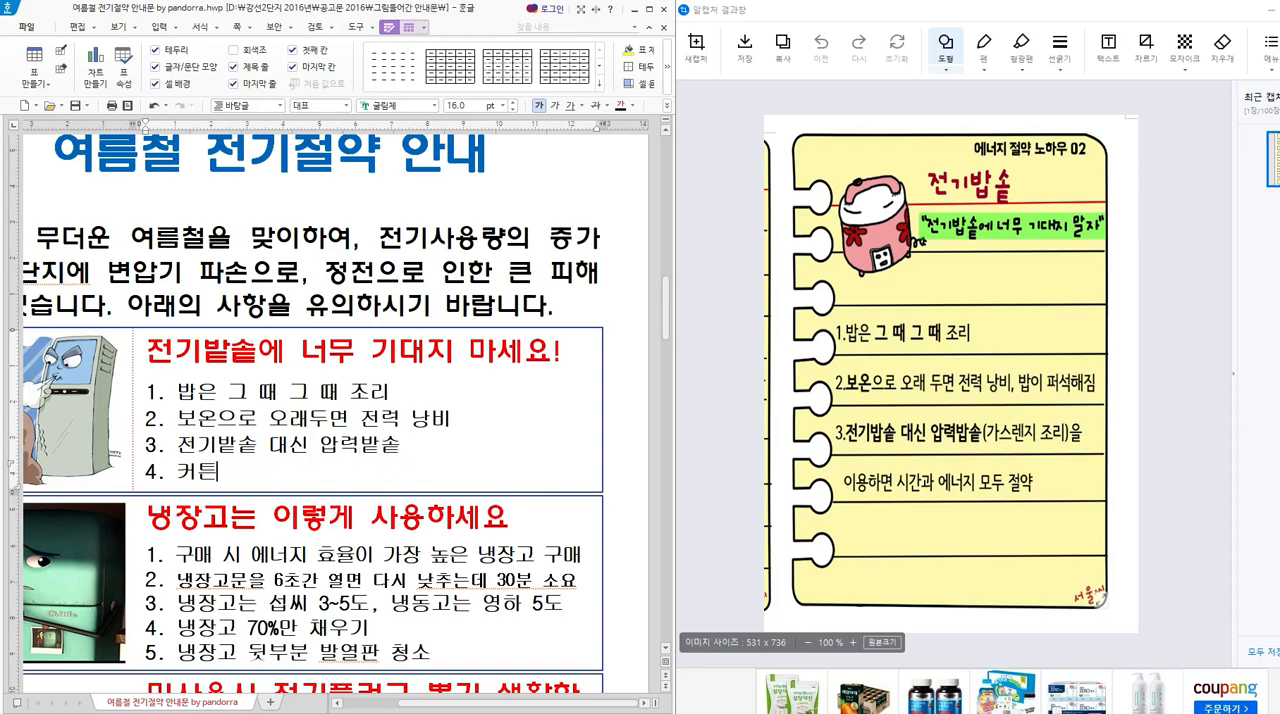
pyautogui.press('BackSpace')
pyautogui.press('BackSpace')
# Extend the third rice cooker tip with "or 가스렌즈 조리".
pyautogui.write('가스렌즈 ㄱ')
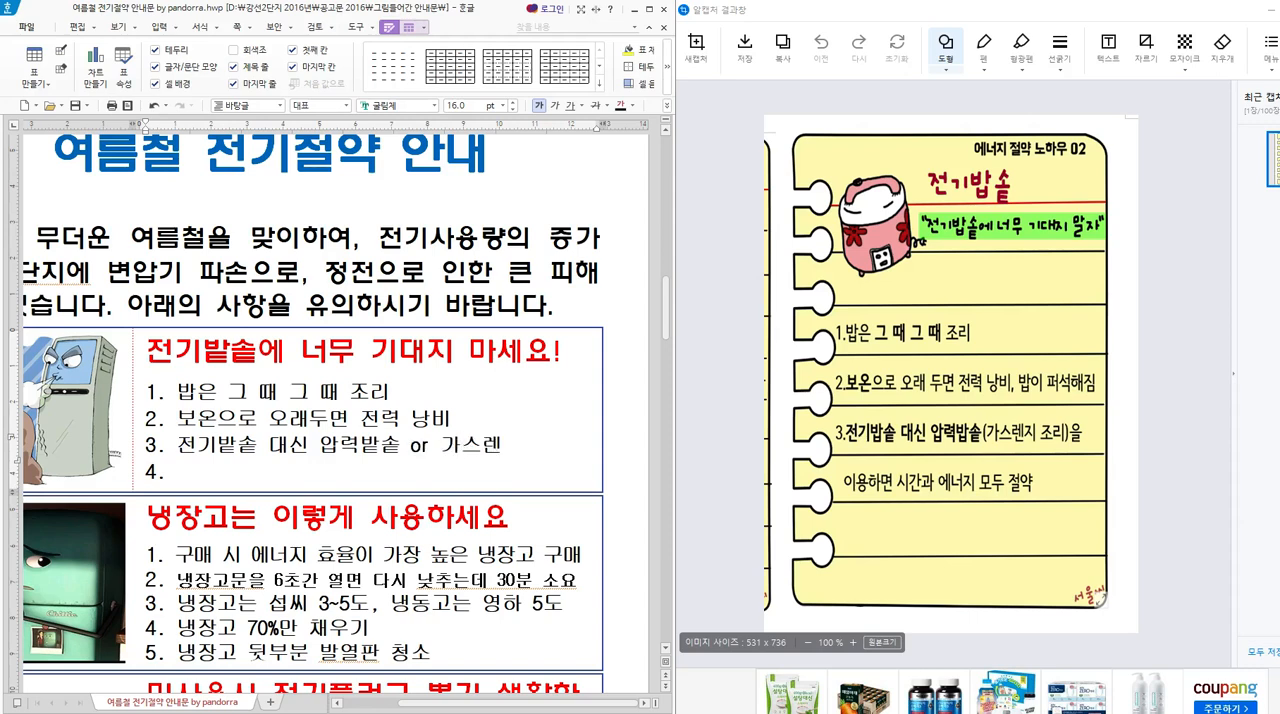
pyautogui.press('BackSpace')
pyautogui.write('ㅈㅎ')
pyautogui.press('BackSpace')
pyautogui.press('BackSpace')
pyautogui.press('BackSpace')
pyautogui.write('조리')
pyautogui.press('Down')
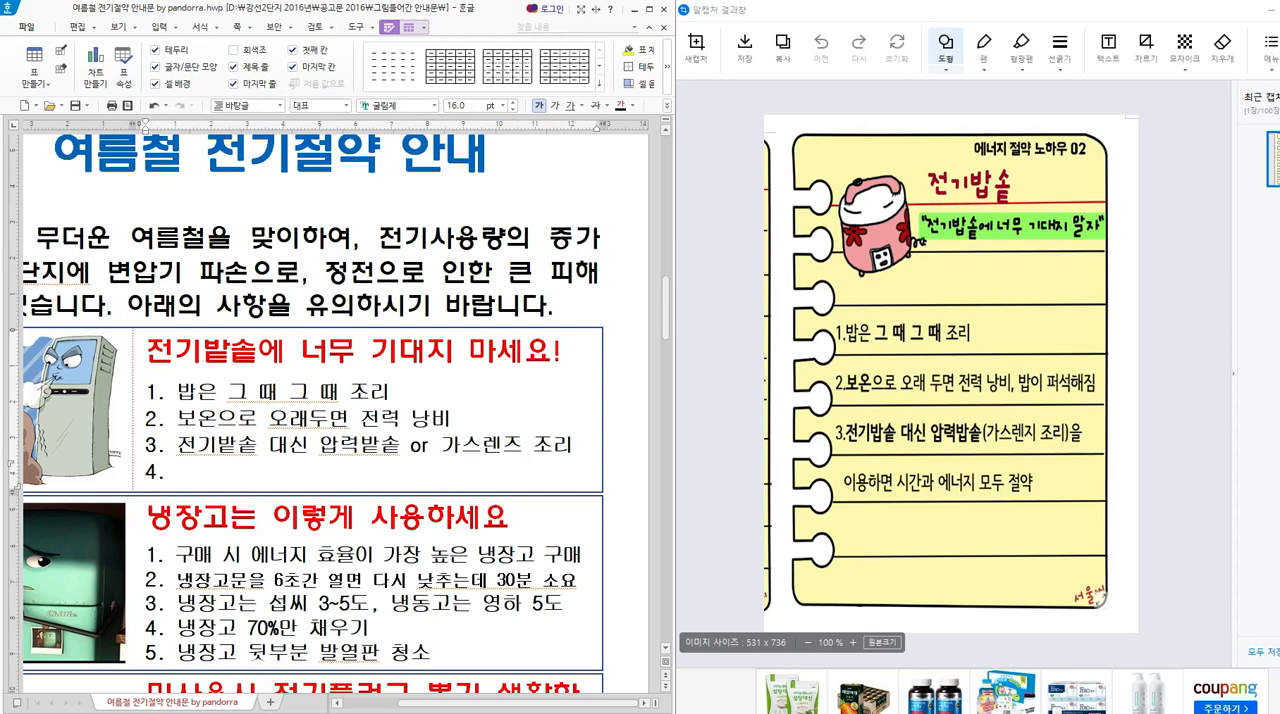
pyautogui.write('에')
pyautogui.press('BackSpace')
pyautogui.write('에너지를 절ㅇ')
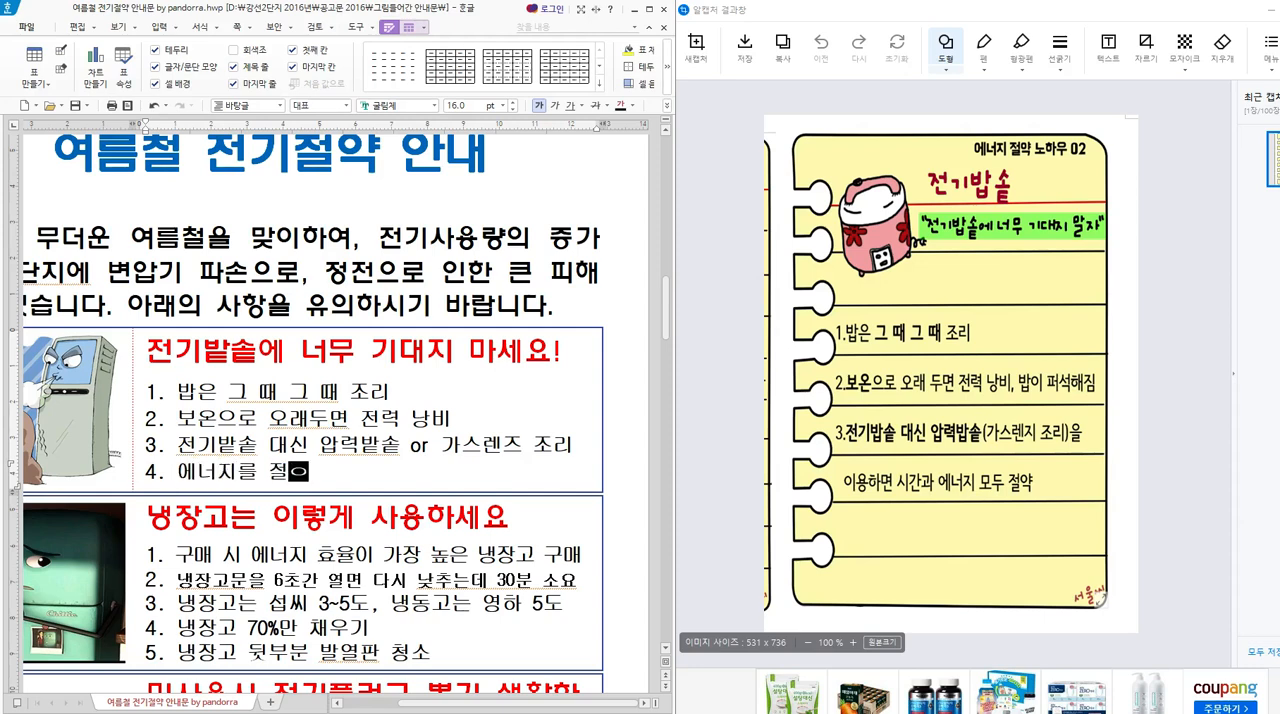
pyautogui.press('BackSpace')
pyautogui.press('BackSpace')
pyautogui.press('BackSpace')
pyautogui.press('BackSpace')
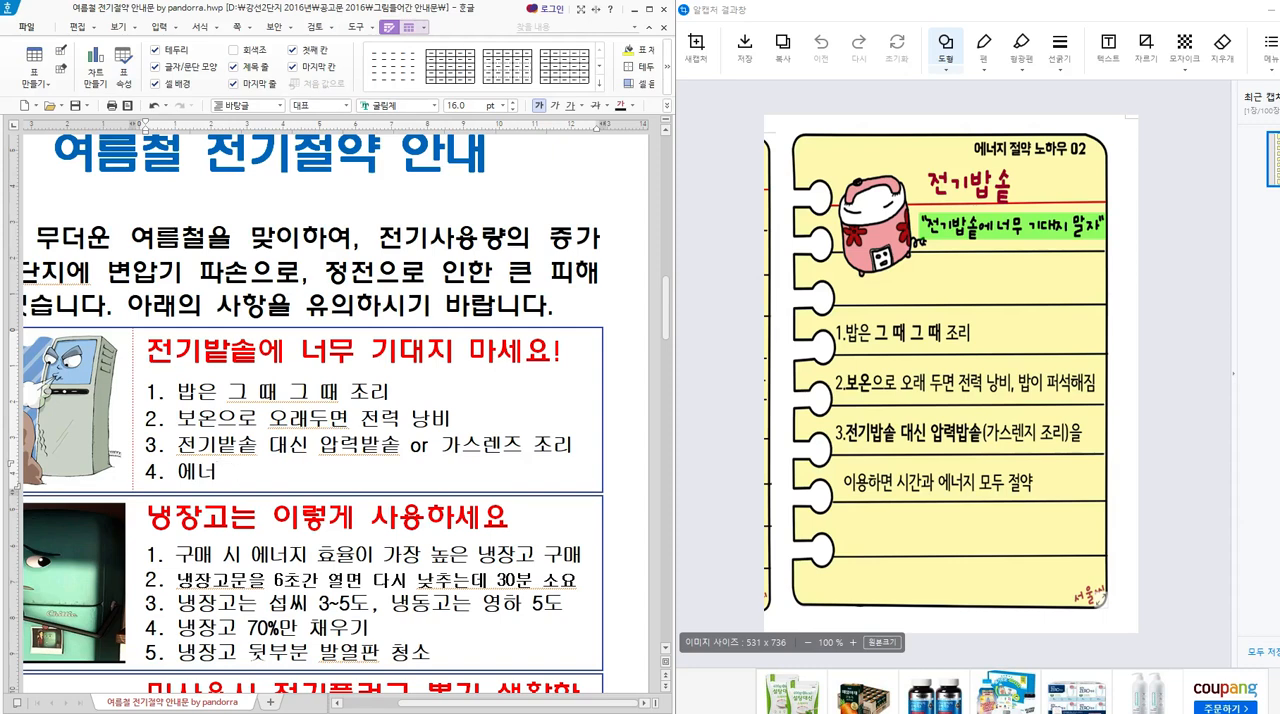
pyautogui.press('BackSpace')
pyautogui.press('BackSpace')
pyautogui.press('BackSpace')
pyautogui.press('BackSpace')
pyautogui.press('BackSpace')
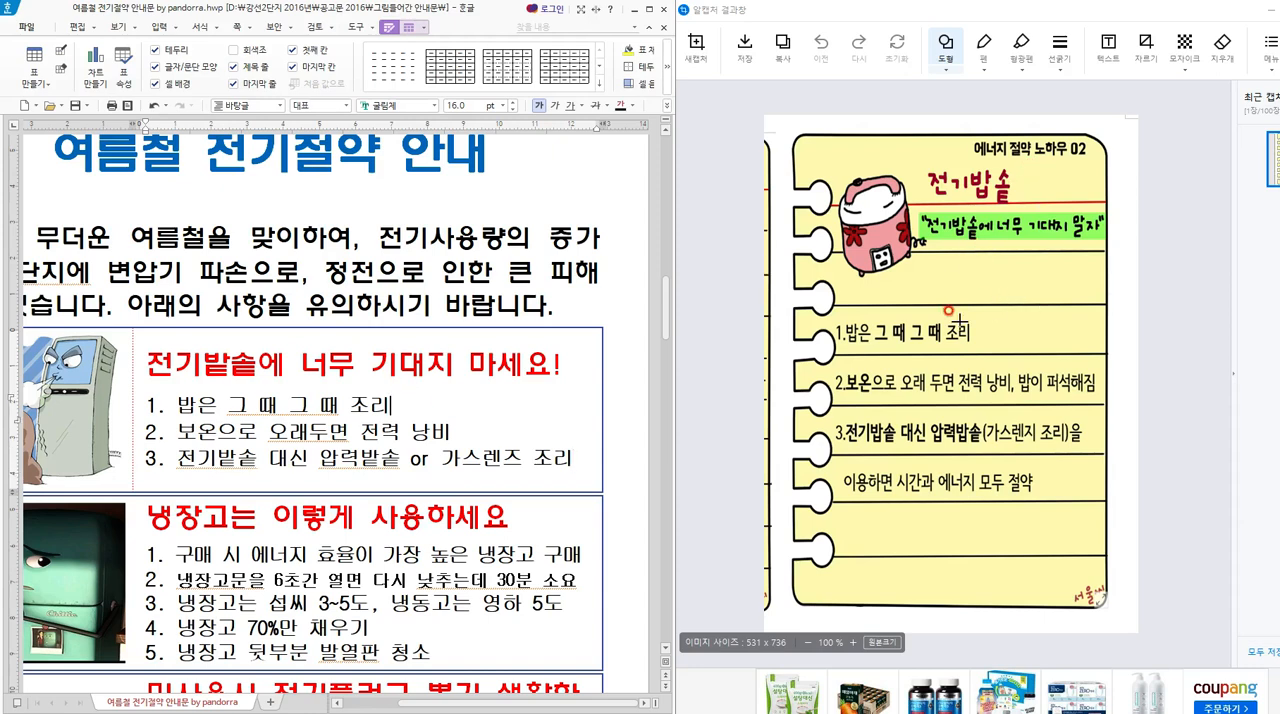
# Remove the empty fourth item from the rice cooker box and delete the air-conditioner picture beside the tips.
pyautogui.click(55, 395)
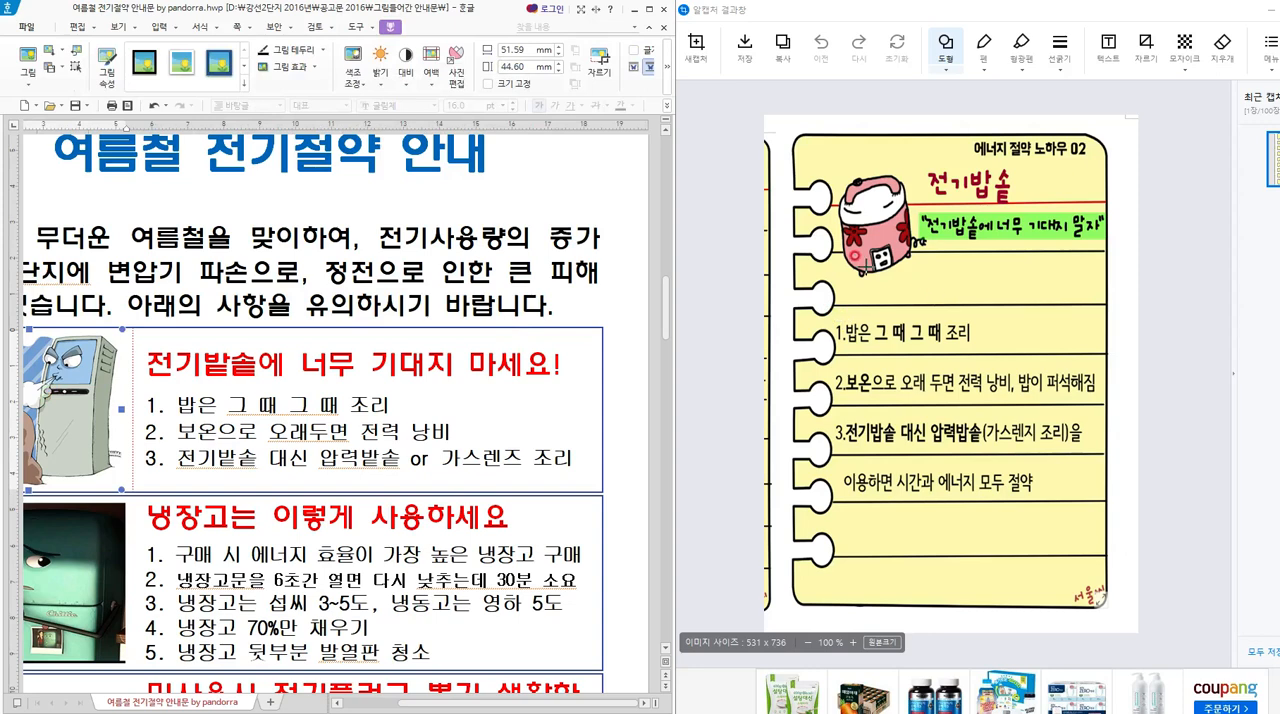
pyautogui.press('Delete')
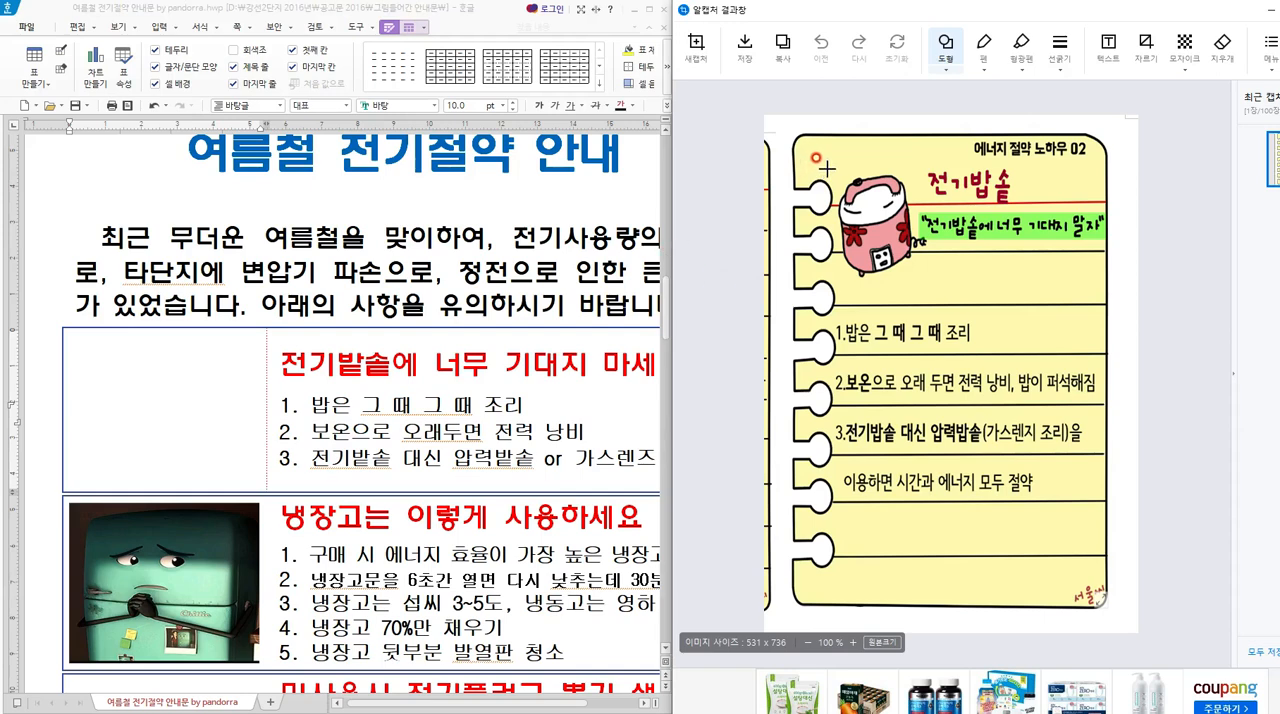
# Try drawing a rectangle around the rice cooker illustration in the captured card, and undo it.
pyautogui.moveTo(829, 167)
pyautogui.mouseDown()
pyautogui.moveTo(900, 196)
pyautogui.moveTo(922, 280)
pyautogui.mouseUp()
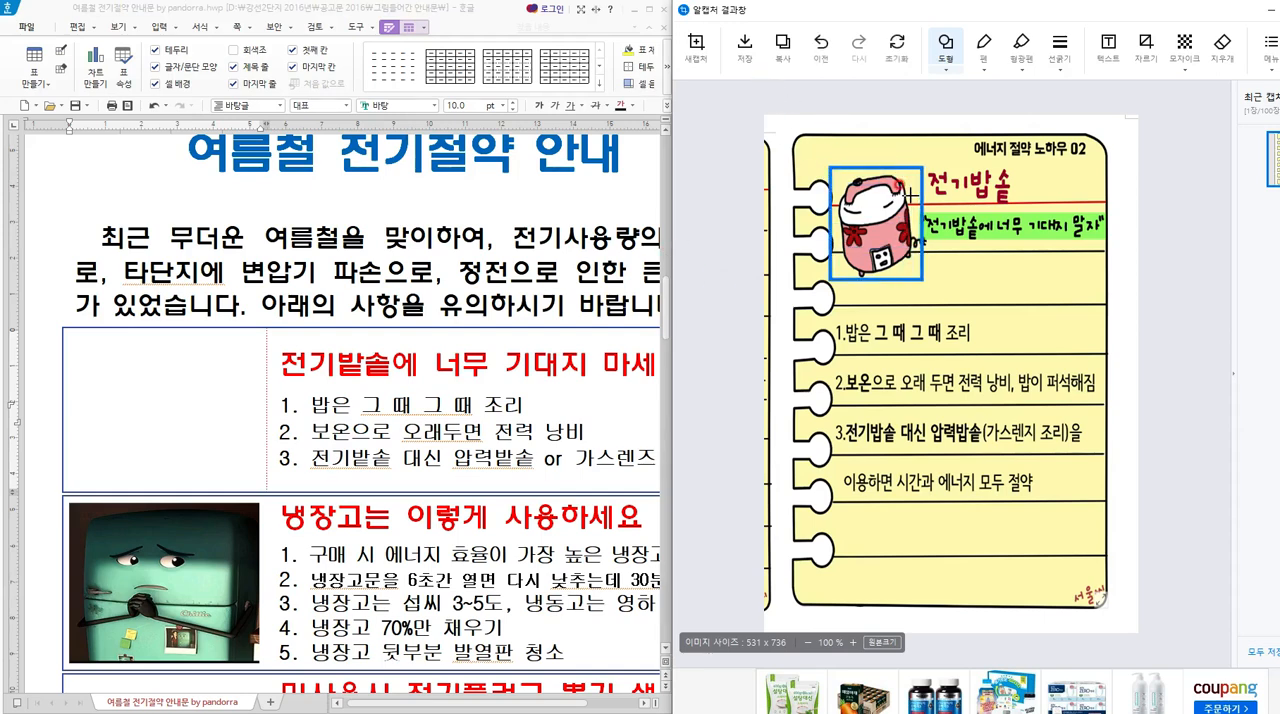
pyautogui.hotkey('ctrl', 'z')
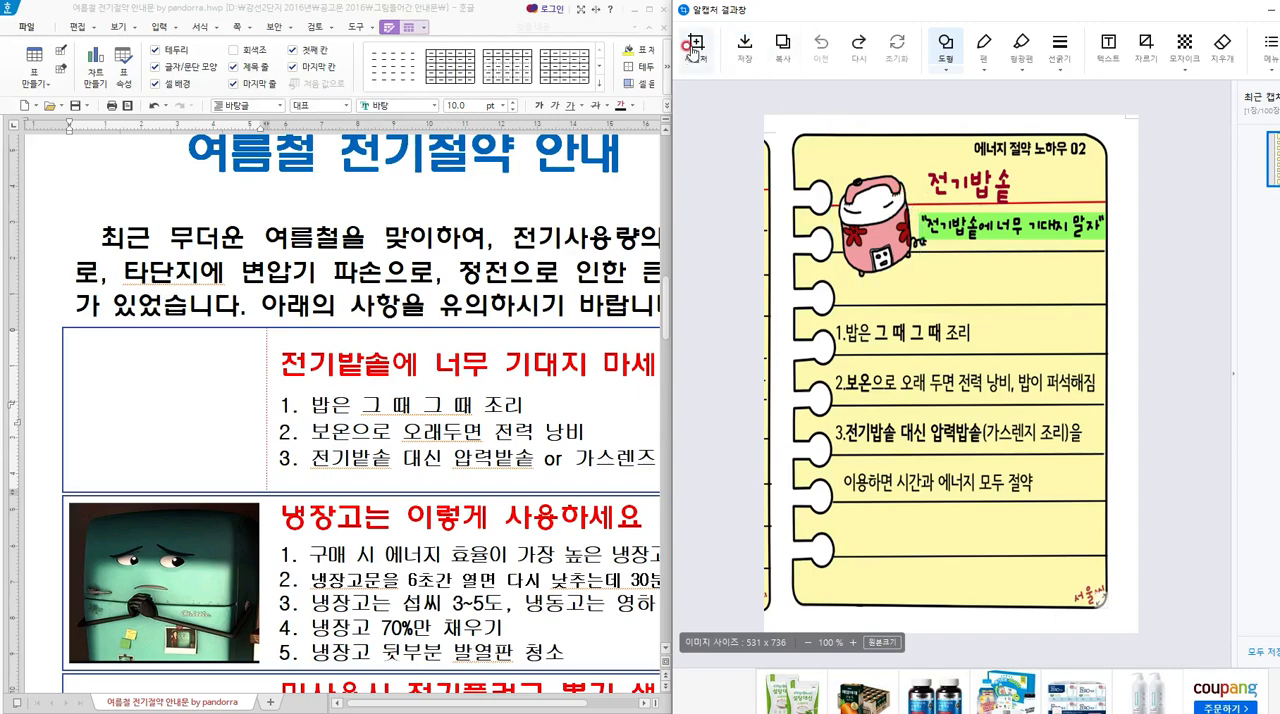
# Capture the rice cooker illustration from the "에너지 절약 노하우 02" card with 알캡처 and copy the captured image.
pyautogui.click(692, 50)
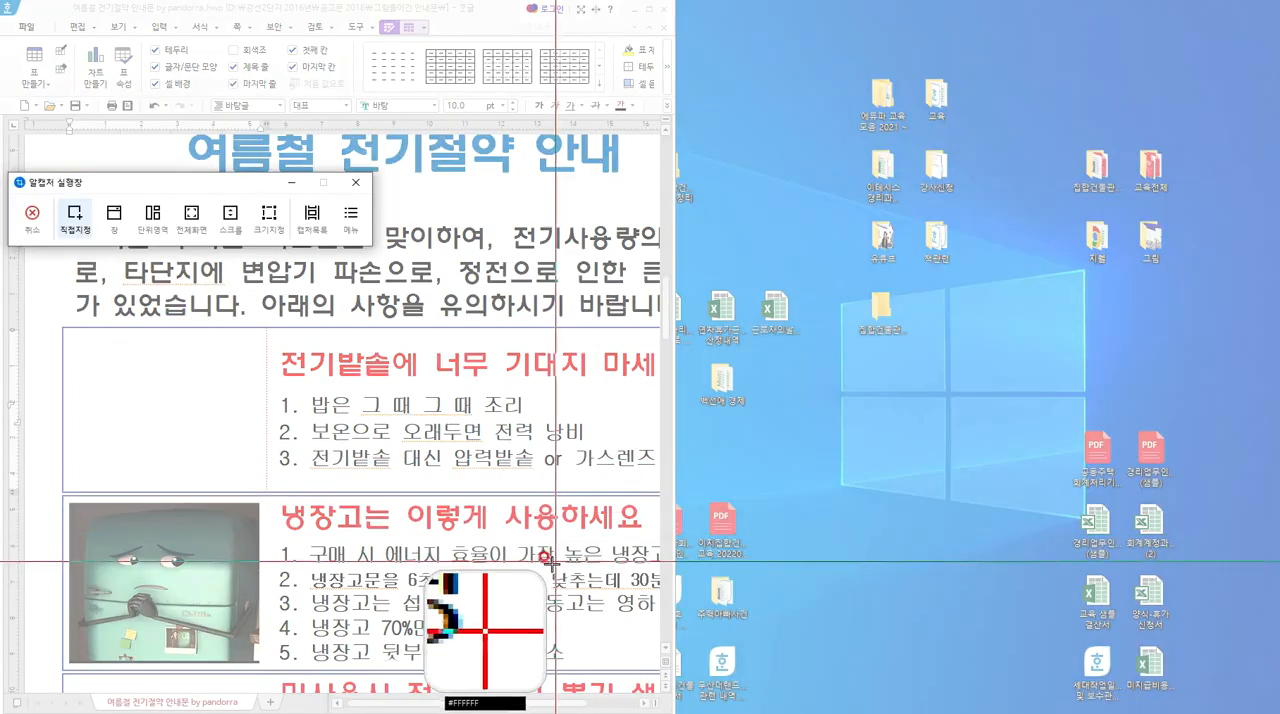
pyautogui.press('Escape')
pyautogui.click(649, 10)
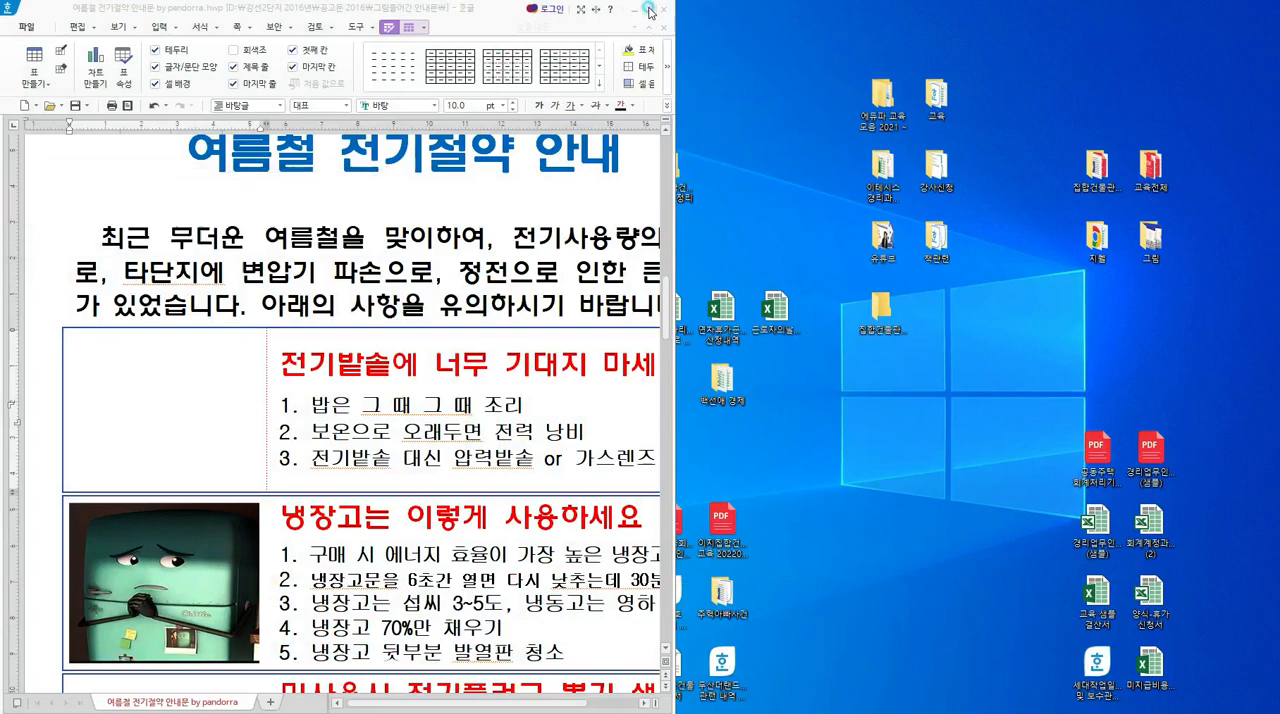
pyautogui.scroll(-10, 815, 290)
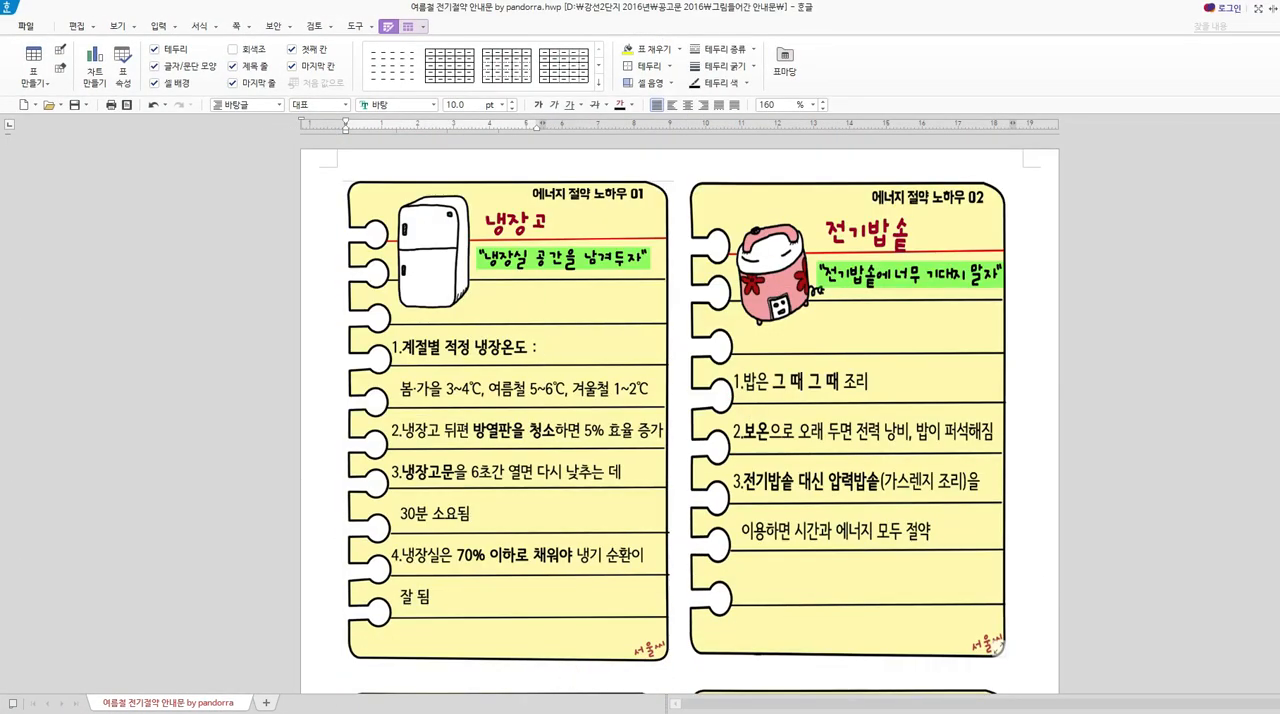
pyautogui.hotkey('alt', 'Tab')
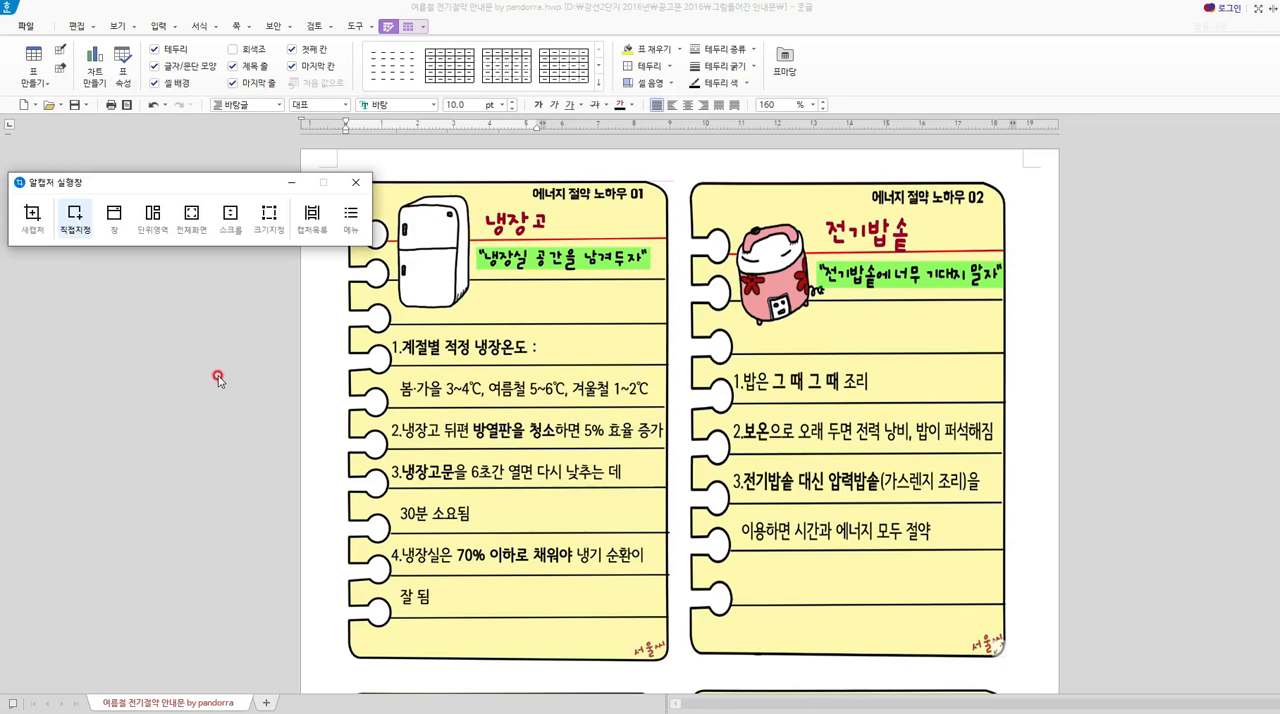
pyautogui.click(32, 218)
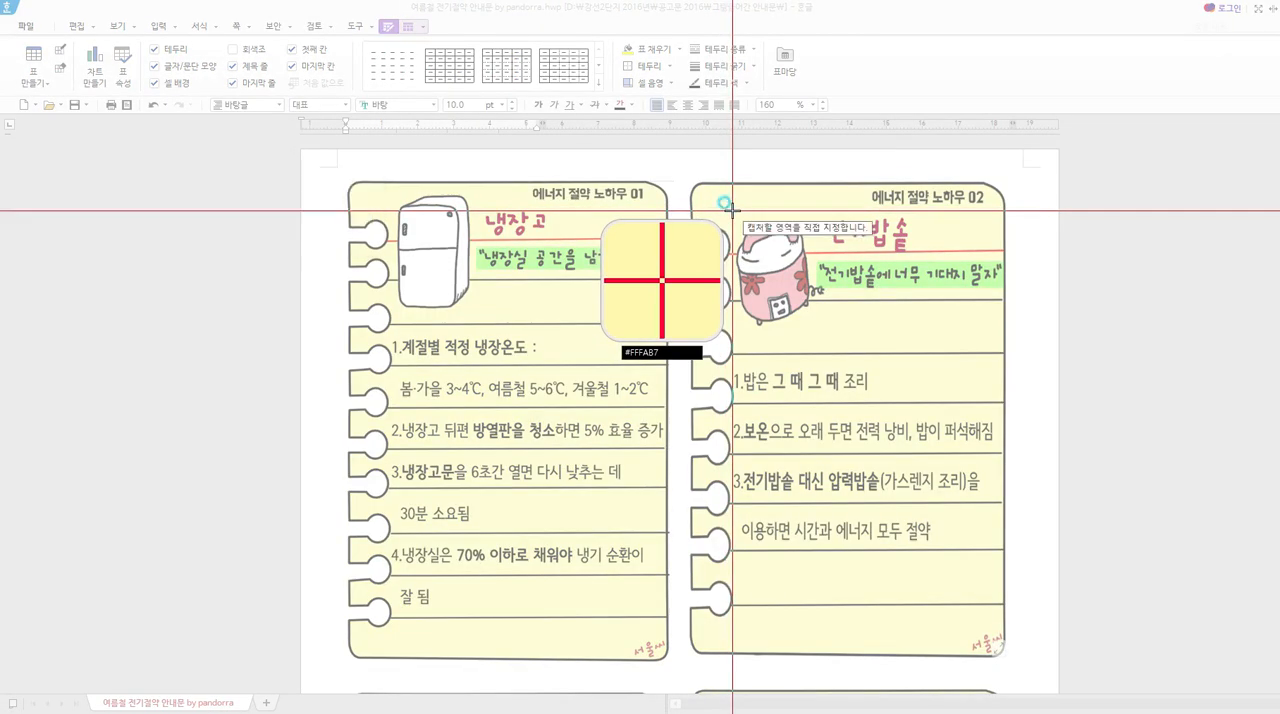
pyautogui.moveTo(732, 211); pyautogui.dragTo(818, 330)
pyautogui.click(772, 108)
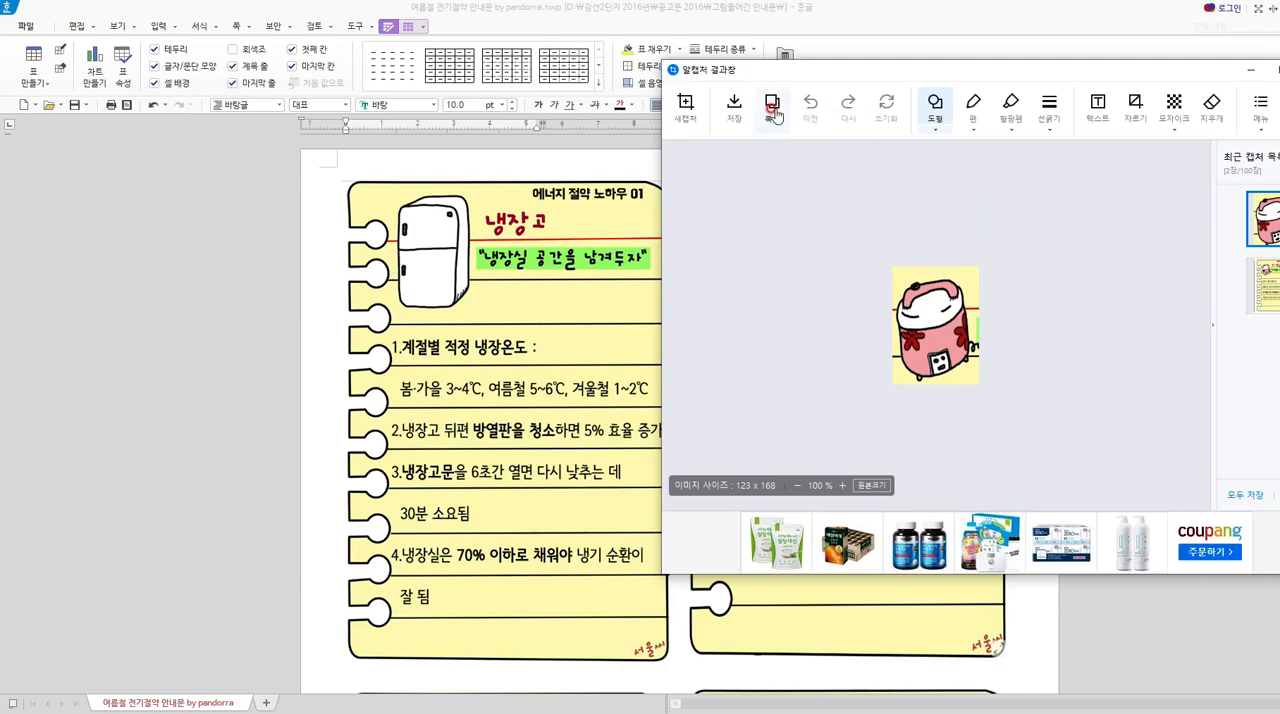
# Paste the captured rice cooker picture into the empty picture cell of the rice cooker tip box in the notice.
pyautogui.click(234, 366)
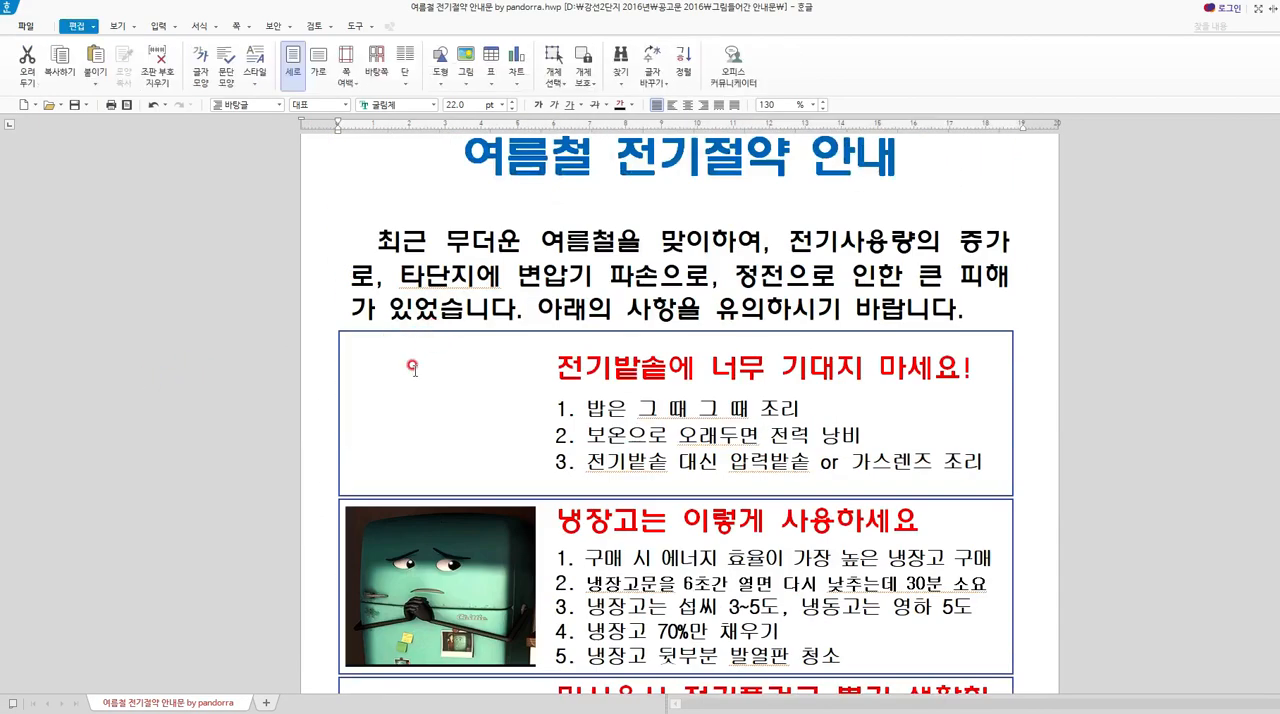
pyautogui.click(413, 368)
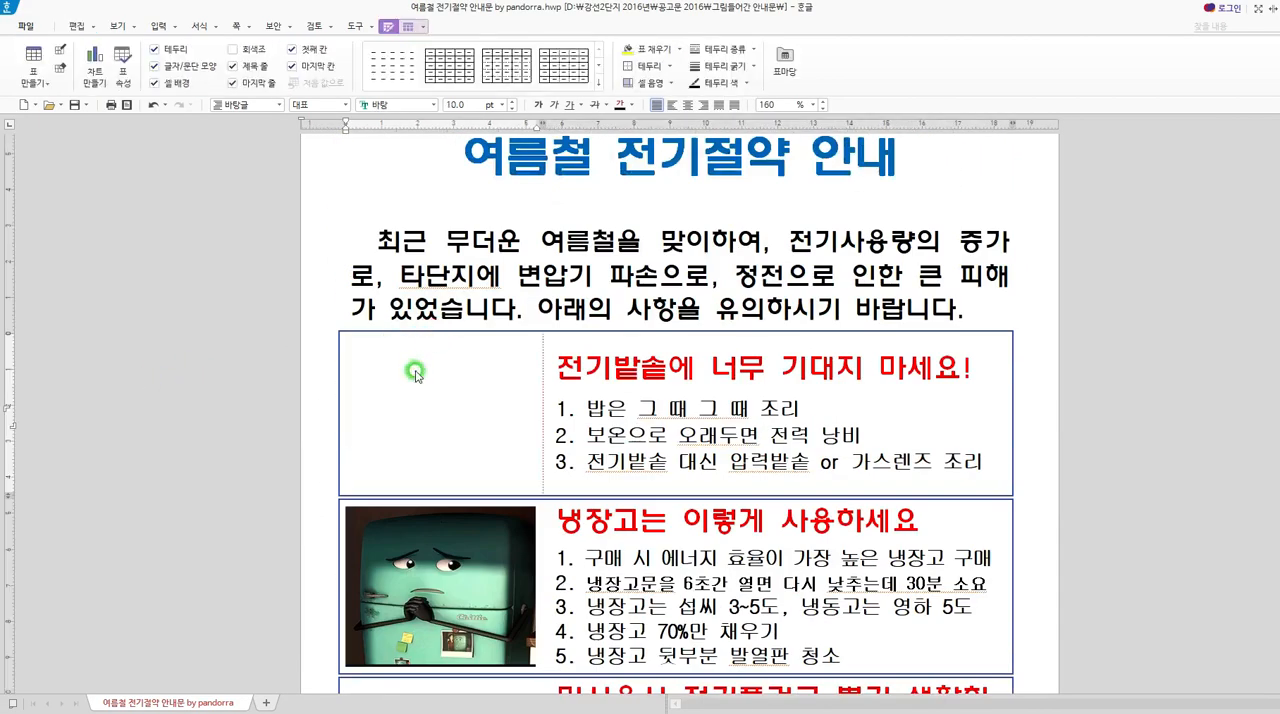
pyautogui.rightClick(417, 374)
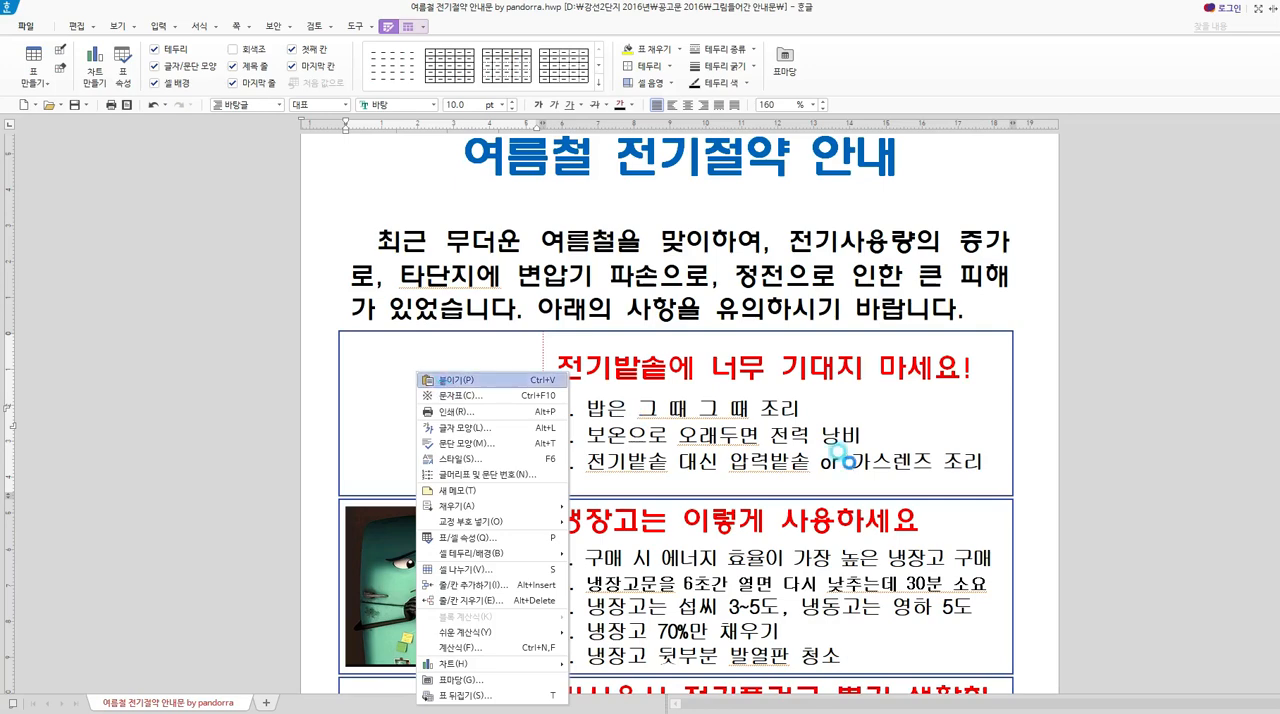
pyautogui.click(441, 381)
# Widen the pasted rice cooker picture to about 52.75 mm so it fills its cell.
pyautogui.click(424, 421)
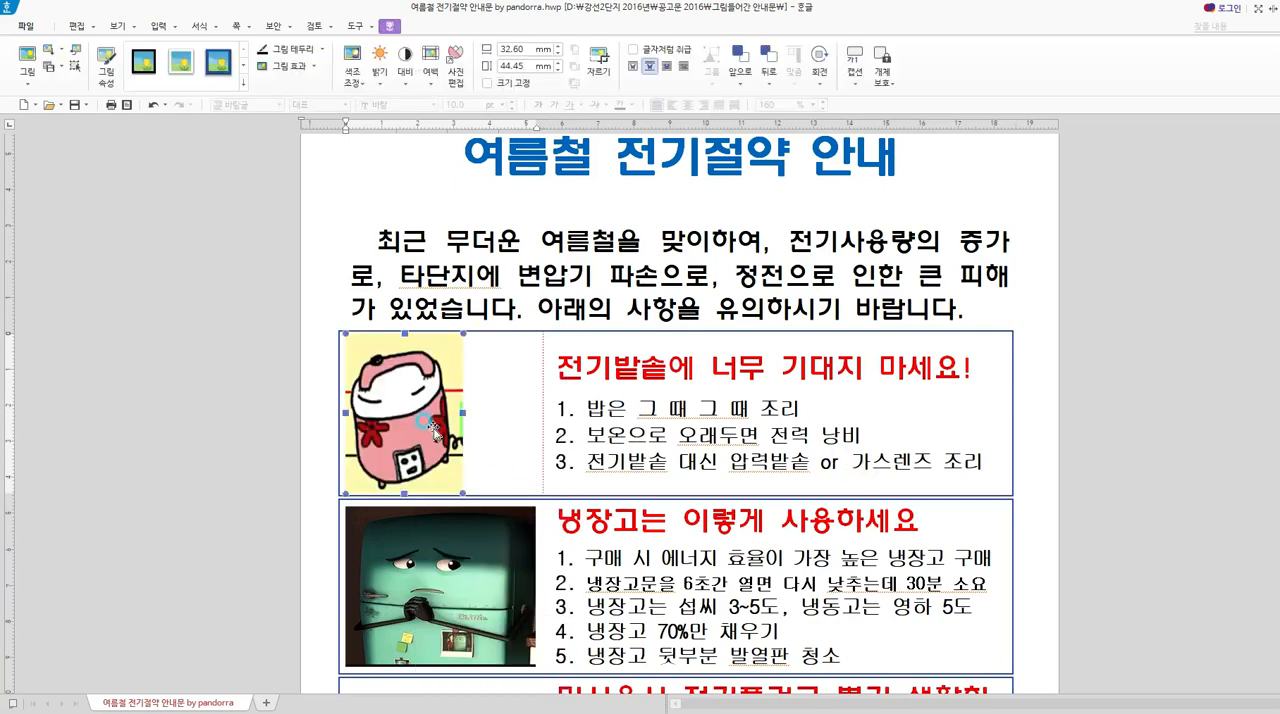
pyautogui.doubleClick(433, 428)
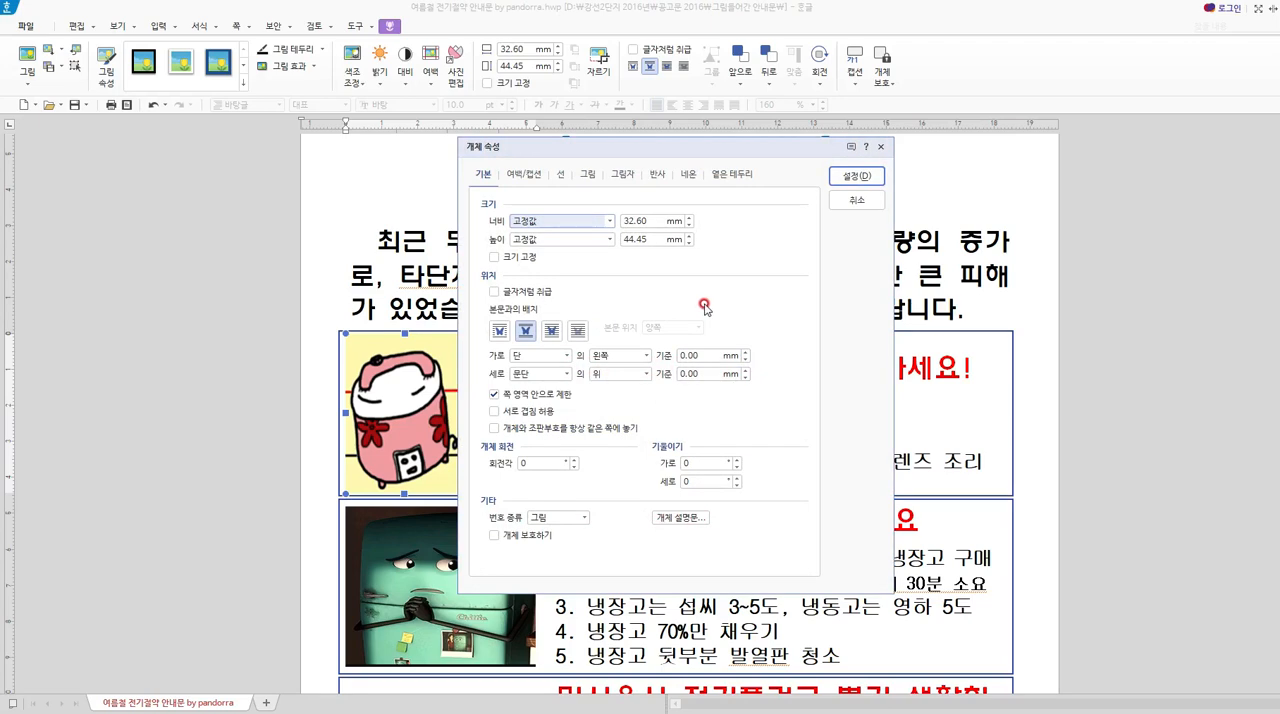
pyautogui.click(854, 203)
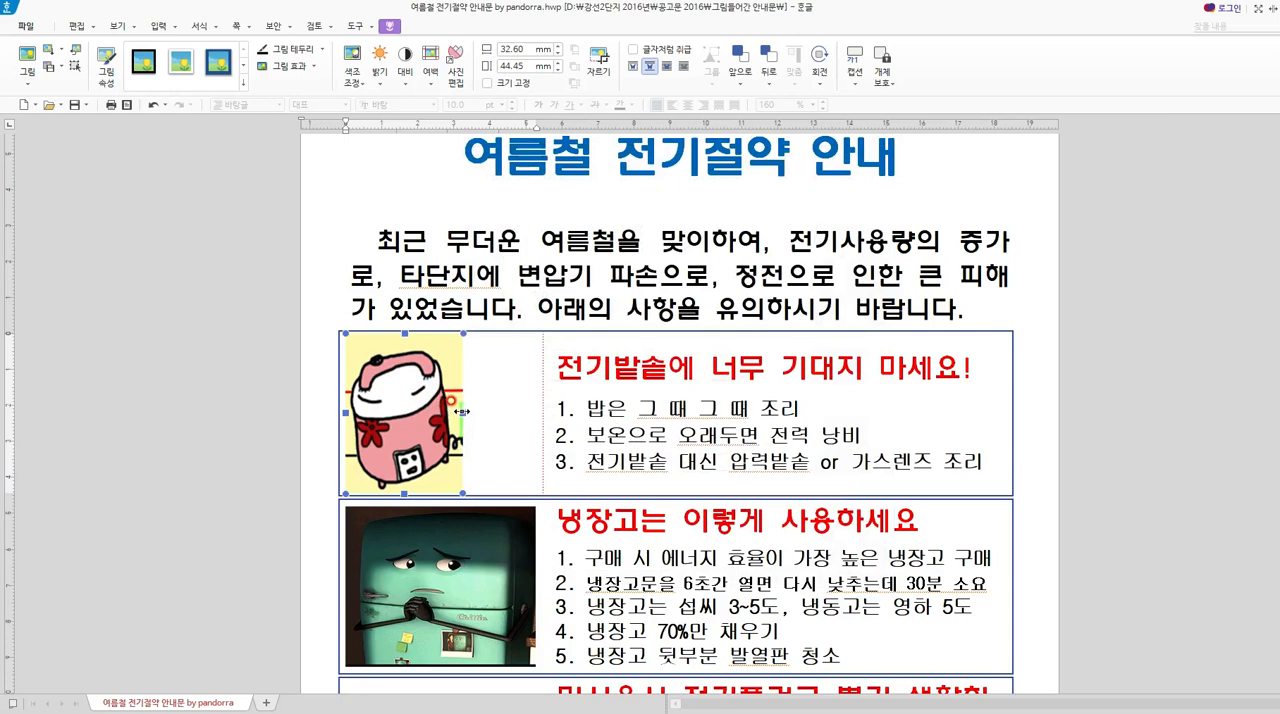
pyautogui.moveTo(462, 411); pyautogui.dragTo(537, 412)
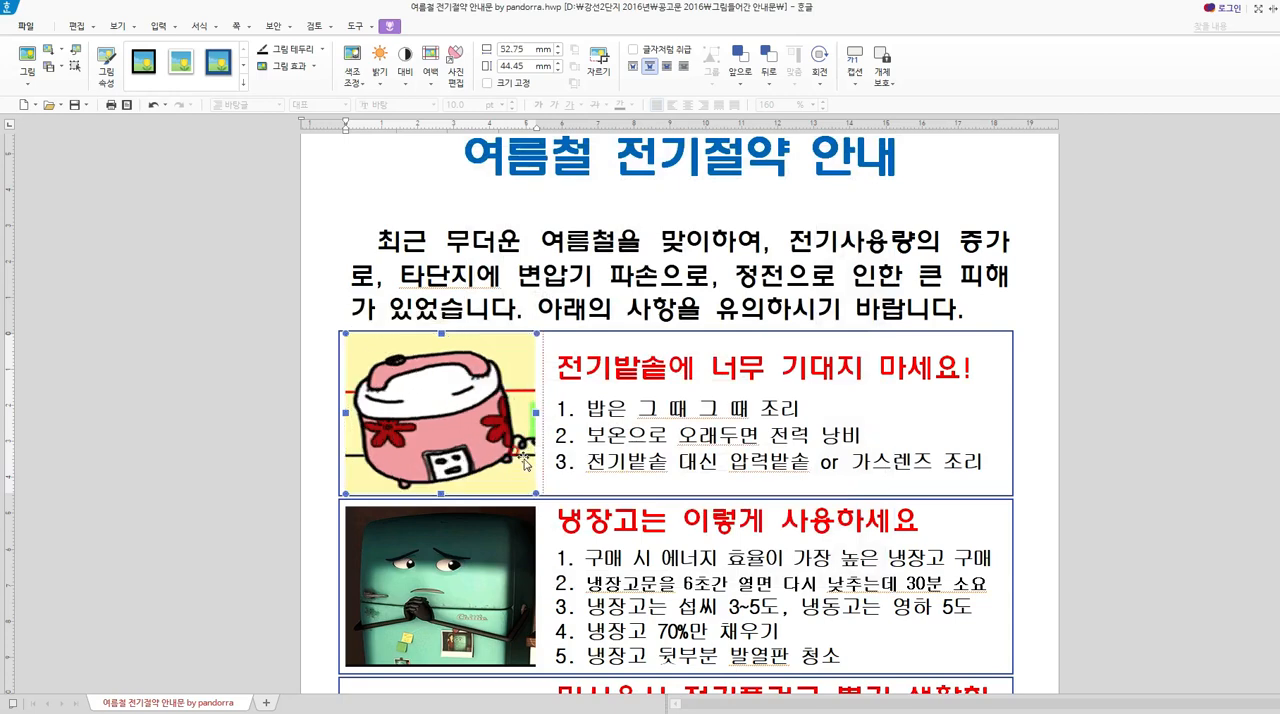
pyautogui.click(820, 441)
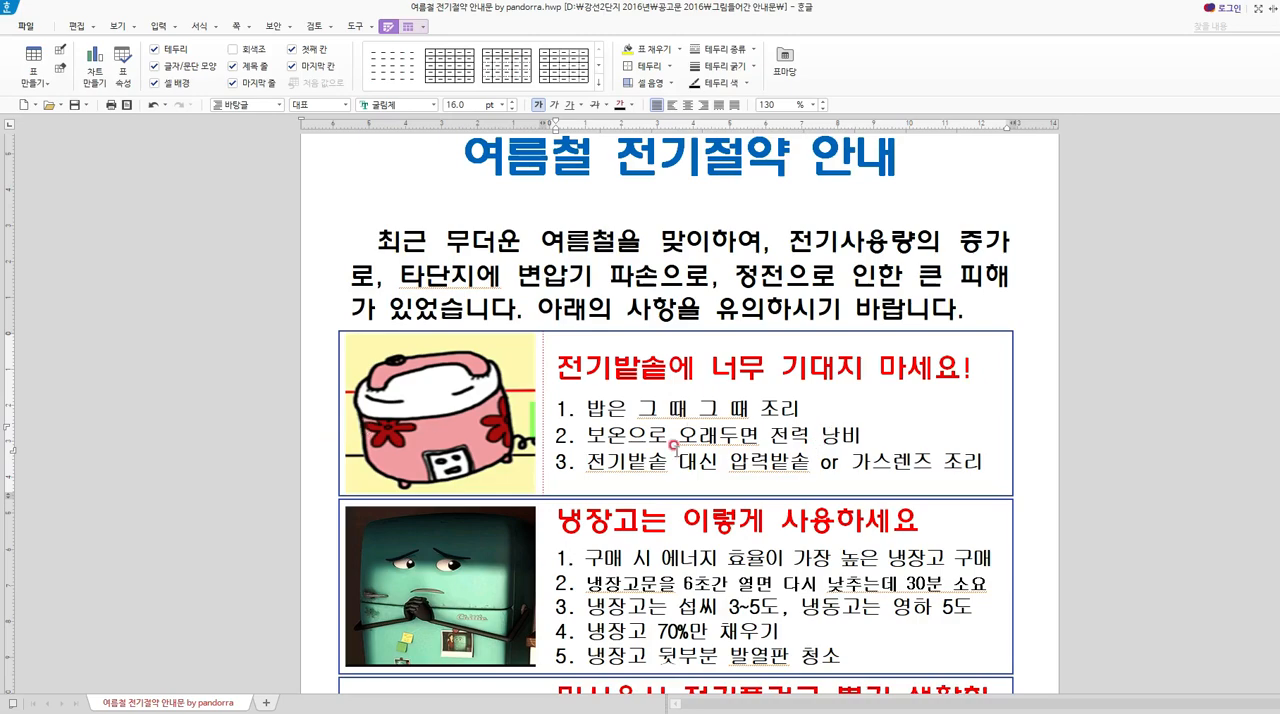
# Look over the notice's remaining tip boxes and closing block, and the appliance cards on the following page.
pyautogui.scroll(-3, 615, 566)
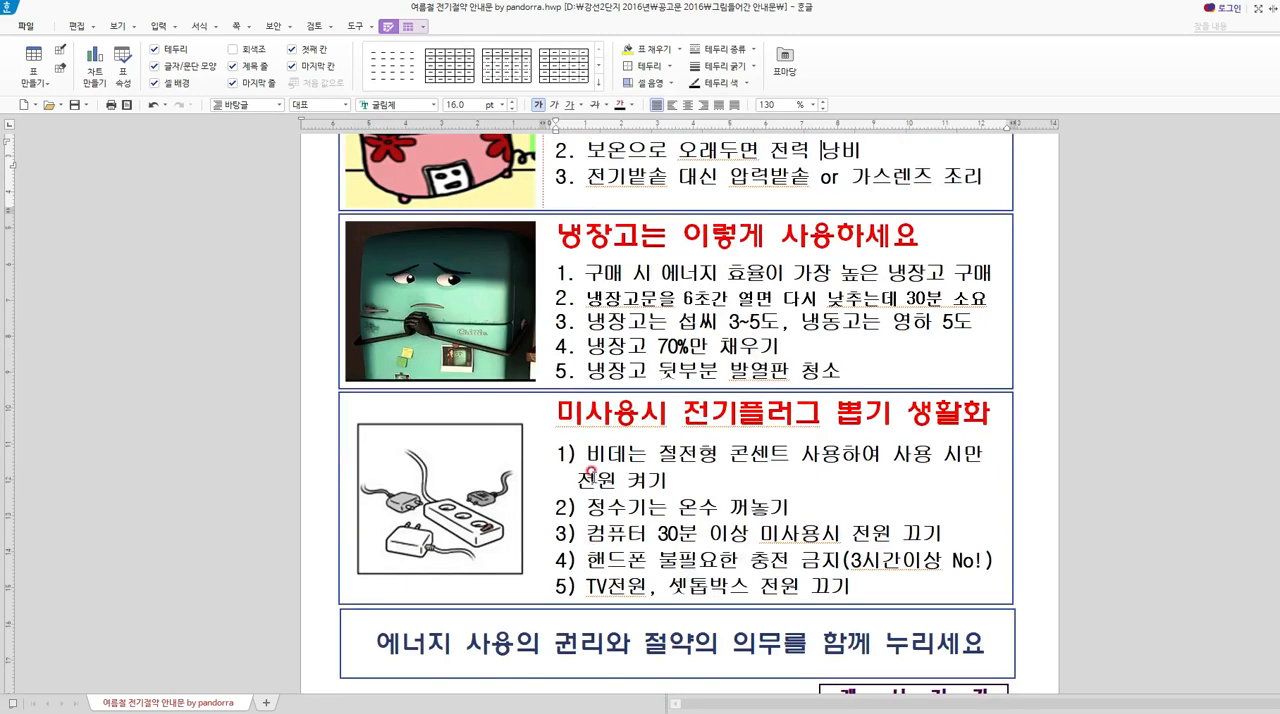
pyautogui.scroll(3, 592, 471)
pyautogui.scroll(-13, 616, 468)
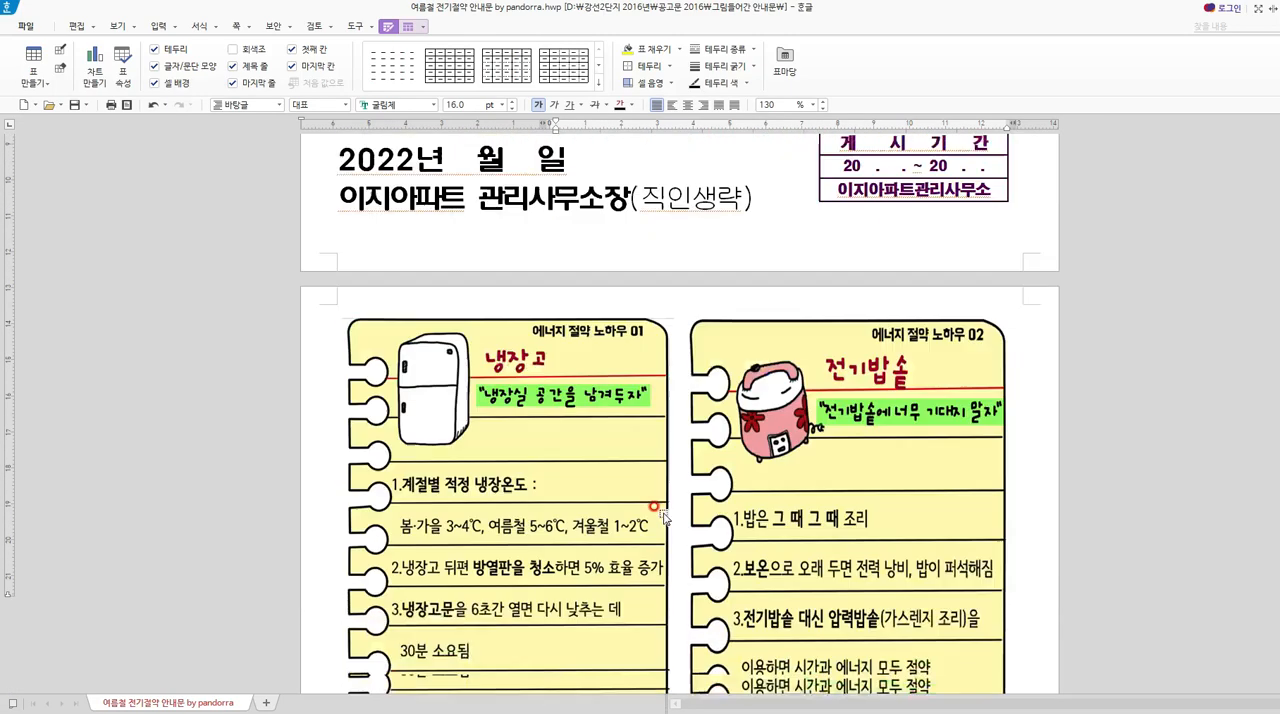
pyautogui.scroll(2, 675, 503)
pyautogui.scroll(2, 680, 503)
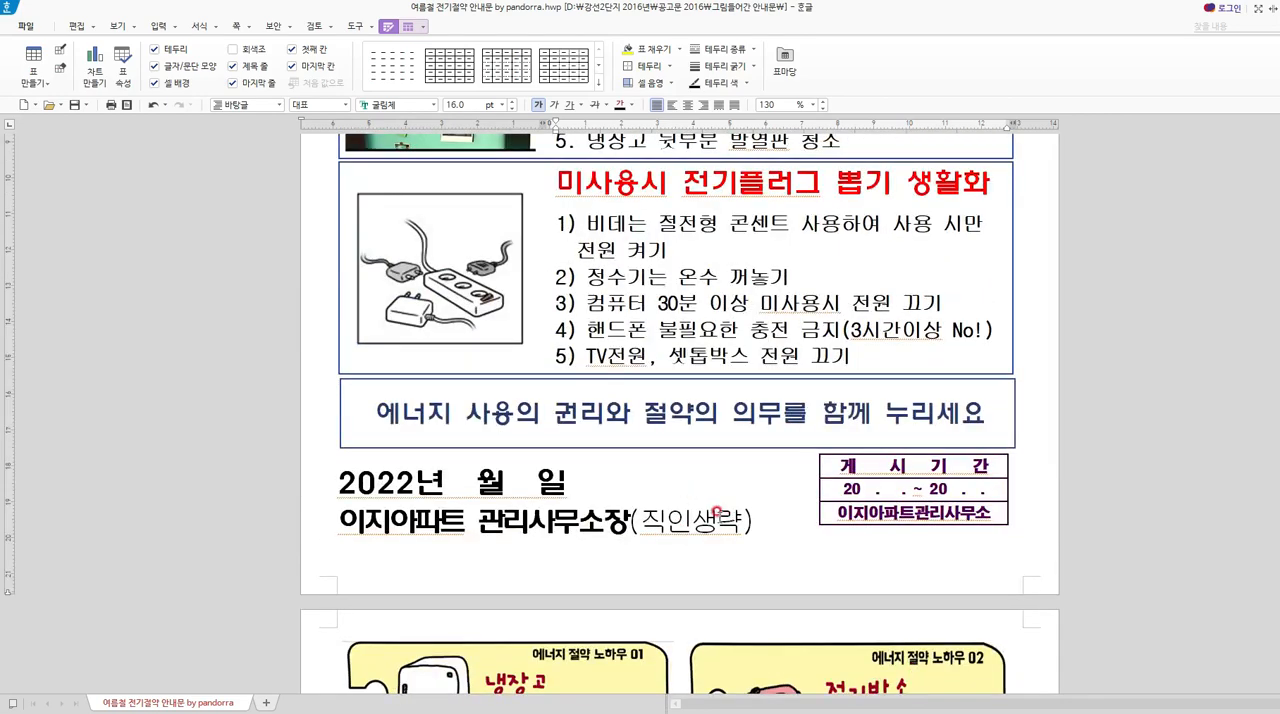
pyautogui.click(440, 397)
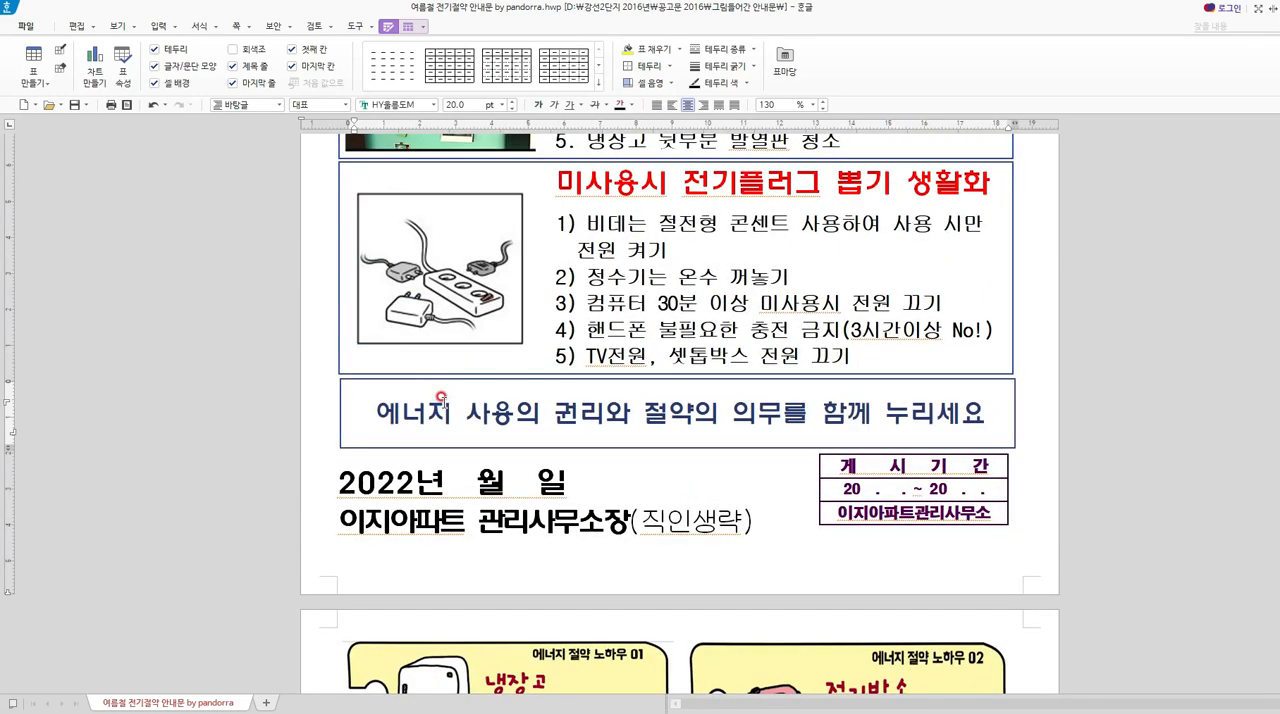
pyautogui.scroll(5, 440, 397)
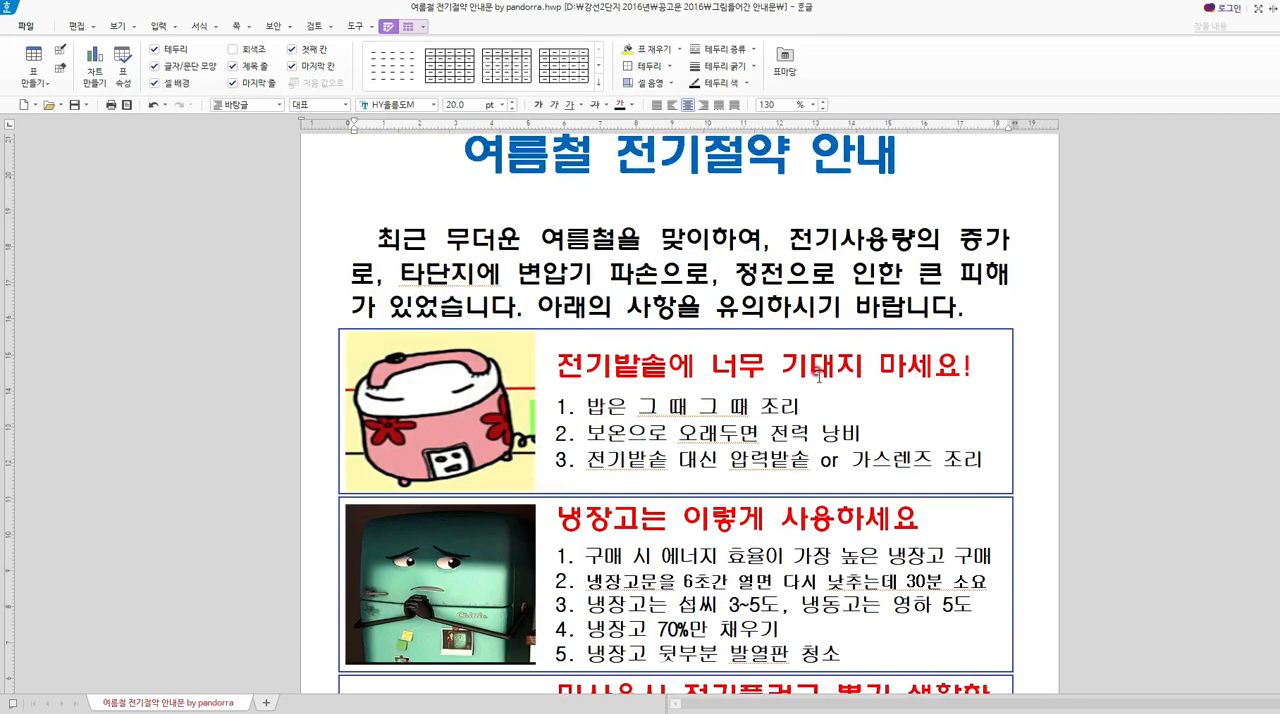
pyautogui.scroll(-7, 766, 494)
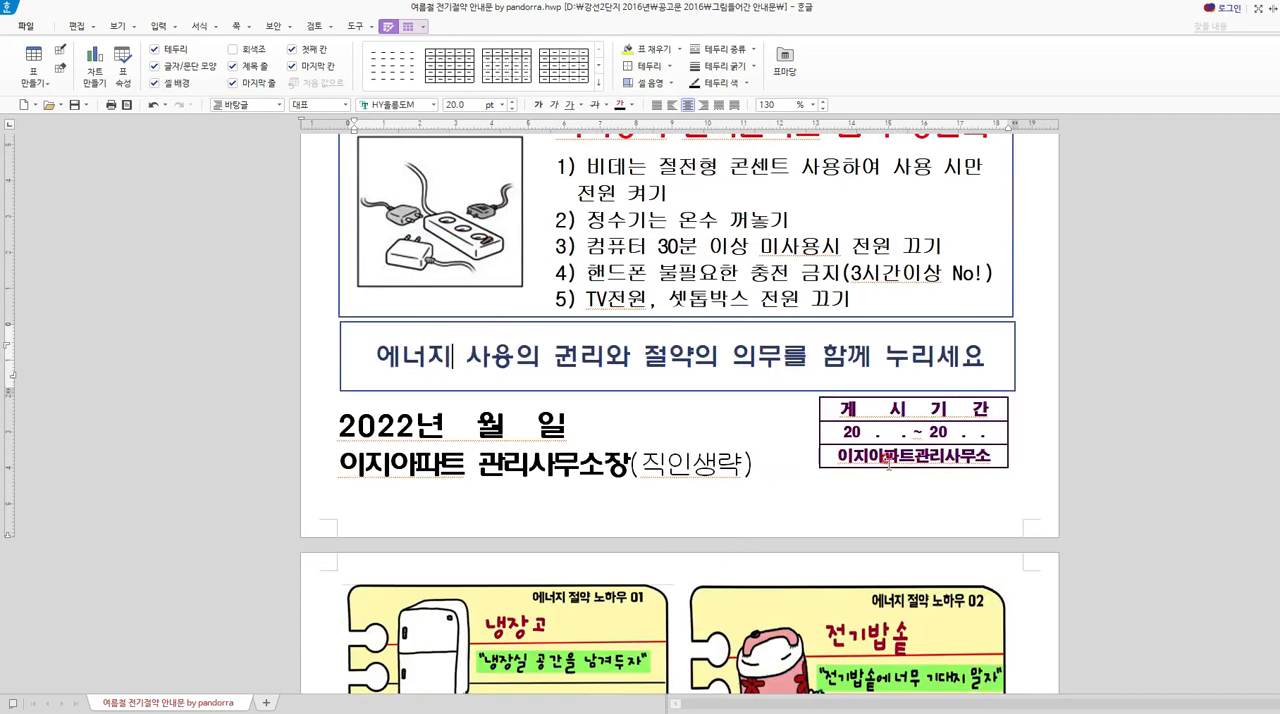
pyautogui.scroll(-3, 885, 465)
pyautogui.scroll(-3, 923, 505)
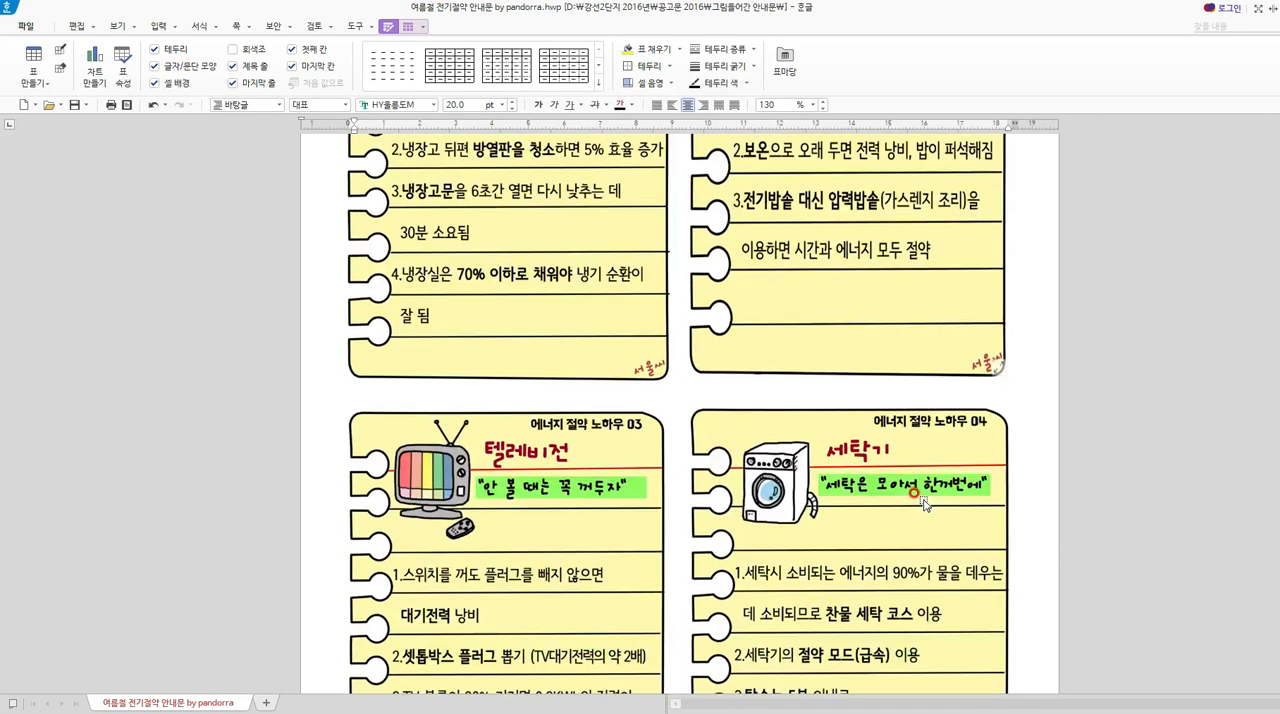
pyautogui.scroll(14, 923, 505)
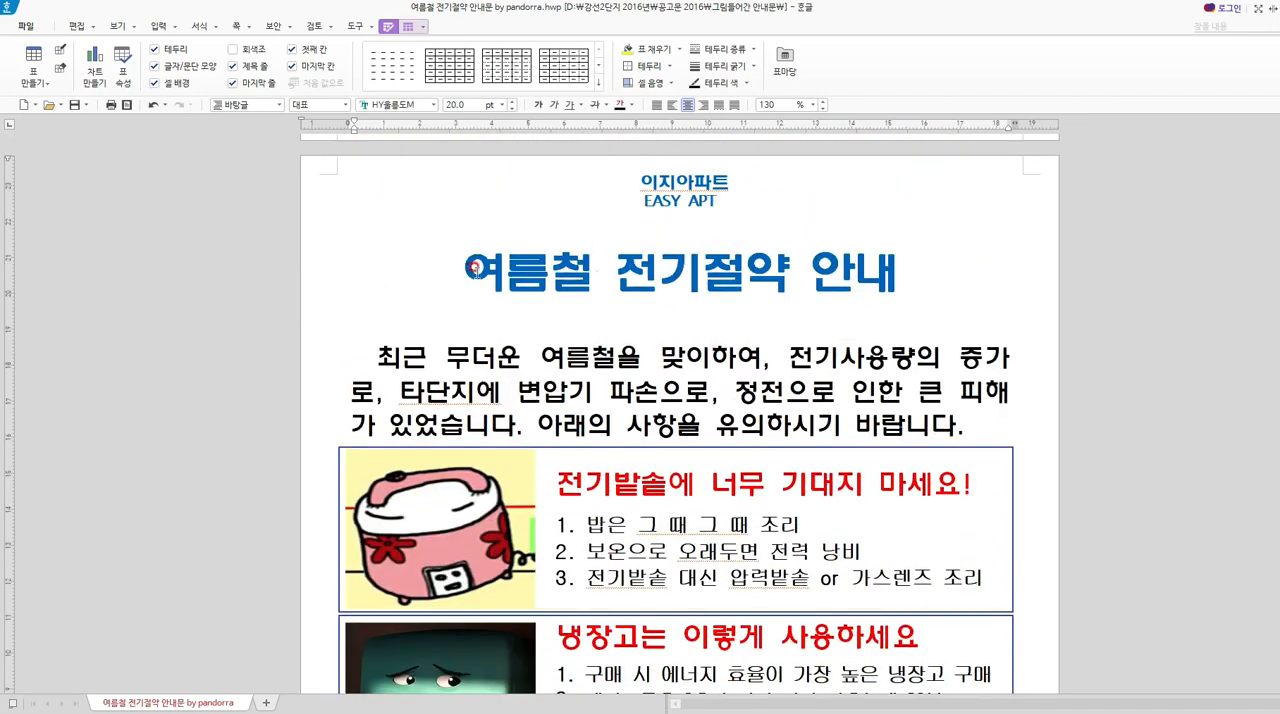
# Change the notice page's main heading to "에너지 절약 안내문", dropping the word "여름철".
pyautogui.click(619, 270)
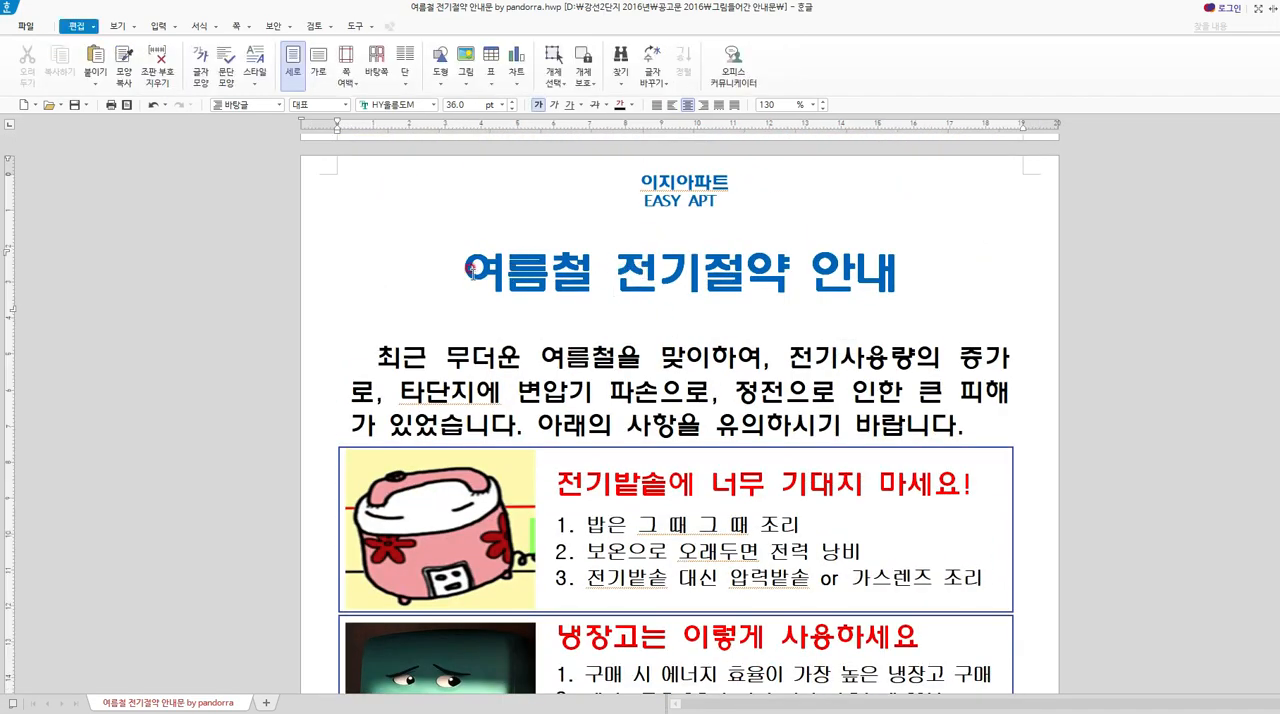
pyautogui.moveTo(466, 270); pyautogui.dragTo(850, 268)
pyautogui.click(714, 262)
pyautogui.moveTo(606, 270); pyautogui.dragTo(952, 268)
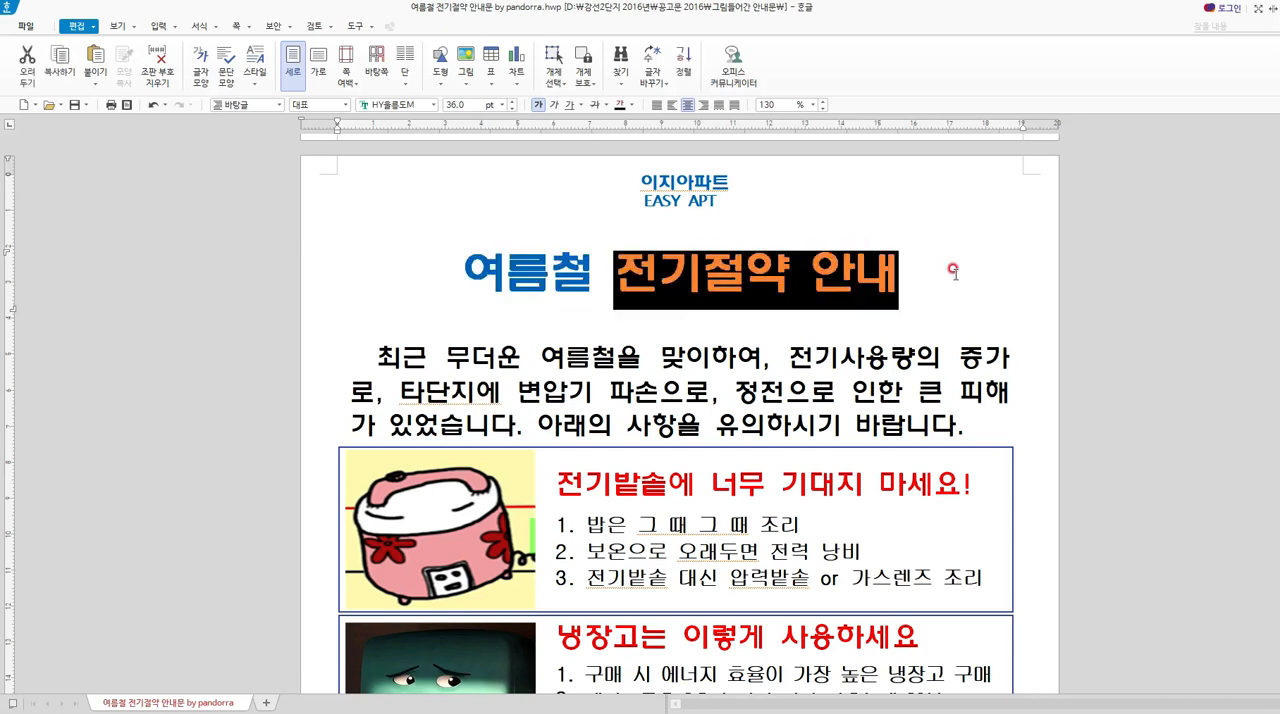
pyautogui.write('ㅇㄴ')
pyautogui.press('BackSpace')
pyautogui.write('ㅔ너지 절ㅇ')
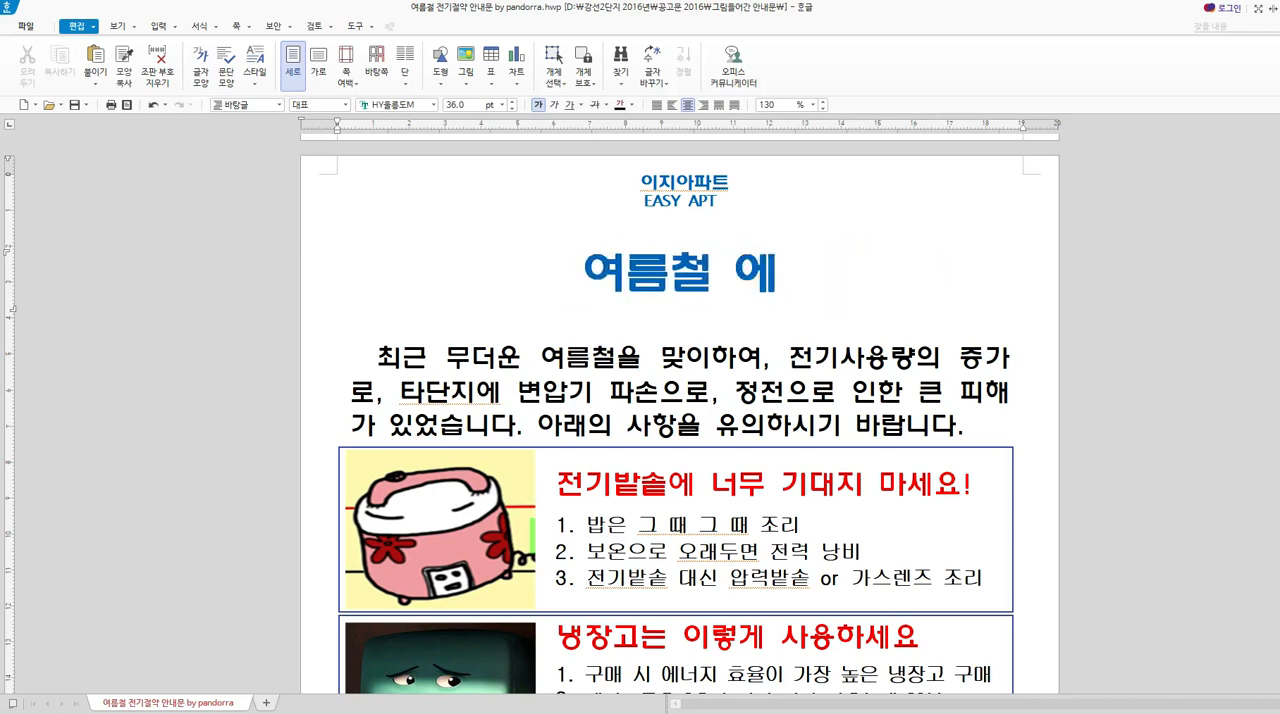
pyautogui.write('ㅑㄱ')
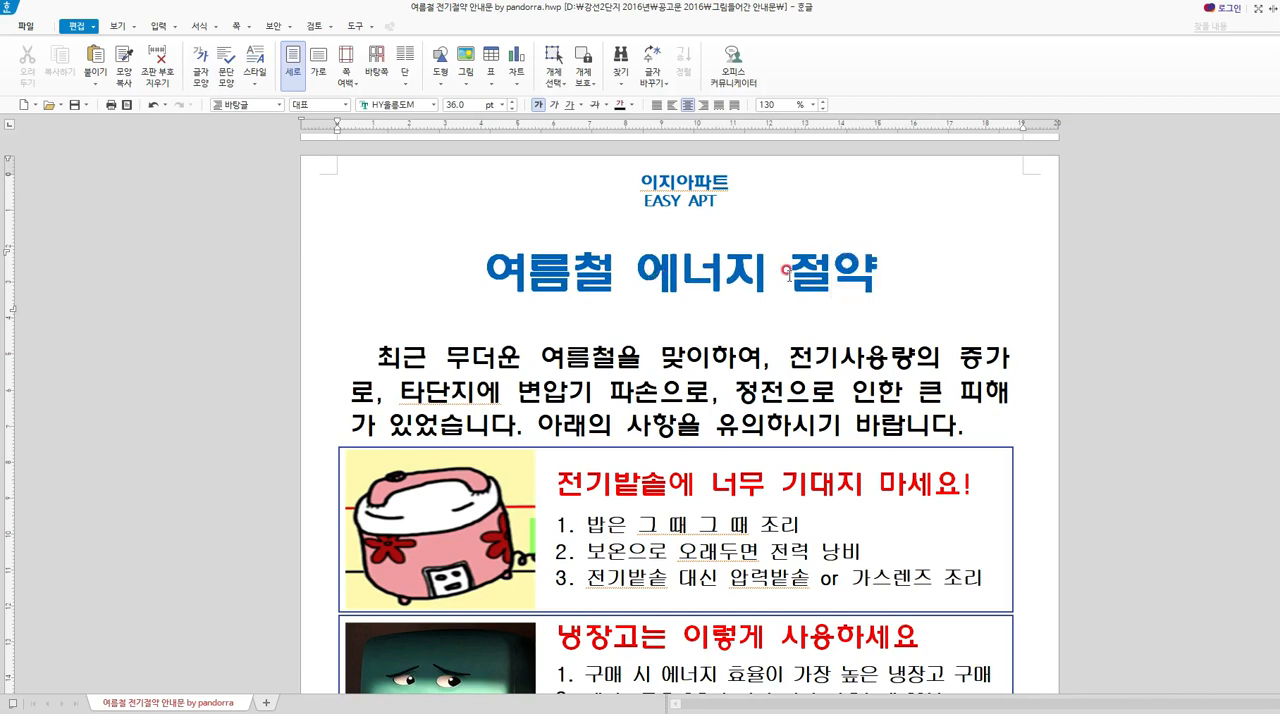
pyautogui.write(' ㅇㅏㄴㅐㅁㅜㄴ')
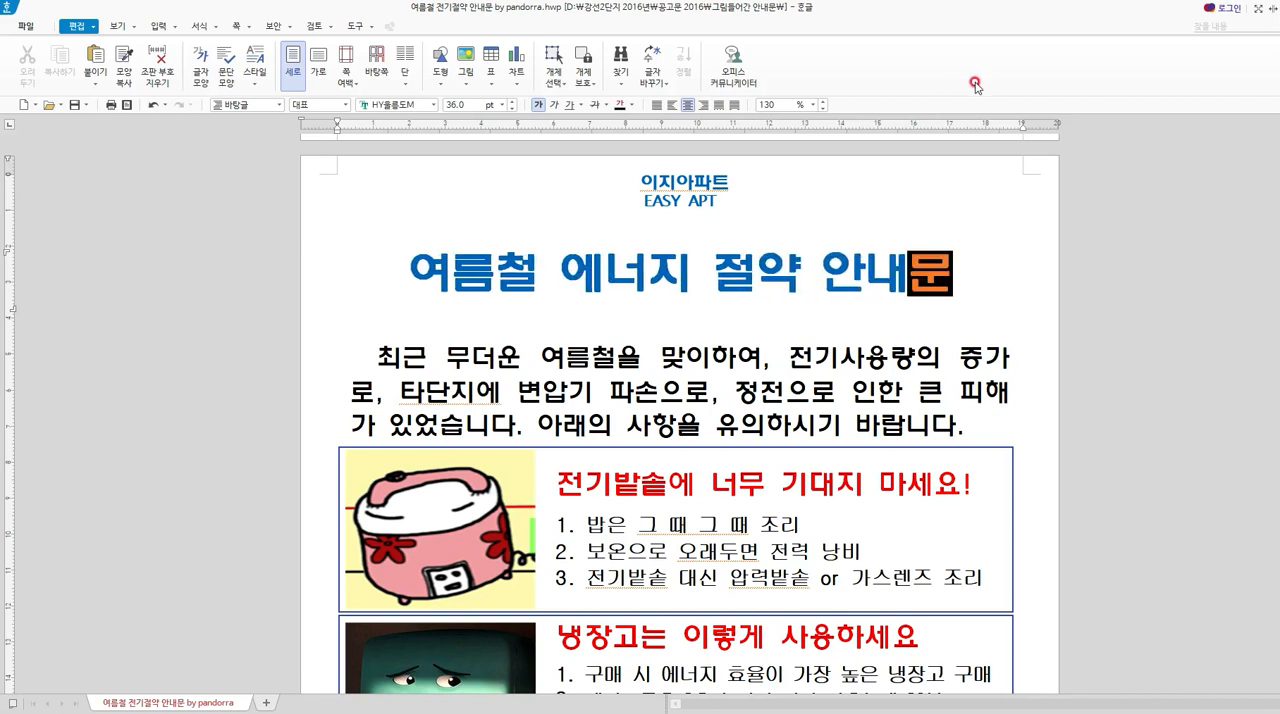
pyautogui.moveTo(558, 272); pyautogui.dragTo(408, 275)
pyautogui.press('Delete')
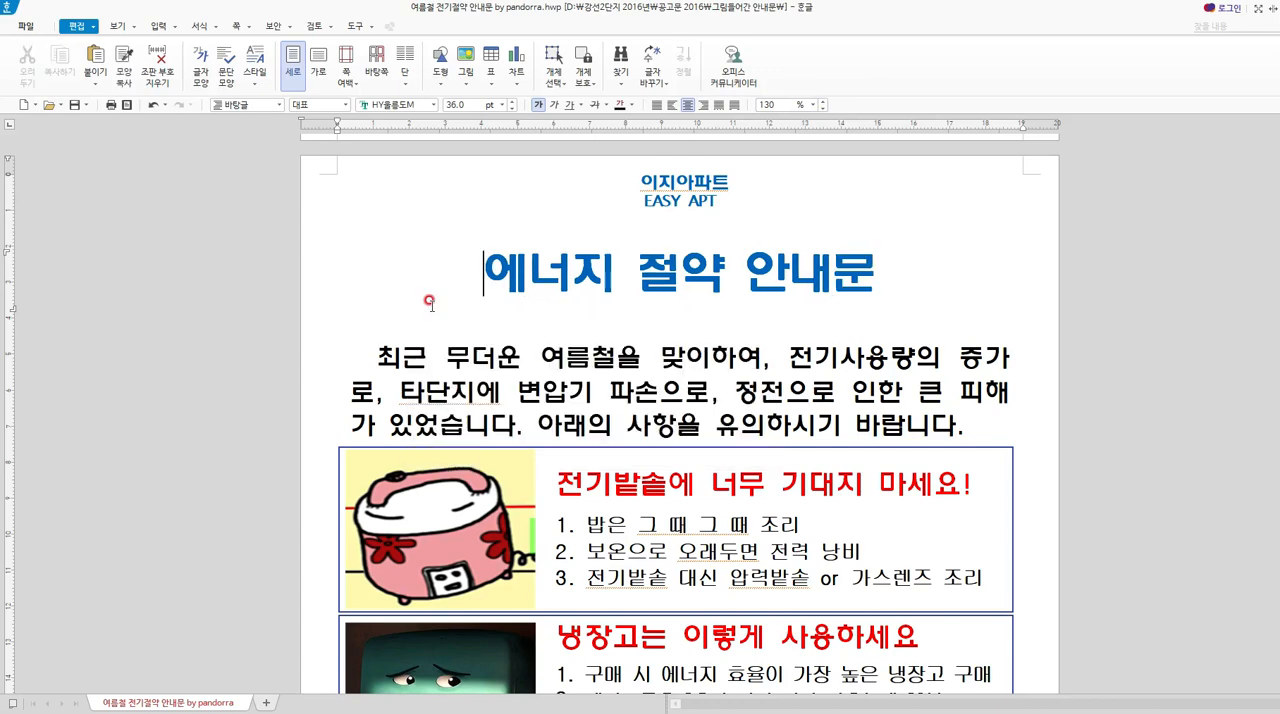
# Review the retitled notice from its heading to the closing signature, along with the television and washing machine cards.
pyautogui.scroll(-10, 710, 470)
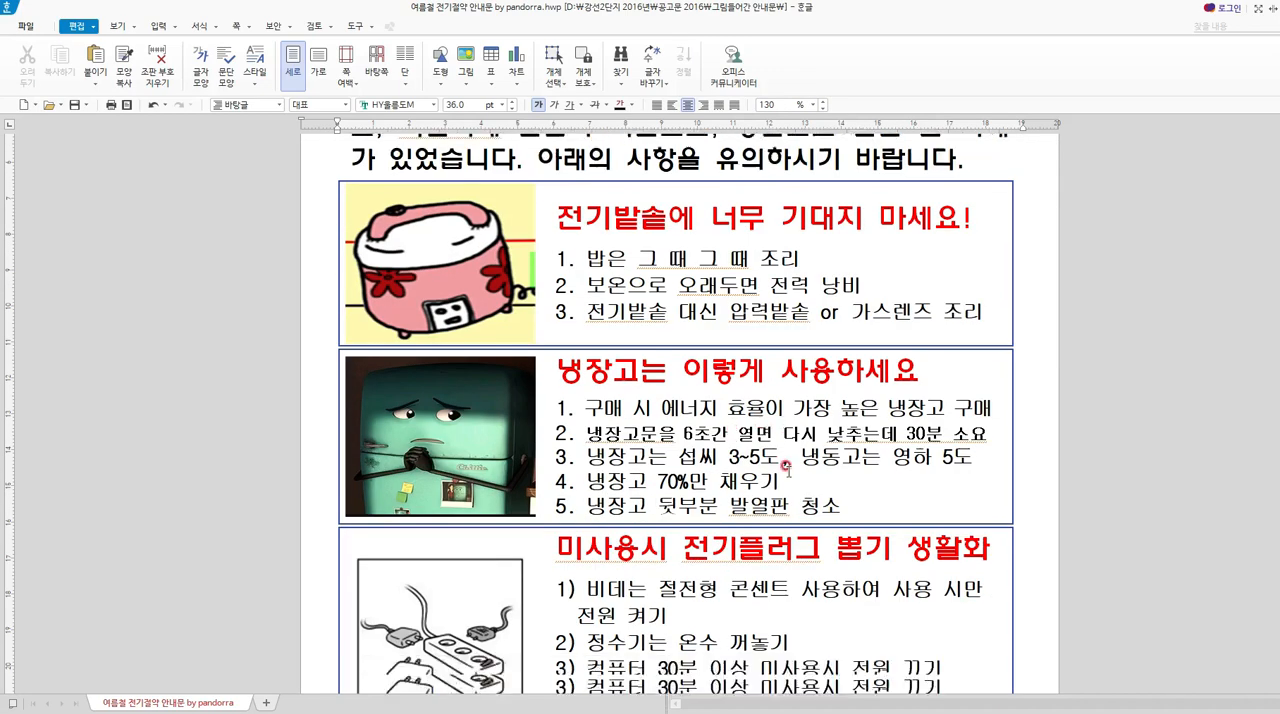
pyautogui.scroll(-10, 986, 608)
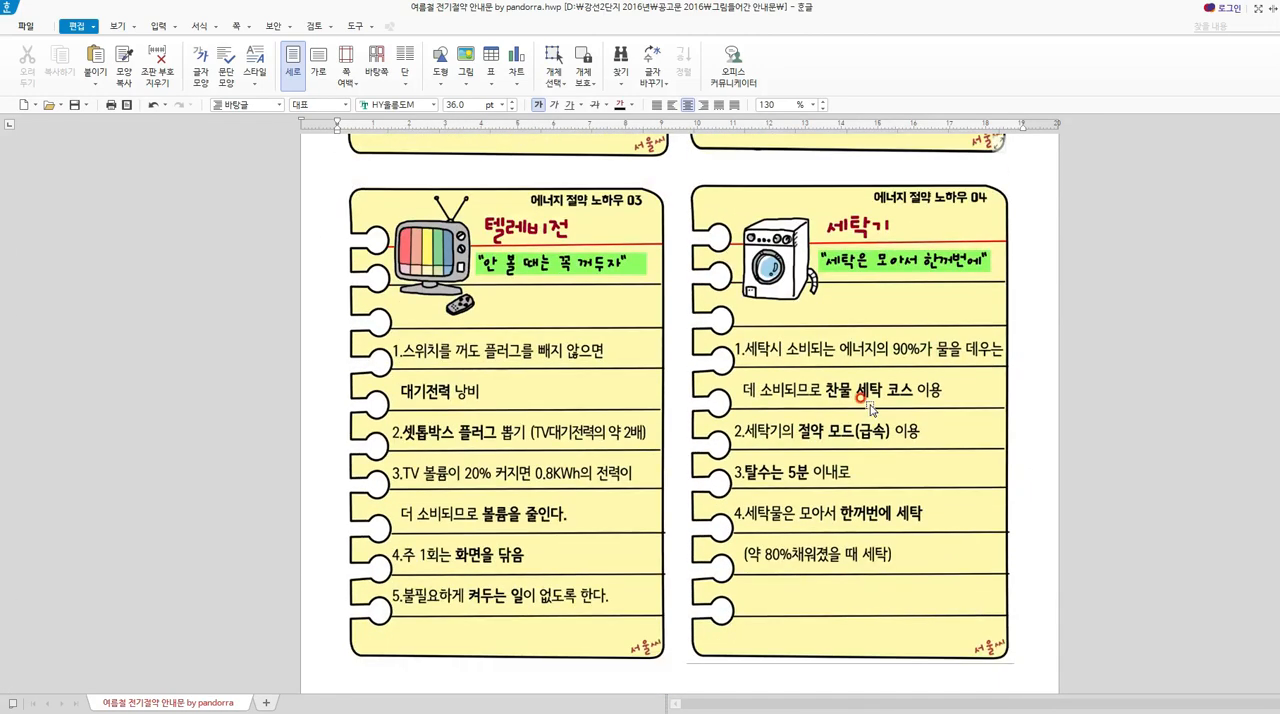
pyautogui.scroll(10, 567, 540)
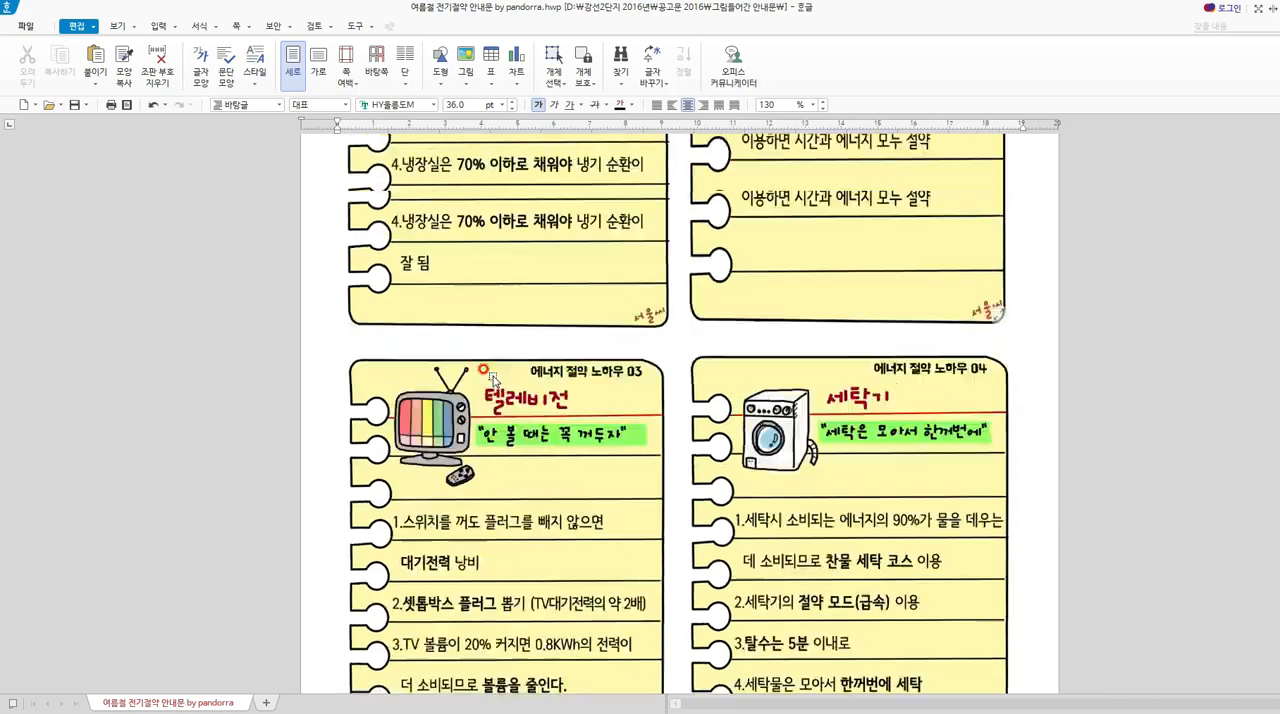
pyautogui.scroll(5, 493, 192)
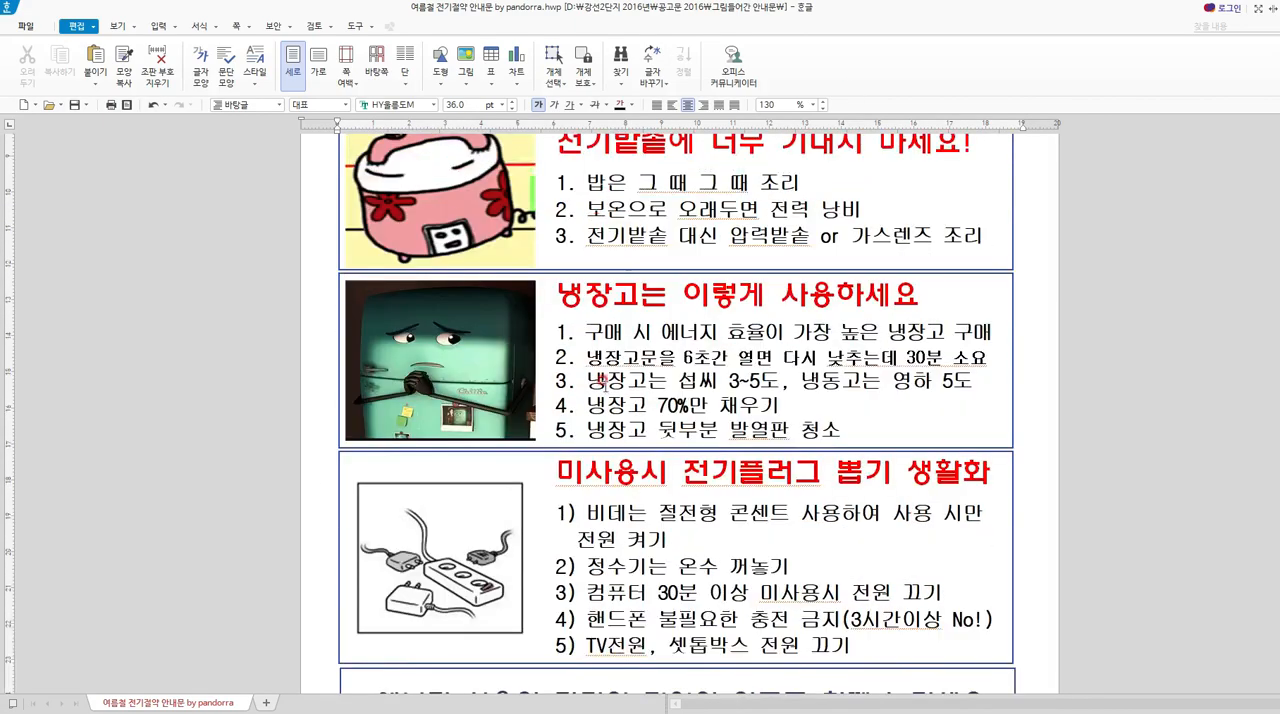
pyautogui.scroll(5, 497, 341)
pyautogui.scroll(3, 621, 290)
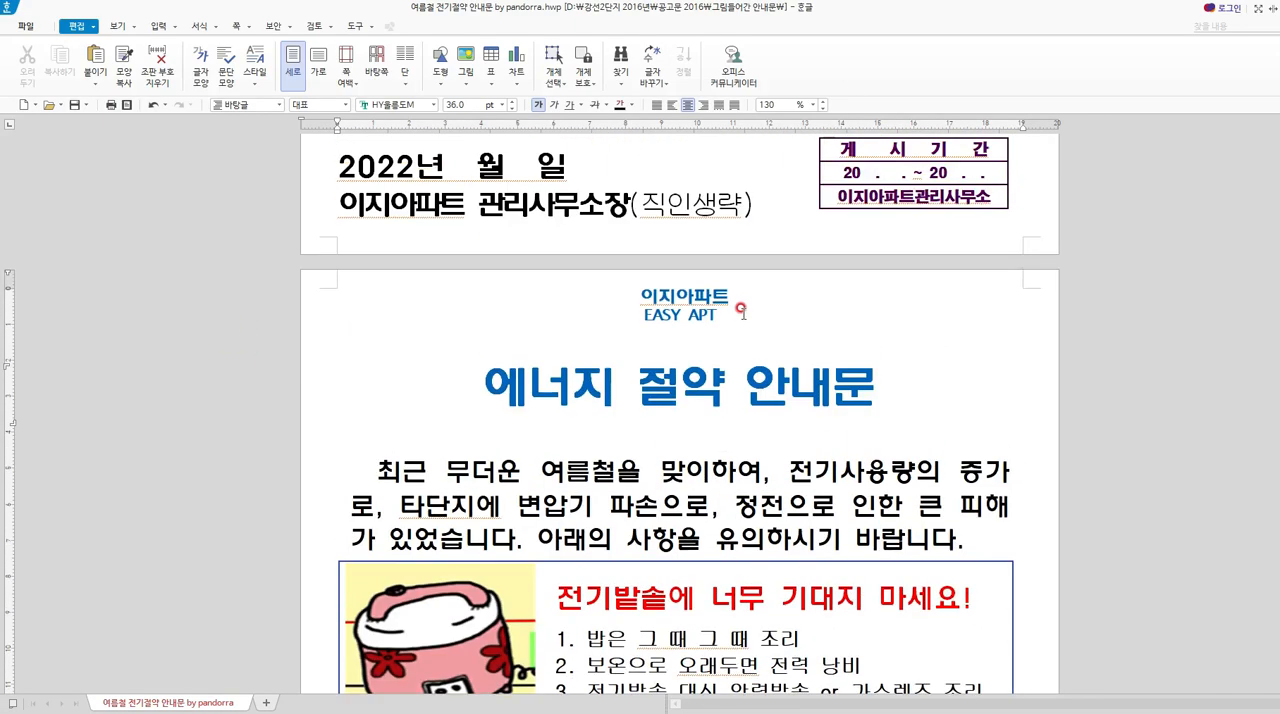
pyautogui.moveTo(622, 287); pyautogui.dragTo(948, 628)
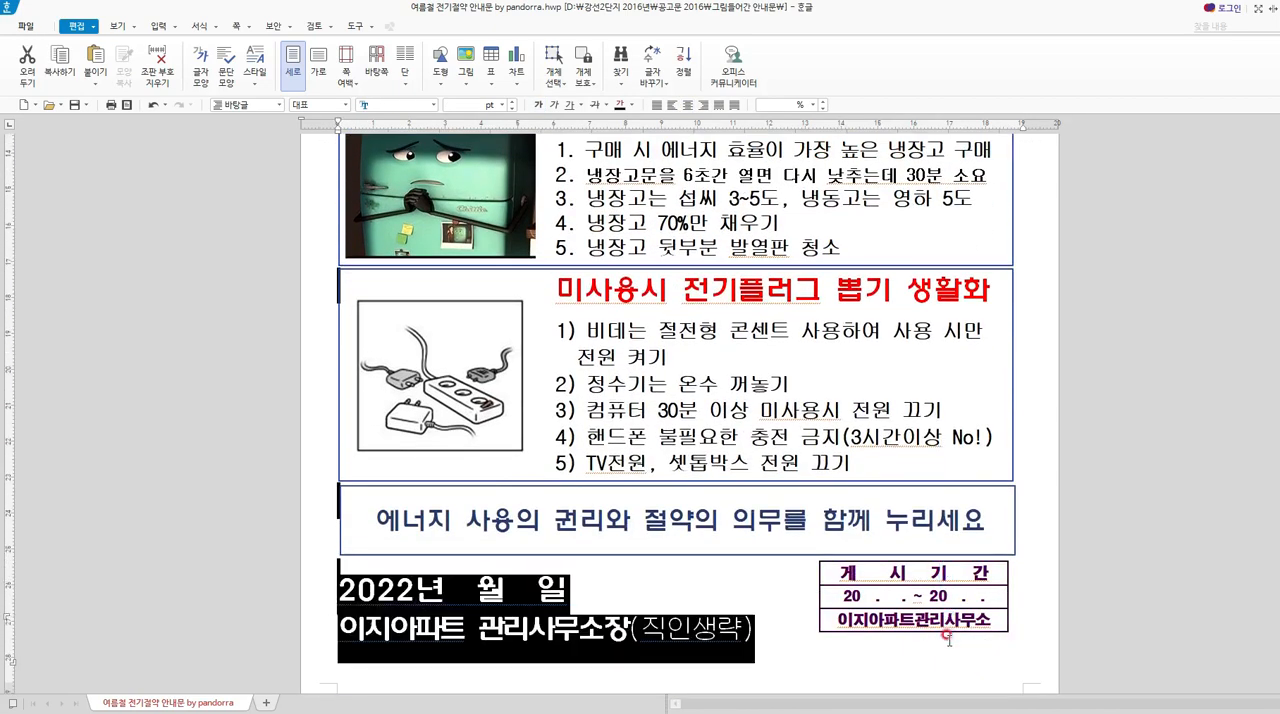
pyautogui.click(707, 640)
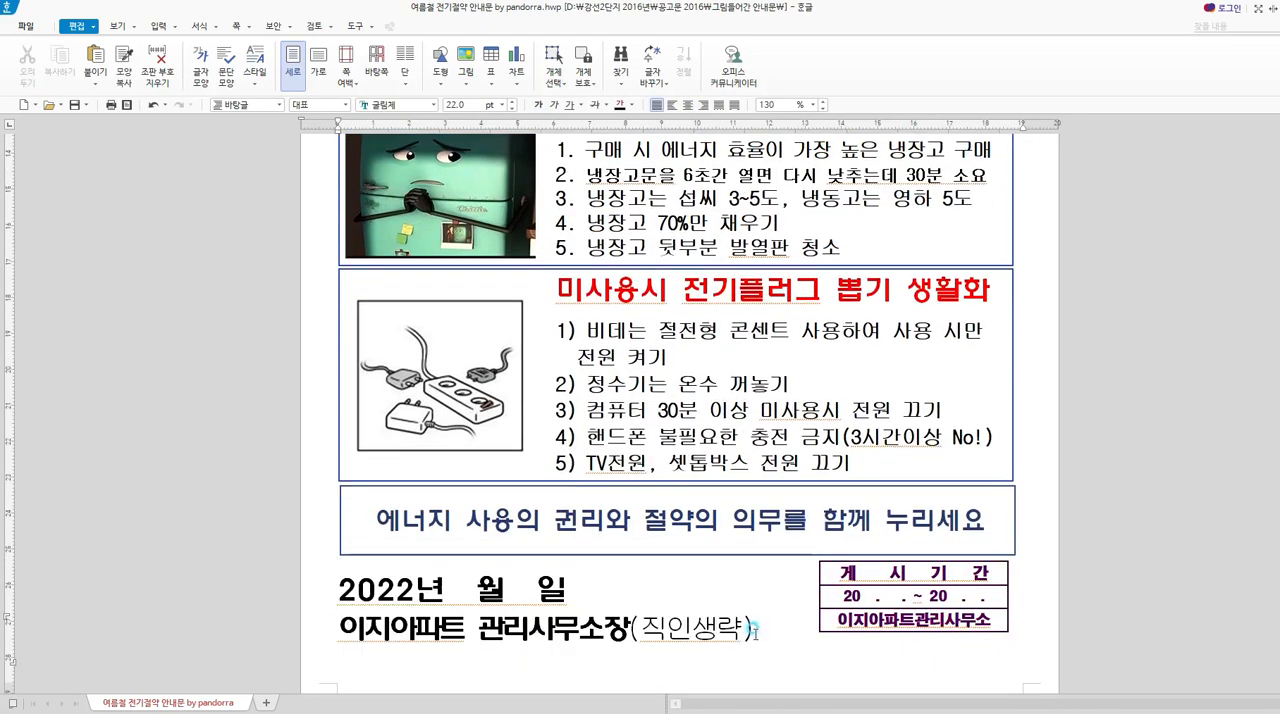
# Delete the rice cooker, refrigerator and unplugging tip boxes from the pasted copy of the energy-saving notice.
pyautogui.scroll(-2, 707, 640)
pyautogui.scroll(-5, 750, 624)
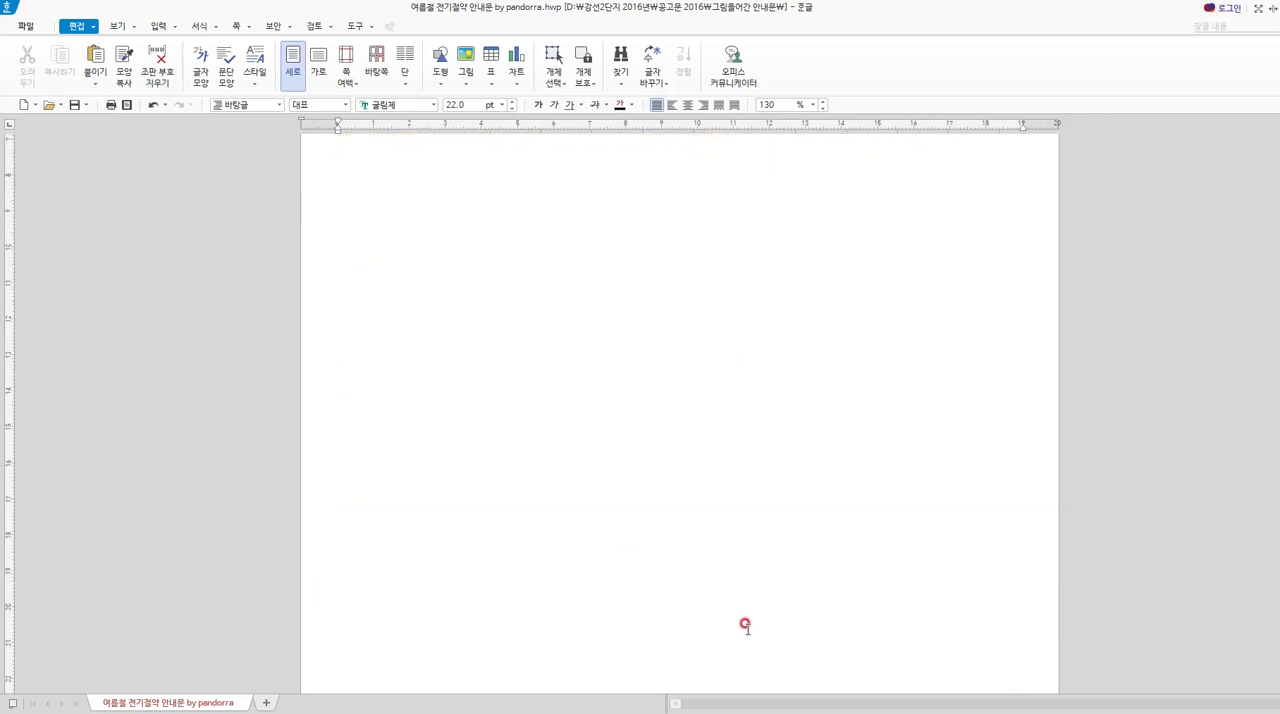
pyautogui.click(400, 220)
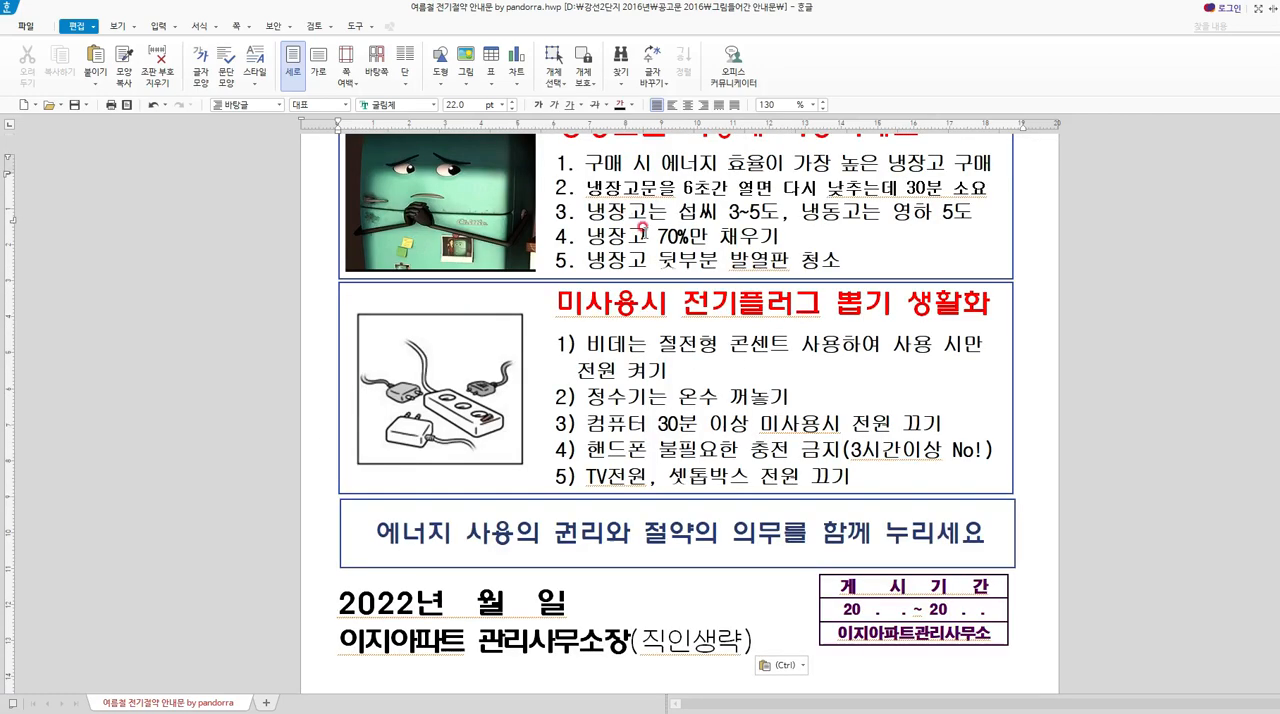
pyautogui.scroll(10, 548, 337)
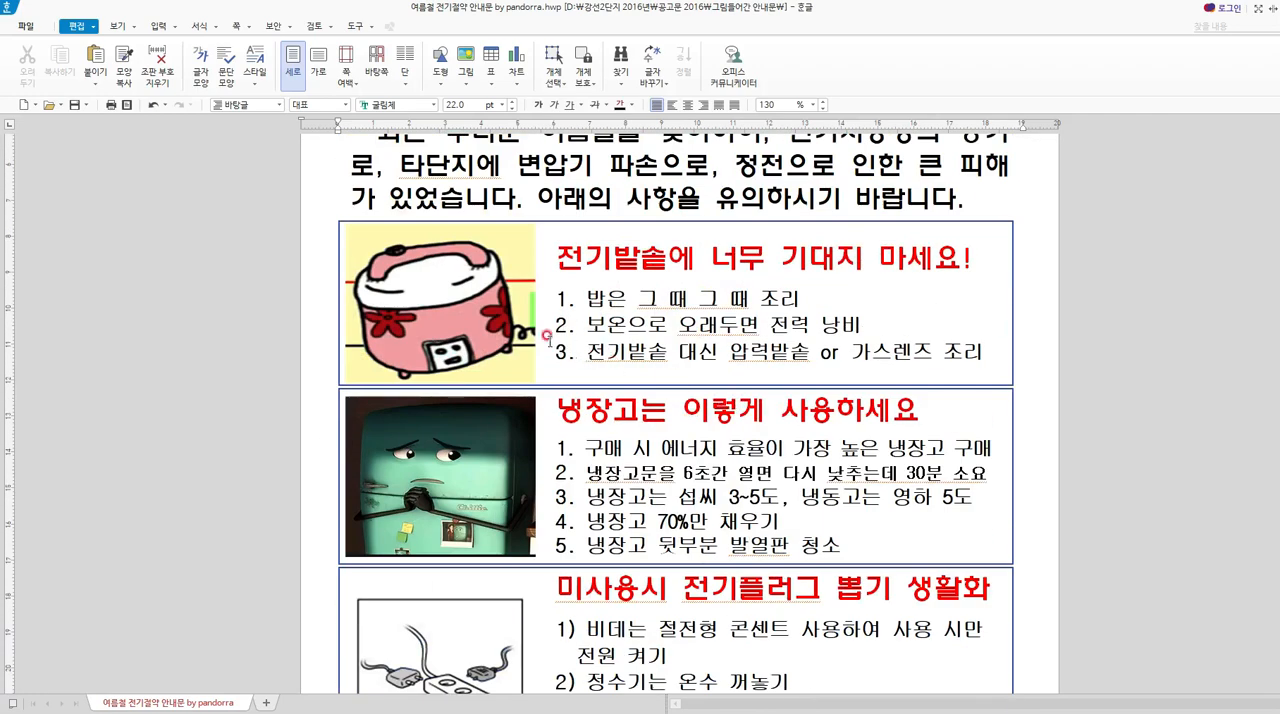
pyautogui.click(384, 220)
pyautogui.press('Delete')
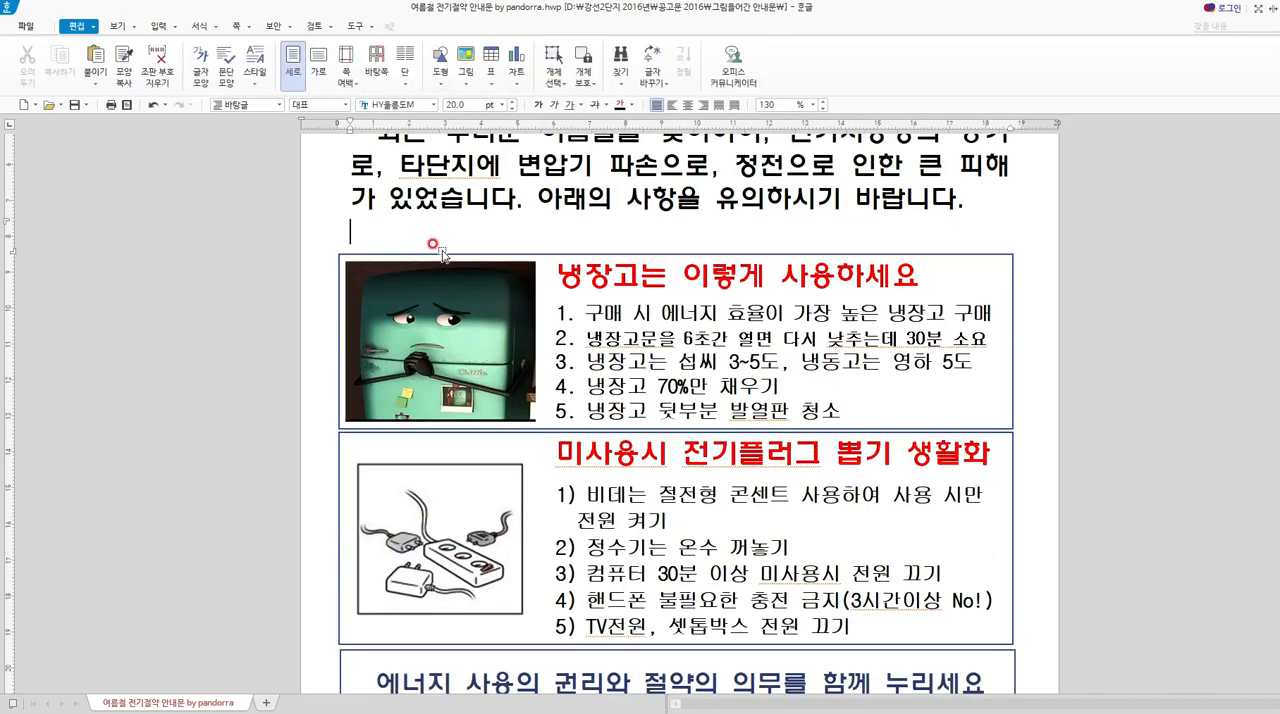
pyautogui.click(442, 254)
pyautogui.press('Delete')
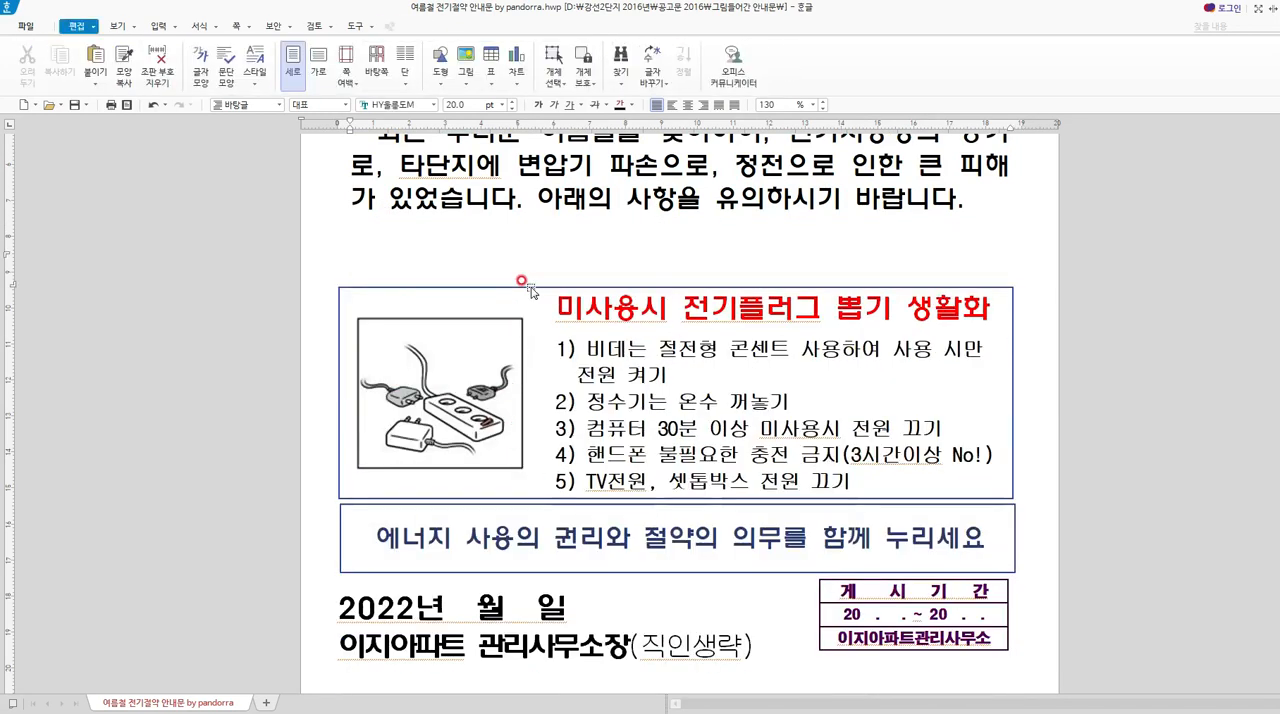
pyautogui.click(523, 287)
pyautogui.press('Delete')
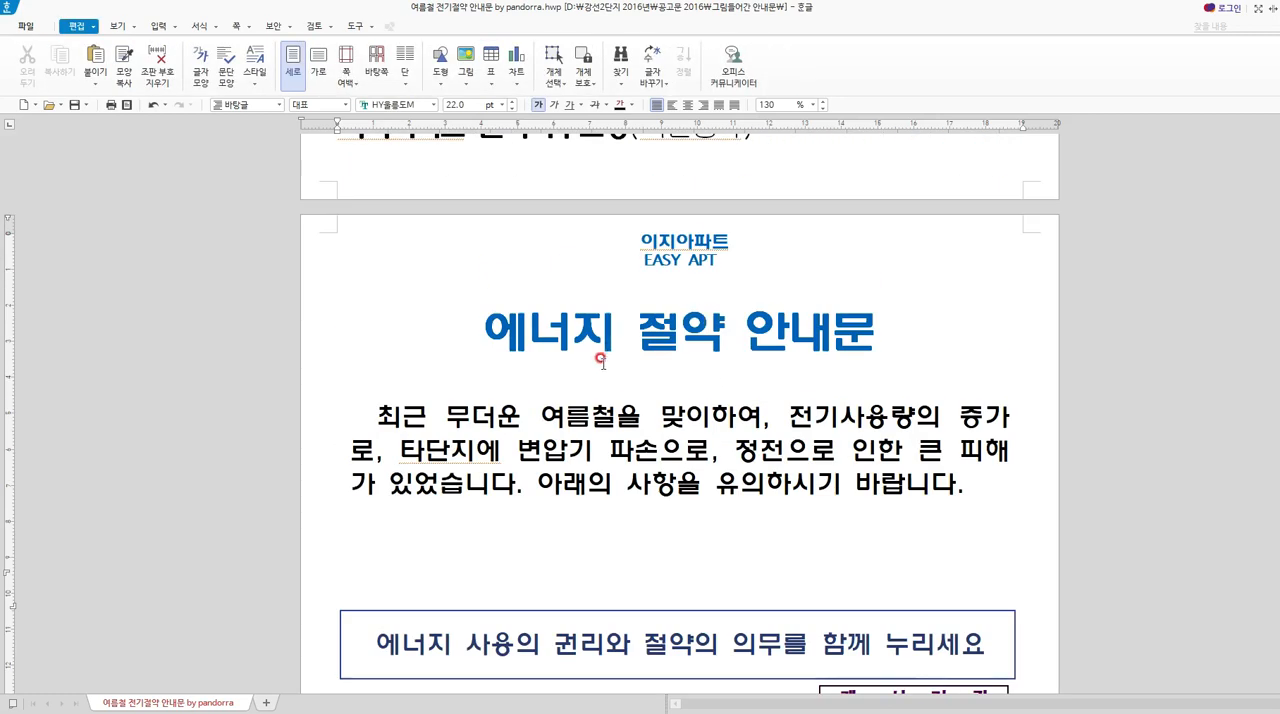
# Remove the transformer damage and blackout wording from the copy's introduction, ending its first sentence with "전기사용량의 증가하였습니다.".
pyautogui.scroll(-3, 604, 385)
pyautogui.scroll(3, 606, 402)
pyautogui.scroll(5, 421, 428)
pyautogui.scroll(-5, 420, 415)
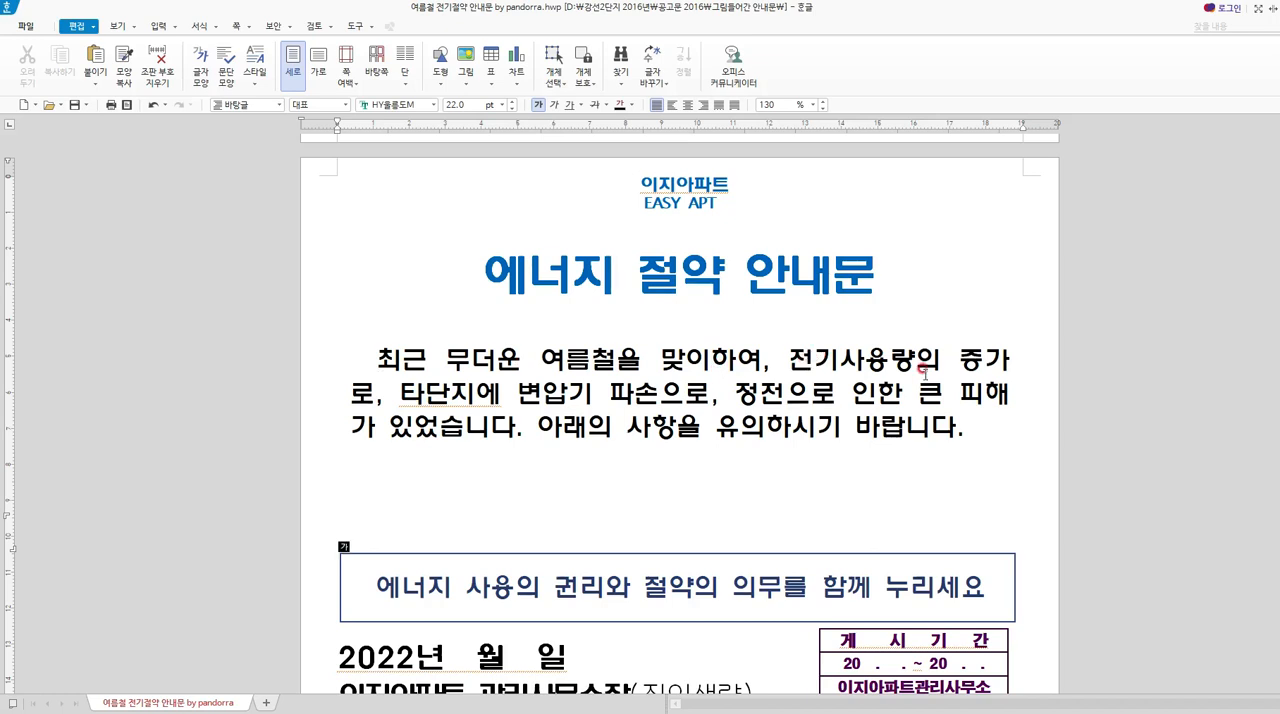
pyautogui.moveTo(399, 386); pyautogui.dragTo(711, 386)
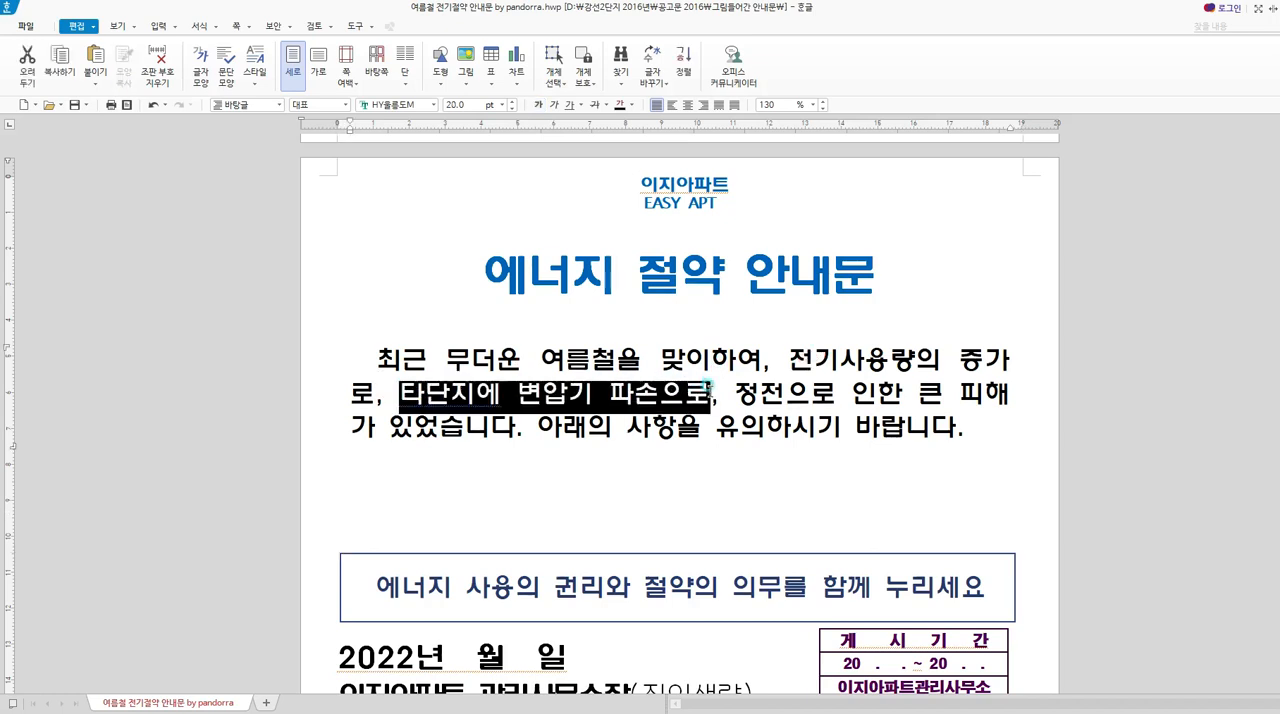
pyautogui.press('Delete')
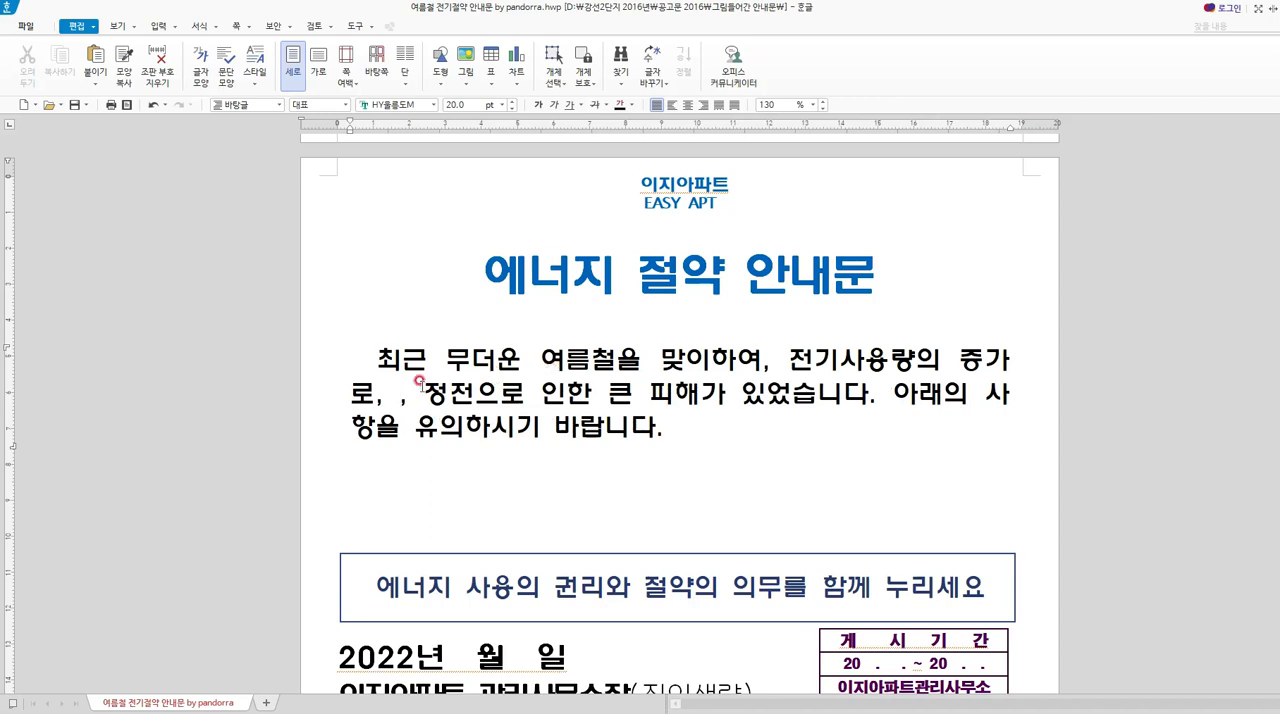
pyautogui.moveTo(397, 397); pyautogui.dragTo(880, 398)
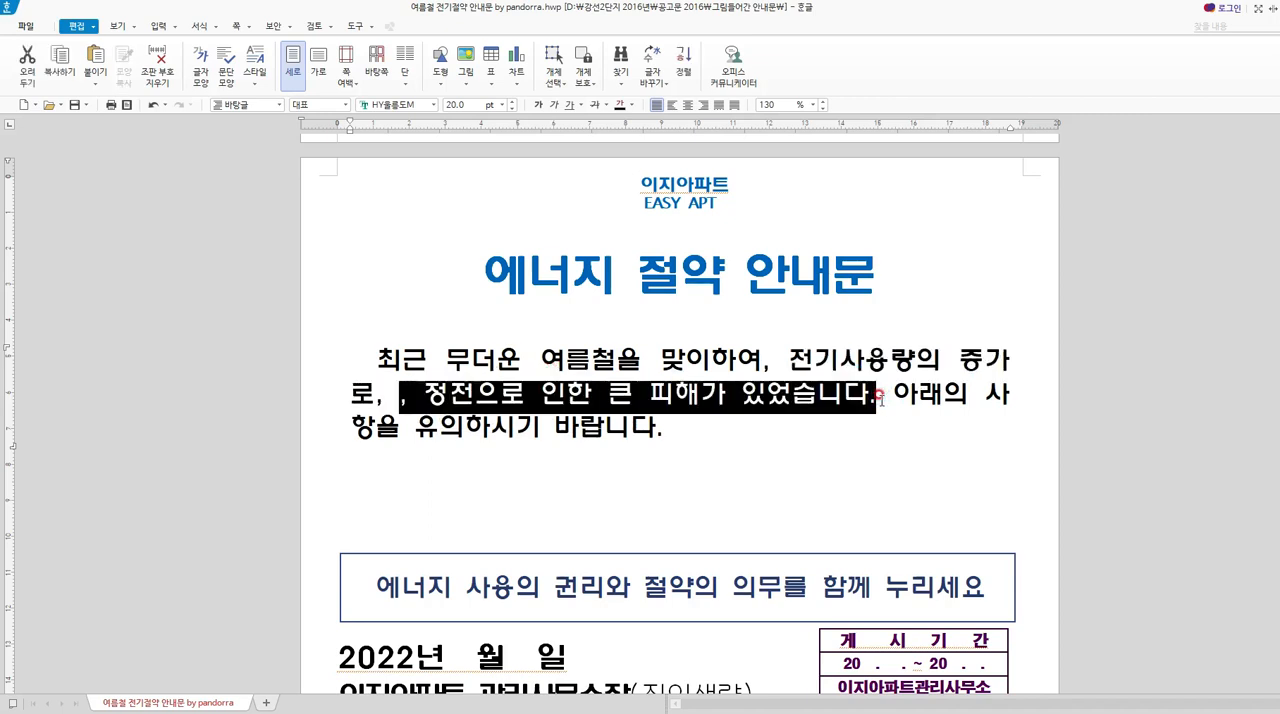
pyautogui.press('Delete')
pyautogui.press('BackSpace')
pyautogui.press('BackSpace')
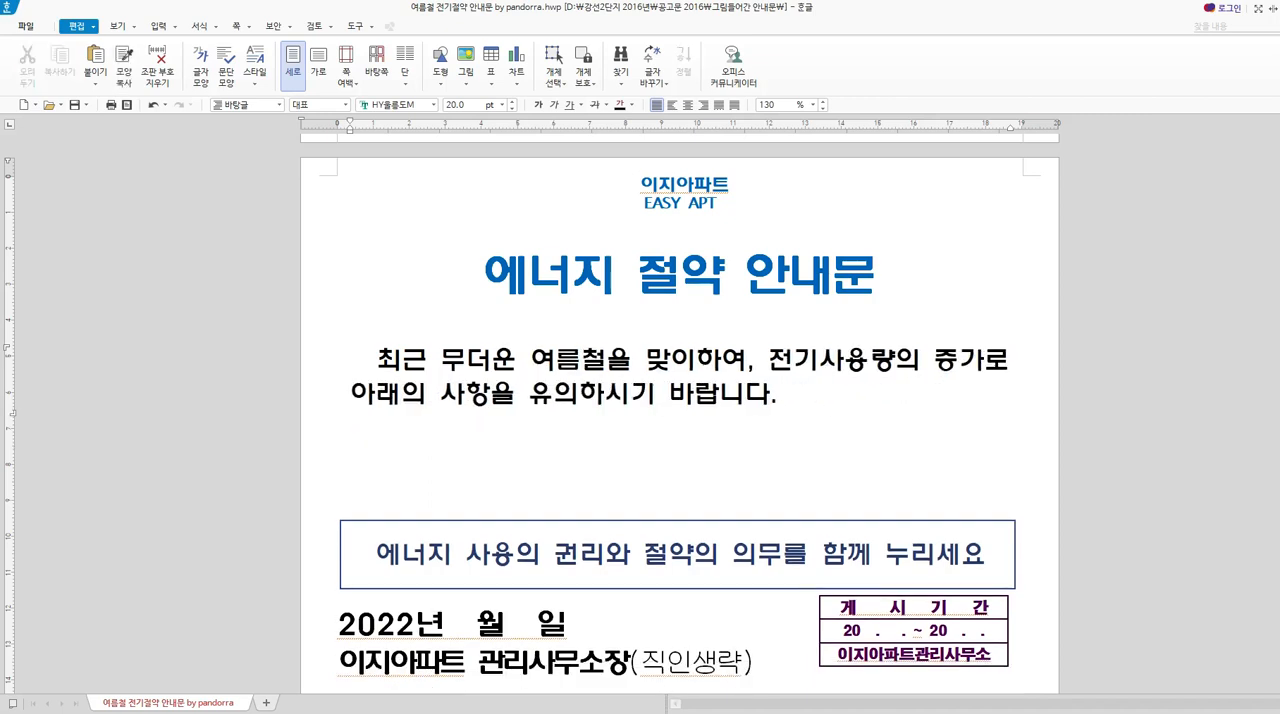
pyautogui.write('하였습니다.')
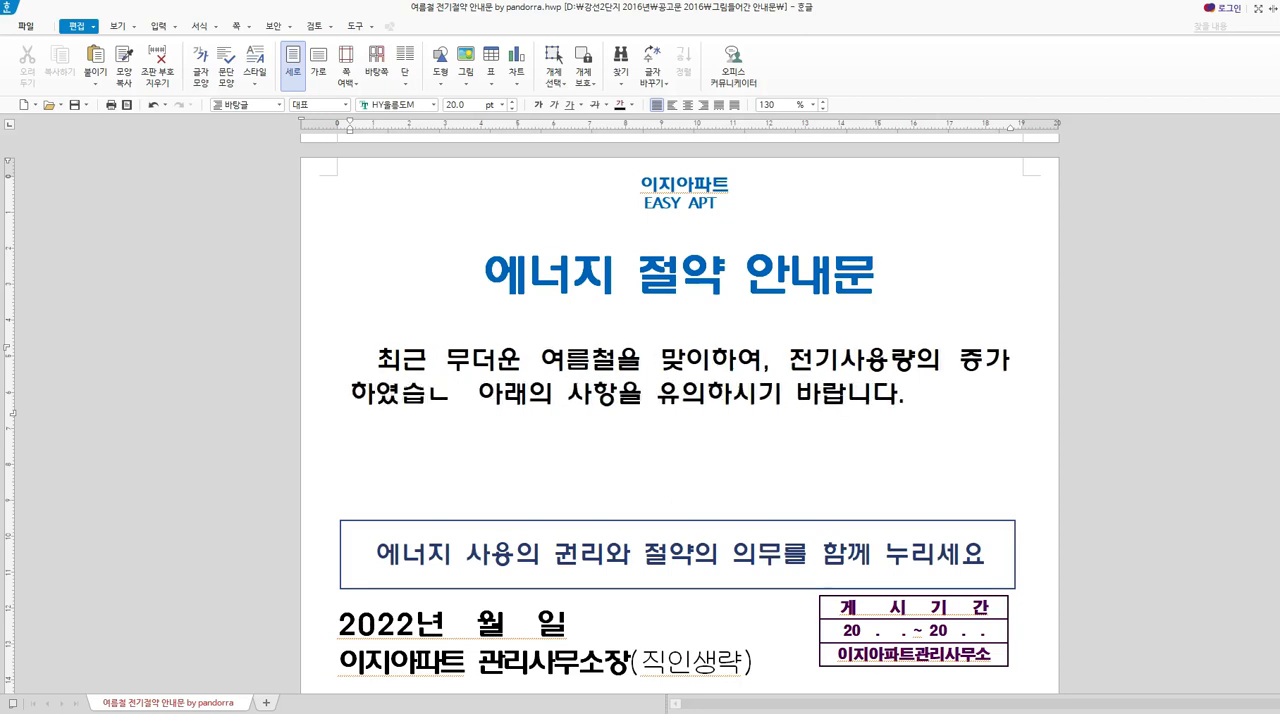
pyautogui.write(' 나와 내')
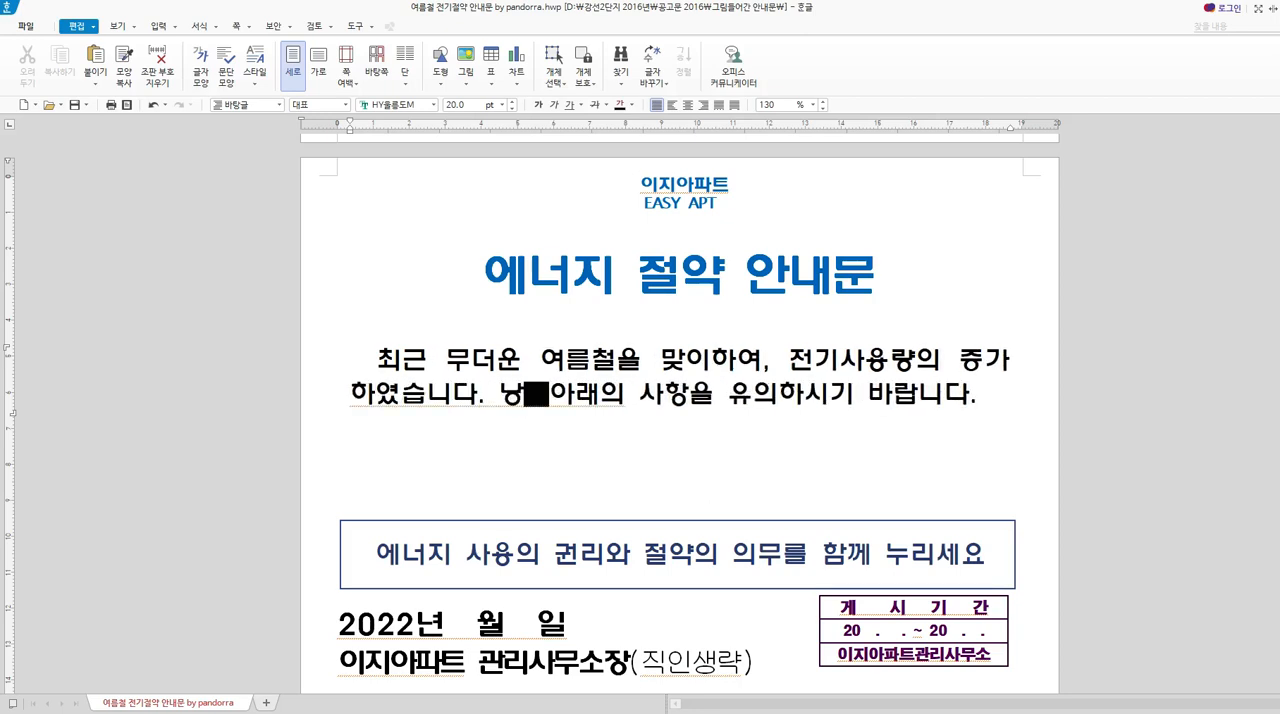
pyautogui.press('BackSpace')
pyautogui.press('BackSpace')
pyautogui.press('BackSpace')
pyautogui.press('BackSpace')
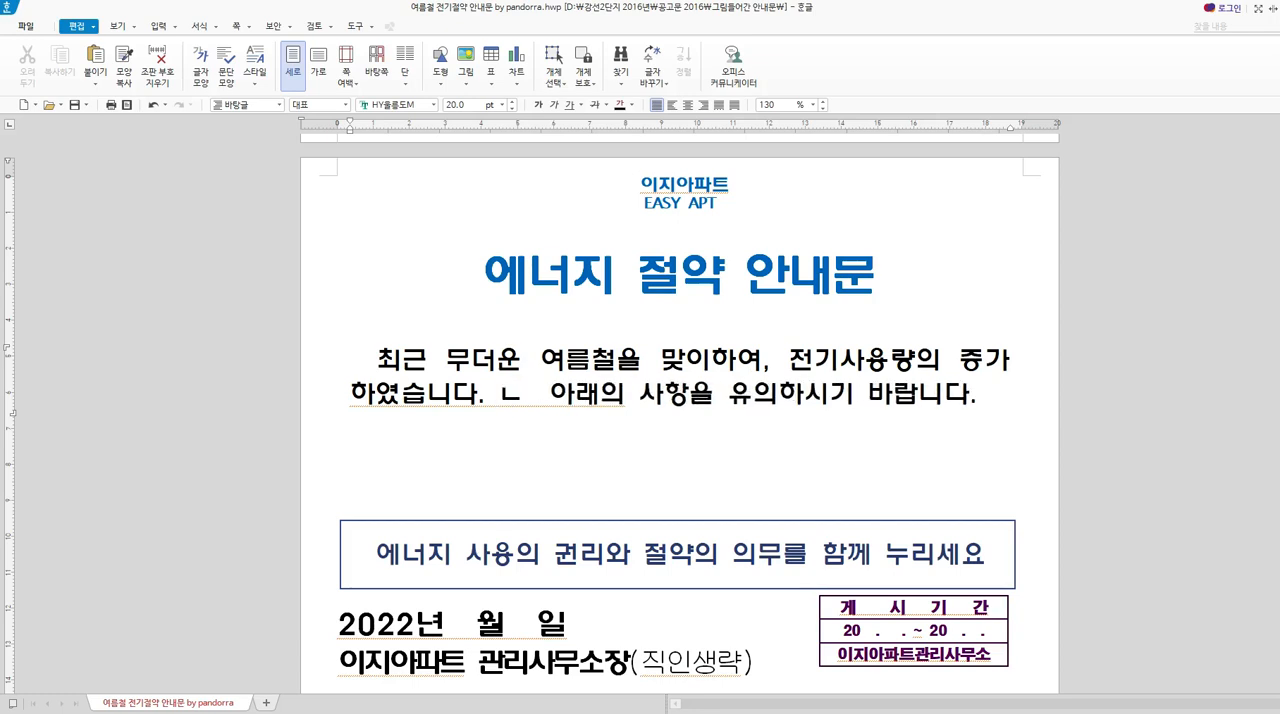
pyautogui.write('나와 내')
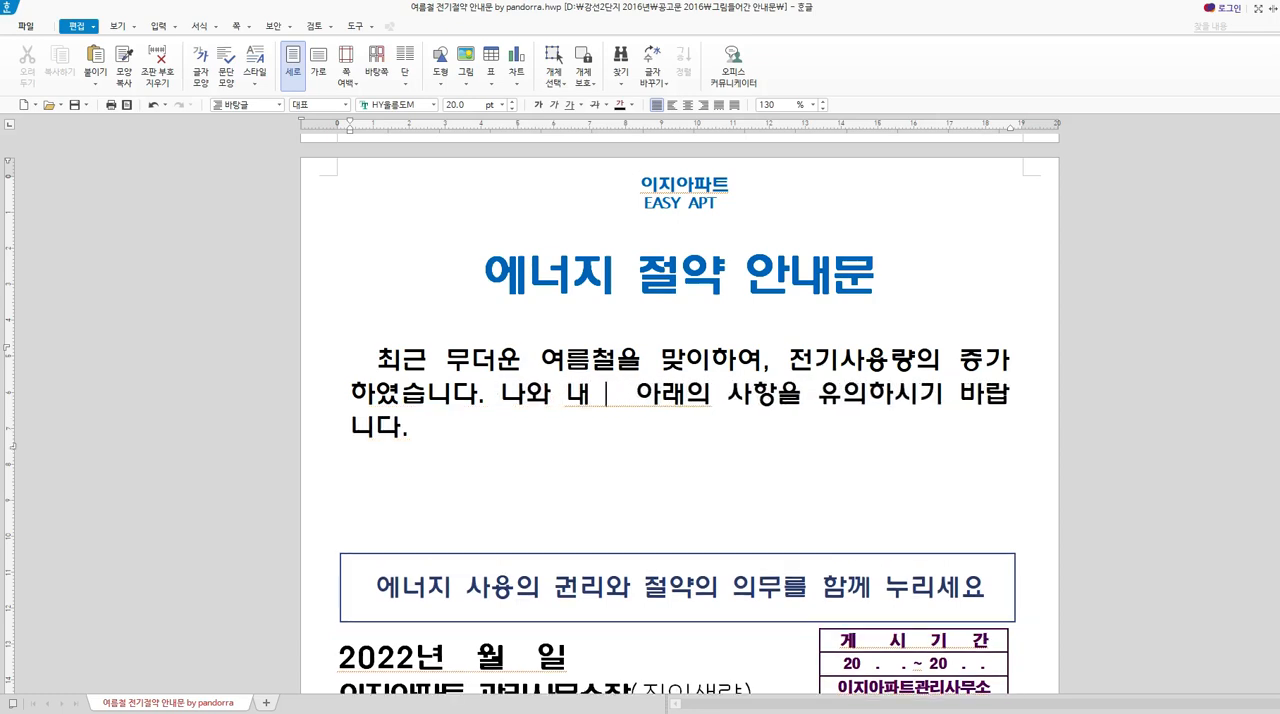
pyautogui.write(' ㅎ')
pyautogui.press('BackSpace')
pyautogui.write('후손')
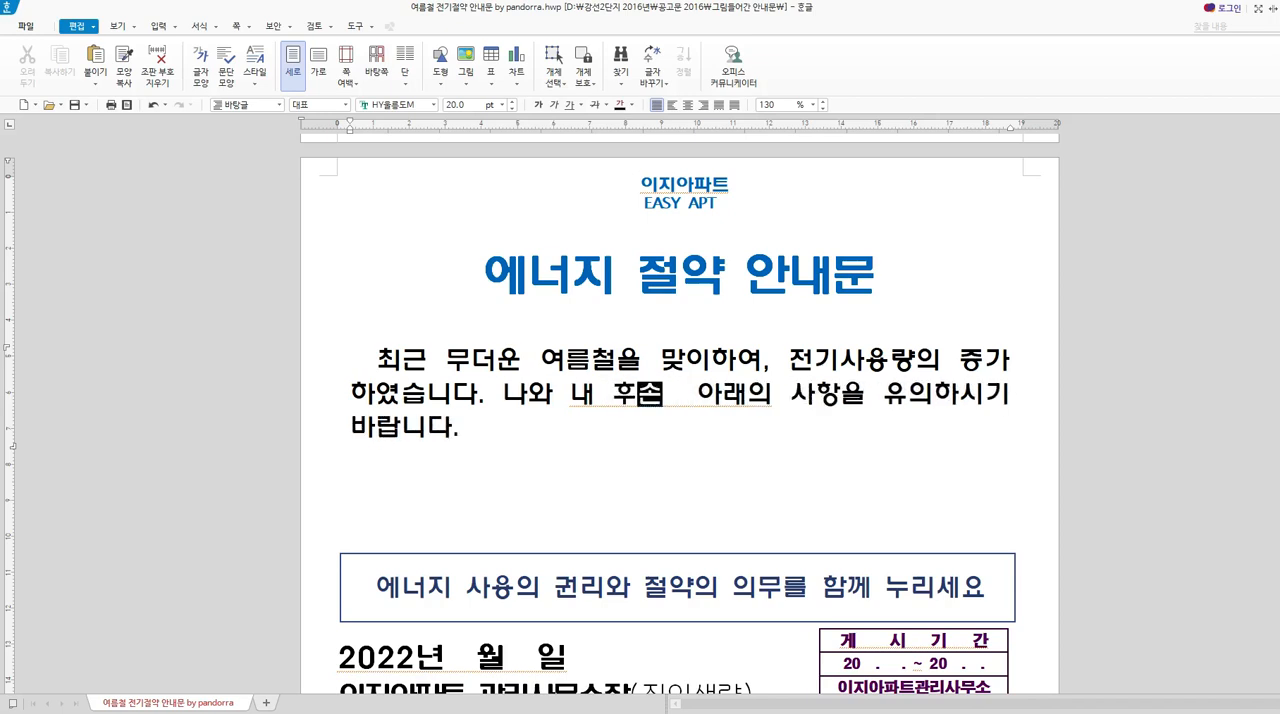
pyautogui.press('BackSpace')
pyautogui.press('BackSpace')
pyautogui.press('BackSpace')
pyautogui.press('BackSpace')
pyautogui.press('BackSpace')
pyautogui.press('BackSpace')
pyautogui.press('BackSpace')
pyautogui.press('BackSpace')
pyautogui.press('BackSpace')
# Add the sentence "아파하고 있는 지구를 위해 에너지 절약에 함께 해주세요!" before the introduction's final sentence.
pyautogui.write('ㅇ')
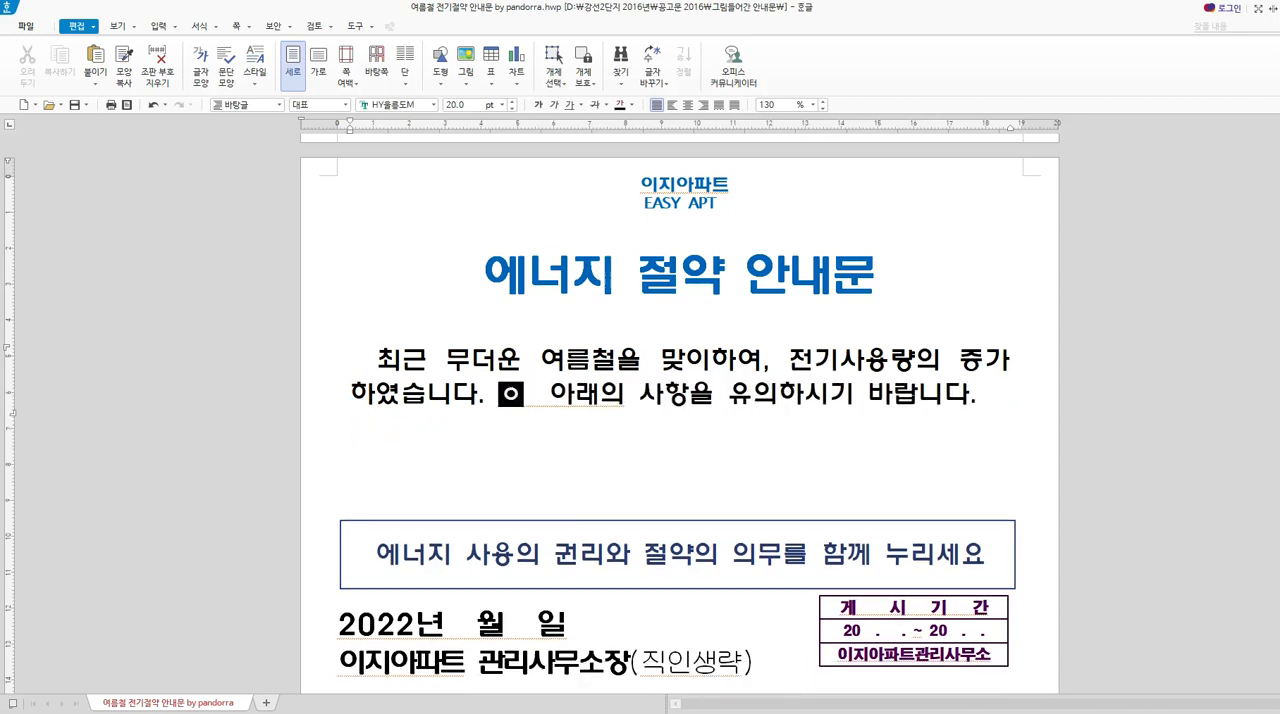
pyautogui.write('ㅏ파하고 있는 지굴')
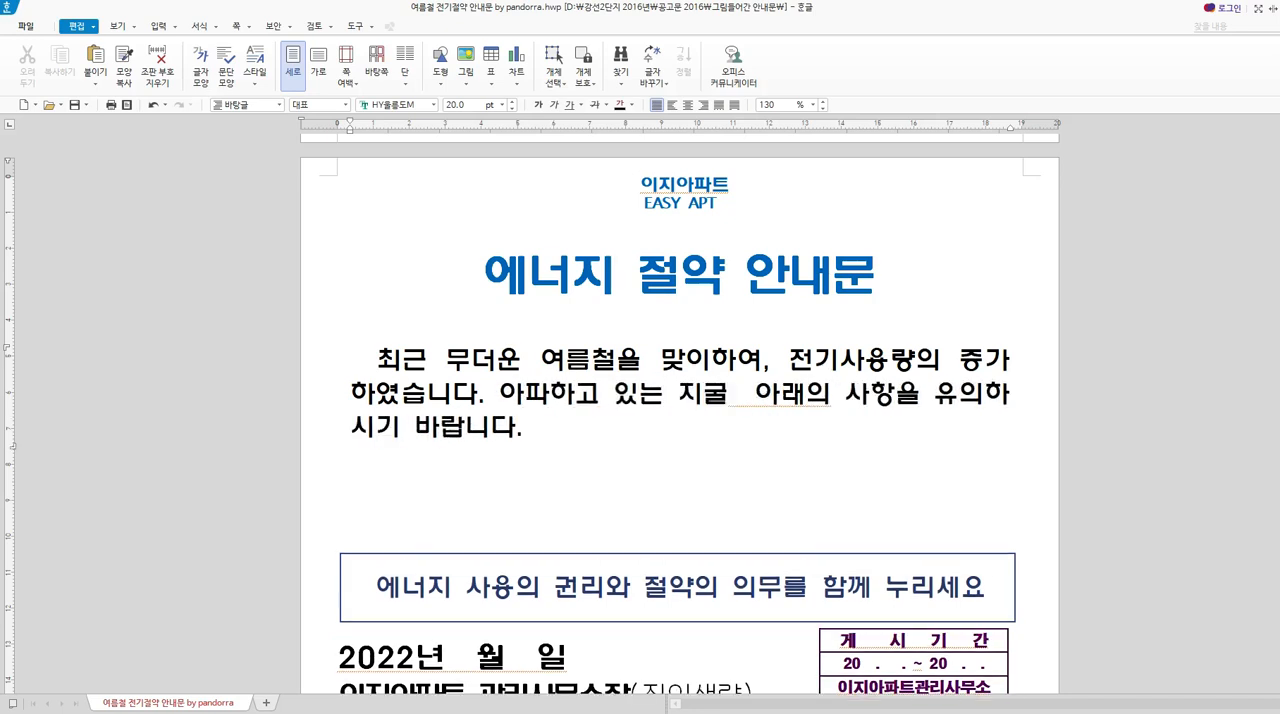
pyautogui.write('ㅡㄹ 윟')
pyautogui.press('BackSpace')
pyautogui.press('BackSpace')
pyautogui.press('BackSpace')
pyautogui.press('BackSpace')
pyautogui.press('BackSpace')
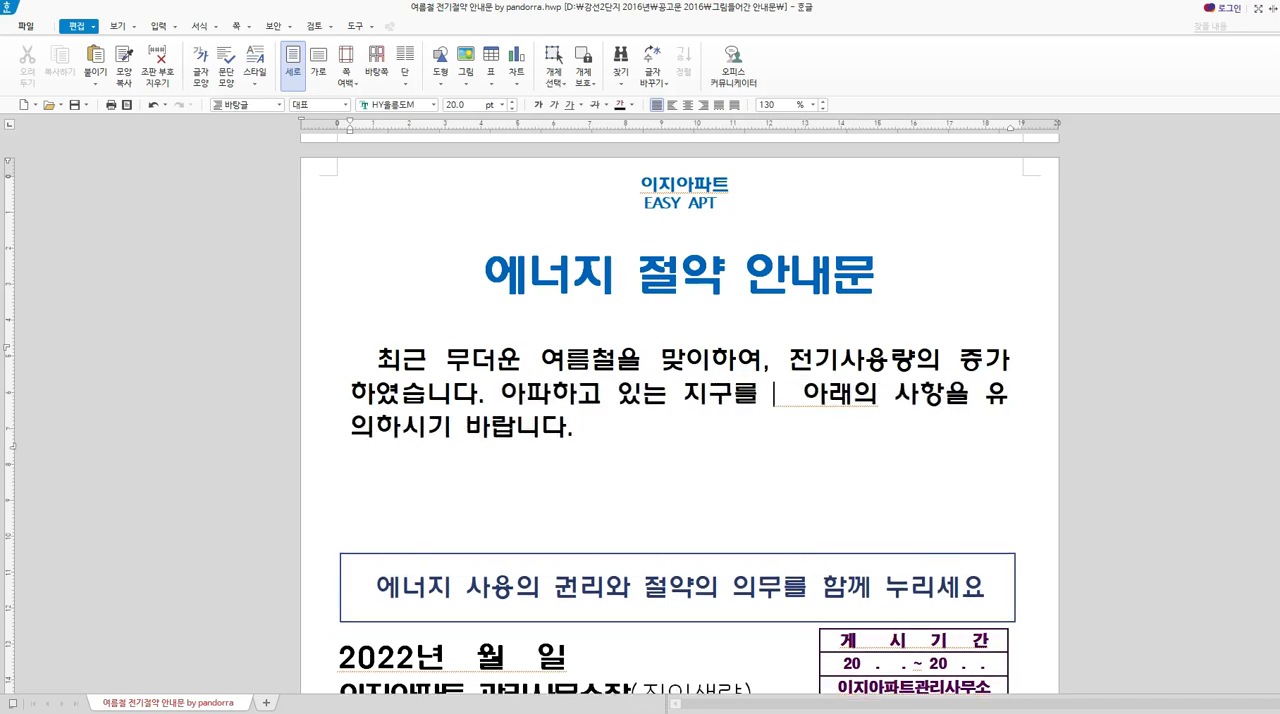
pyautogui.write('위해 에너지')
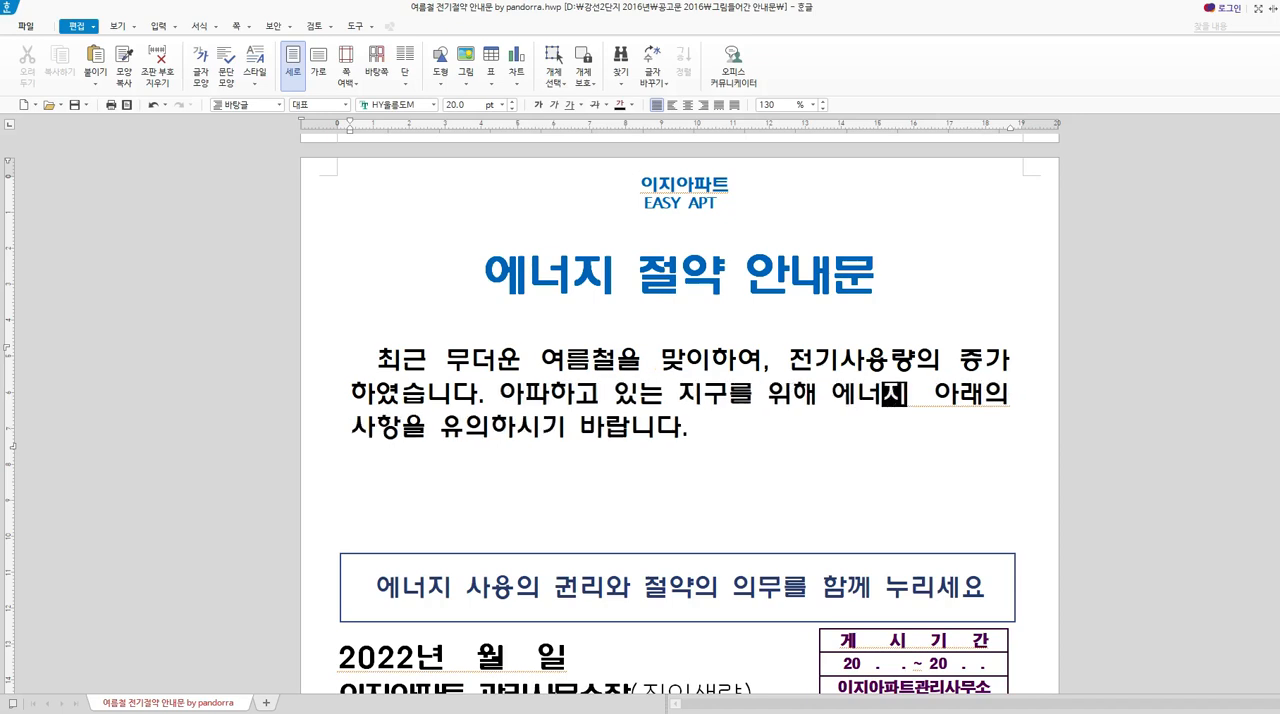
pyautogui.write(' 절약ㅇ')
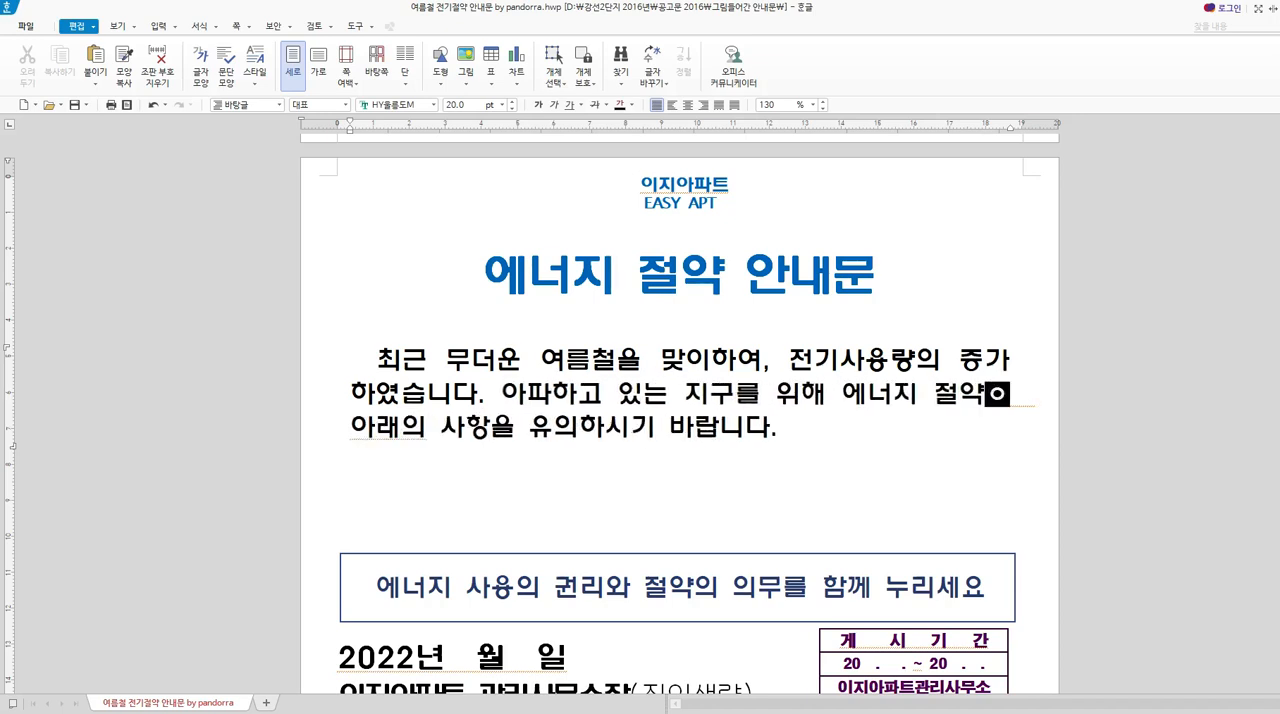
pyautogui.write('ㅔ 함께 ㅈ')
pyautogui.press('BackSpace')
pyautogui.press('BackSpace')
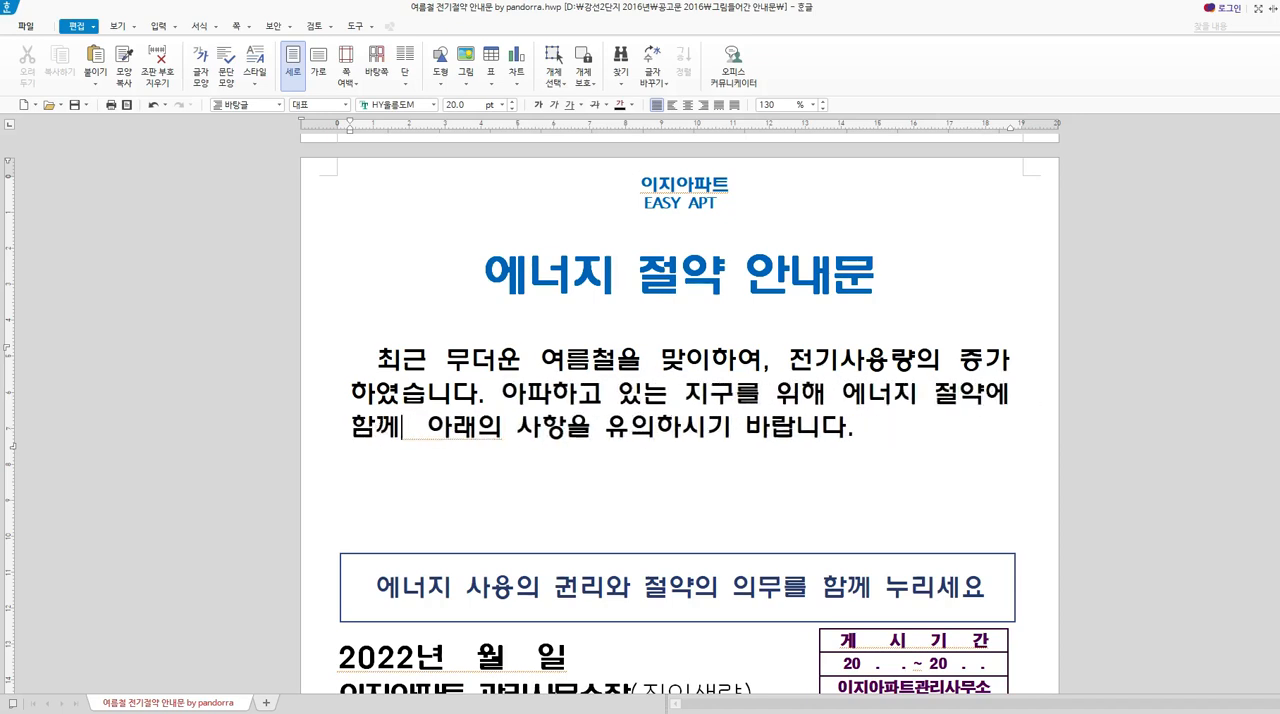
pyautogui.write('ㅎㅐ주세요!')
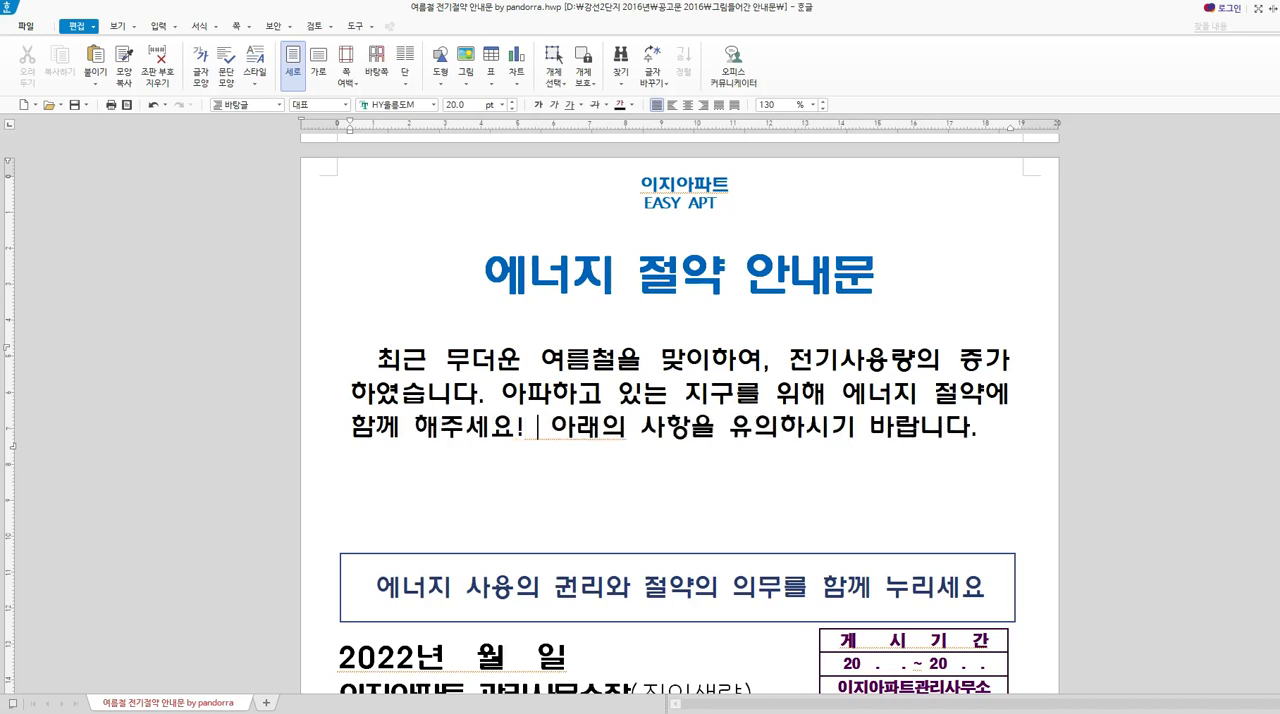
pyautogui.press('Delete')
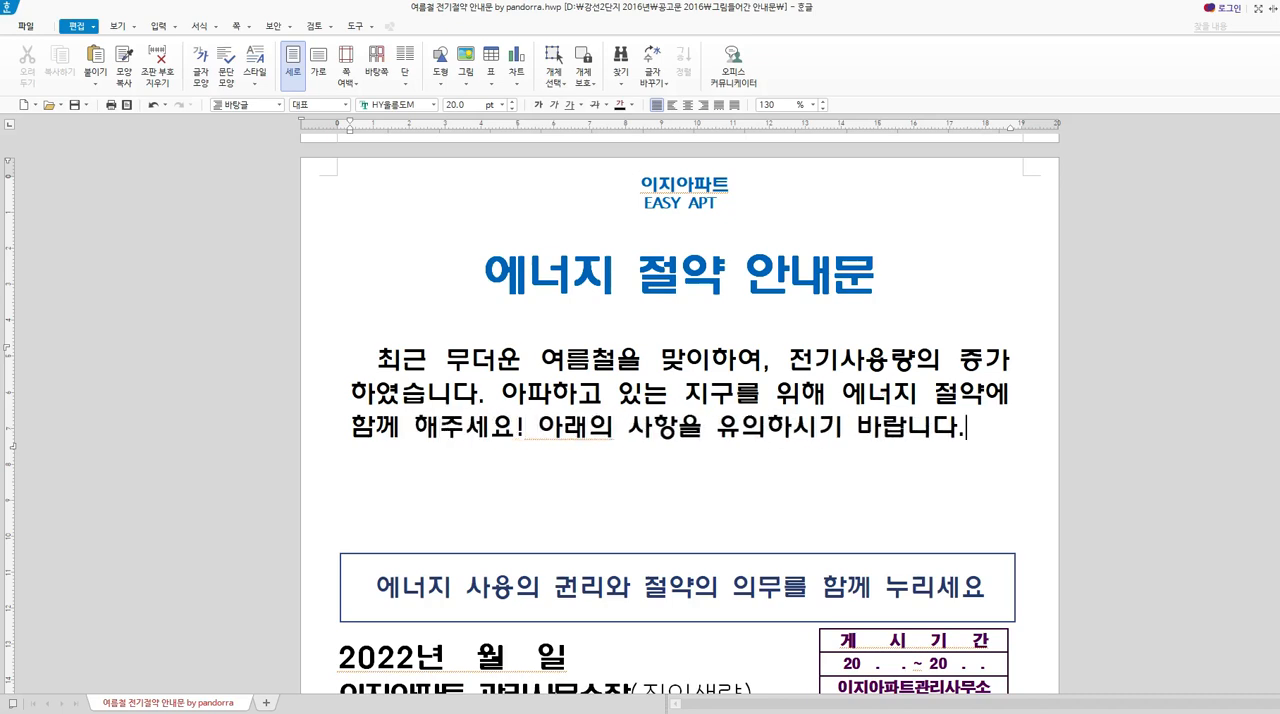
# Reword the introduction's final sentence as "아래의 사항을 참고해주시기 바랍니다.".
pyautogui.press('BackSpace')
pyautogui.press('BackSpace')
pyautogui.press('BackSpace')
pyautogui.press('BackSpace')
pyautogui.press('BackSpace')
pyautogui.press('BackSpace')
pyautogui.press('BackSpace')
pyautogui.press('BackSpace')
pyautogui.press('BackSpace')
pyautogui.press('BackSpace')
pyautogui.press('BackSpace')
pyautogui.press('BackSpace')
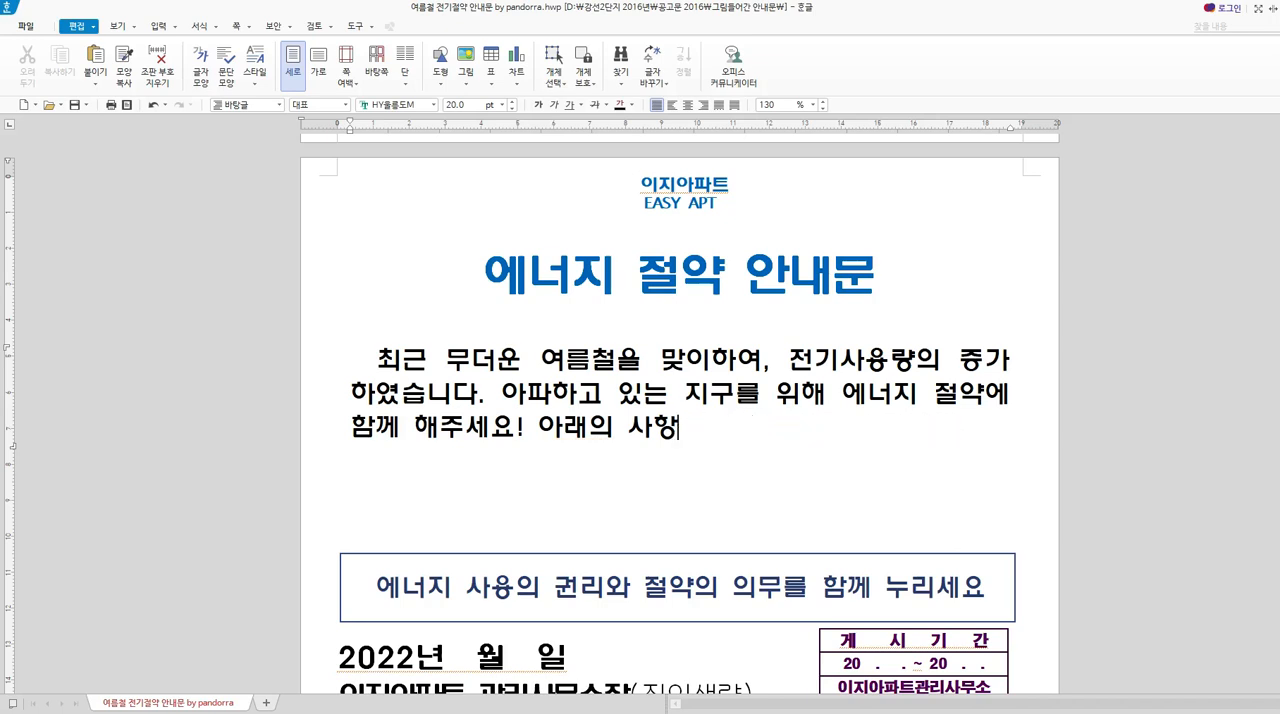
pyautogui.write('을 참고해주')
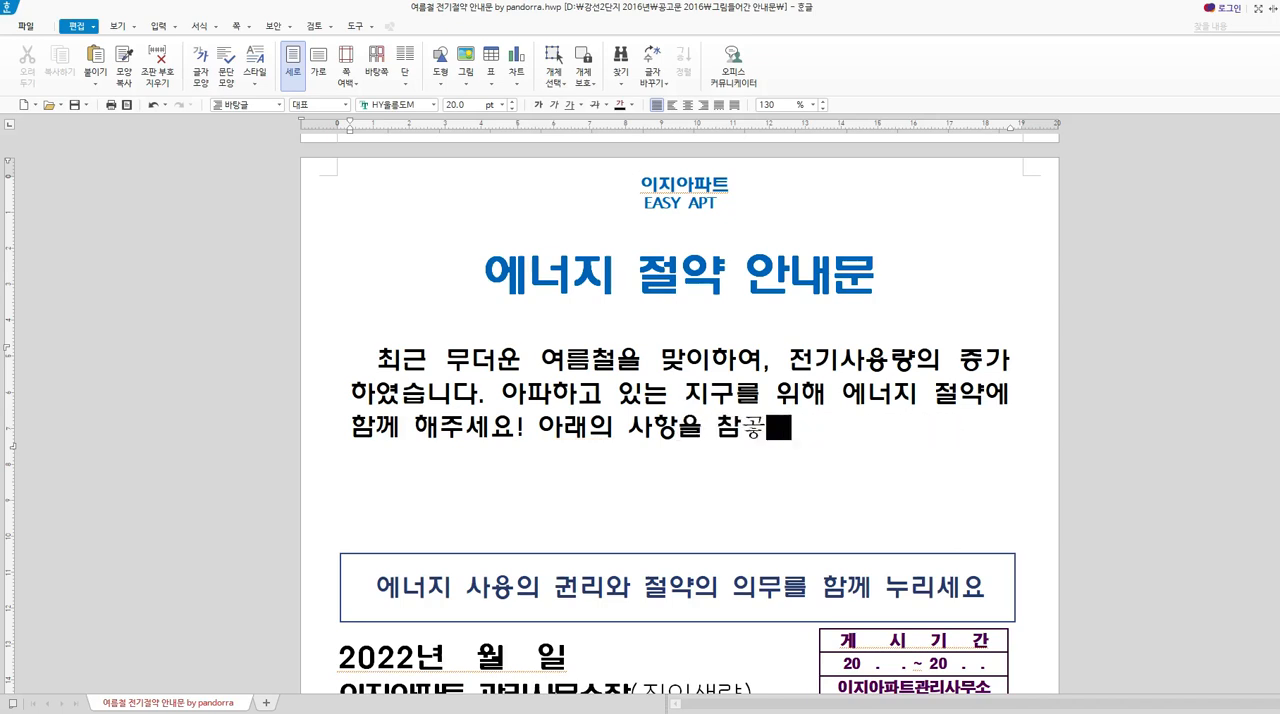
pyautogui.write('시기 발바니다.')
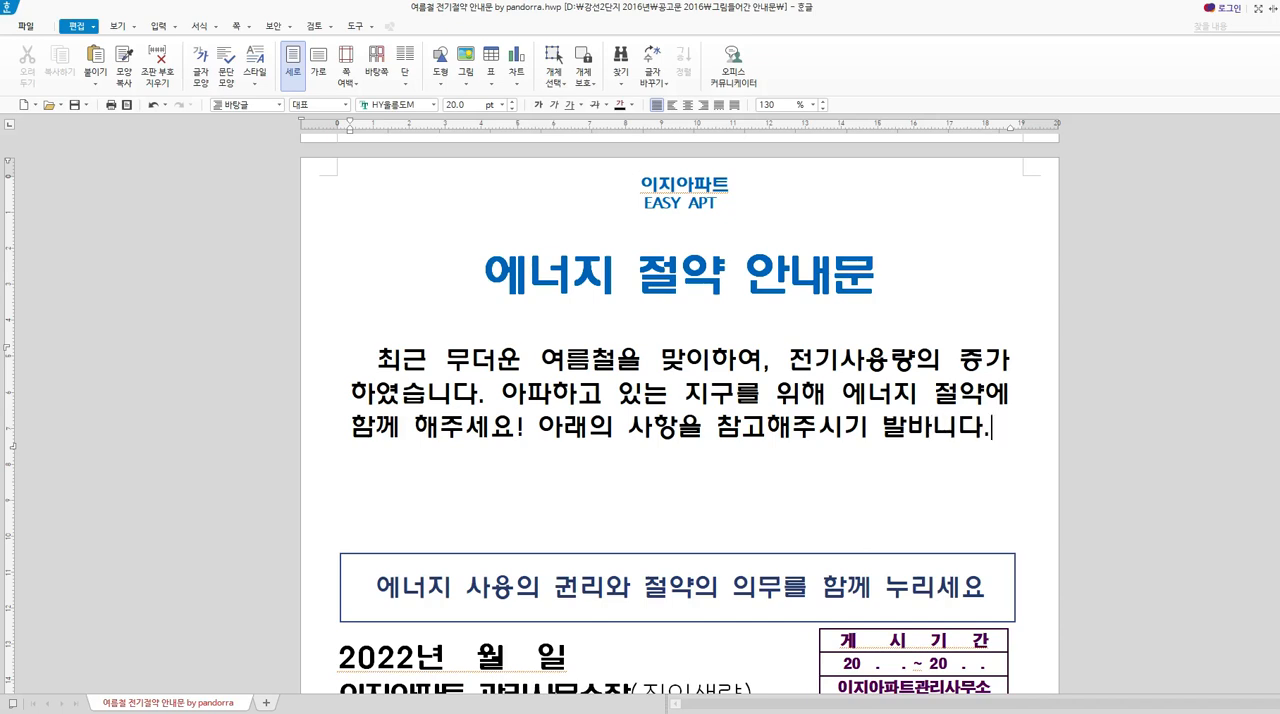
pyautogui.press('BackSpace')
pyautogui.press('BackSpace')
pyautogui.press('BackSpace')
pyautogui.press('BackSpace')
pyautogui.press('BackSpace')
pyautogui.write('바랍니다.')
pyautogui.click(751, 495)
# Look over the copied notice's closing block and the energy-saving tip cards for the household appliances on the following pages.
pyautogui.scroll(-3, 751, 495)
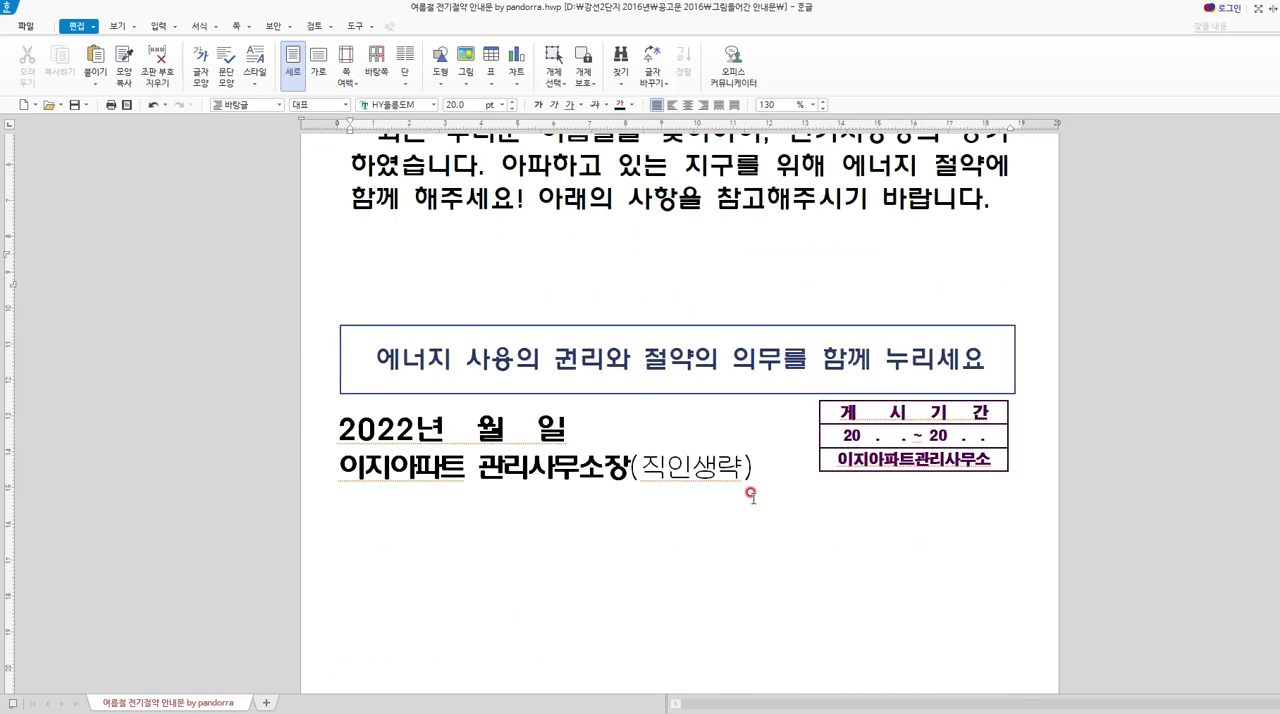
pyautogui.scroll(-8, 751, 495)
pyautogui.scroll(3, 771, 446)
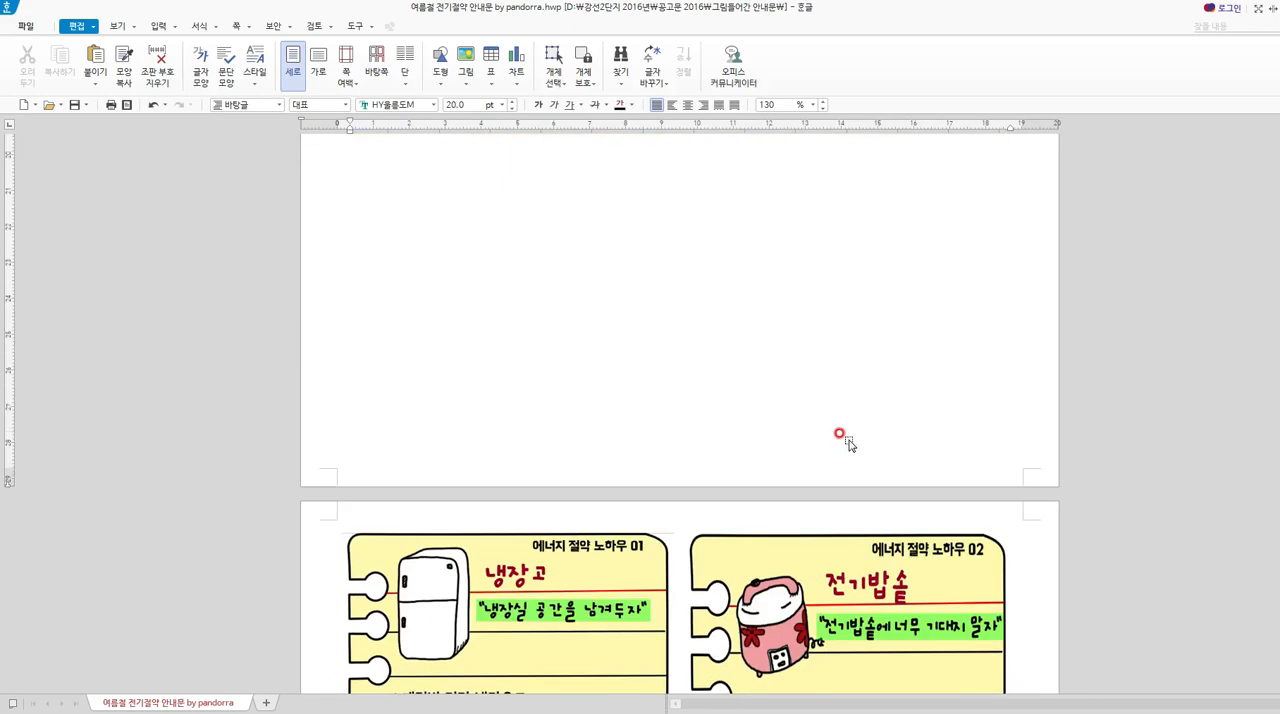
pyautogui.scroll(-6, 848, 444)
pyautogui.scroll(-2, 855, 500)
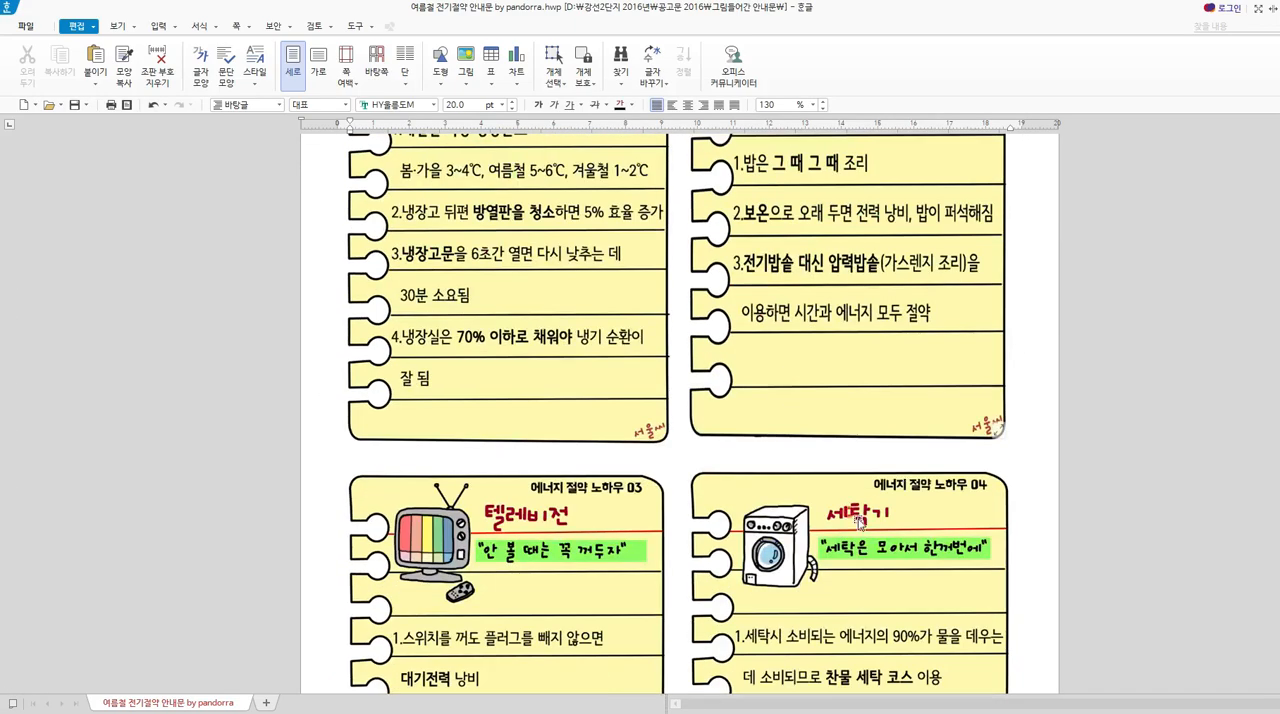
pyautogui.scroll(4, 858, 519)
pyautogui.click(737, 542)
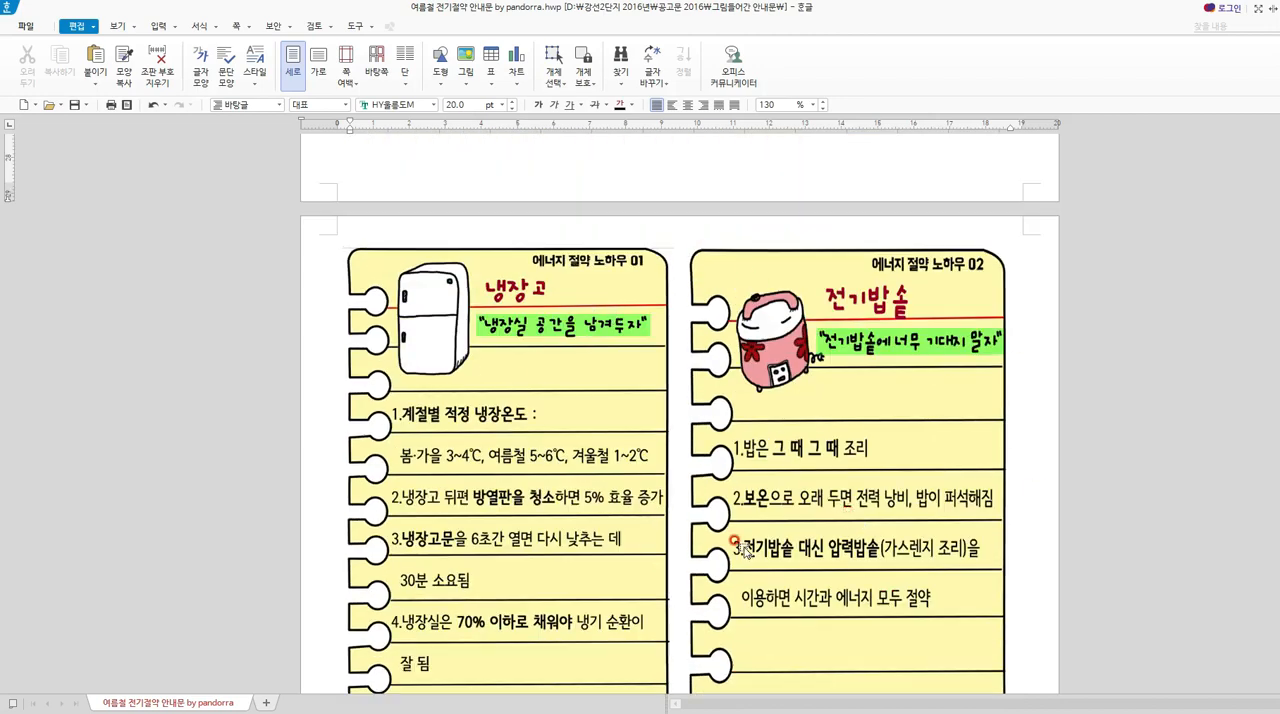
pyautogui.scroll(-9, 745, 550)
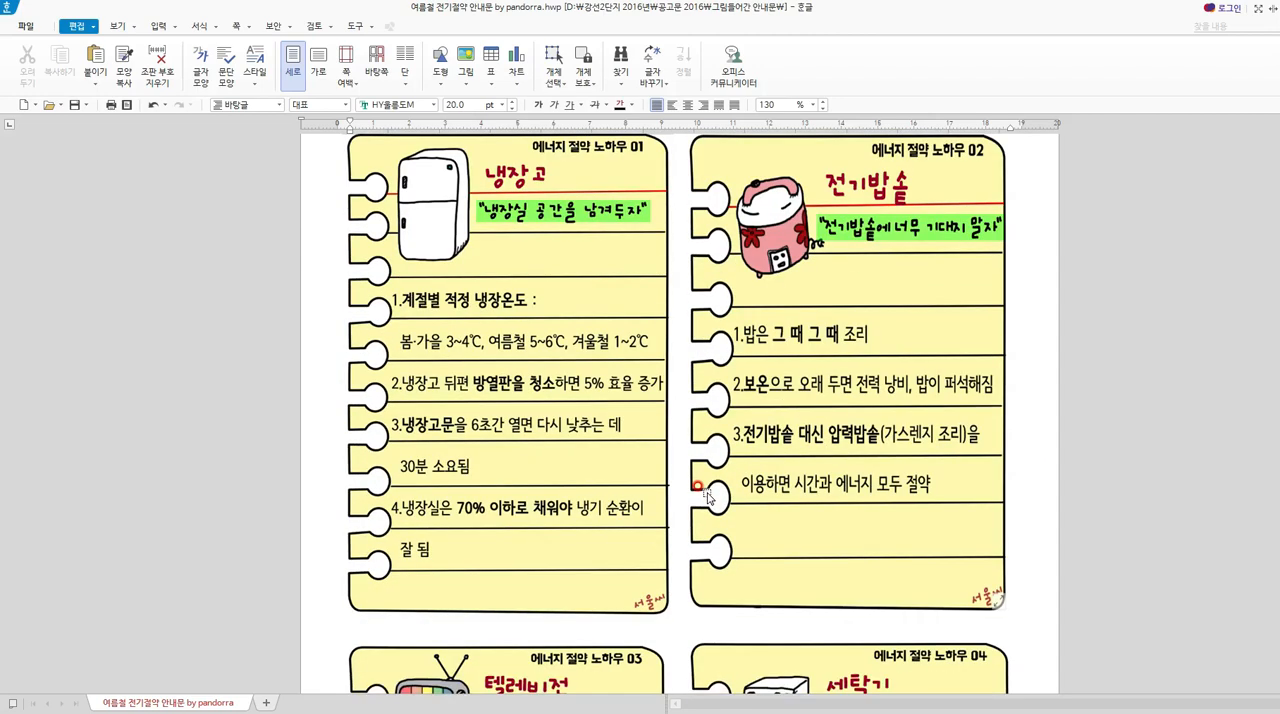
pyautogui.scroll(5, 717, 498)
pyautogui.scroll(-10, 717, 498)
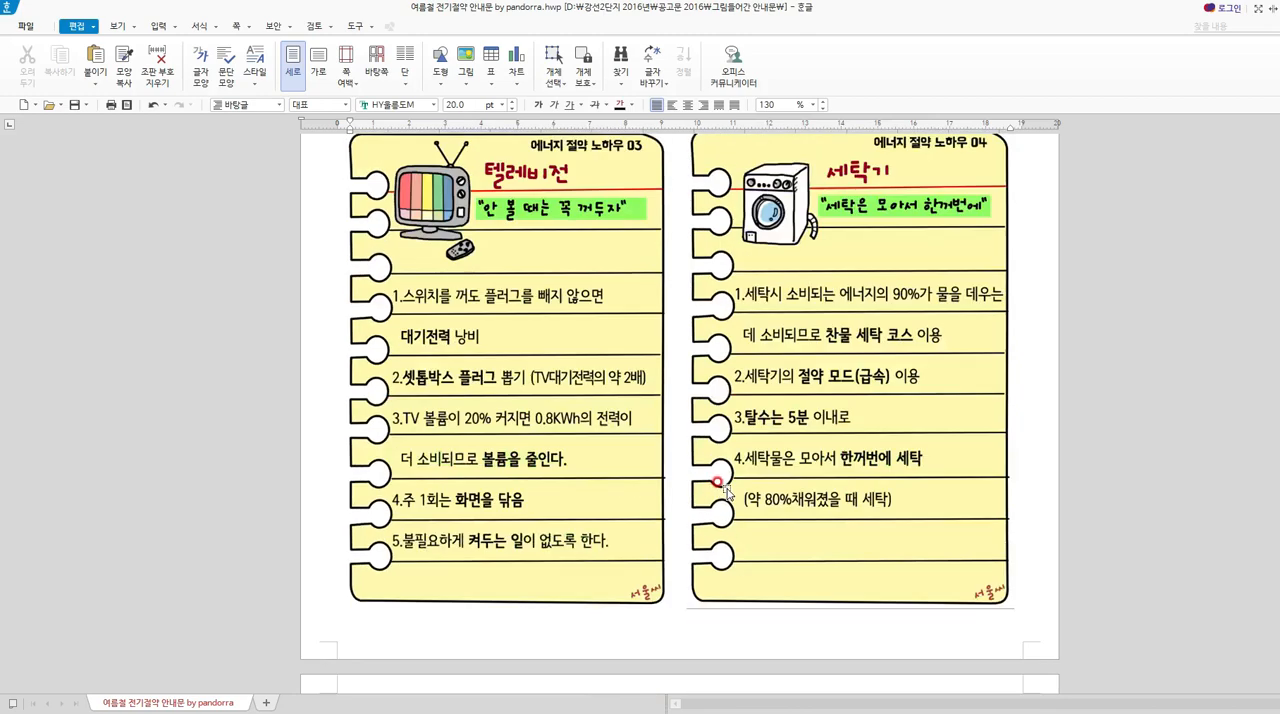
pyautogui.scroll(-5, 809, 519)
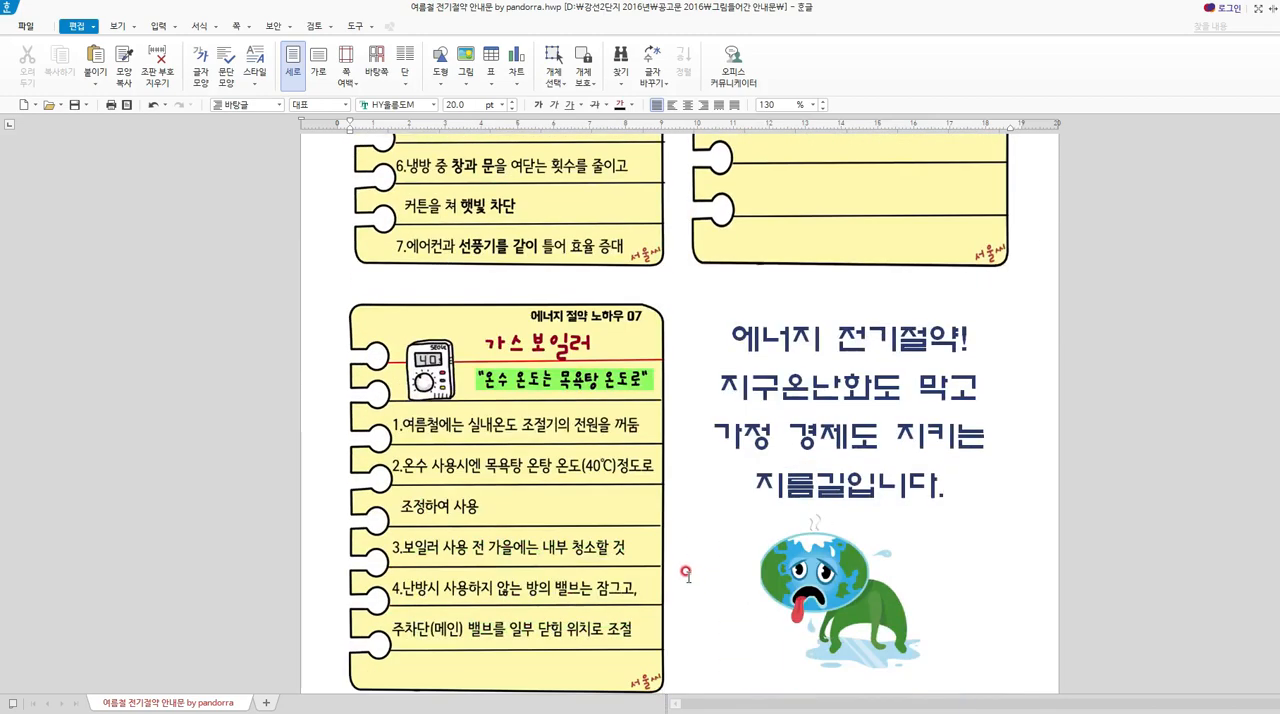
pyautogui.scroll(20, 600, 340)
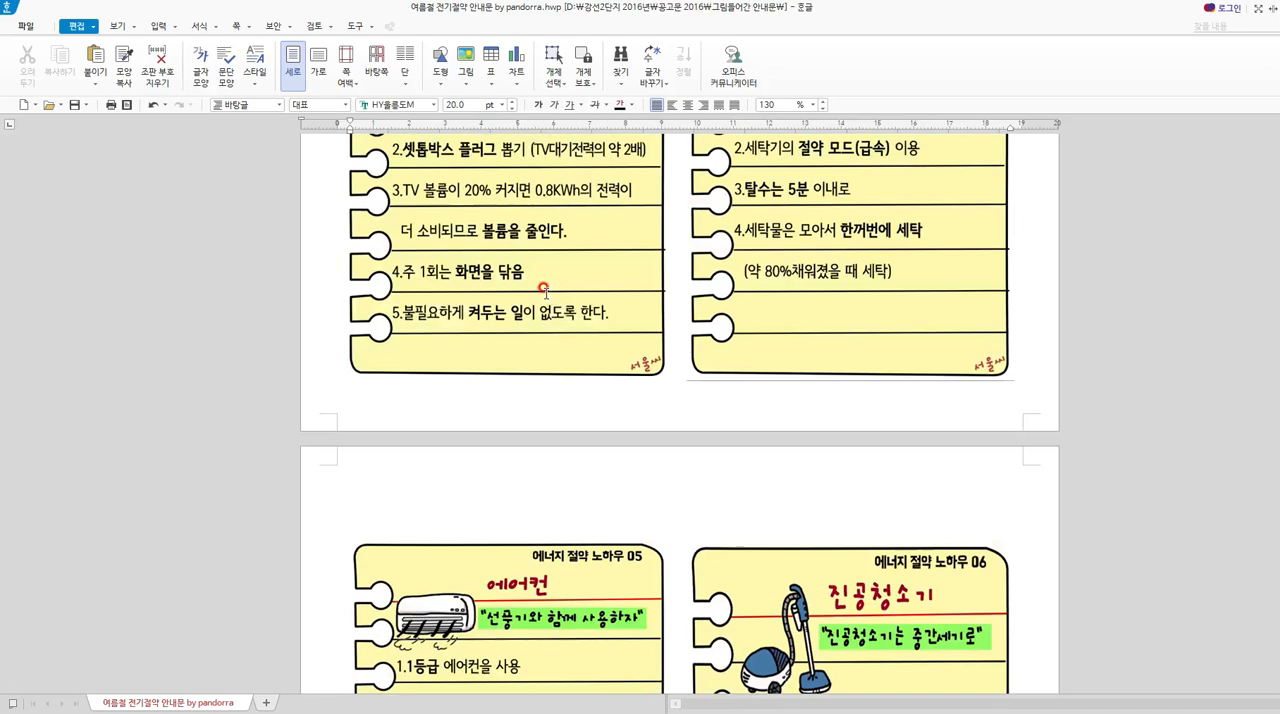
# With 알캡처, capture the refrigerator and electric rice cooker tip cards 01 and 02 together as one image.
pyautogui.scroll(-6, 604, 336)
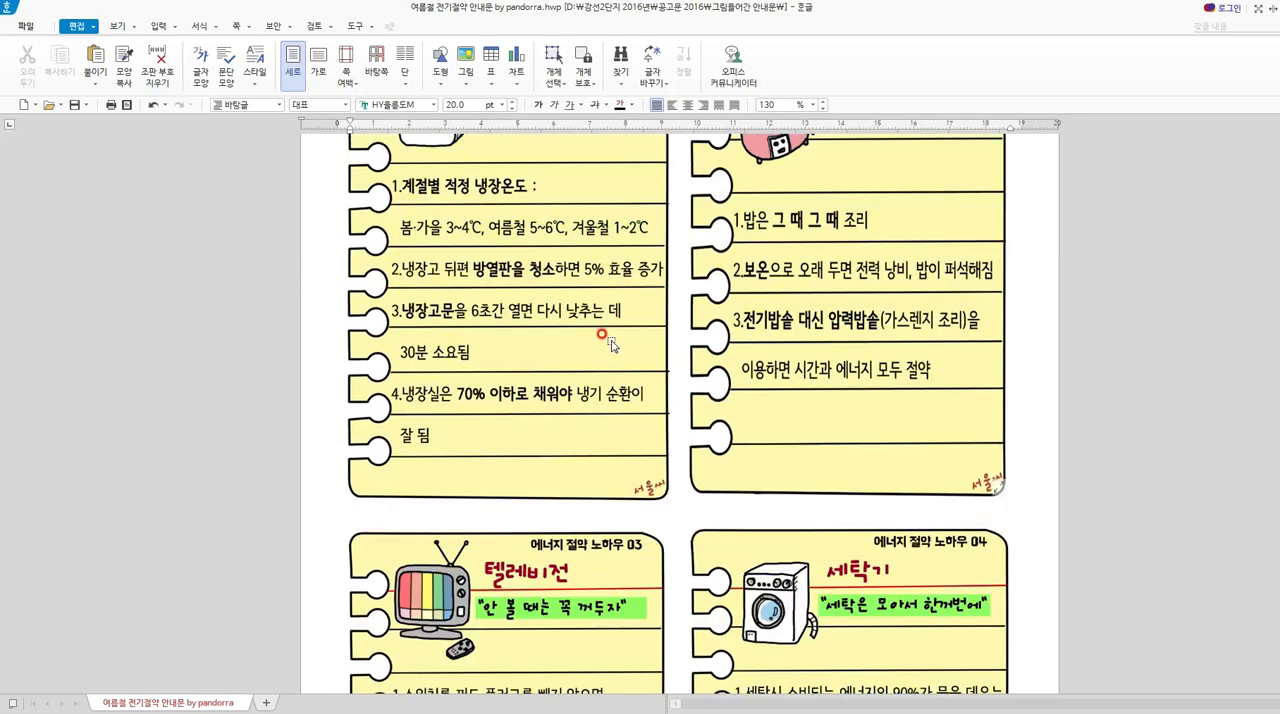
pyautogui.scroll(5, 610, 342)
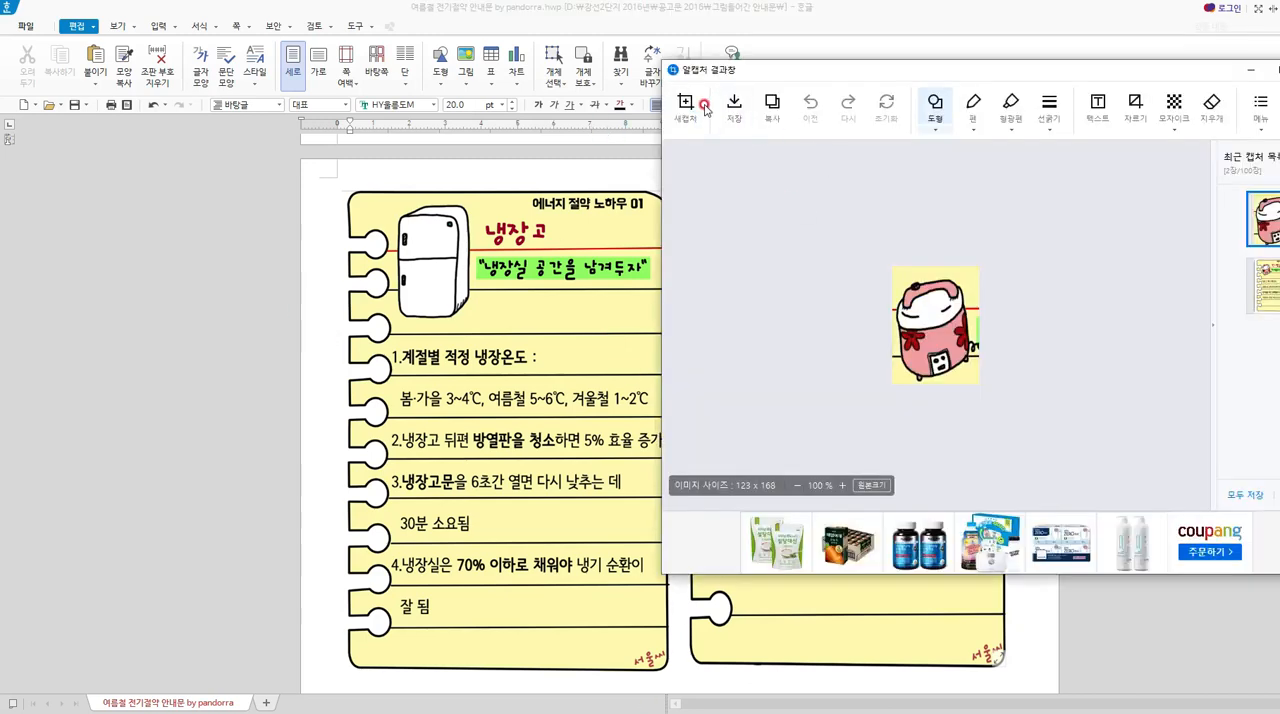
pyautogui.click(704, 106)
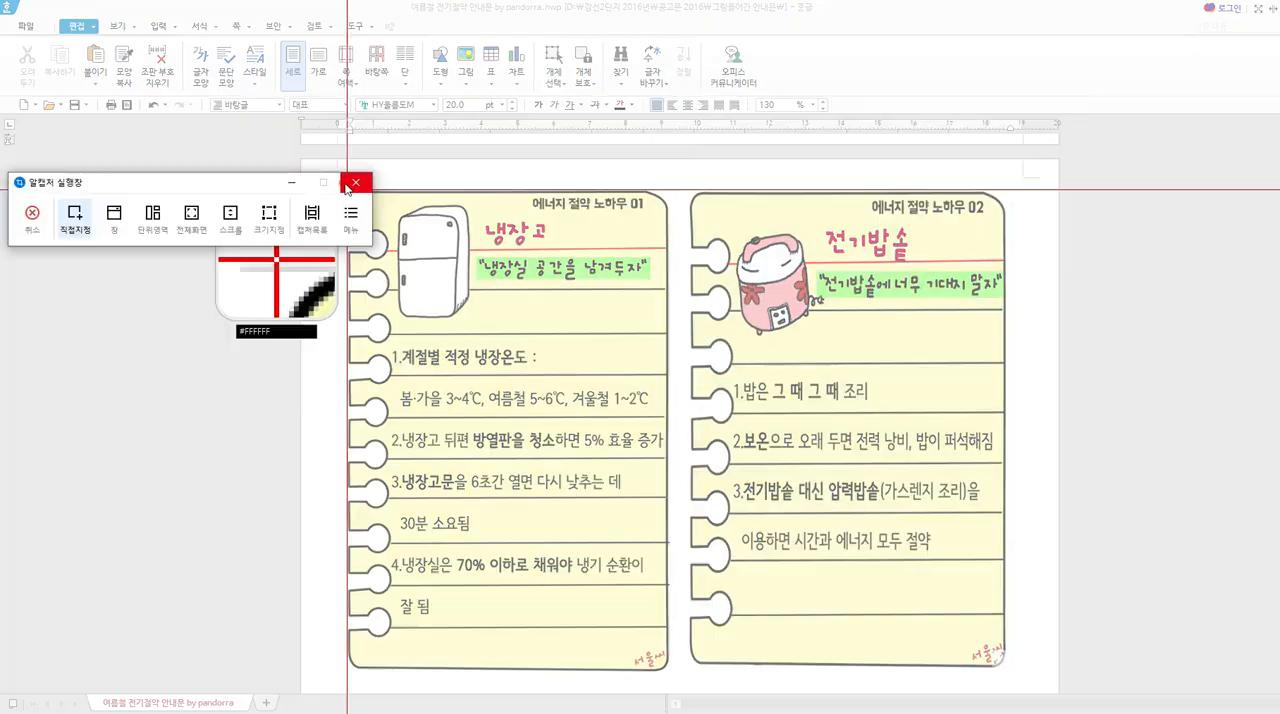
pyautogui.click(32, 212)
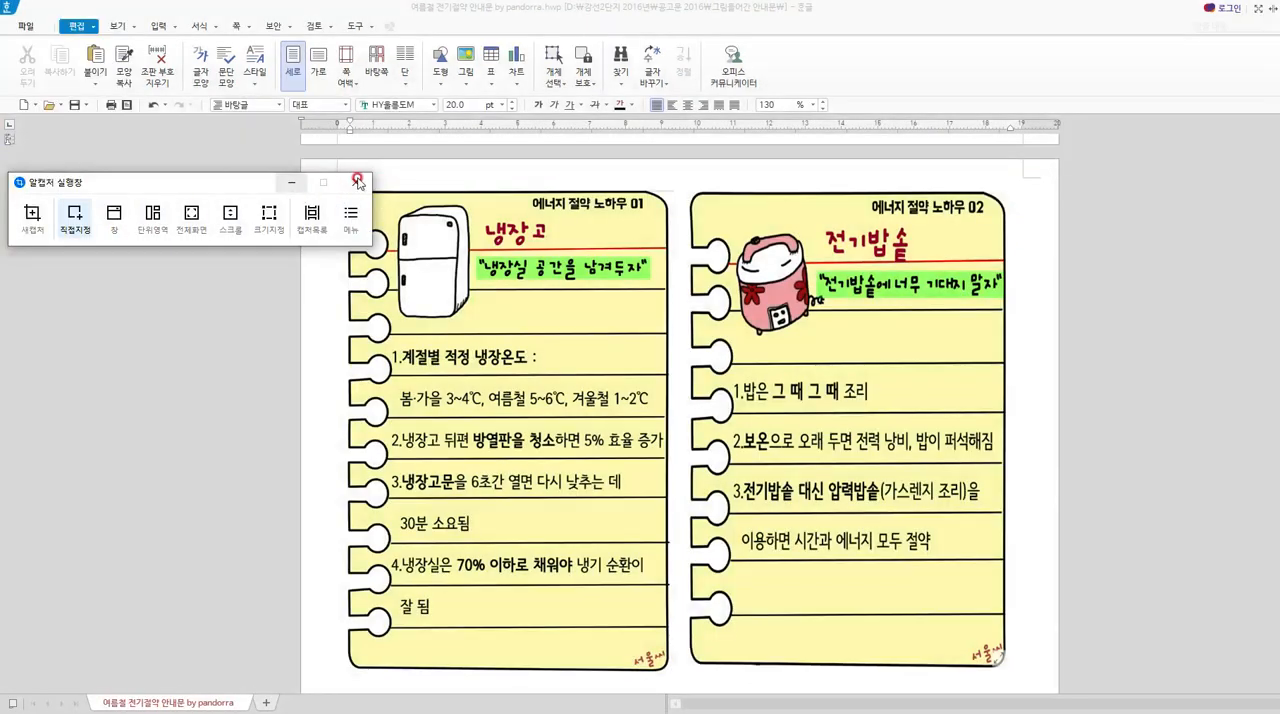
pyautogui.click(20, 212)
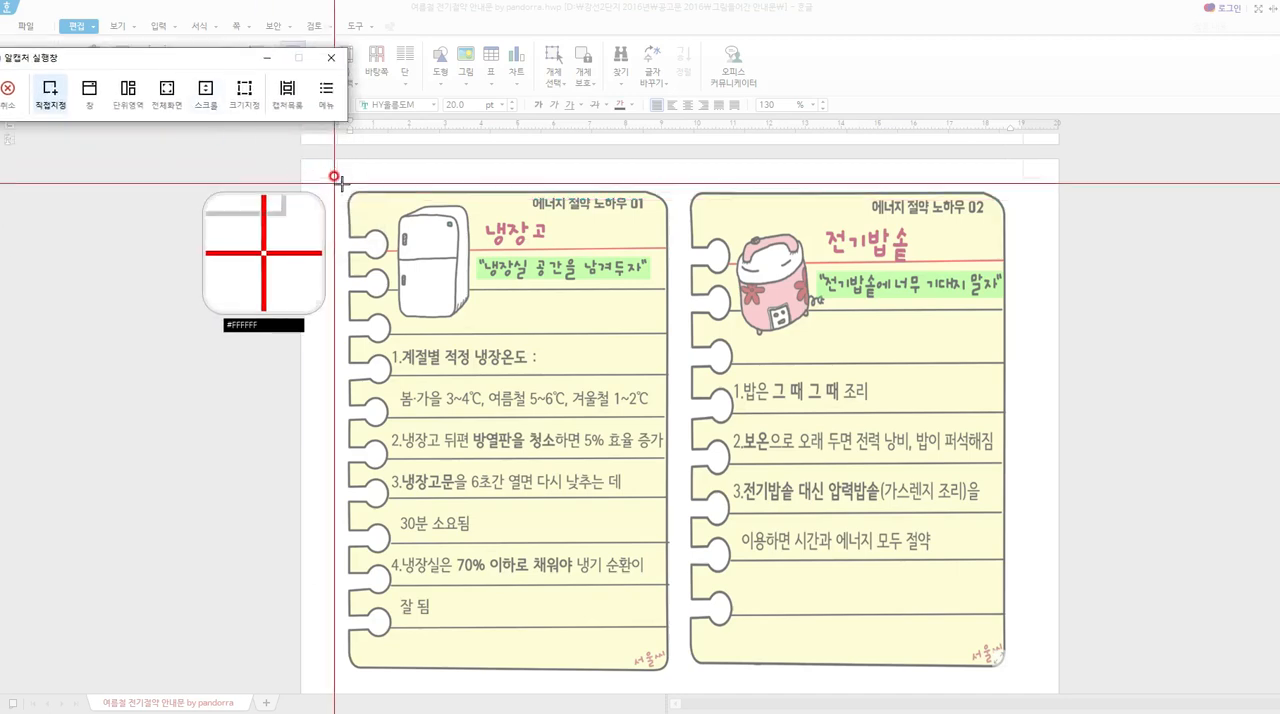
pyautogui.moveTo(342, 185); pyautogui.dragTo(1010, 673)
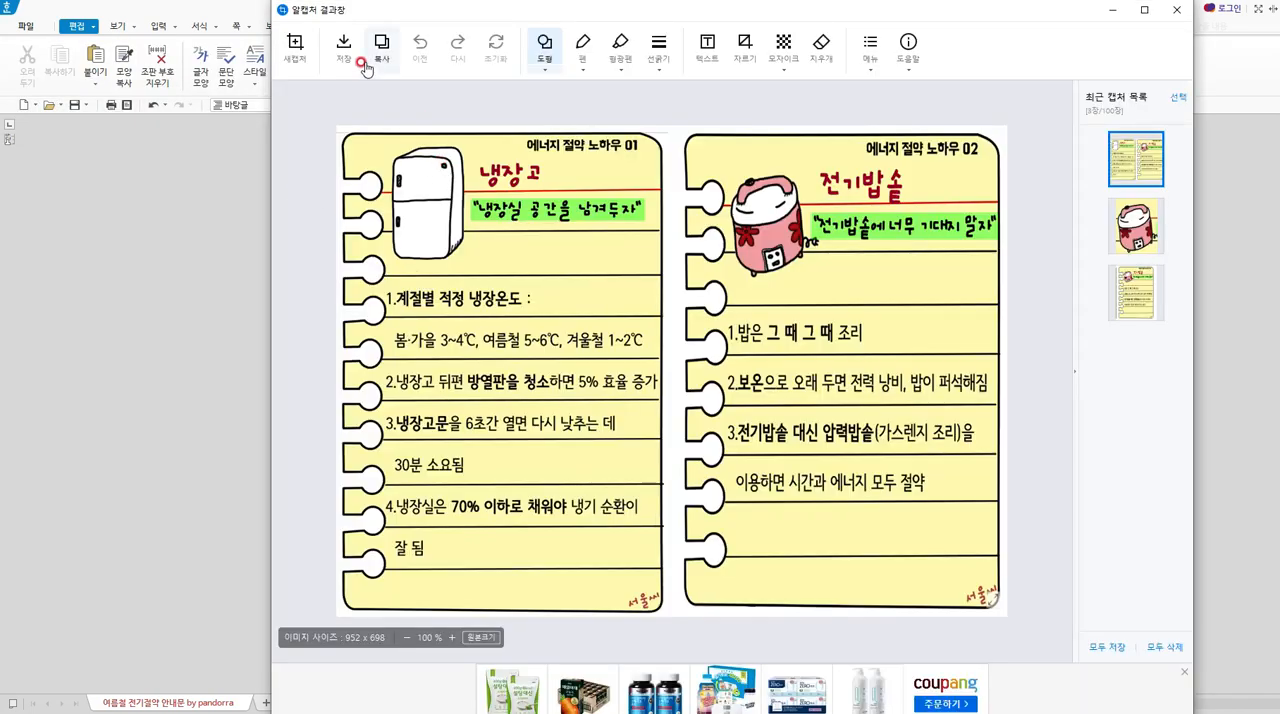
pyautogui.click(381, 45)
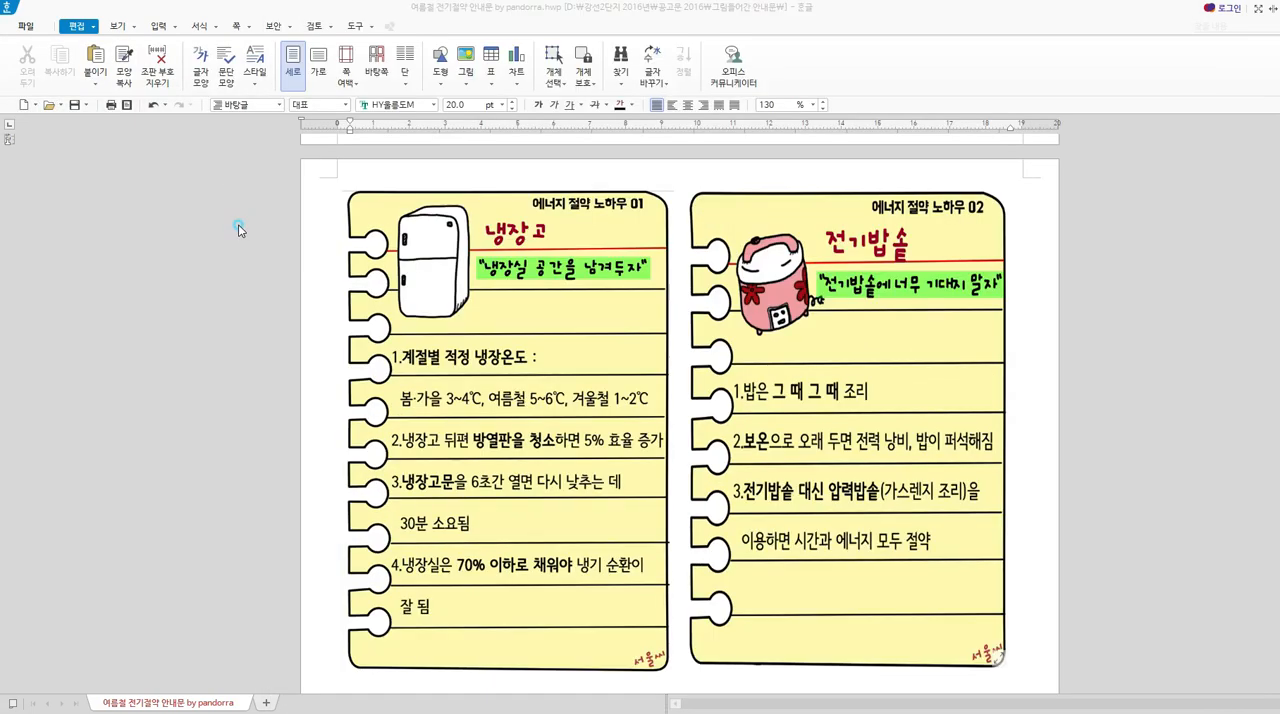
# Paste the captured card image into the copied notice, between the introduction and the closing slogan box.
pyautogui.scroll(10, 669, 237)
pyautogui.click(439, 339)
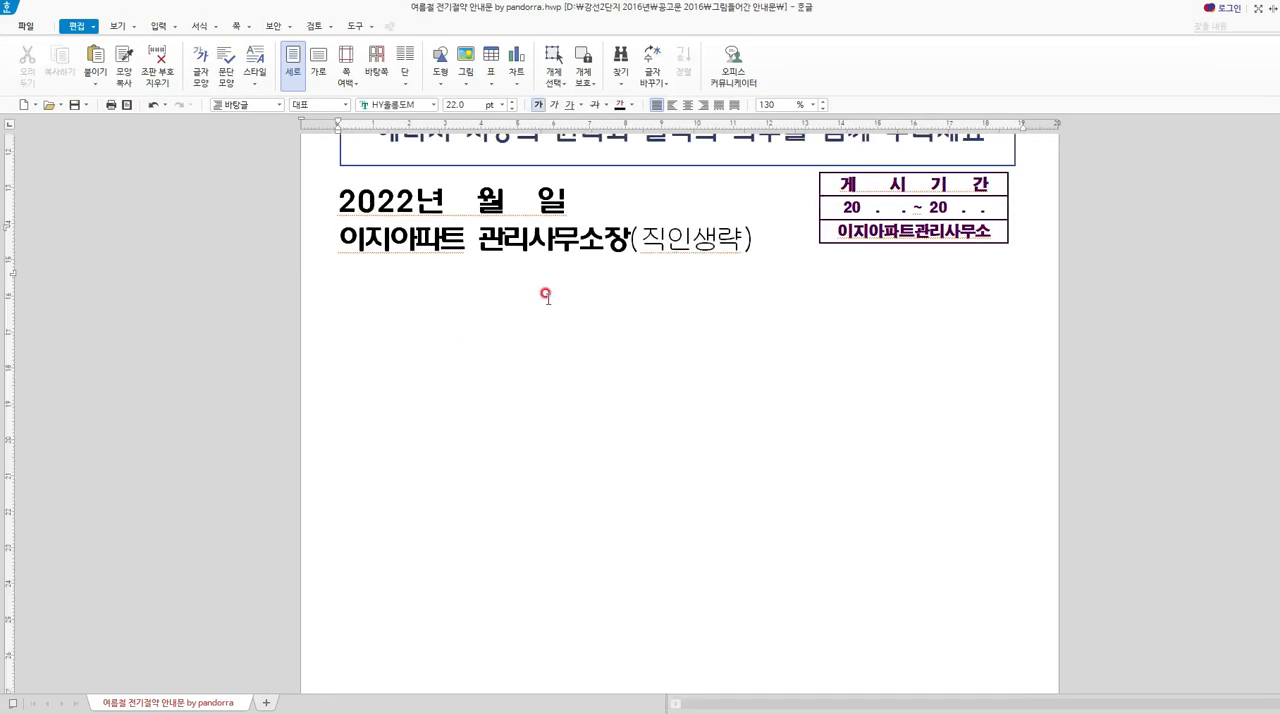
pyautogui.scroll(3, 545, 294)
pyautogui.click(503, 254)
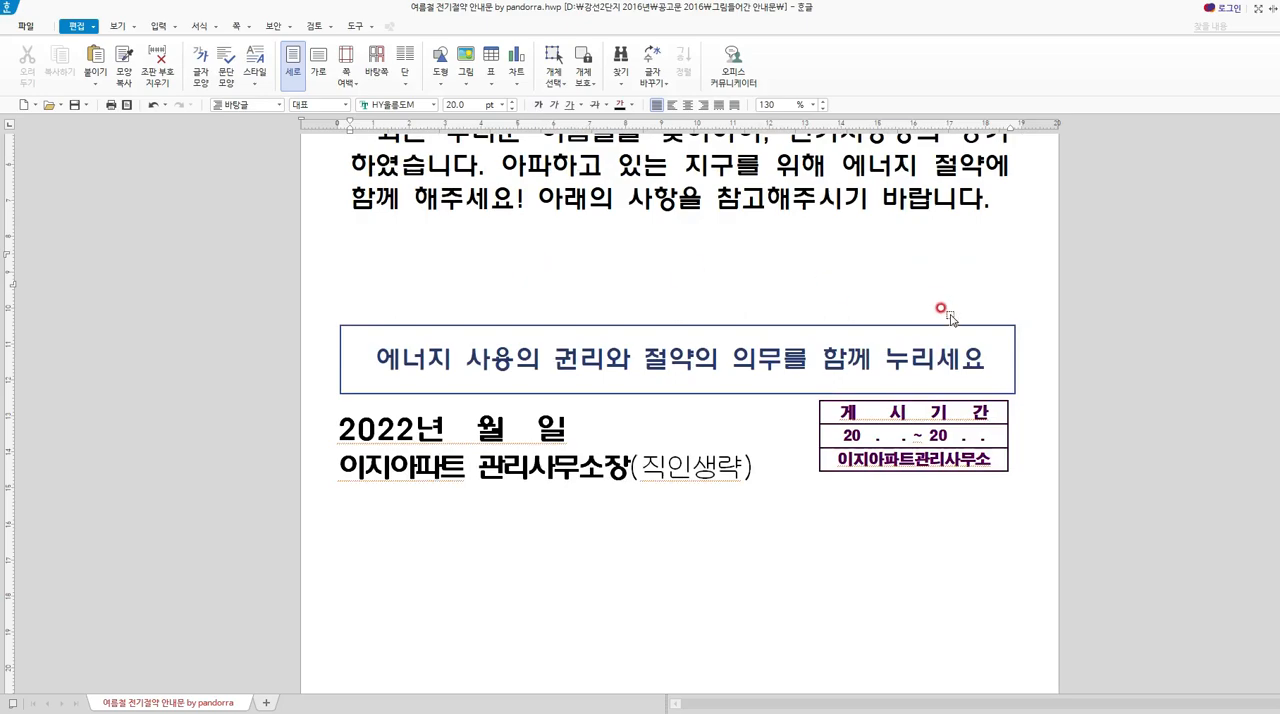
pyautogui.hotkey('ctrl', 'v')
# Check the copied notice's layout around the pasted cards, its reworded introduction and its closing block.
pyautogui.scroll(-6, 870, 448)
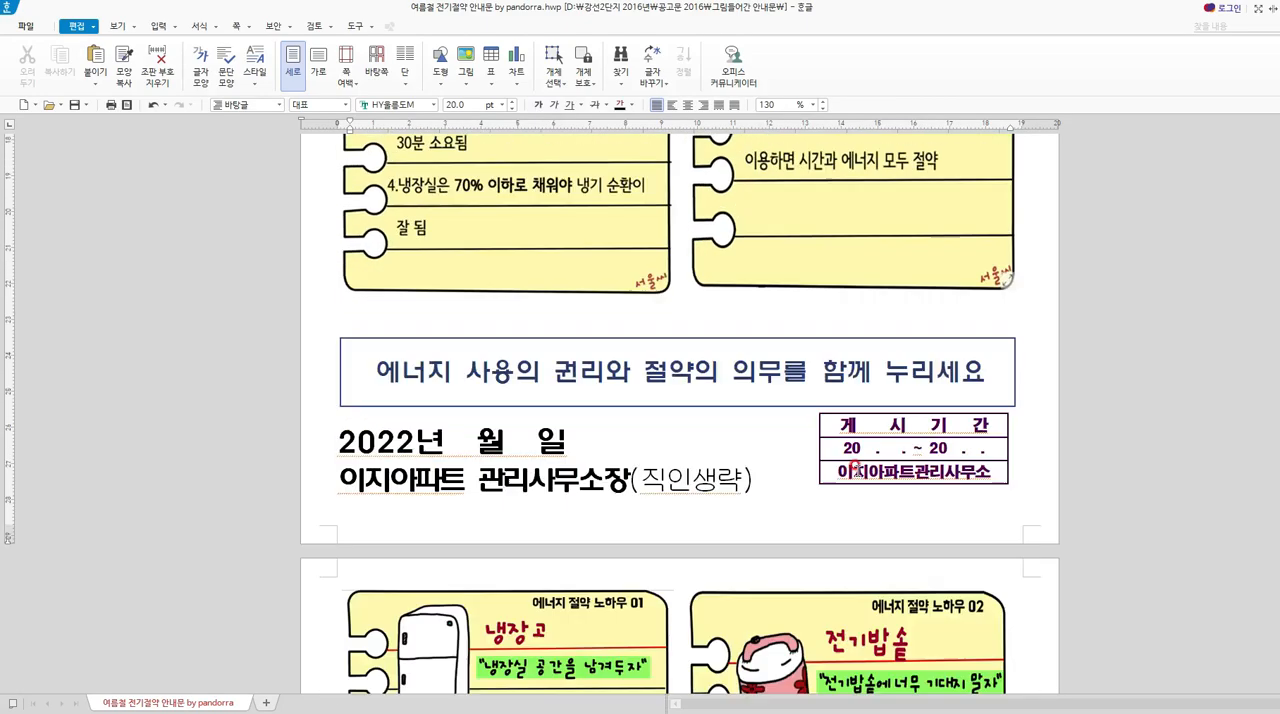
pyautogui.scroll(5, 876, 460)
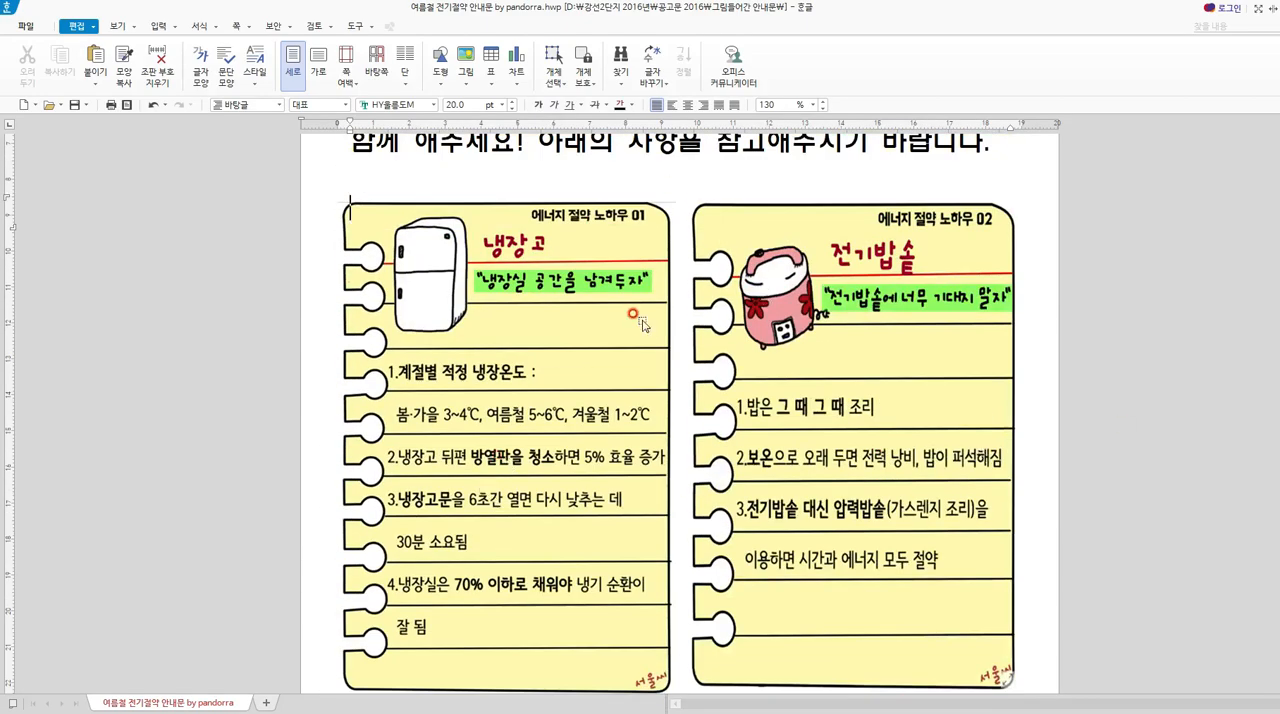
pyautogui.scroll(4, 750, 377)
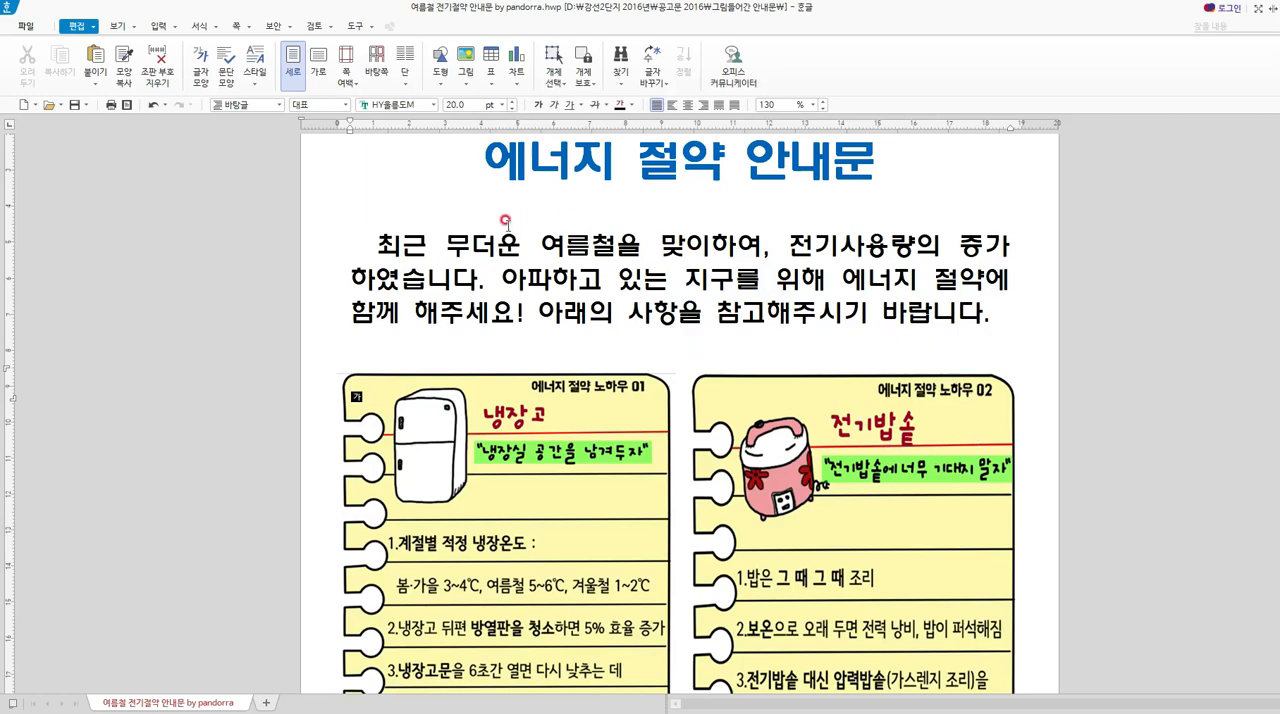
pyautogui.moveTo(397, 238); pyautogui.dragTo(902, 318)
pyautogui.click(962, 318)
pyautogui.scroll(-10, 962, 318)
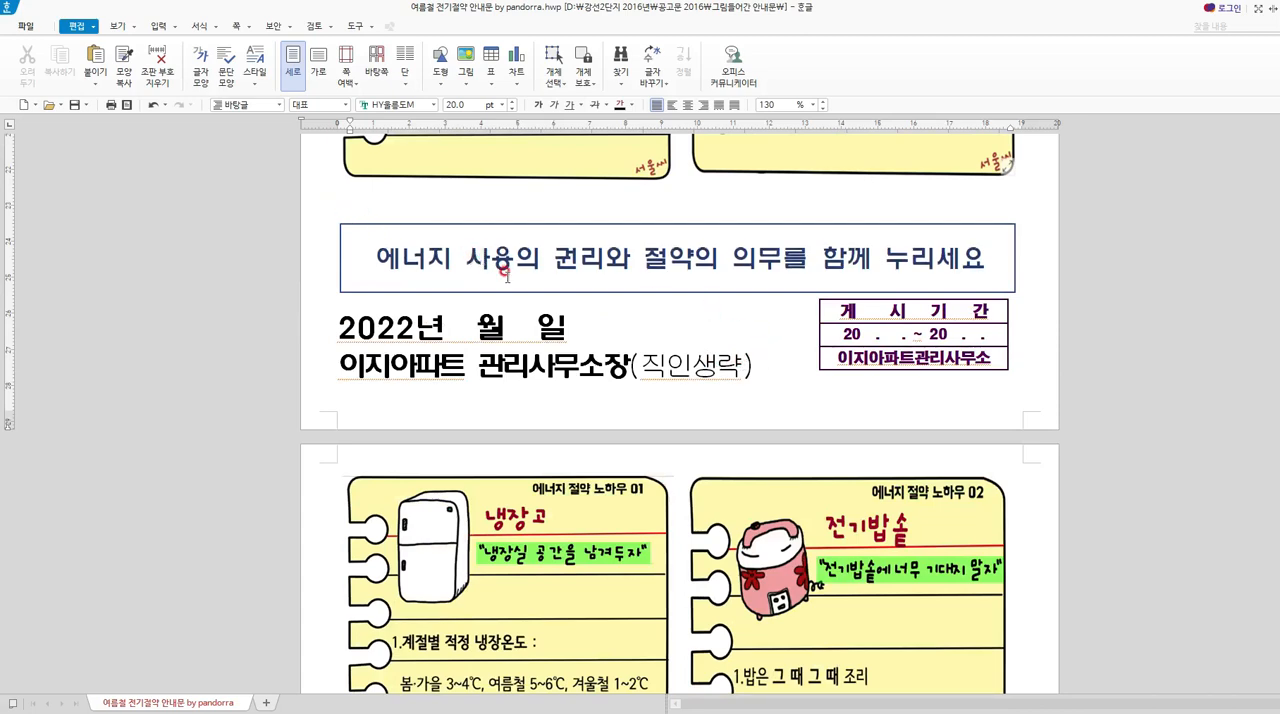
pyautogui.scroll(10, 715, 295)
# Reword the slogan box below the pasted cards as "에너지 절약으로 우리의 지구를 지켜주세요!".
pyautogui.scroll(-5, 716, 296)
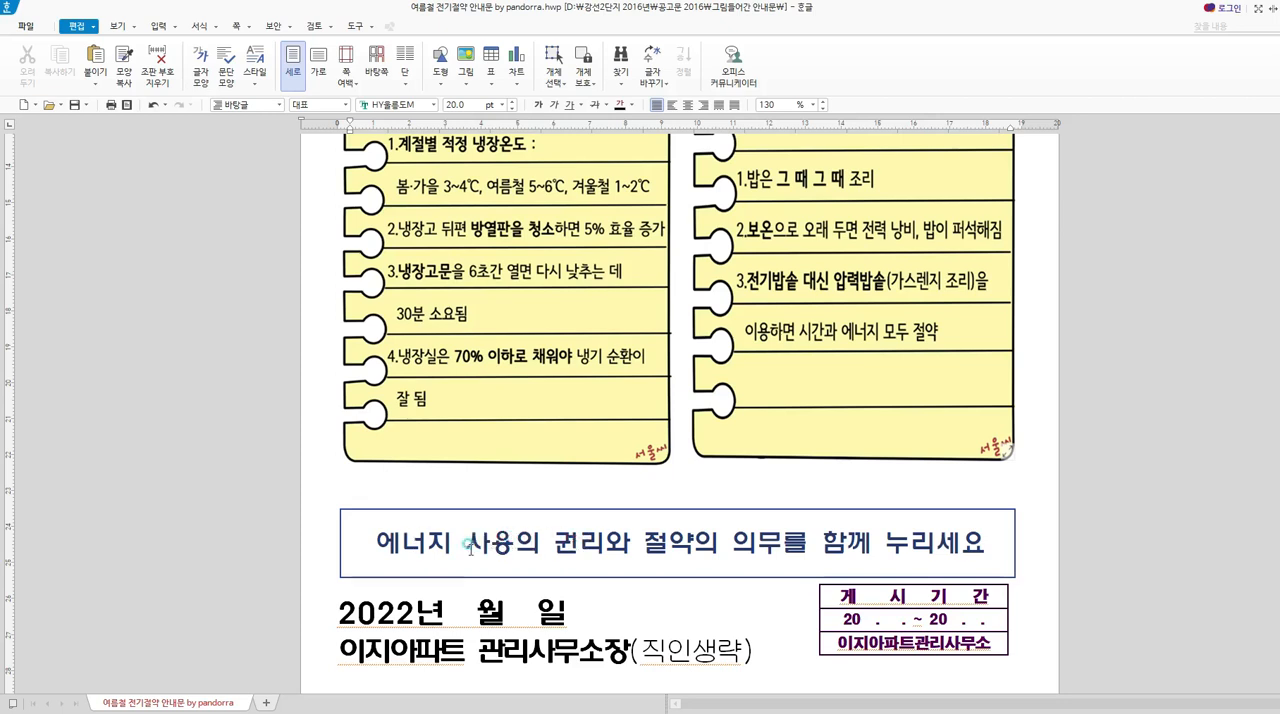
pyautogui.moveTo(466, 543); pyautogui.dragTo(988, 545)
pyautogui.write('절약으로 우리의')
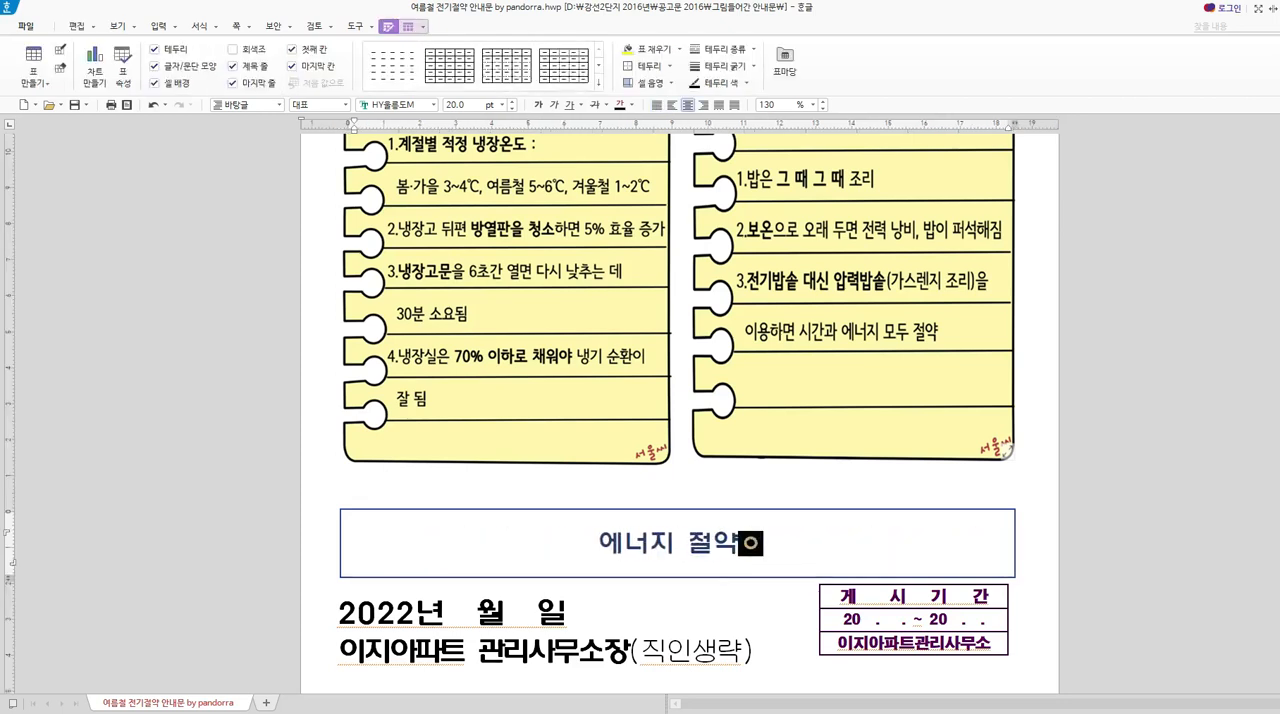
pyautogui.write(' 지구')
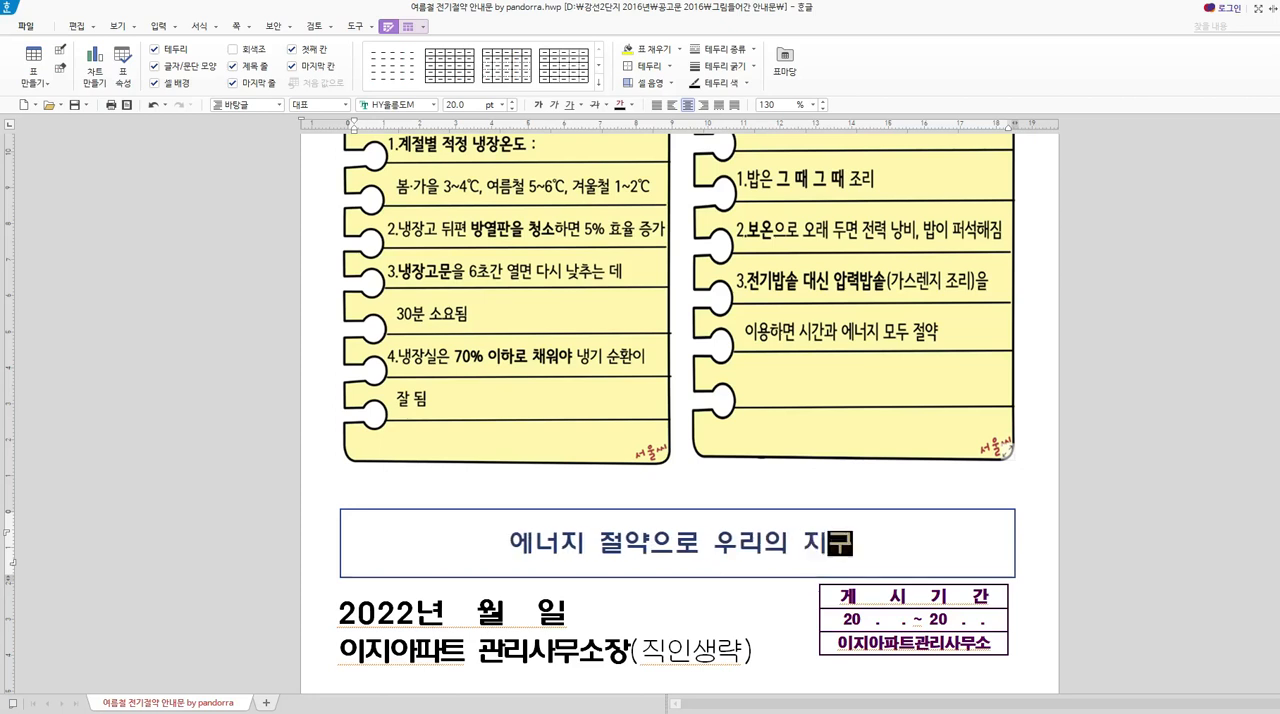
pyautogui.write('를 지켜주세요!')
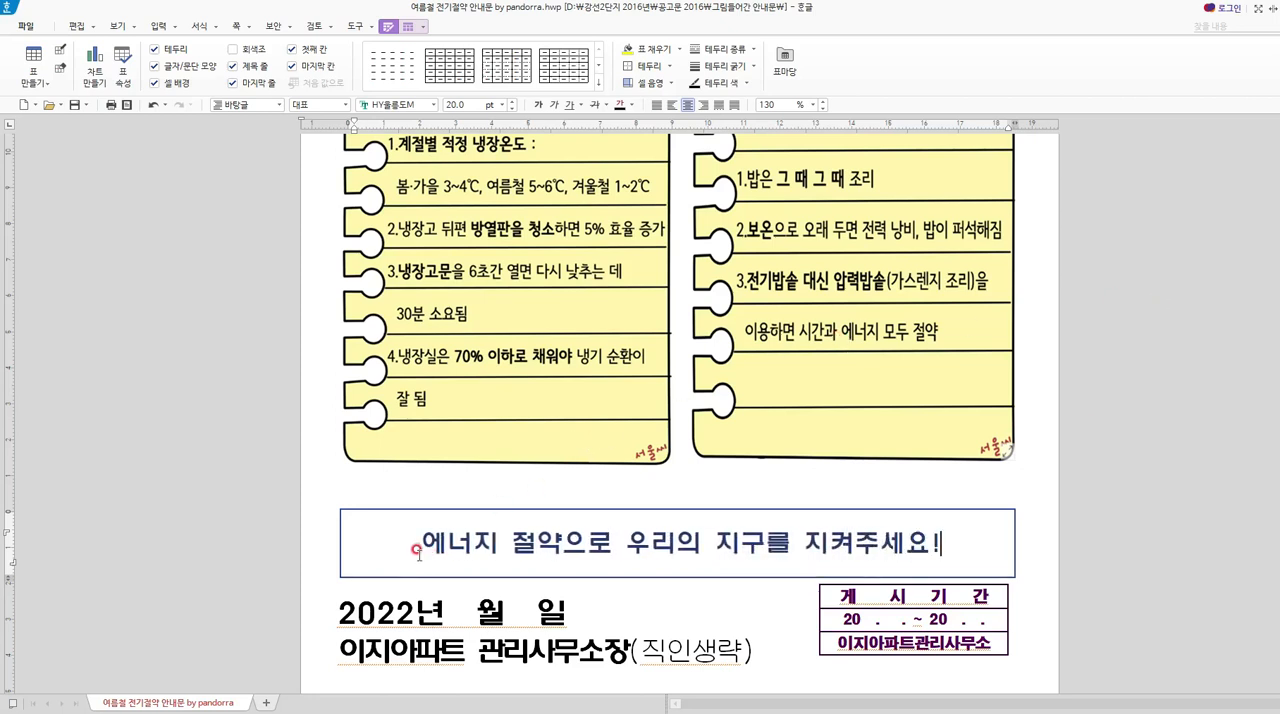
# Review the second notice from title to slogan, and compare it with the original summer electricity-saving notice.
pyautogui.scroll(-6, 735, 485)
pyautogui.scroll(-10, 763, 490)
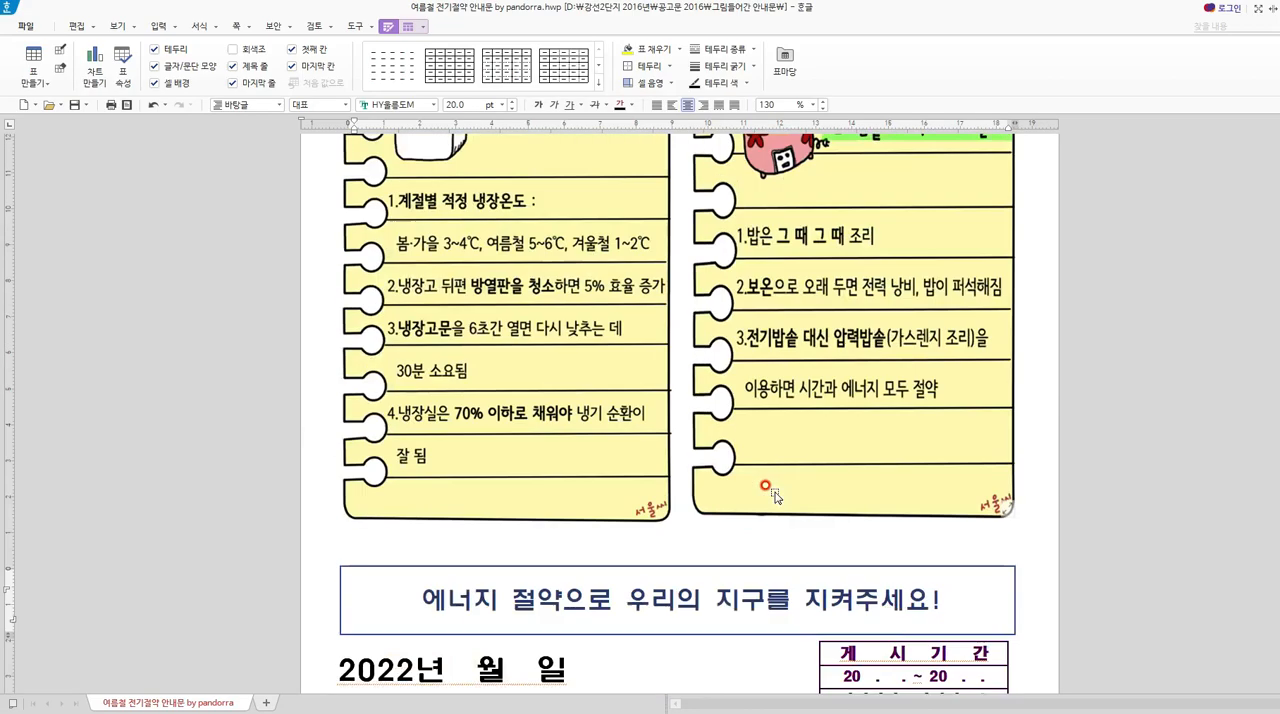
pyautogui.click(631, 325)
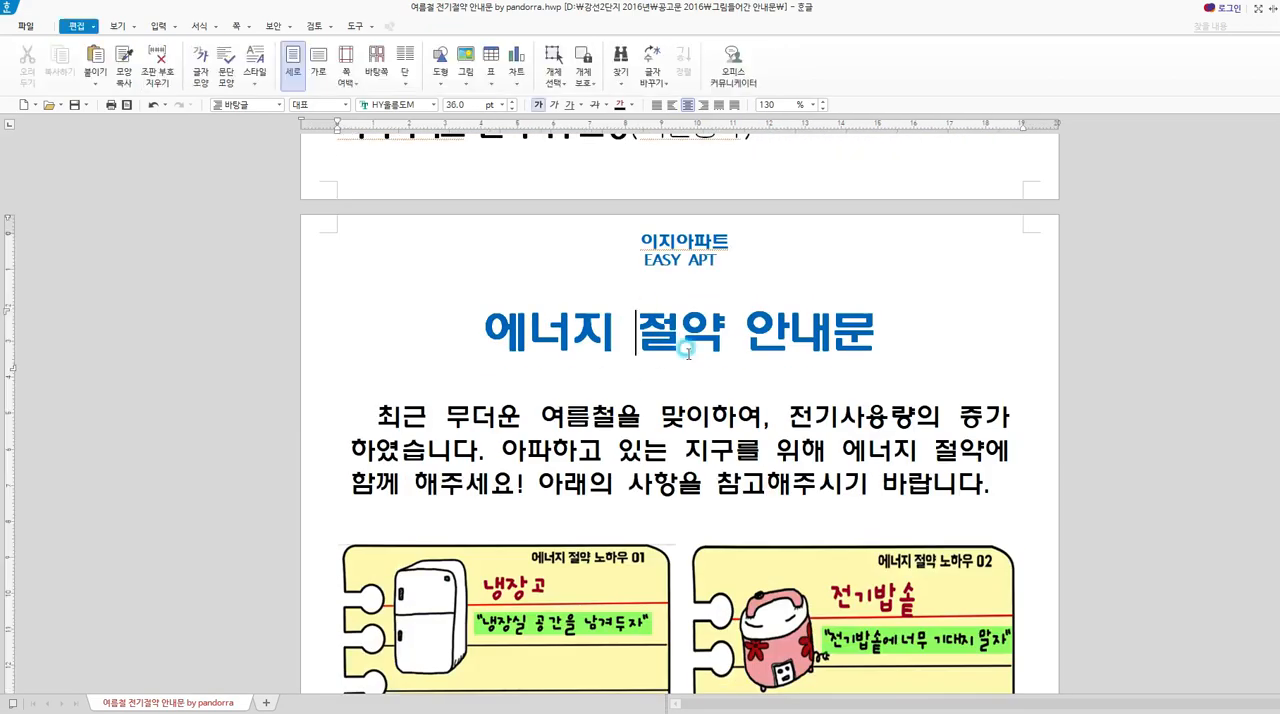
pyautogui.scroll(-9, 631, 325)
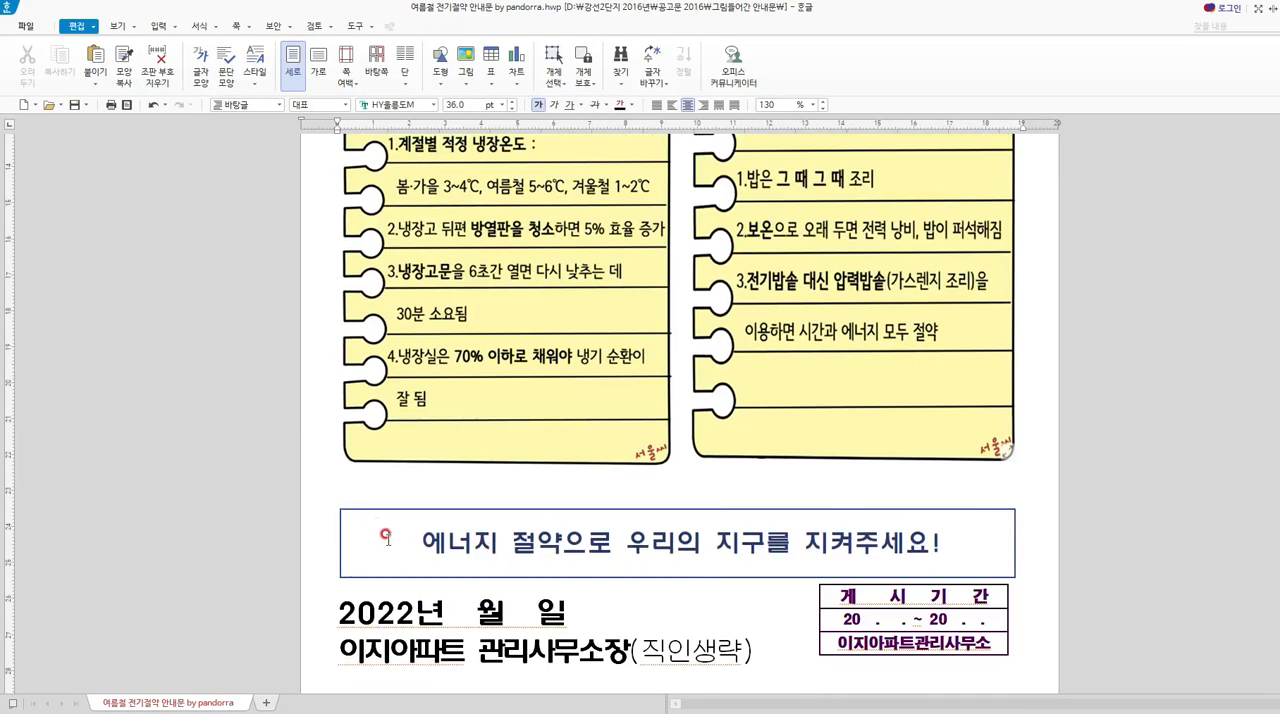
pyautogui.moveTo(425, 535); pyautogui.dragTo(940, 535)
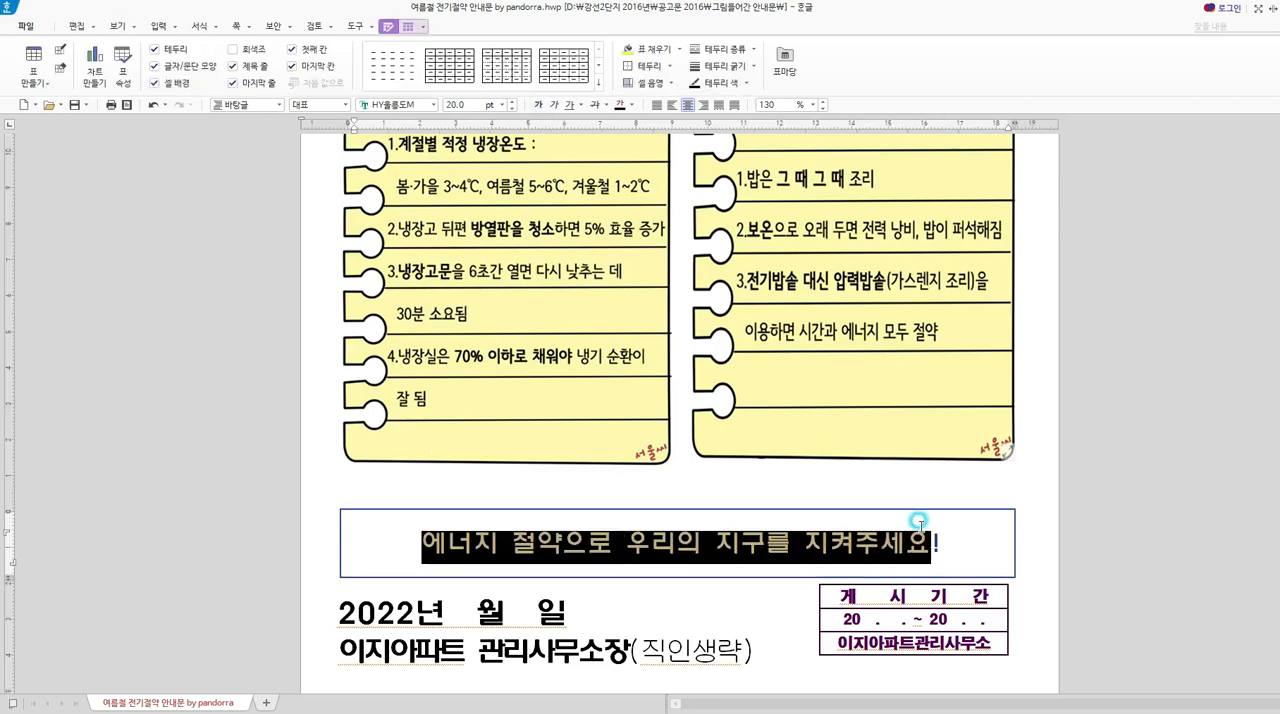
pyautogui.scroll(9, 681, 437)
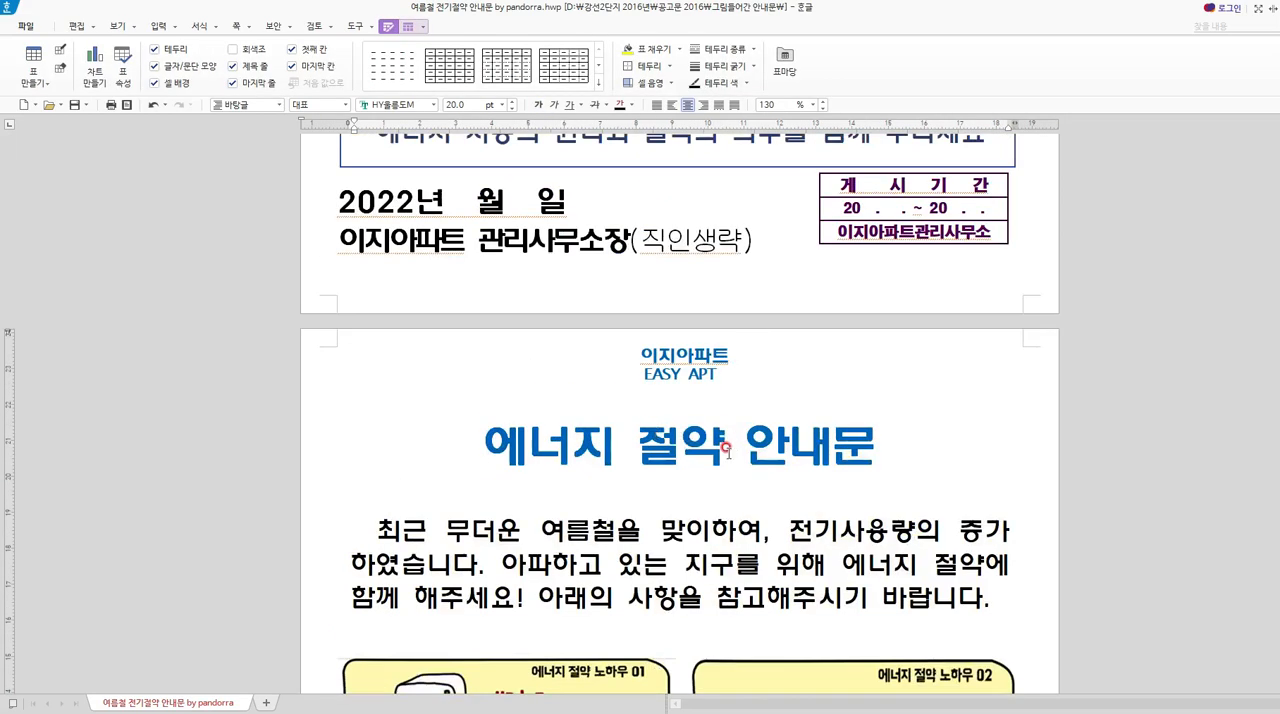
pyautogui.scroll(-9, 728, 450)
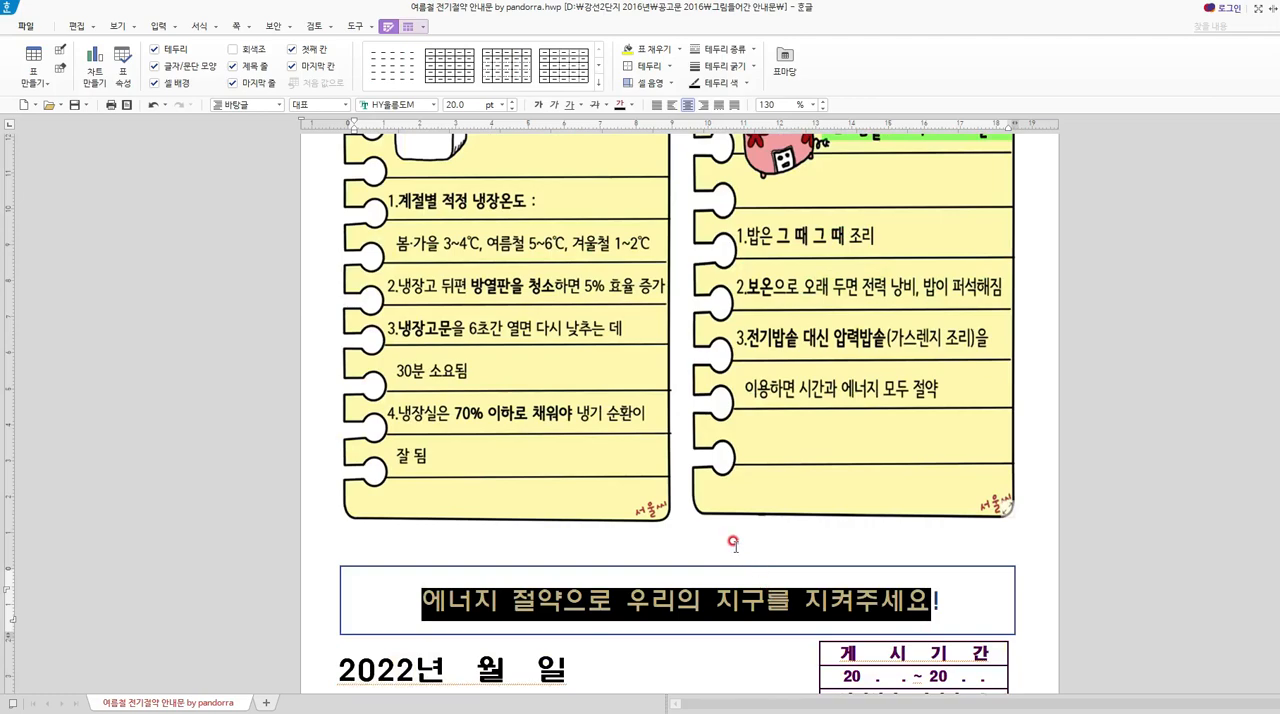
pyautogui.click(735, 546)
pyautogui.scroll(8, 774, 534)
pyautogui.scroll(-3, 777, 533)
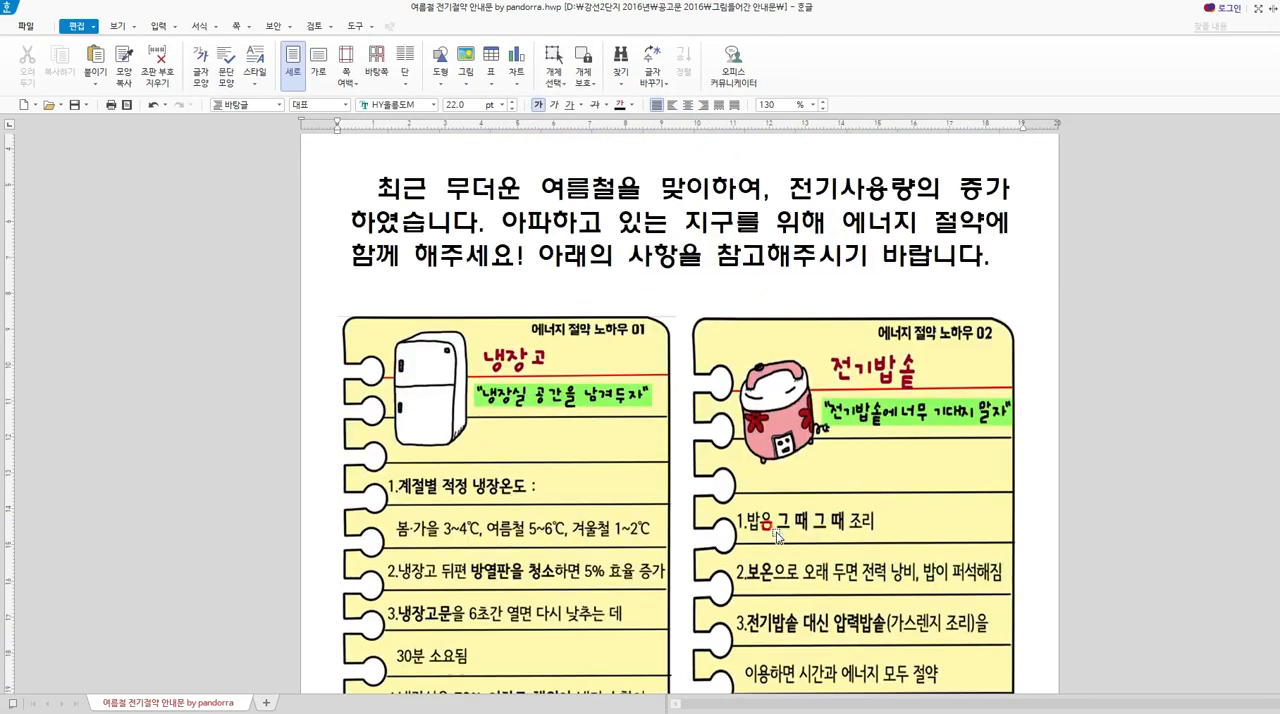
pyautogui.scroll(-10, 777, 537)
pyautogui.scroll(2, 848, 391)
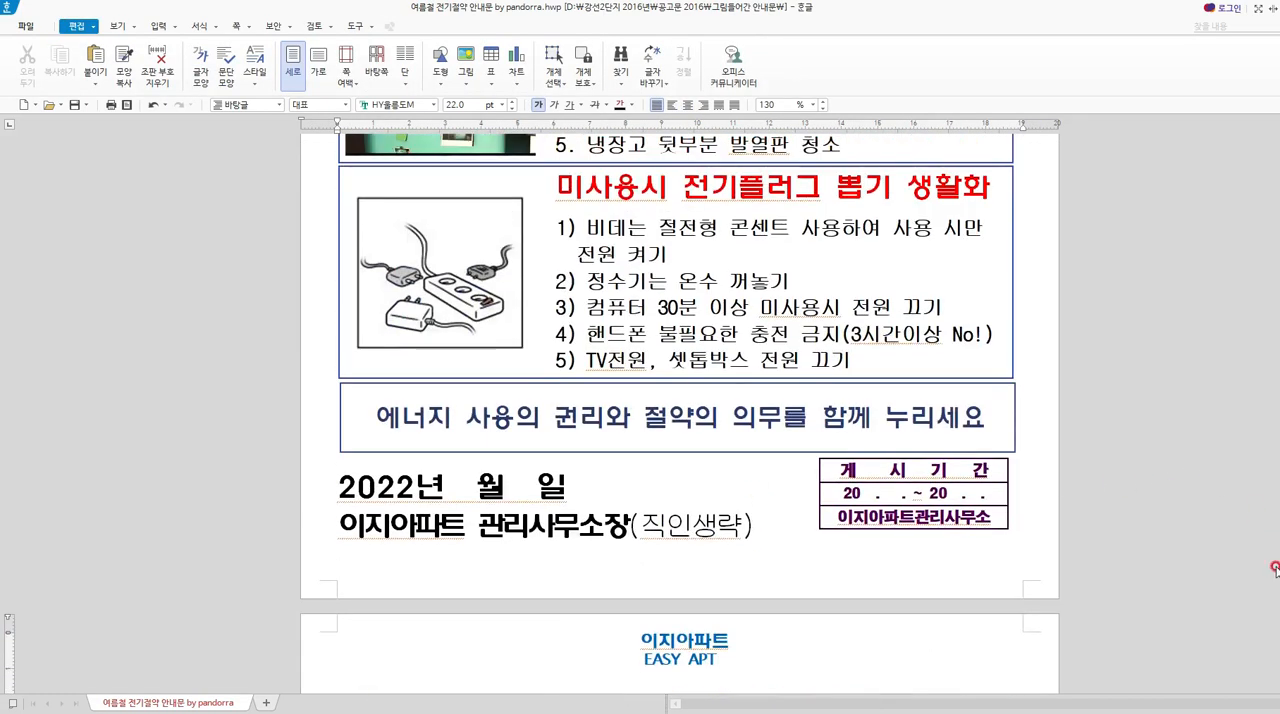
pyautogui.scroll(6, 850, 392)
pyautogui.scroll(-6, 740, 365)
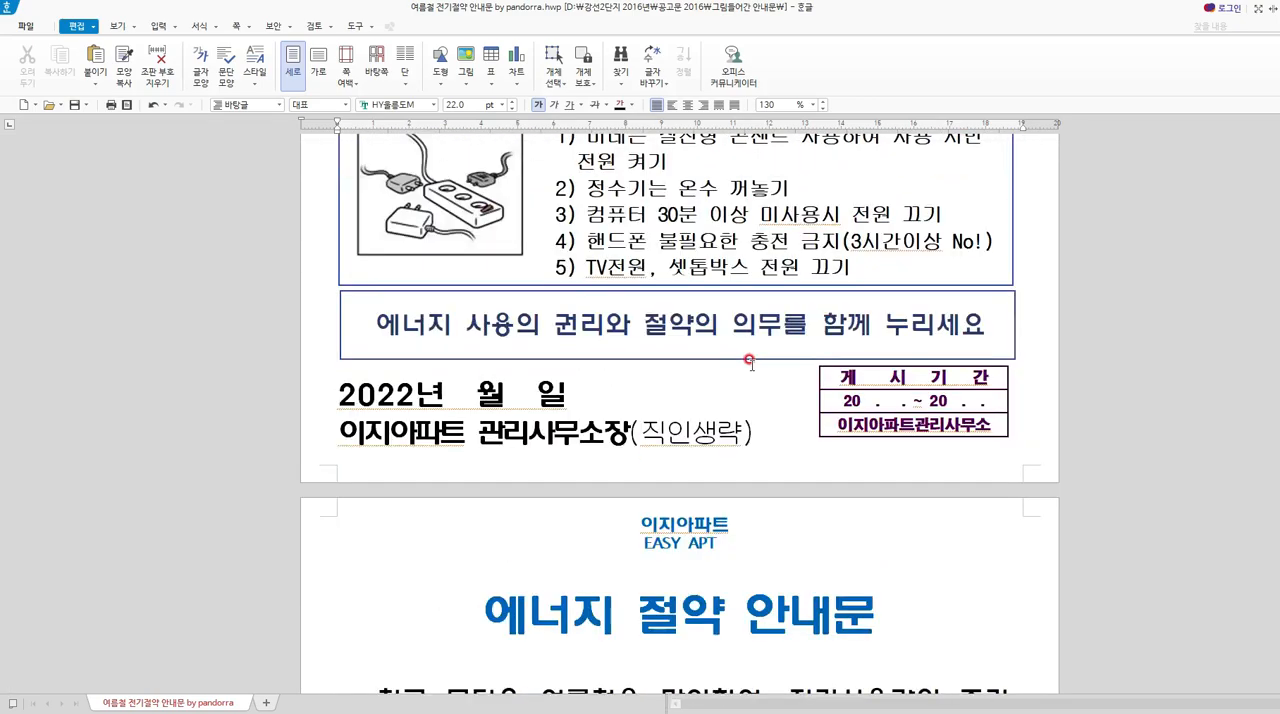
pyautogui.scroll(2, 745, 360)
pyautogui.scroll(5, 745, 360)
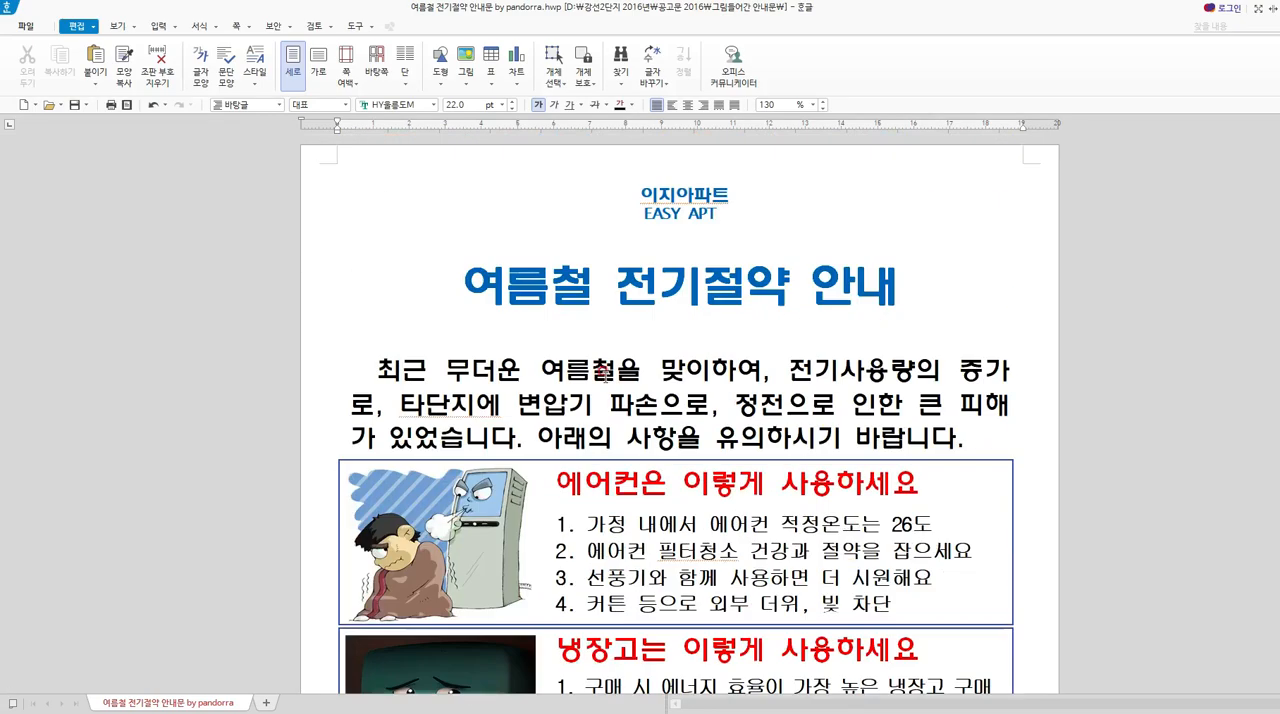
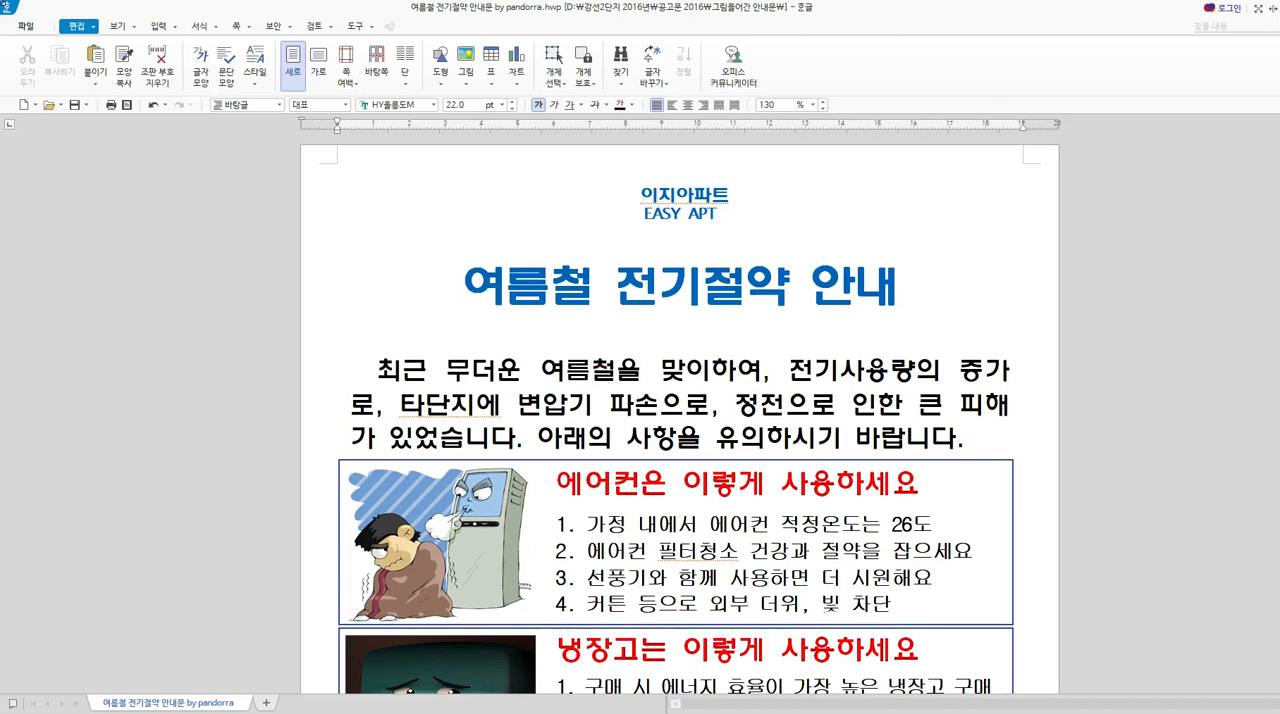
# Leave the electricity-saving notice for the May regular meeting results notice, and look through it from heading to posting-period table.
pyautogui.click(1211, 69)
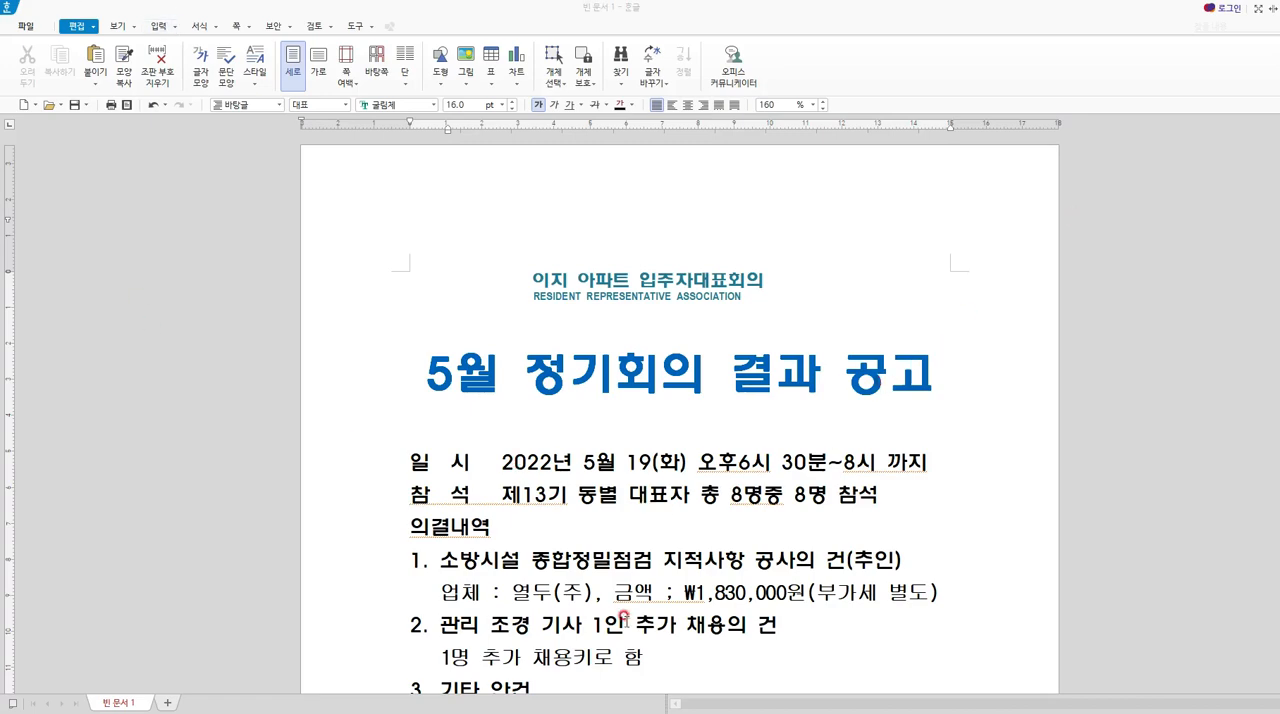
pyautogui.click(599, 662)
pyautogui.scroll(-10, 800, 510)
pyautogui.scroll(10, 824, 533)
pyautogui.click(956, 378)
pyautogui.scroll(-6, 956, 380)
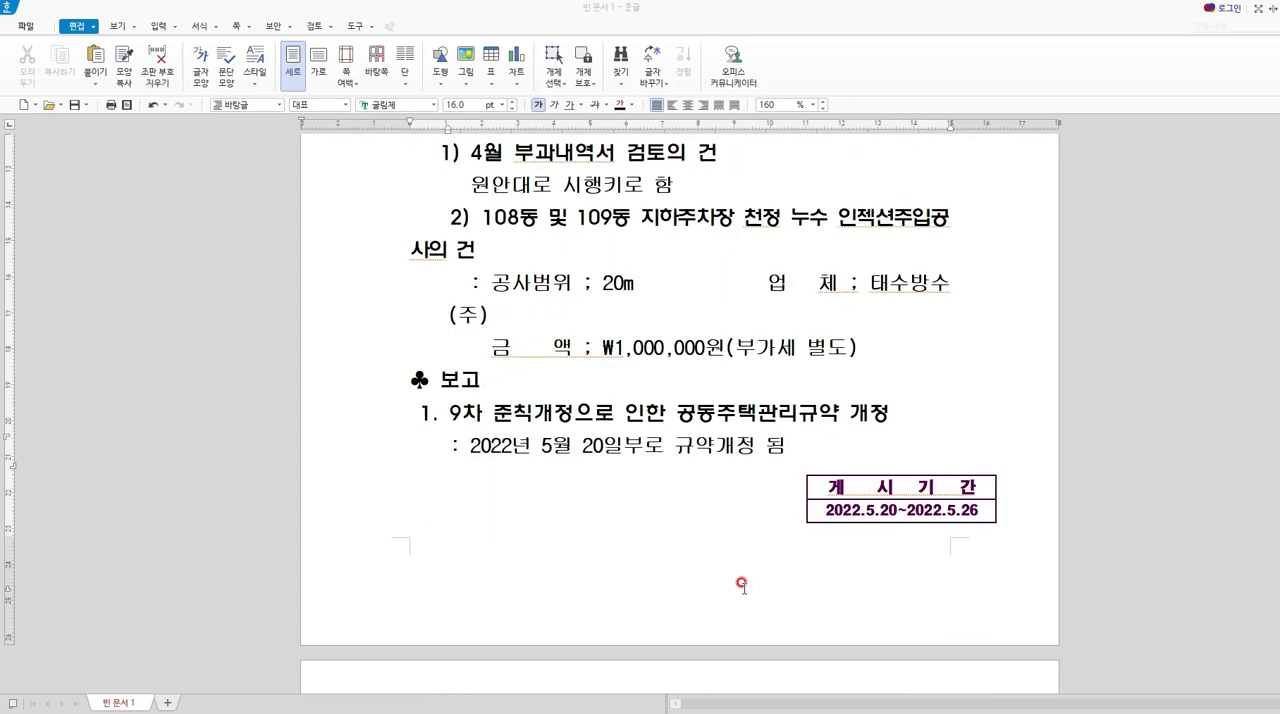
pyautogui.scroll(6, 749, 450)
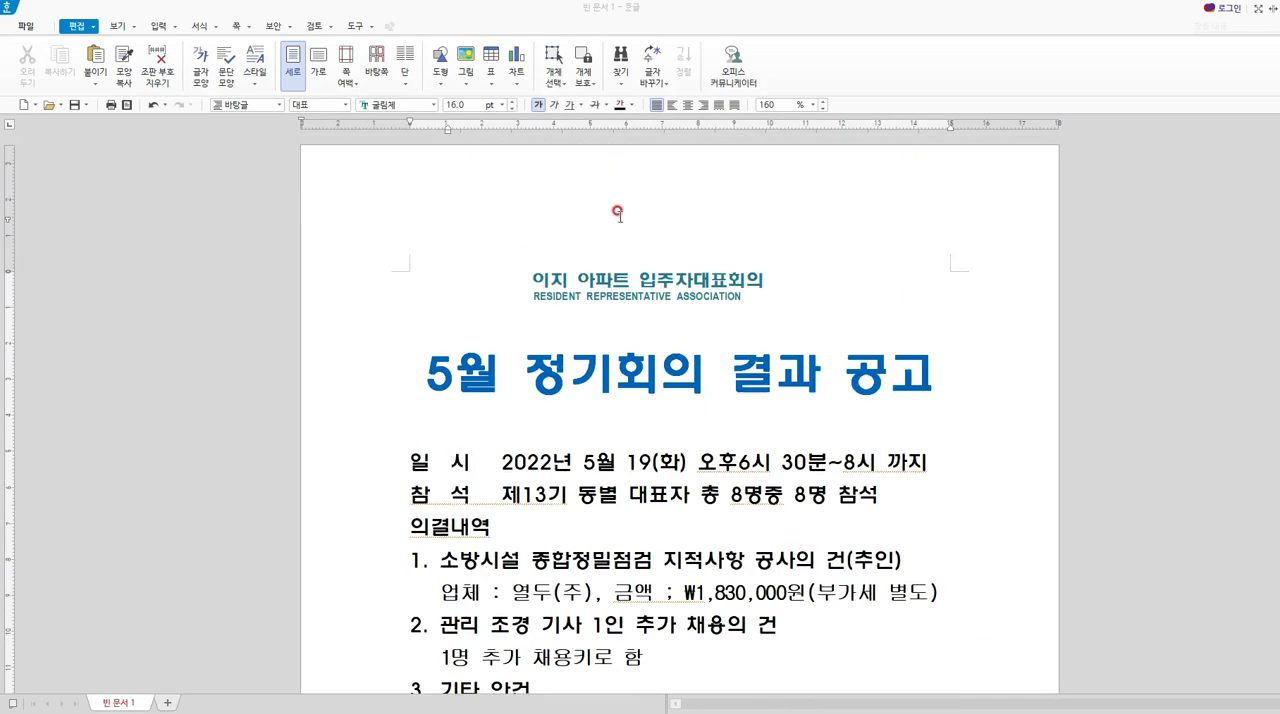
pyautogui.click(620, 215)
pyautogui.doubleClick(620, 215)
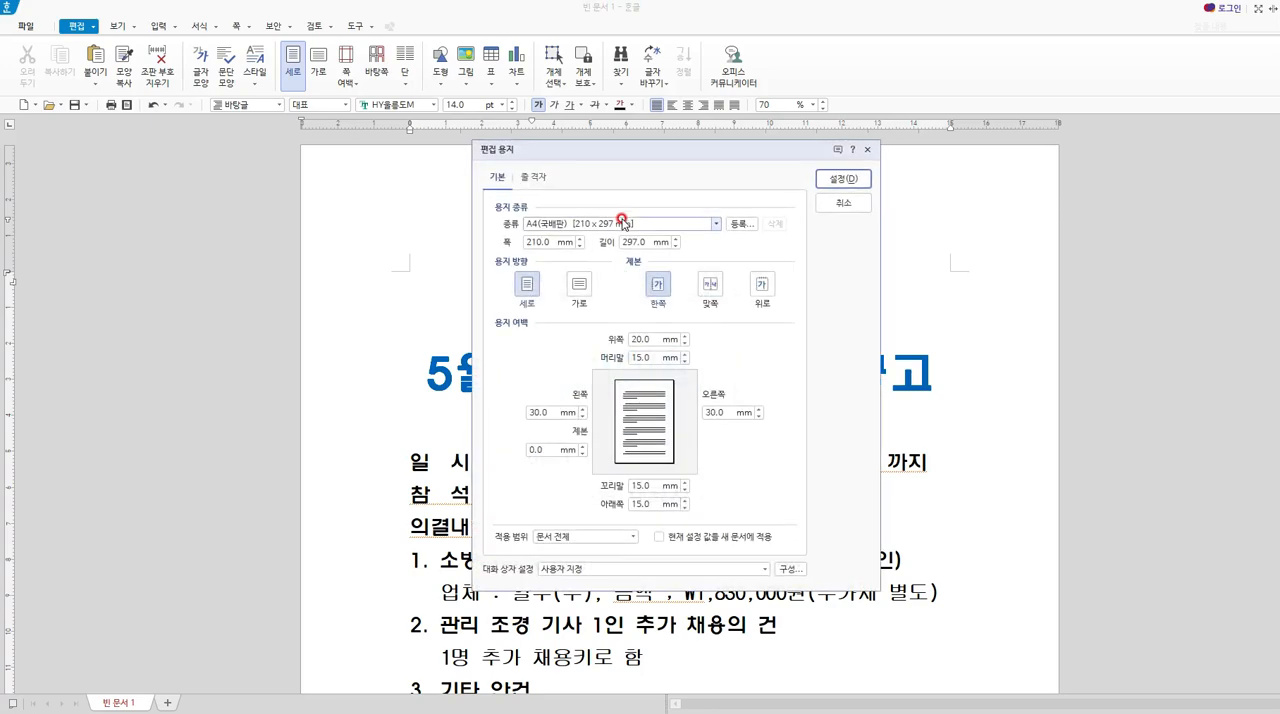
pyautogui.click(630, 341)
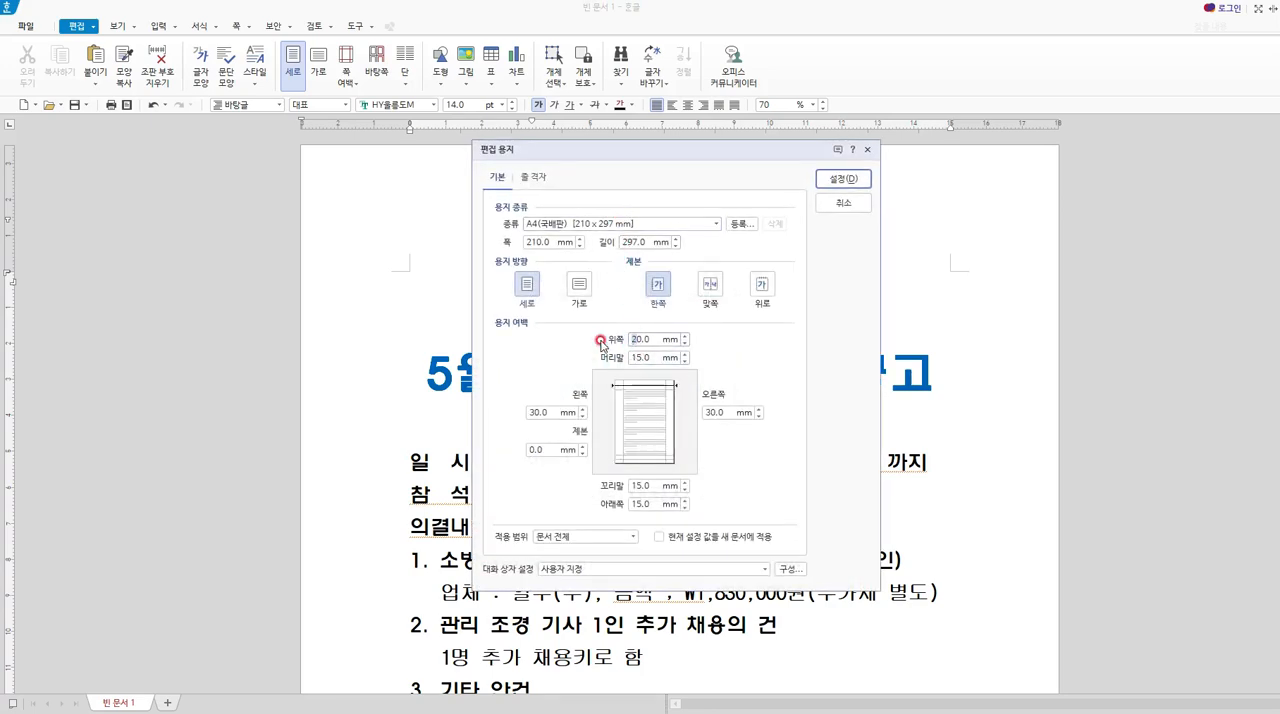
pyautogui.press('Escape')
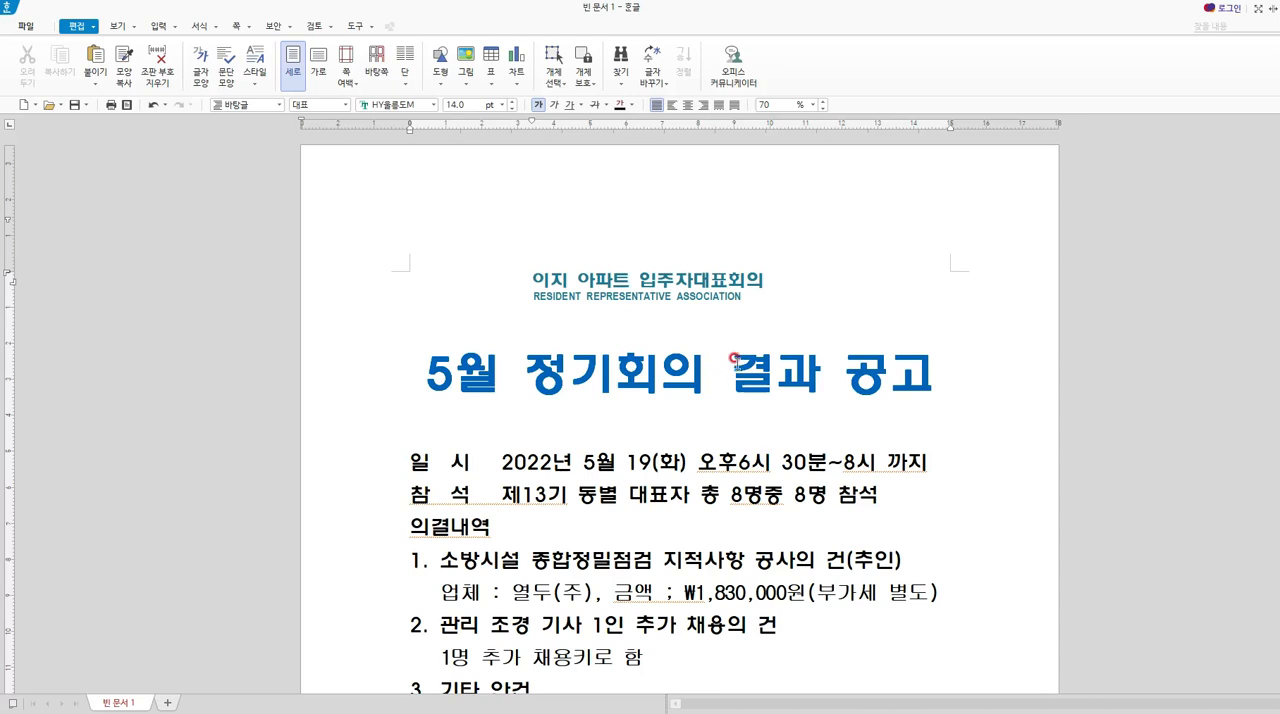
# Set the page margins to 10 mm top, 20 mm left, 20 mm right, 10 mm footer and 10 mm bottom.
pyautogui.press('F7')
pyautogui.moveTo(638, 343); pyautogui.dragTo(618, 347)
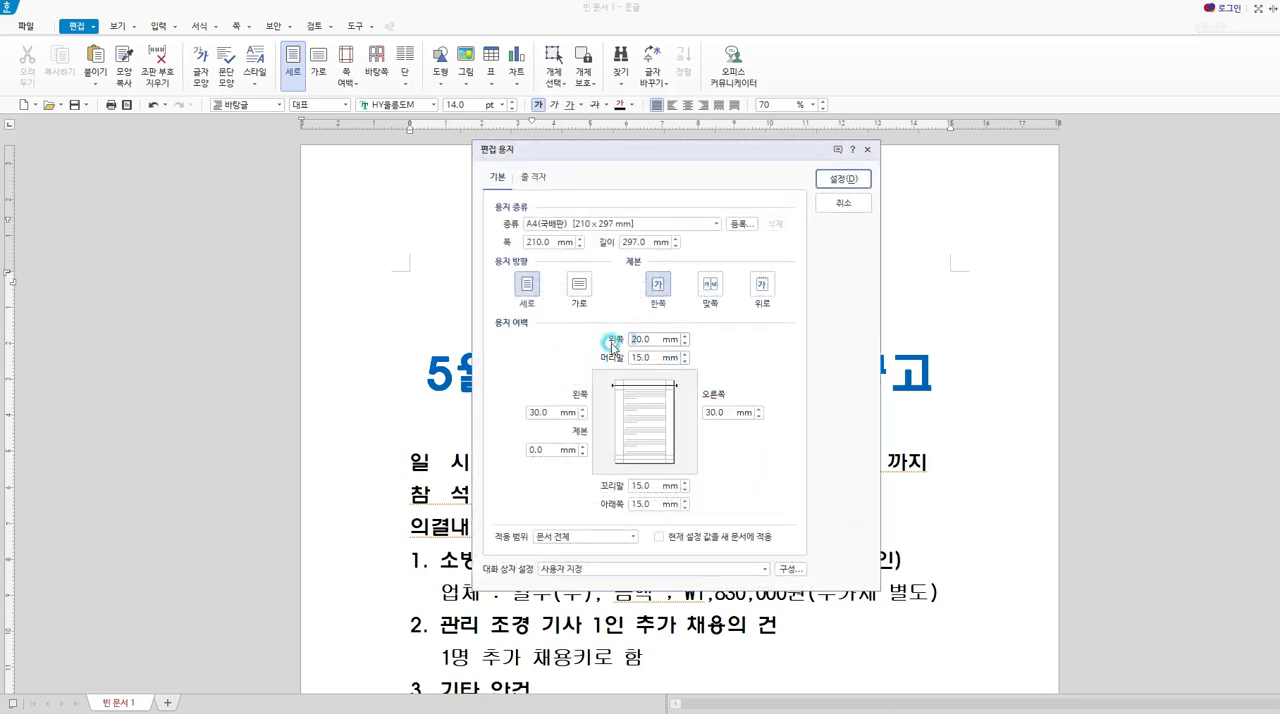
pyautogui.write('1')
pyautogui.moveTo(533, 404); pyautogui.dragTo(525, 407)
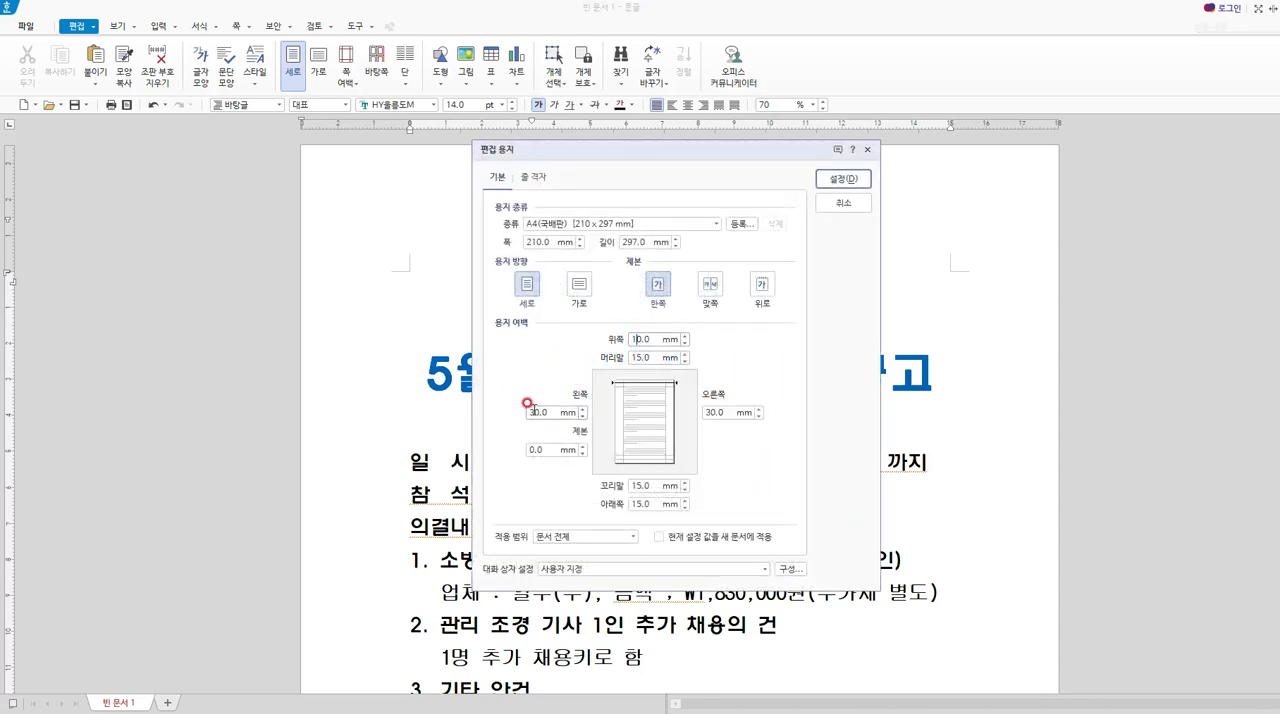
pyautogui.write('2')
pyautogui.moveTo(707, 403); pyautogui.dragTo(703, 407)
pyautogui.write('2')
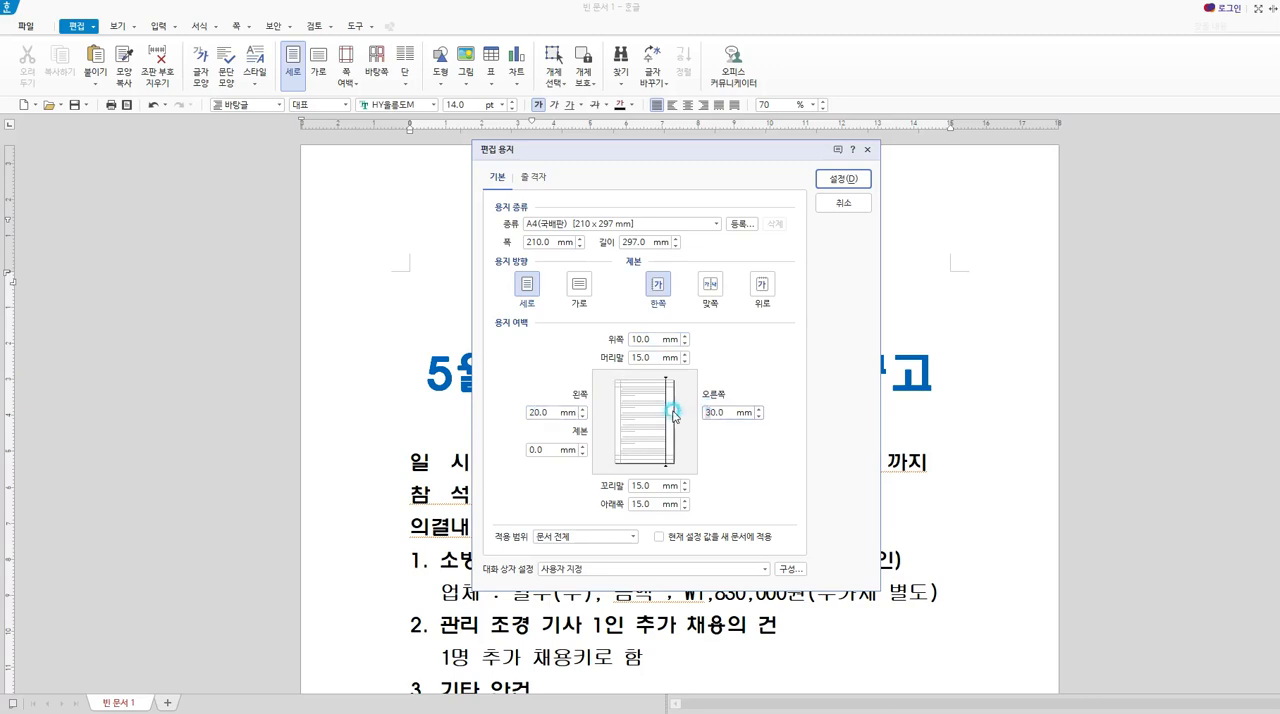
pyautogui.moveTo(648, 486); pyautogui.dragTo(628, 479)
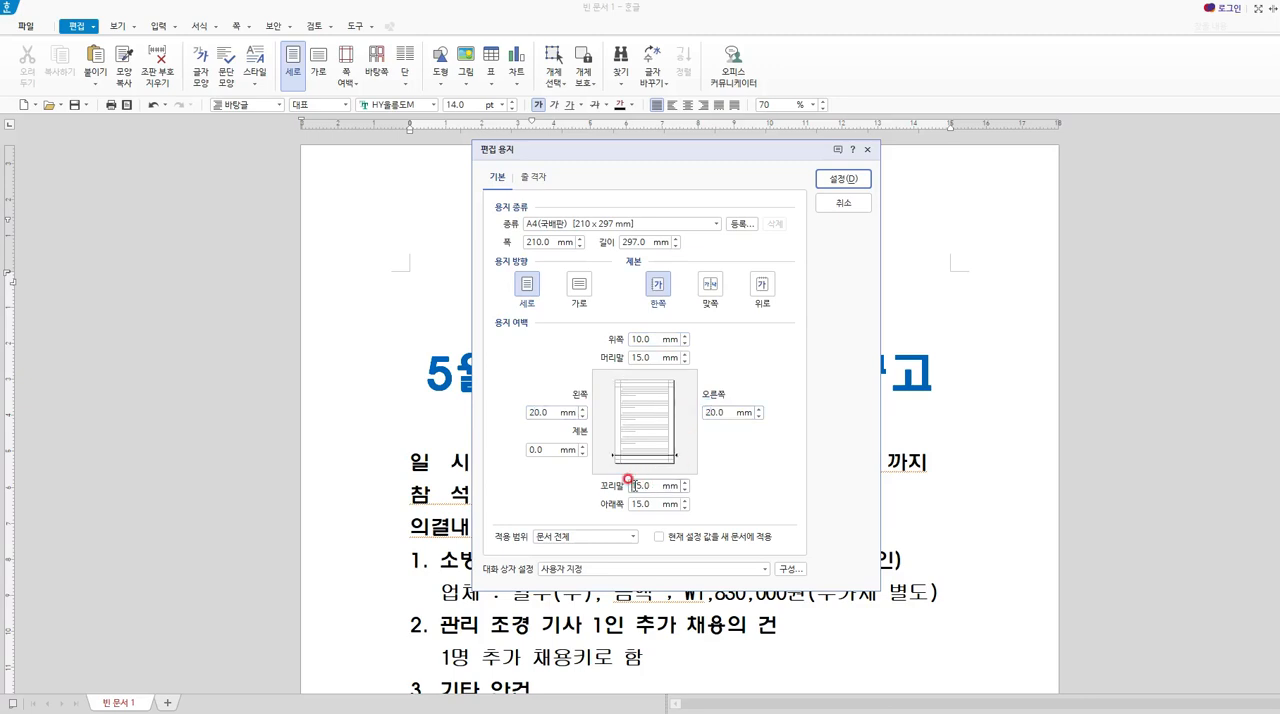
pyautogui.write('10')
pyautogui.click(633, 505)
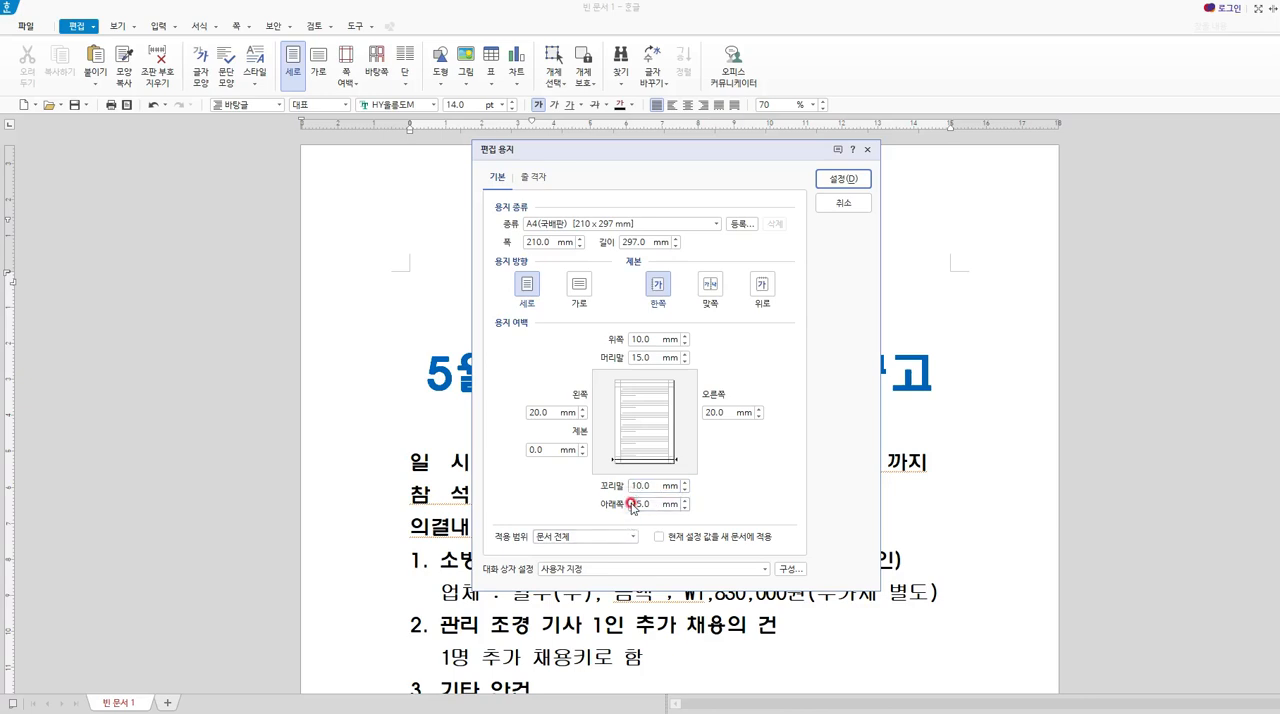
pyautogui.write('10')
pyautogui.press('Return')
# Move the posting-period table down beside the date and the representative chair's signature line.
pyautogui.scroll(-5, 628, 498)
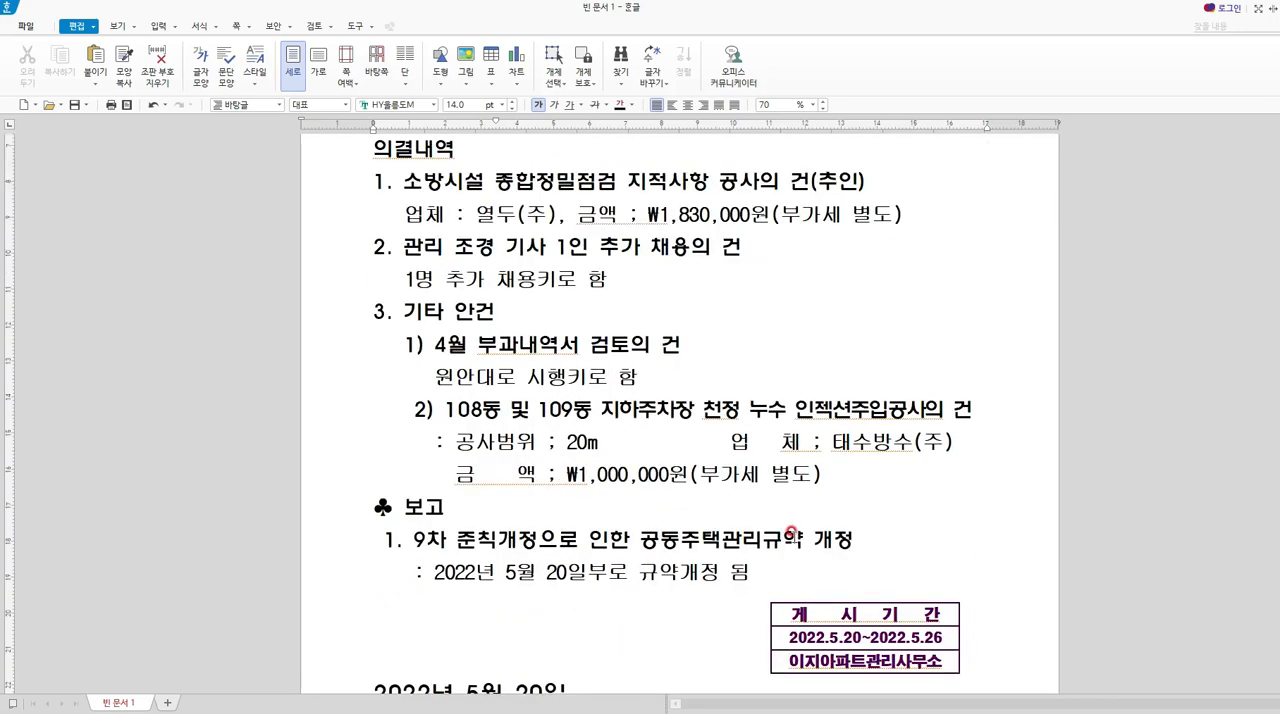
pyautogui.moveTo(890, 495); pyautogui.dragTo(900, 588)
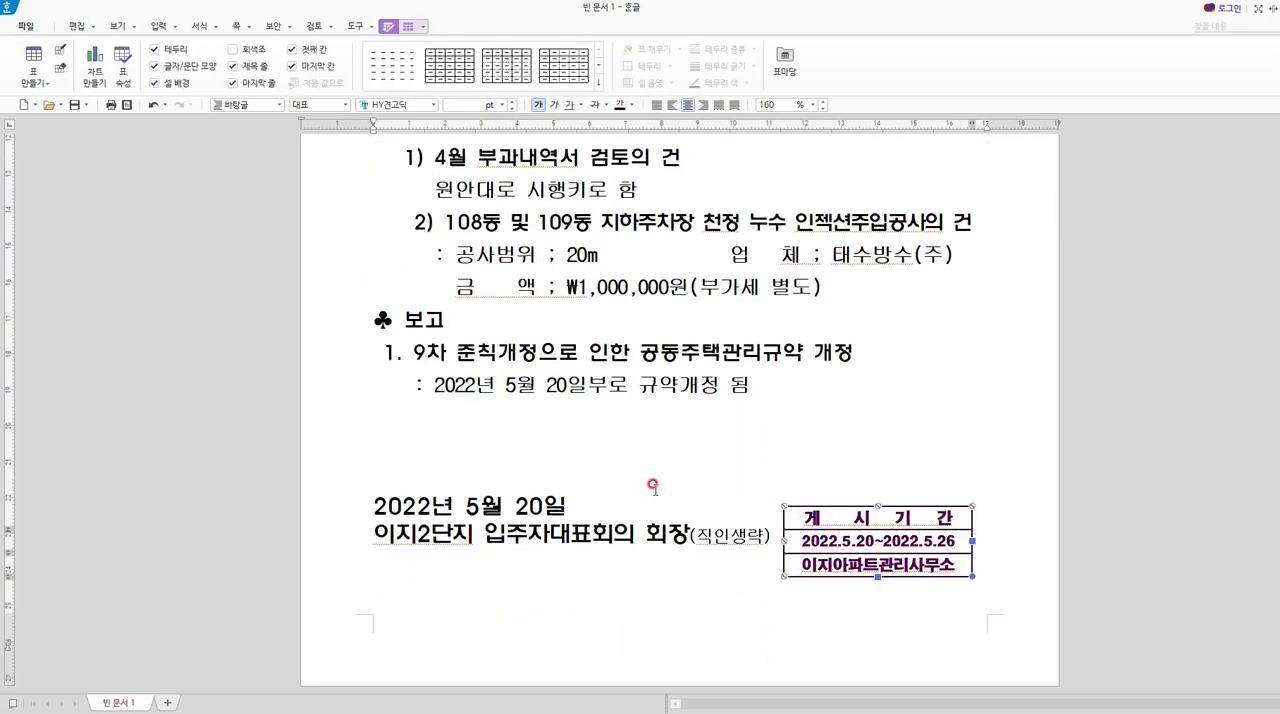
pyautogui.click(670, 452)
# Centre-align the association name and its English subtitle above the notice title.
pyautogui.scroll(5, 700, 500)
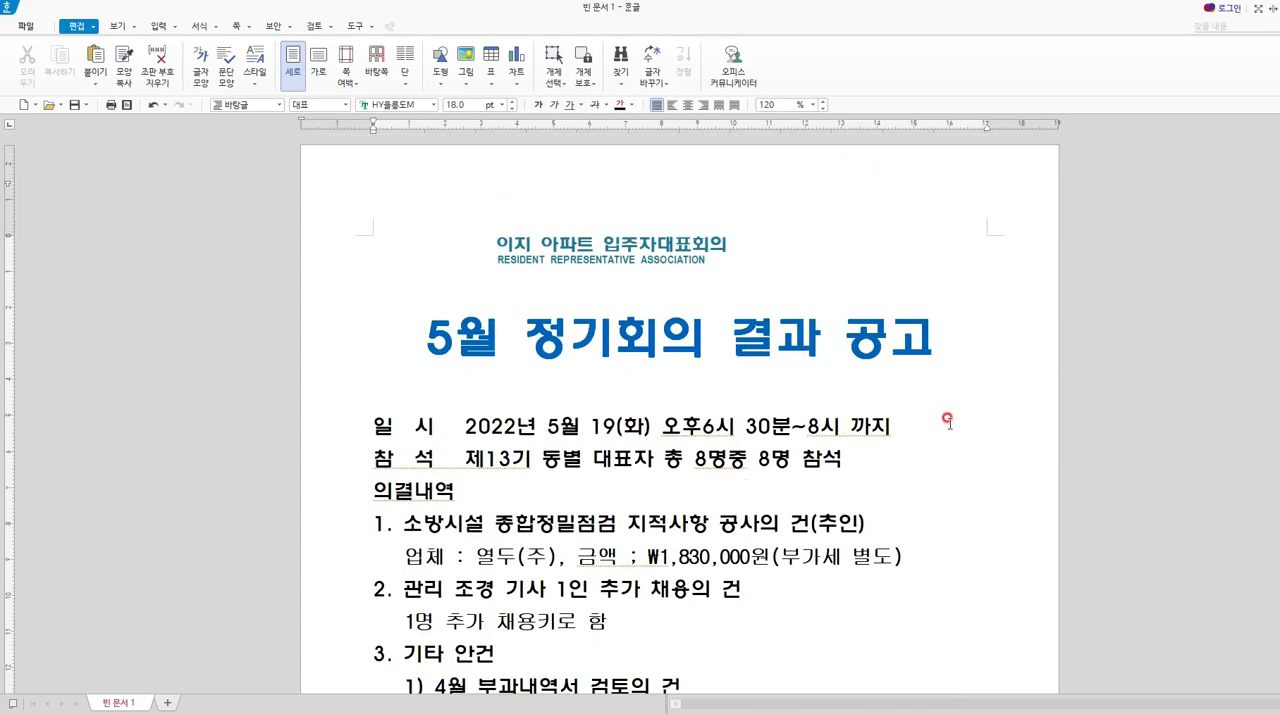
pyautogui.click(544, 258)
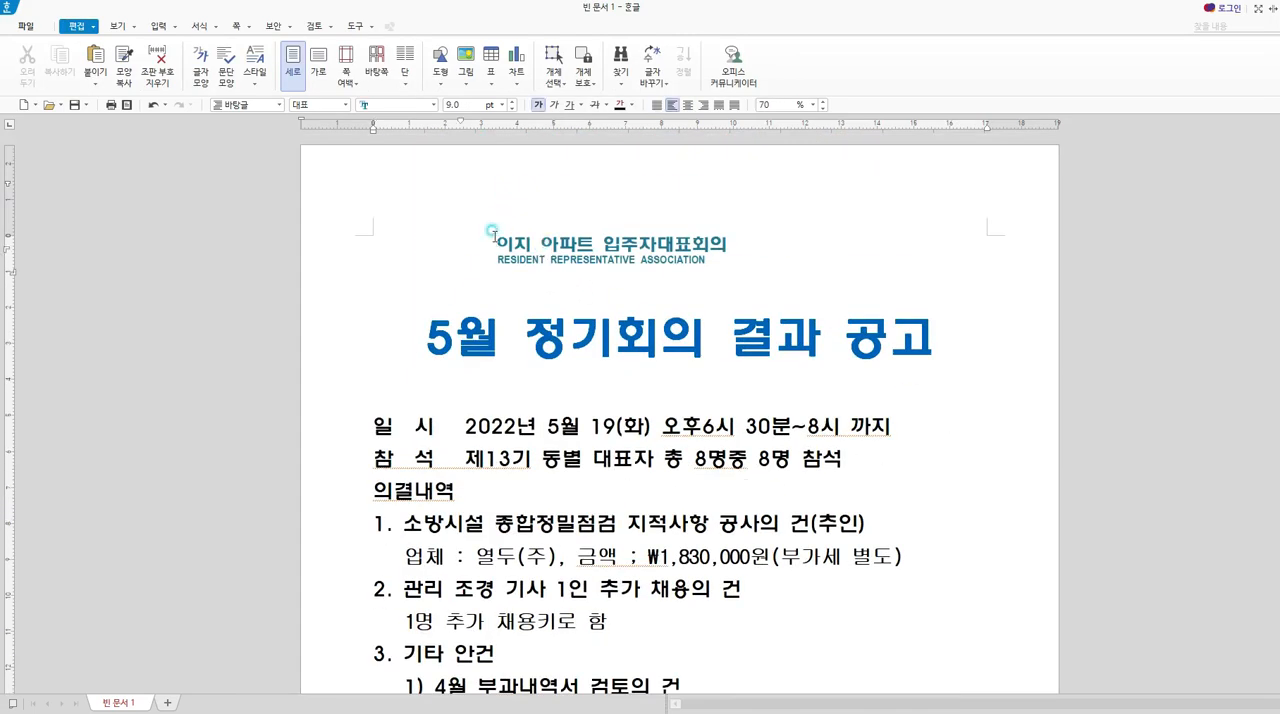
pyautogui.click(492, 232)
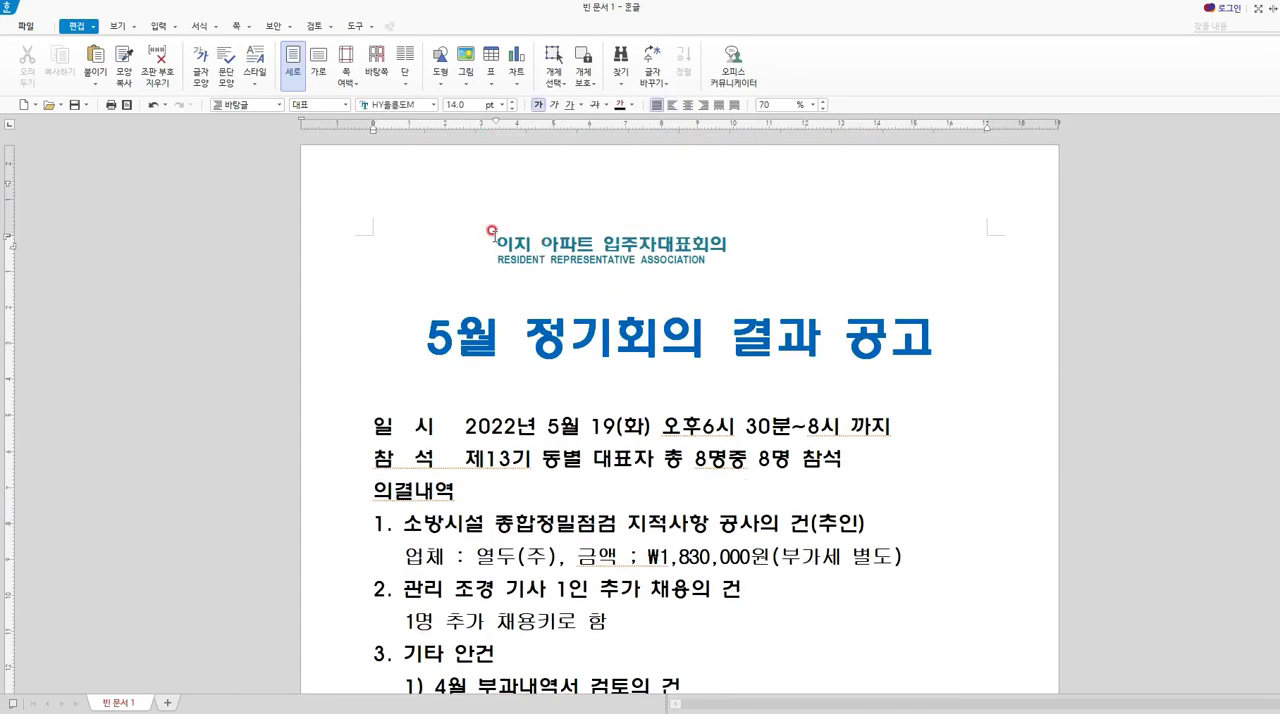
pyautogui.hotkey('shift', 'End')
pyautogui.hotkey('shift', 'Down')
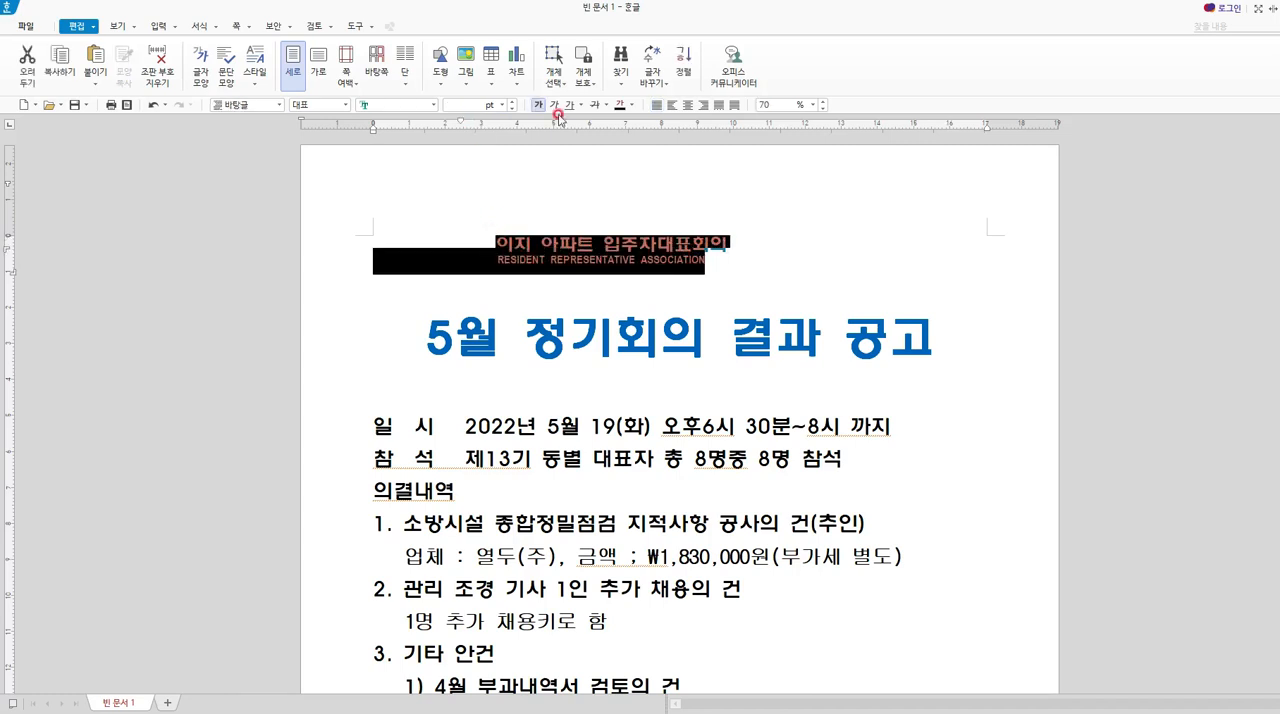
pyautogui.click(688, 105)
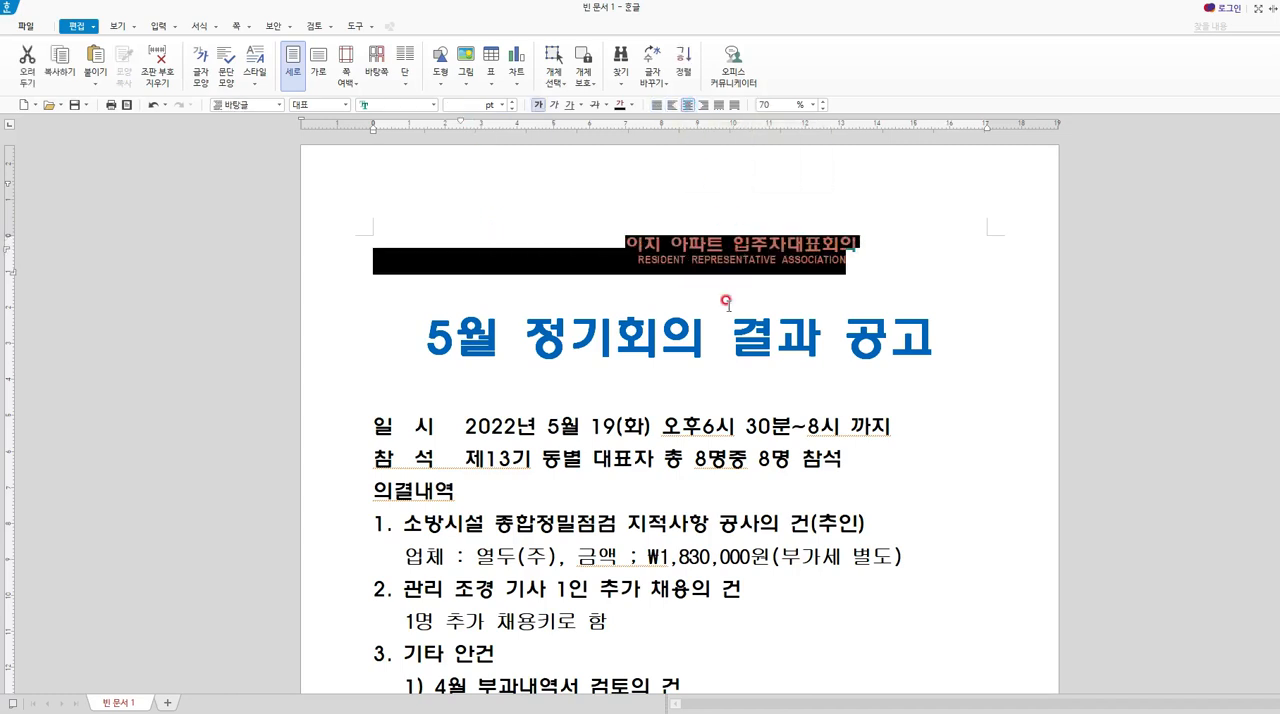
# Delete leading spaces before the English subtitle beneath the association name.
pyautogui.click(735, 230)
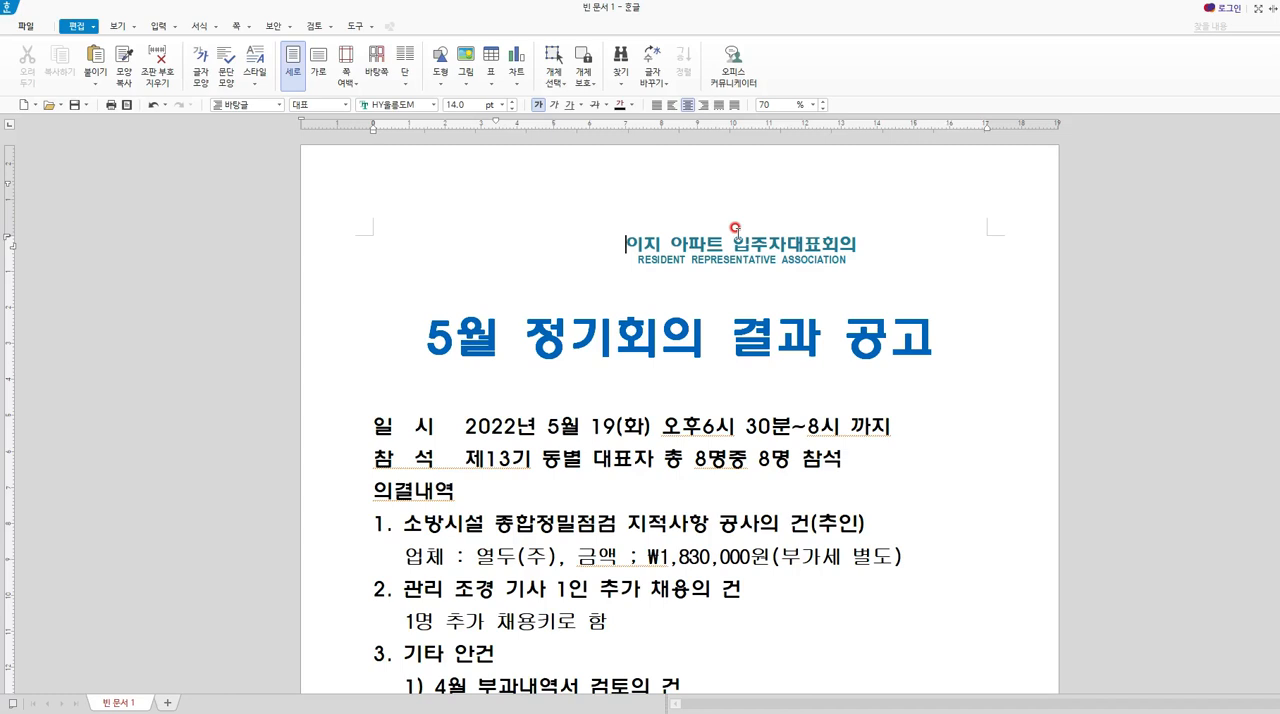
pyautogui.press('Down')
pyautogui.press('Delete')
pyautogui.press('Delete')
pyautogui.press('Delete')
pyautogui.press('Delete')
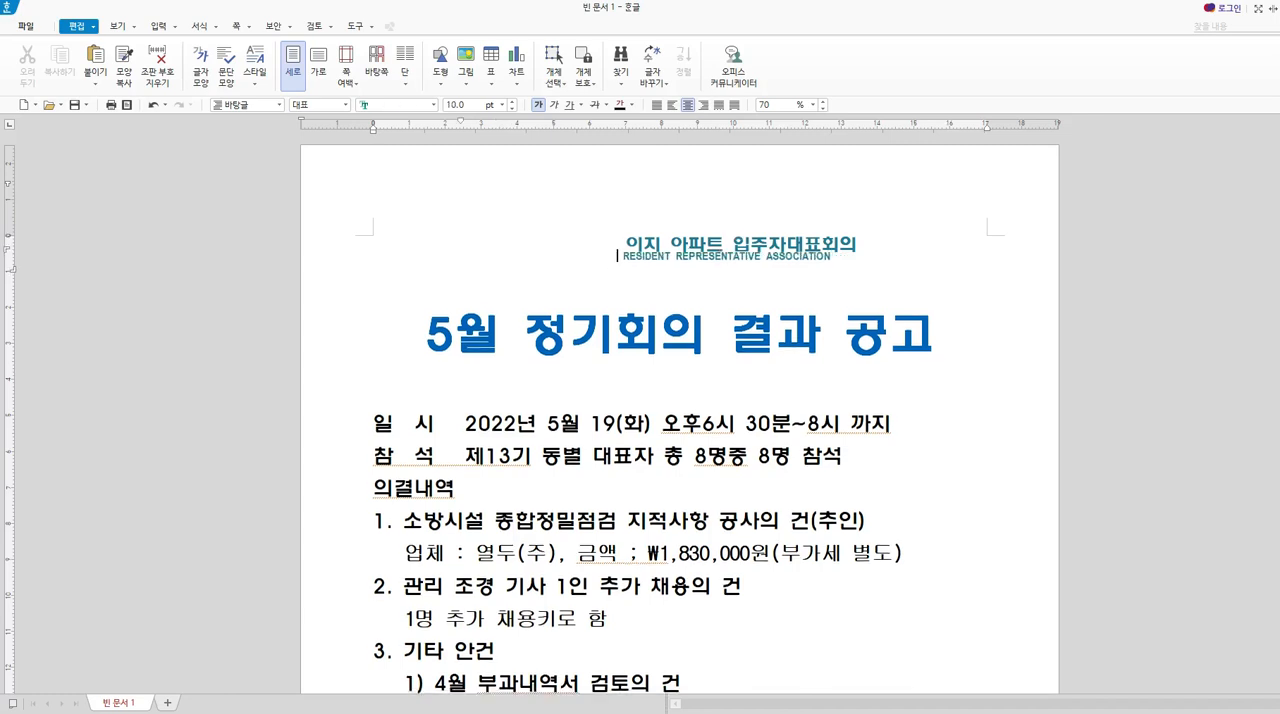
pyautogui.press('Up')
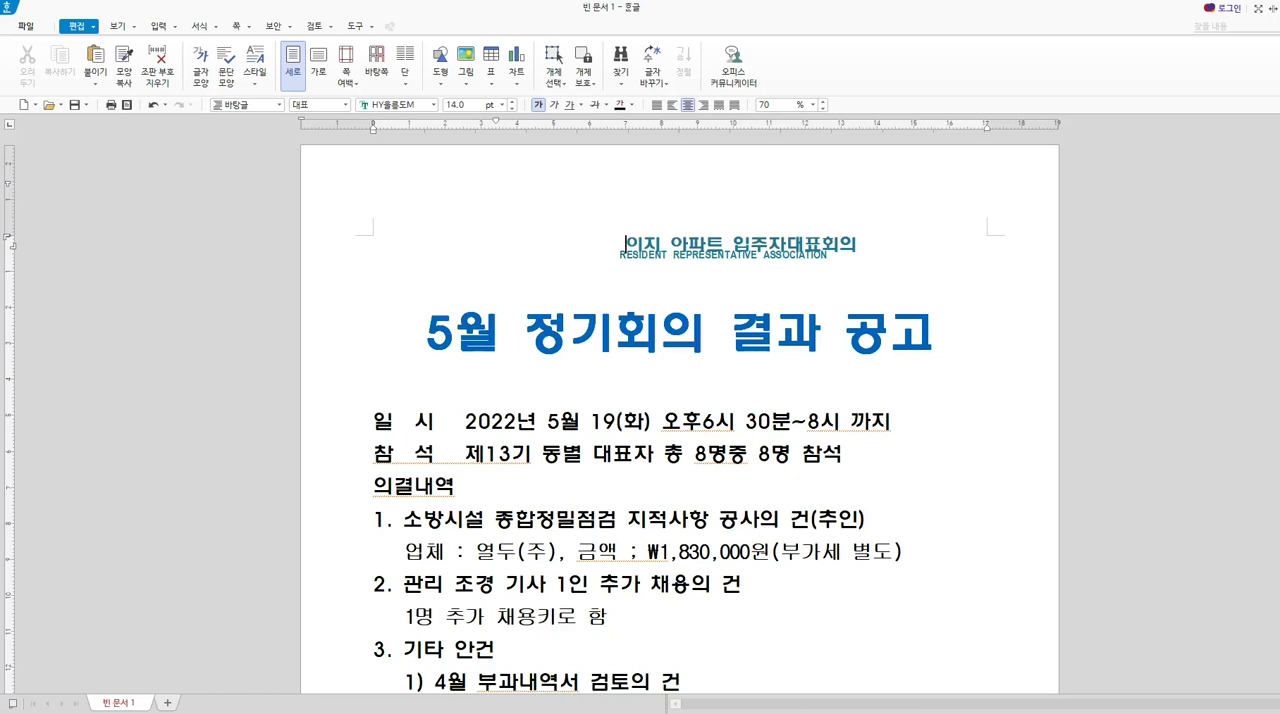
# Compare the English subtitle's position with the association name and undo the last space deletions before it.
pyautogui.press('Down')
pyautogui.press('Up')
pyautogui.press('Down')
pyautogui.moveTo(628, 240); pyautogui.dragTo(851, 257)
pyautogui.click(881, 287)
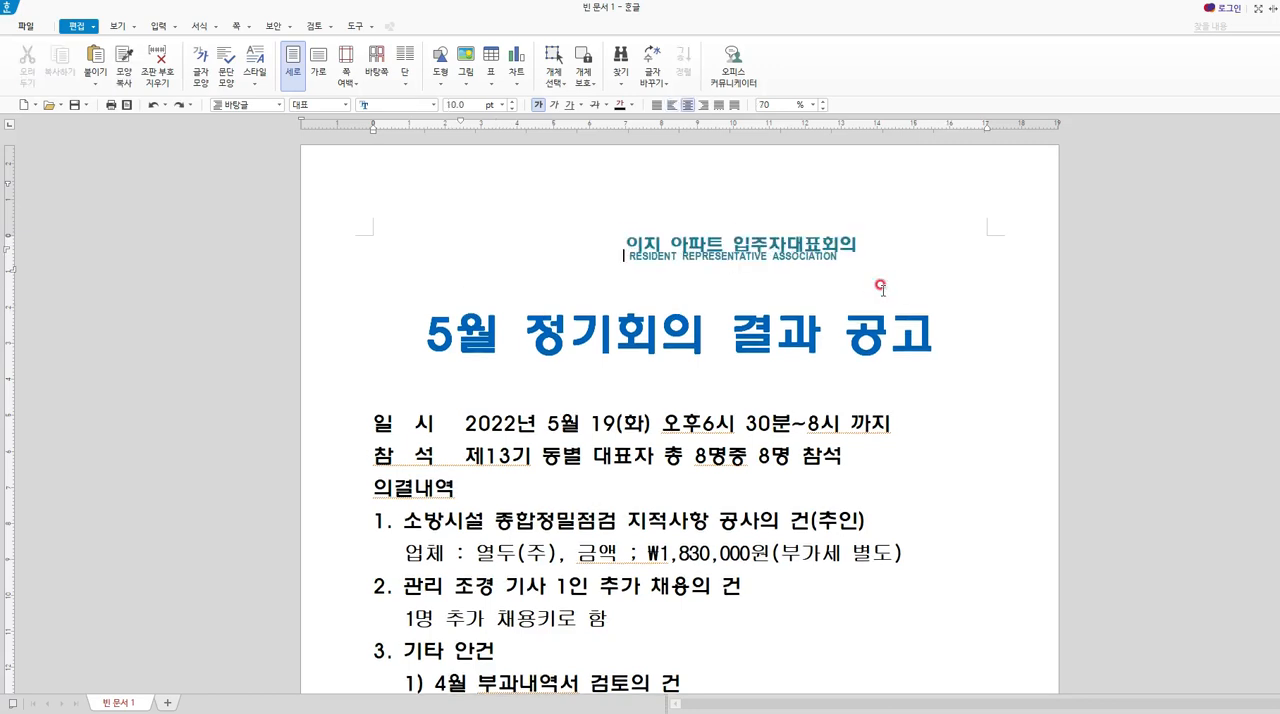
pyautogui.hotkey('ctrl', 'z')
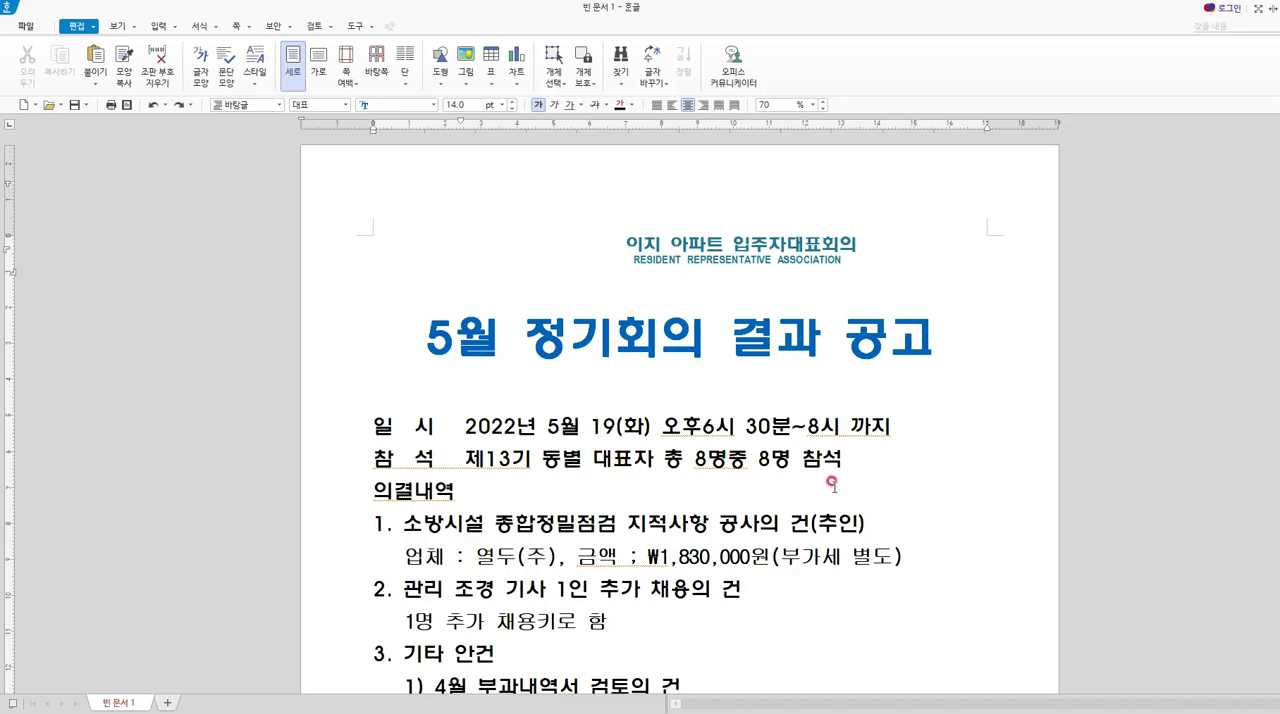
# Delete the extra leading space before "2) 108동 및 109동" so it lines up with item 1).
pyautogui.scroll(-3, 826, 492)
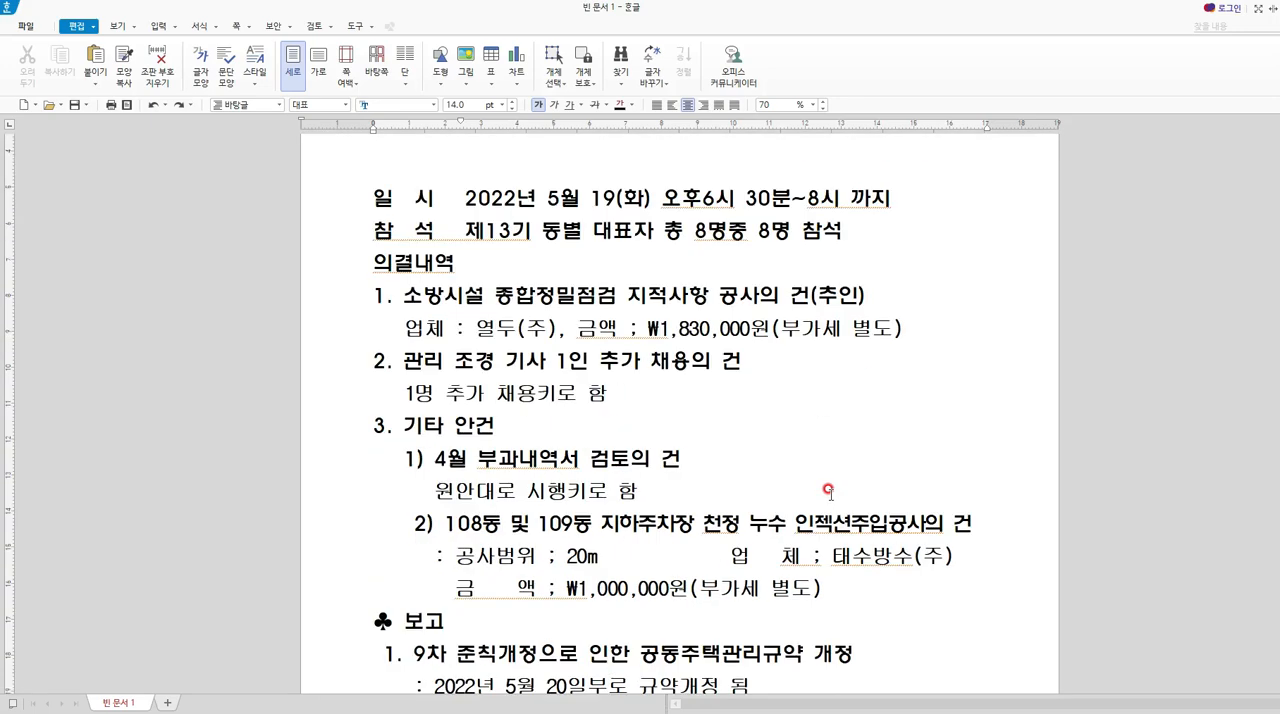
pyautogui.click(443, 512)
pyautogui.press('Home')
pyautogui.press('Delete')
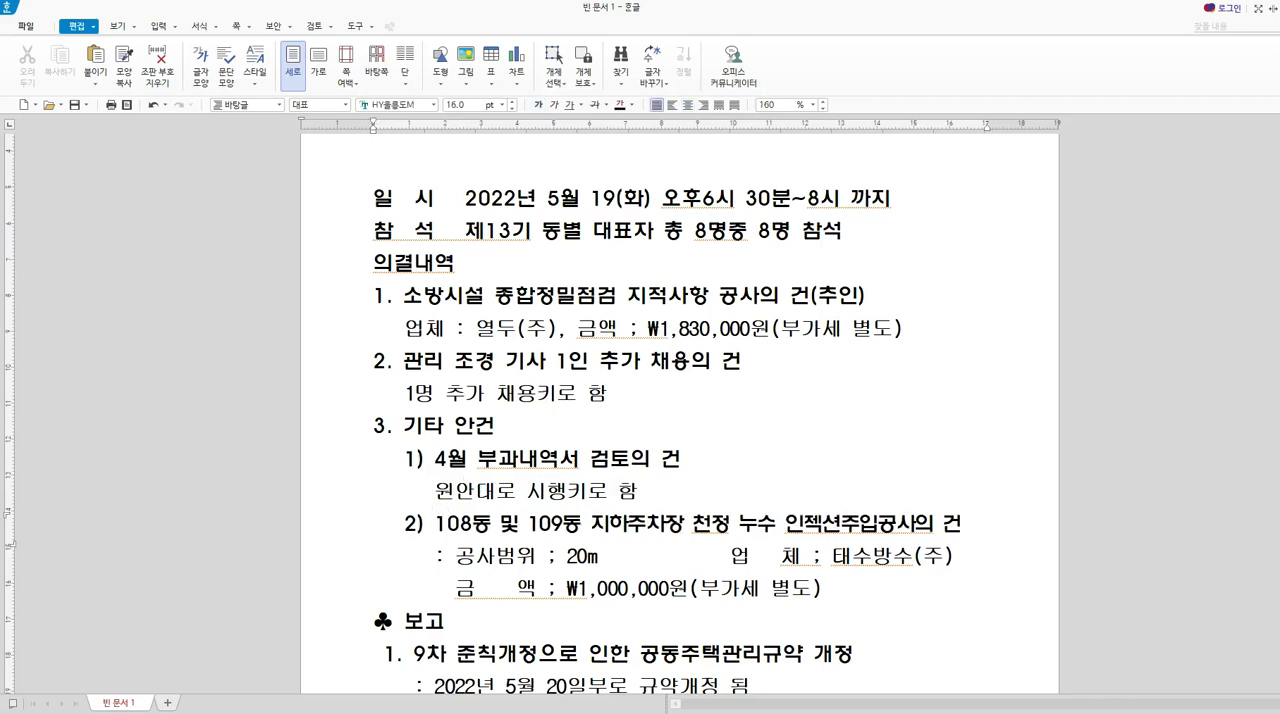
# Move the contractor entry "업 체 ; 태수방수(주)" onto its own line below the work-scope entry.
pyautogui.scroll(3, 475, 500)
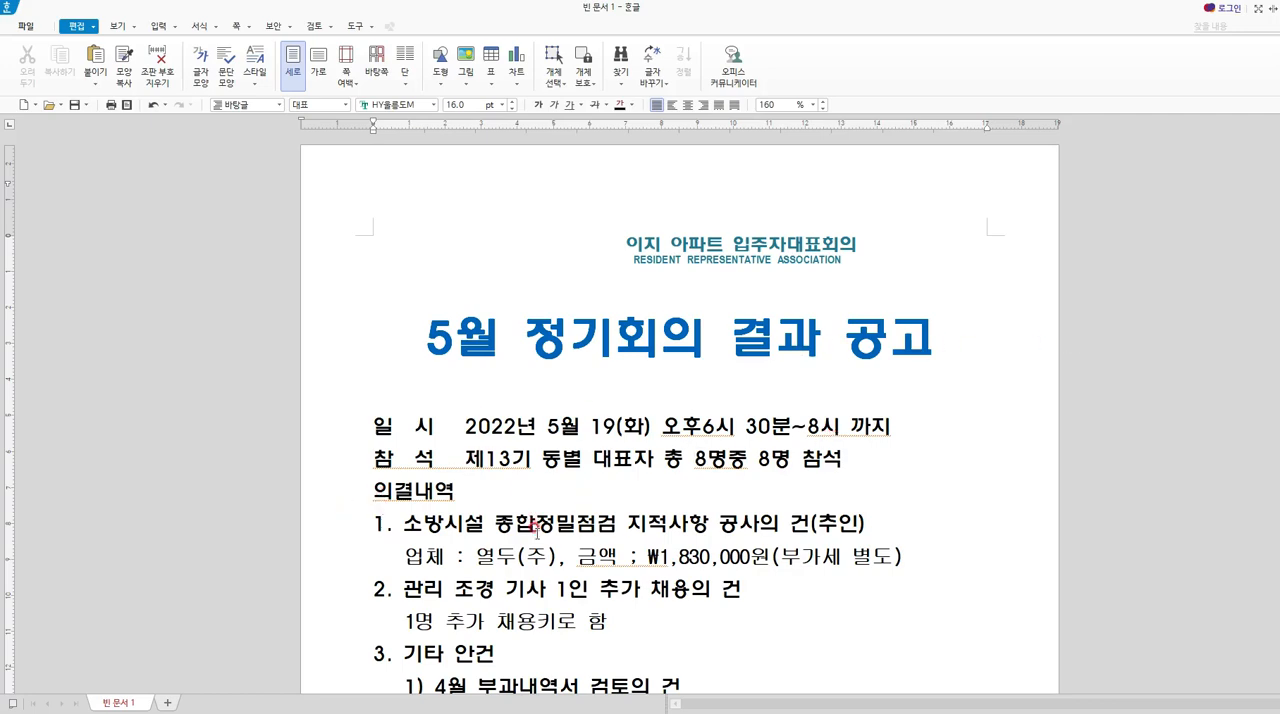
pyautogui.scroll(-3, 537, 529)
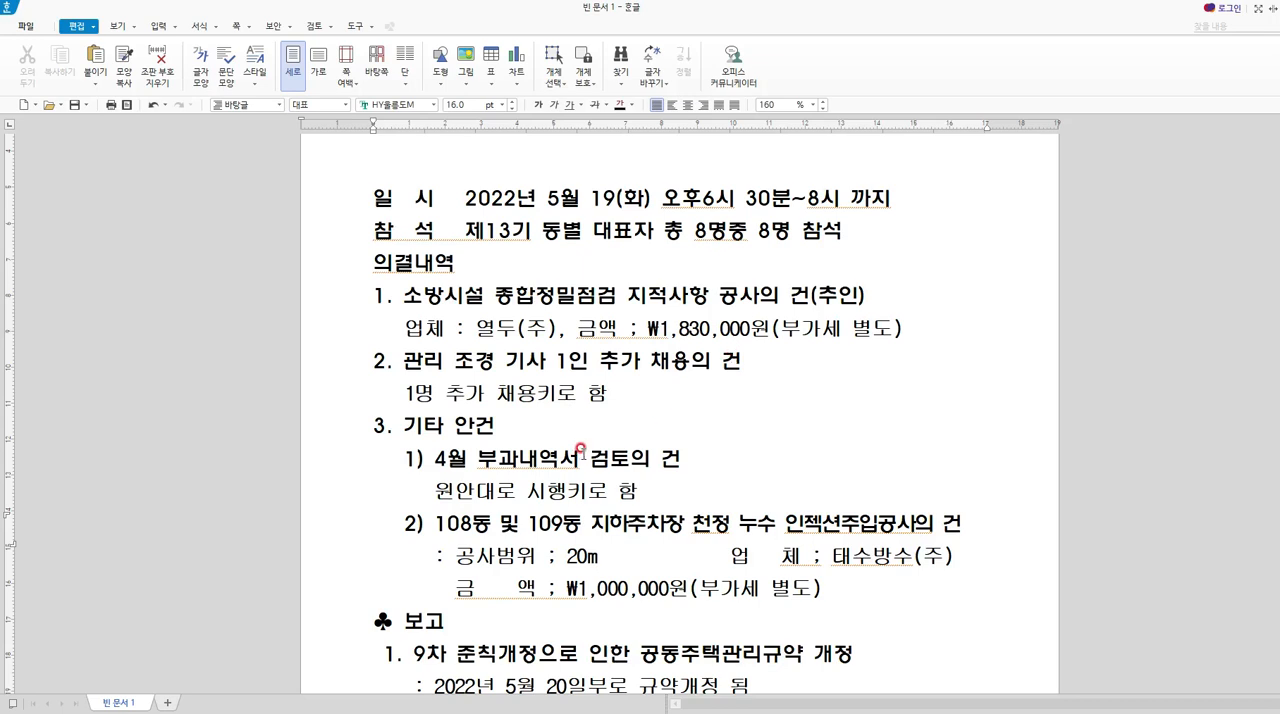
pyautogui.scroll(3, 576, 452)
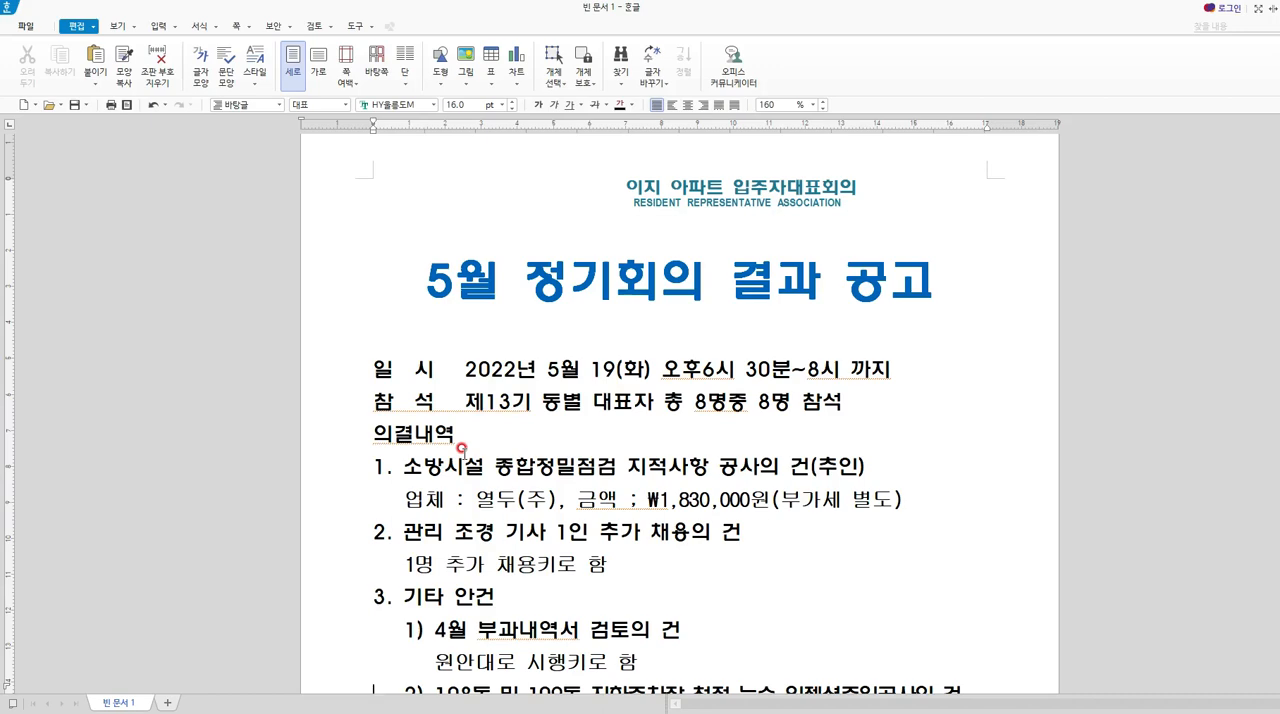
pyautogui.scroll(-6, 576, 340)
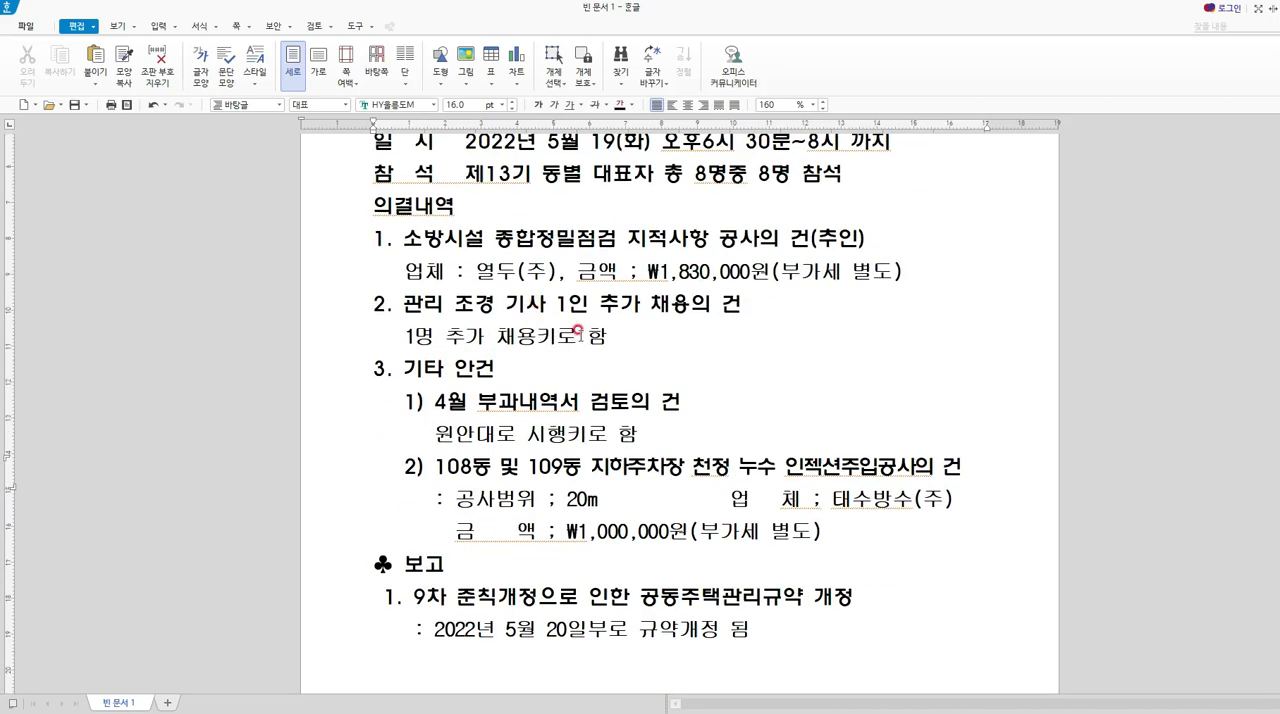
pyautogui.click(646, 501)
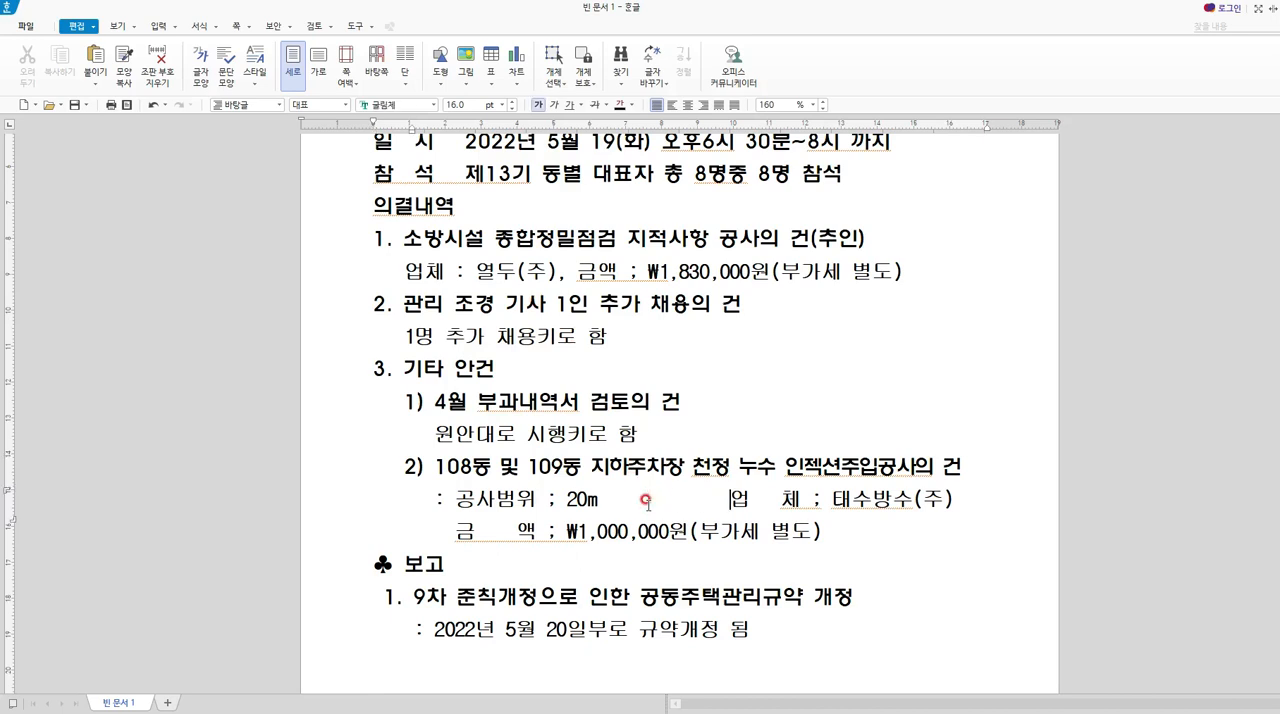
pyautogui.press('Return')
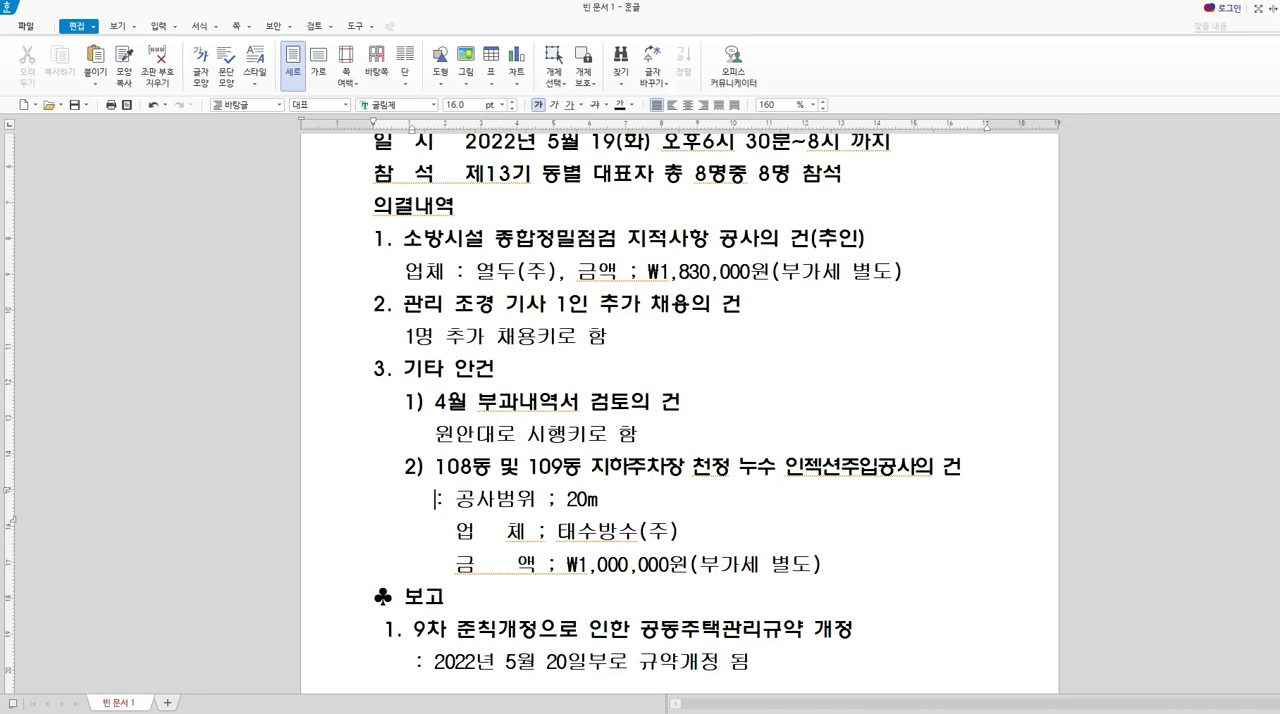
# Replace the colon before 공사범위 with "(1)", and number the contractor line "(2)" and the amount line "(3)".
pyautogui.press('Delete')
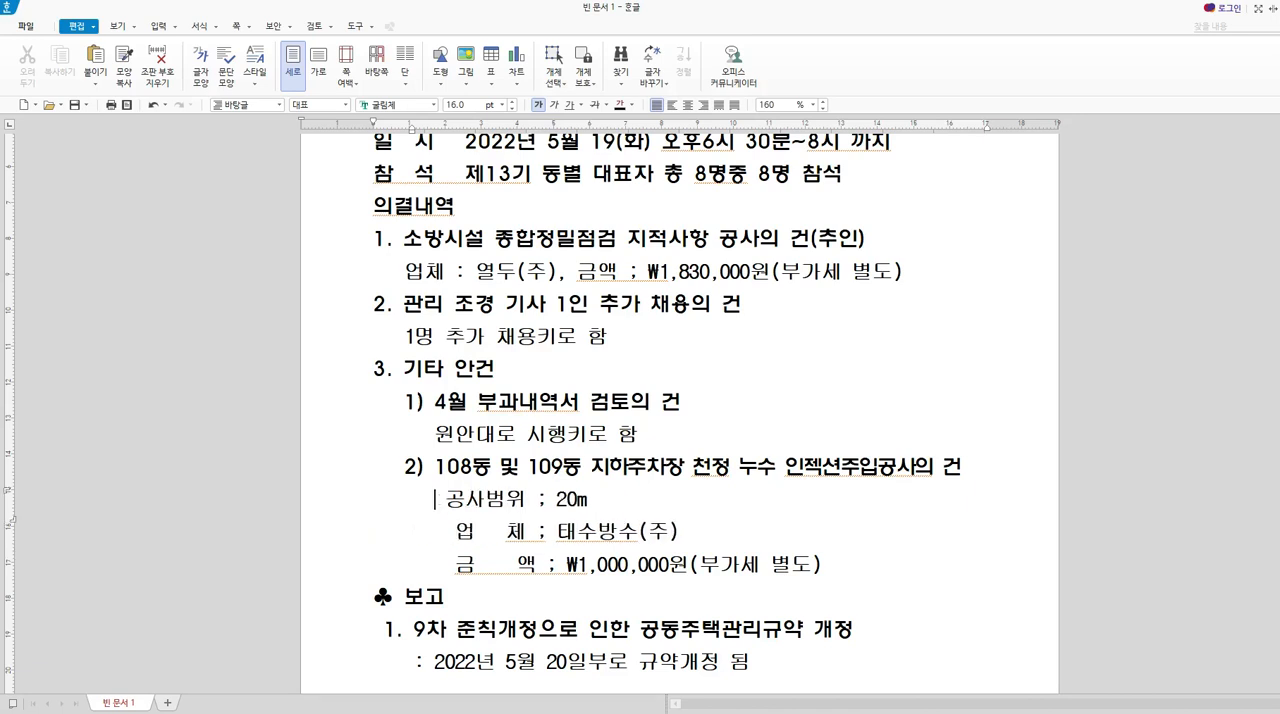
pyautogui.write('(1)')
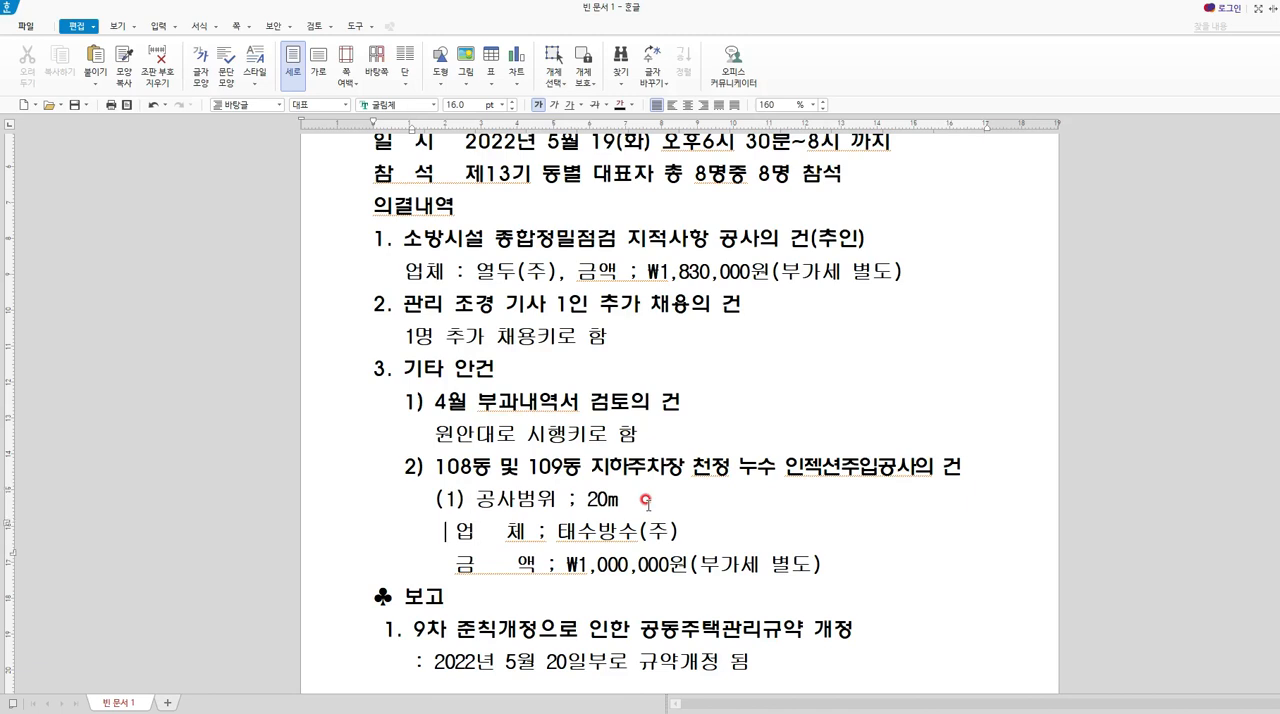
pyautogui.write('(2)')
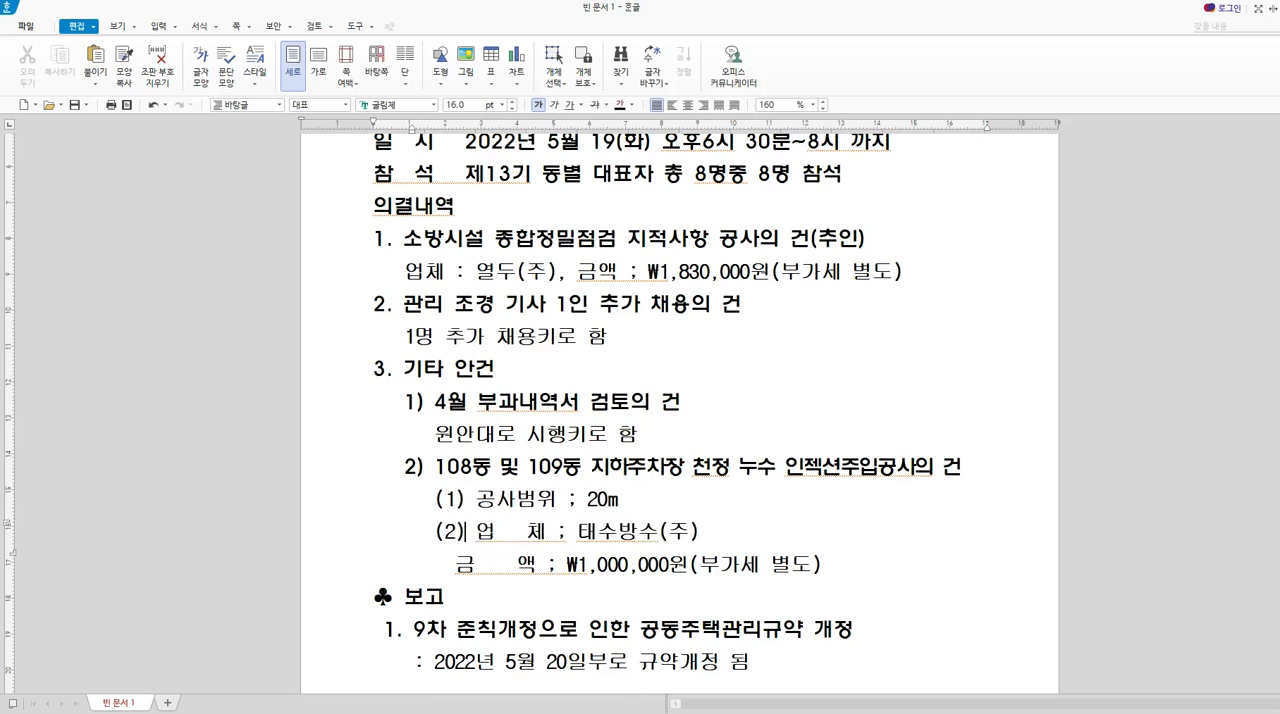
pyautogui.press('Right')
pyautogui.press('Down')
pyautogui.write('(3)')
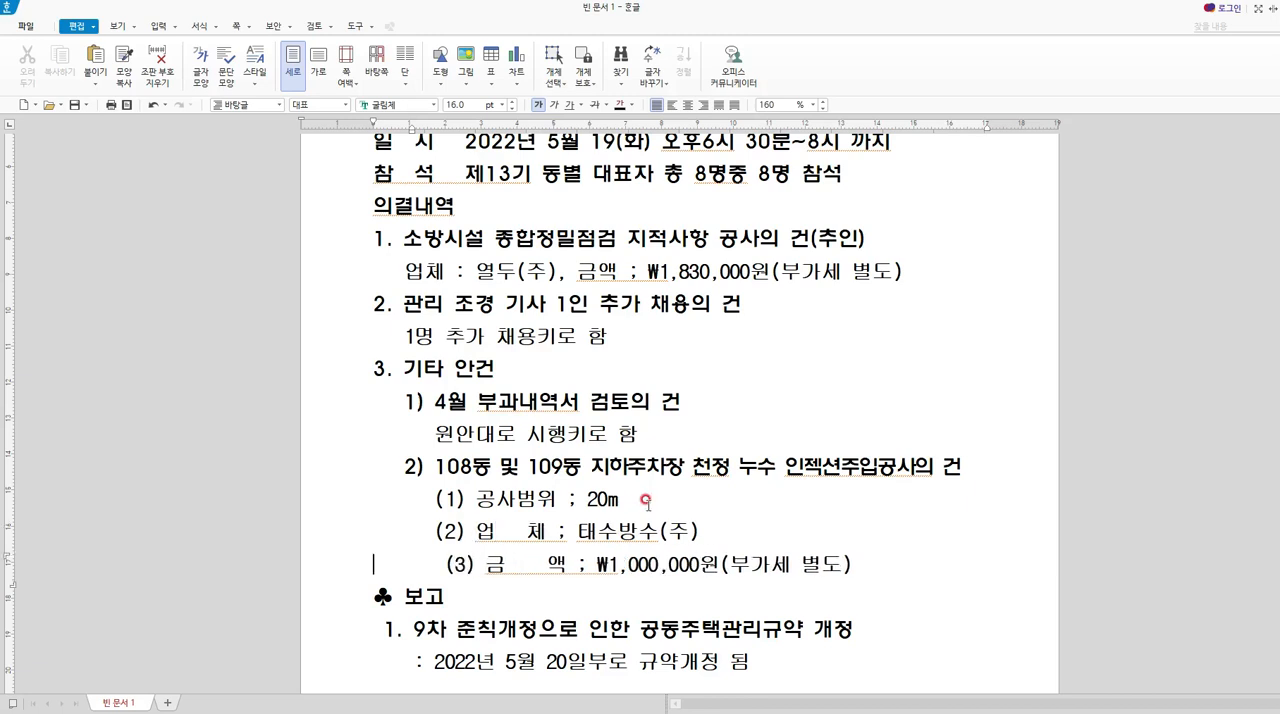
# Delete the extra space before "(3)" and widen the gap in "업 체" so the contractor line's semicolon matches the amount line's.
pyautogui.press('BackSpace')
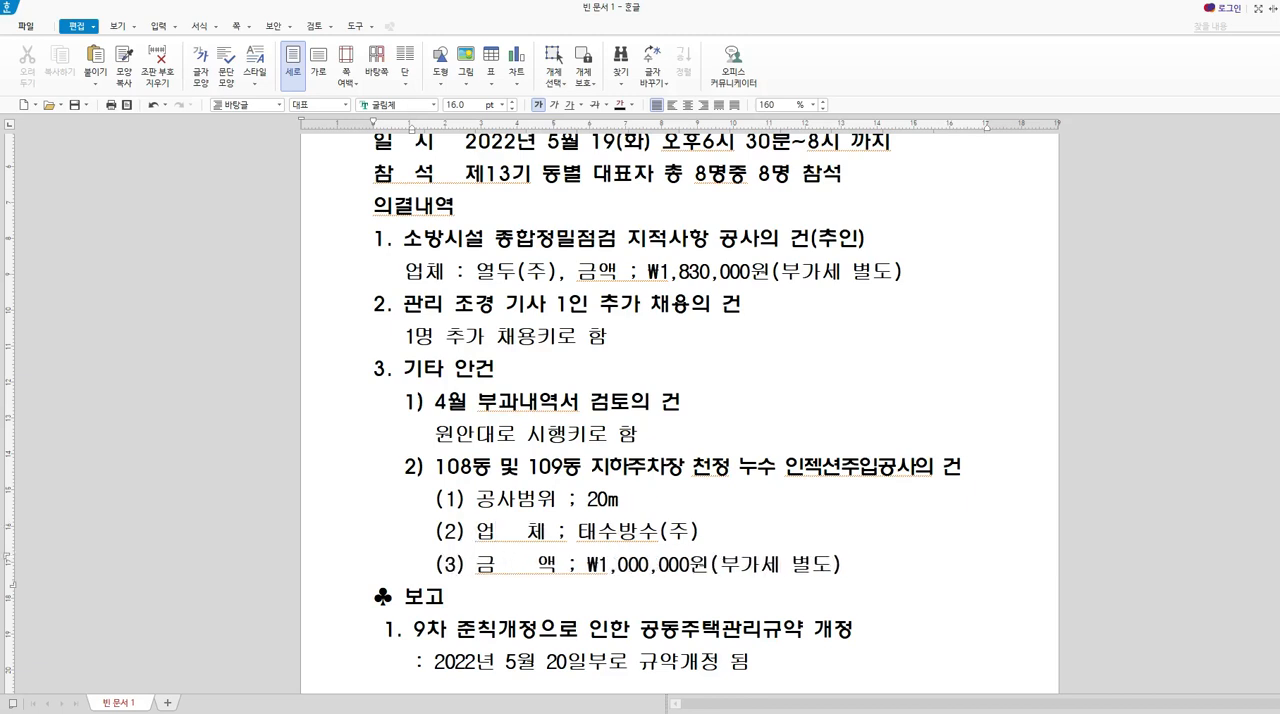
pyautogui.press('Up')
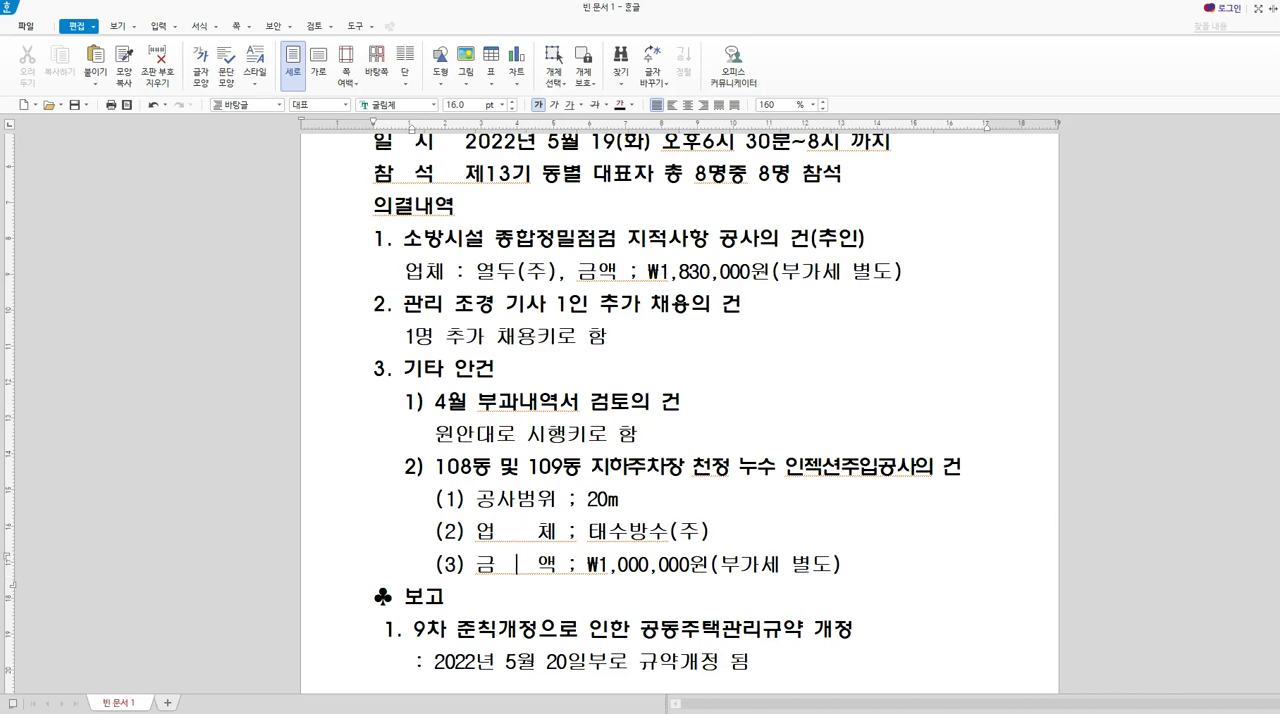
pyautogui.press('Down')
# Move the posting-period table (게시기간) at the end of the notice slightly upward, closer to the date and signature lines.
pyautogui.scroll(-3, 690, 237)
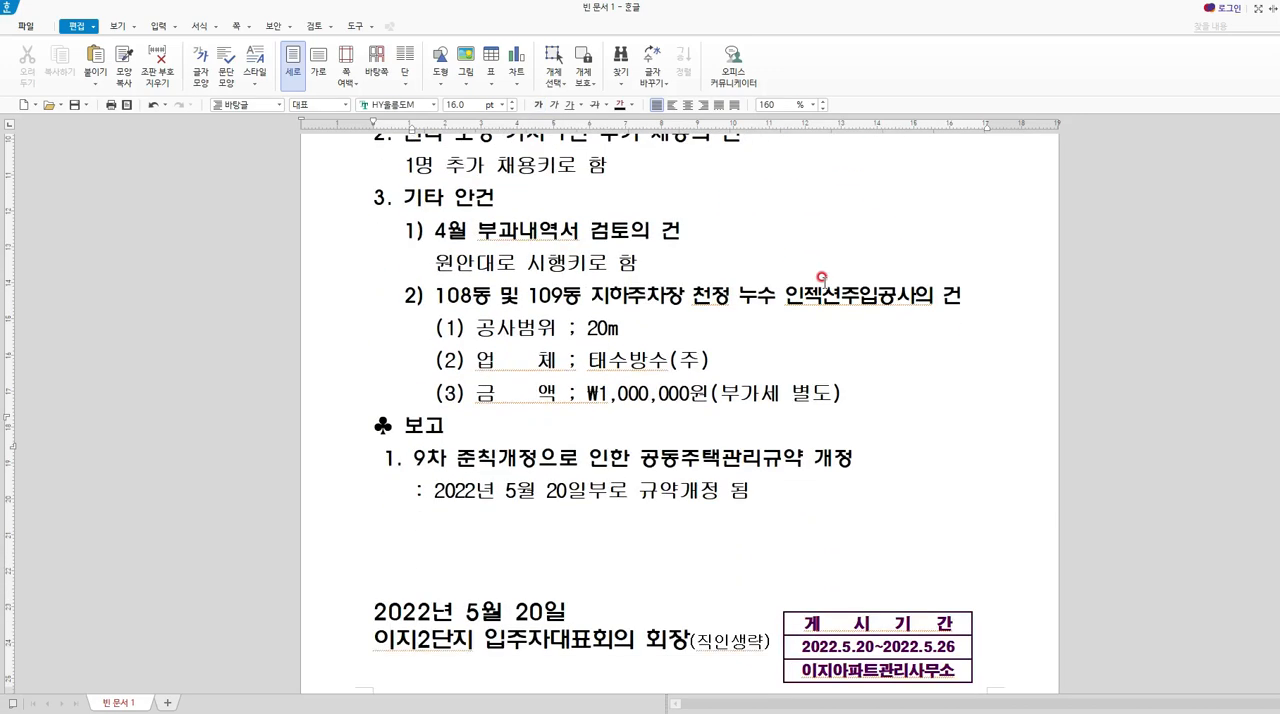
pyautogui.scroll(-1, 703, 530)
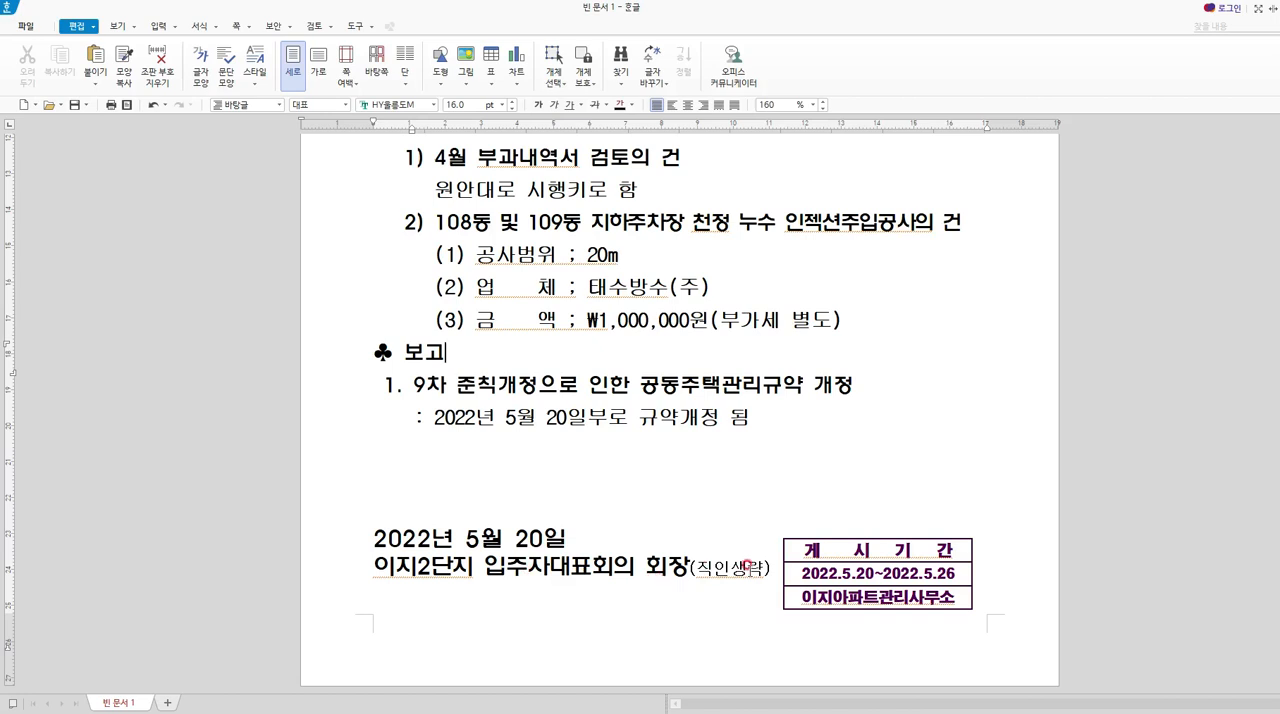
pyautogui.click(876, 540)
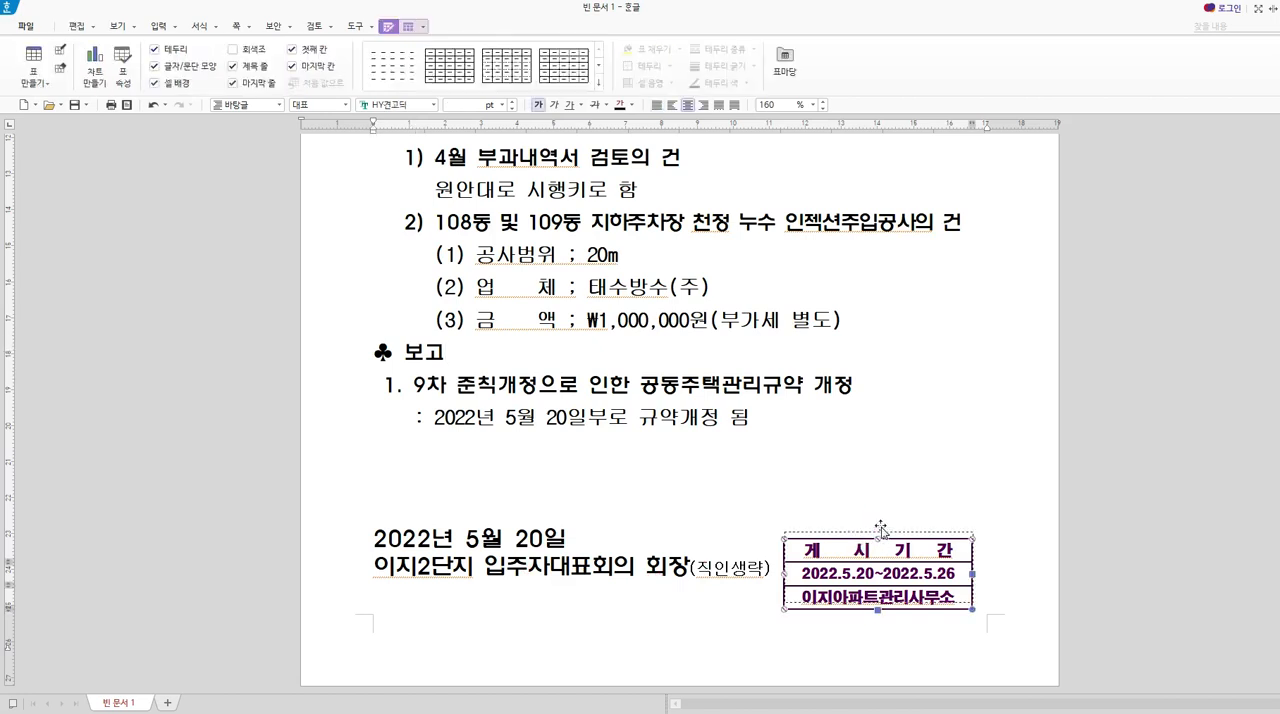
pyautogui.click(975, 614)
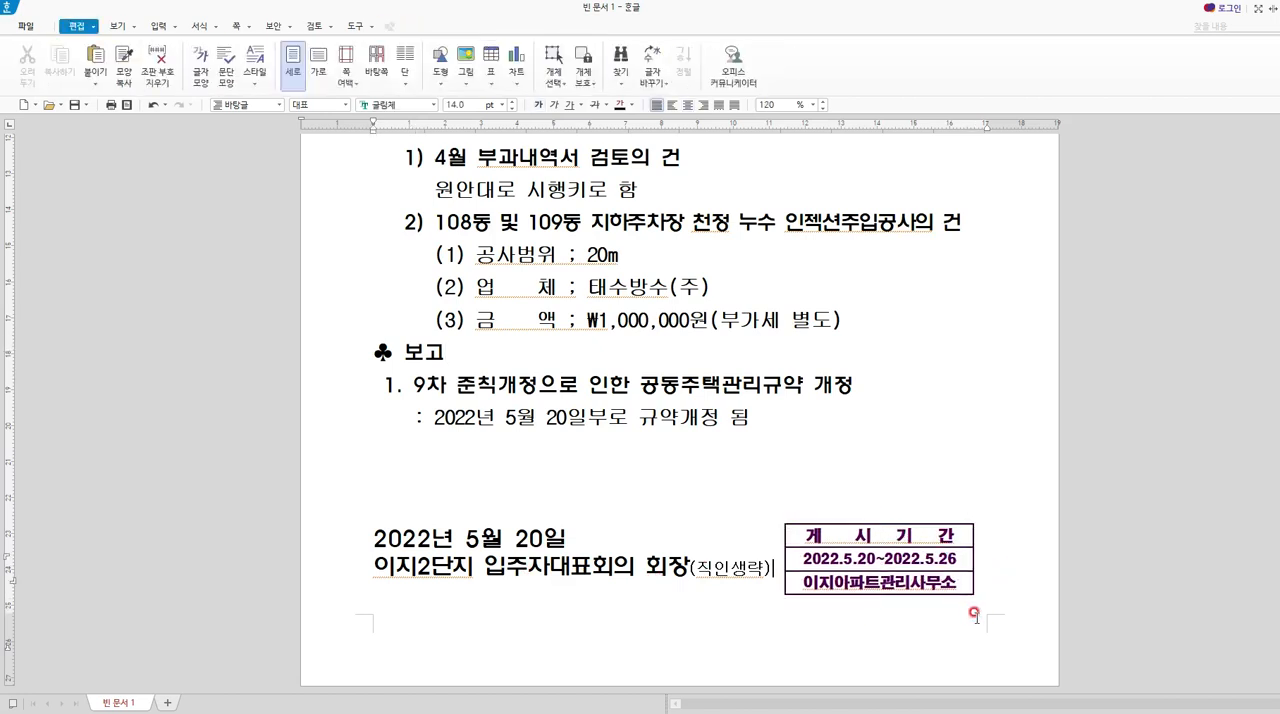
# Remove the leading indentation from the association name and its English subtitle so both lines start at the page's left margin.
pyautogui.scroll(5, 758, 550)
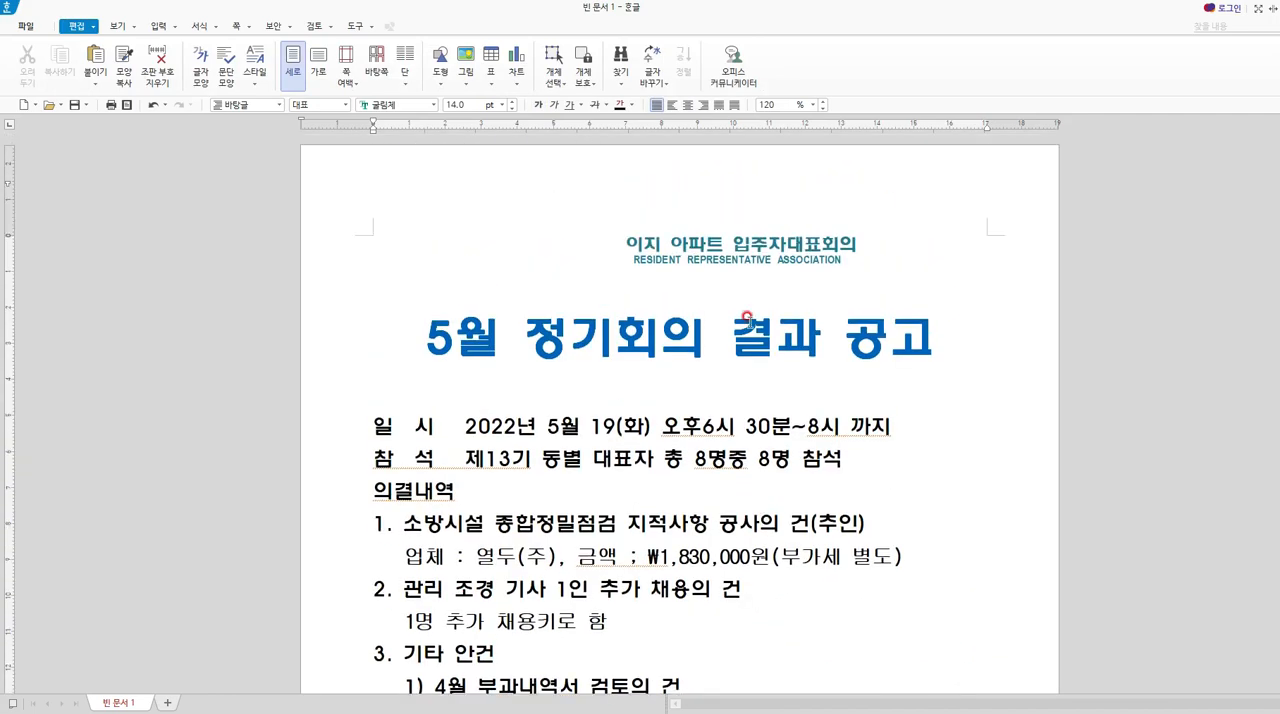
pyautogui.click(736, 255)
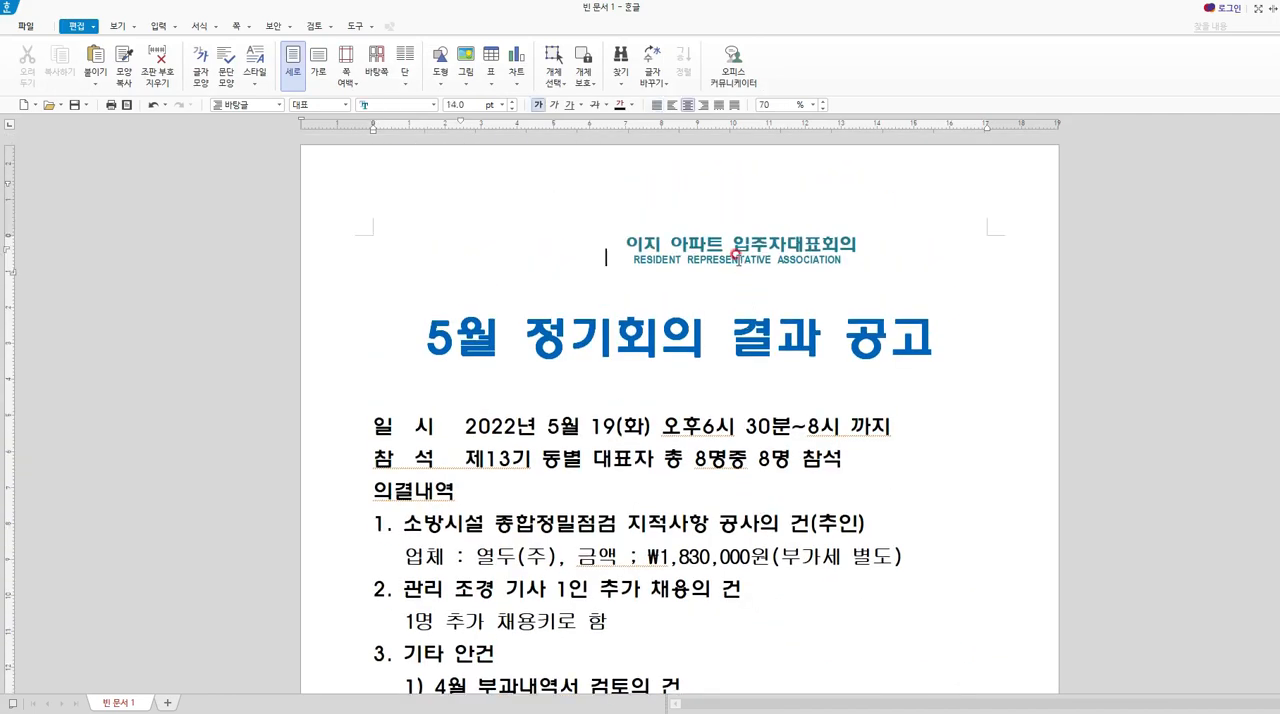
pyautogui.press('Right')
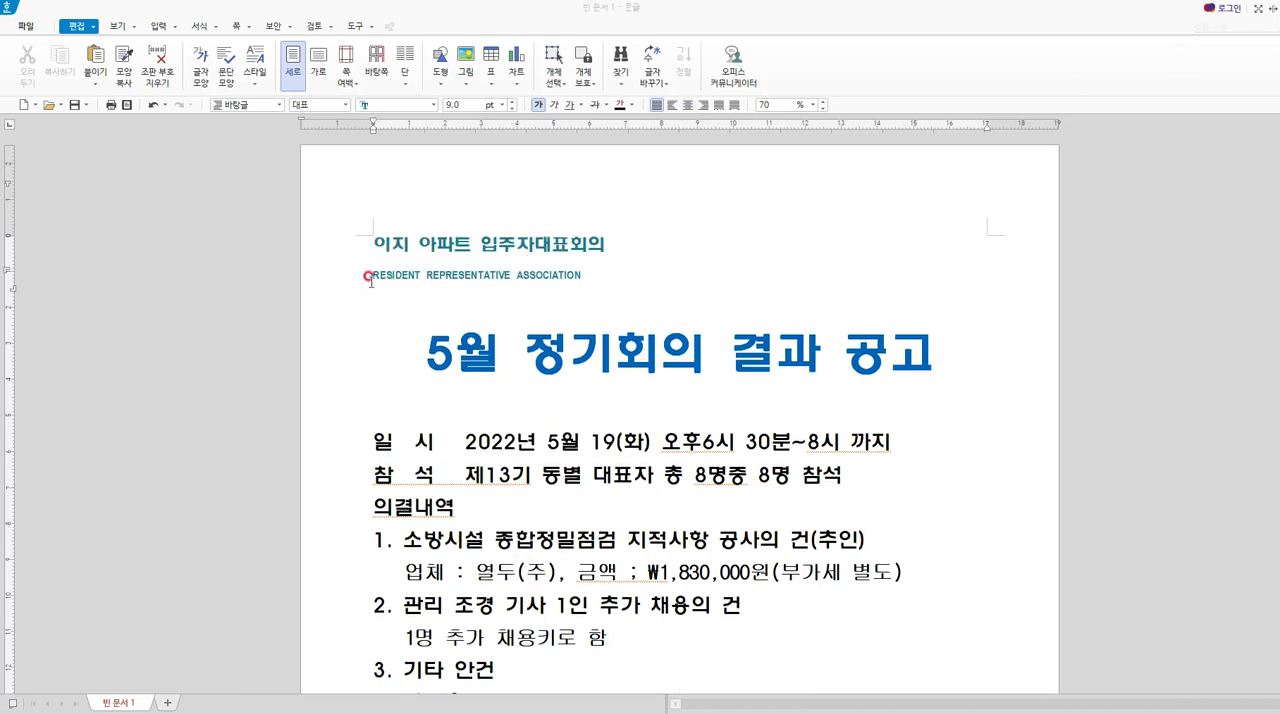
# Reduce the line spacing of the association name line to 0% to tighten the gap above the English subtitle.
pyautogui.click(381, 254)
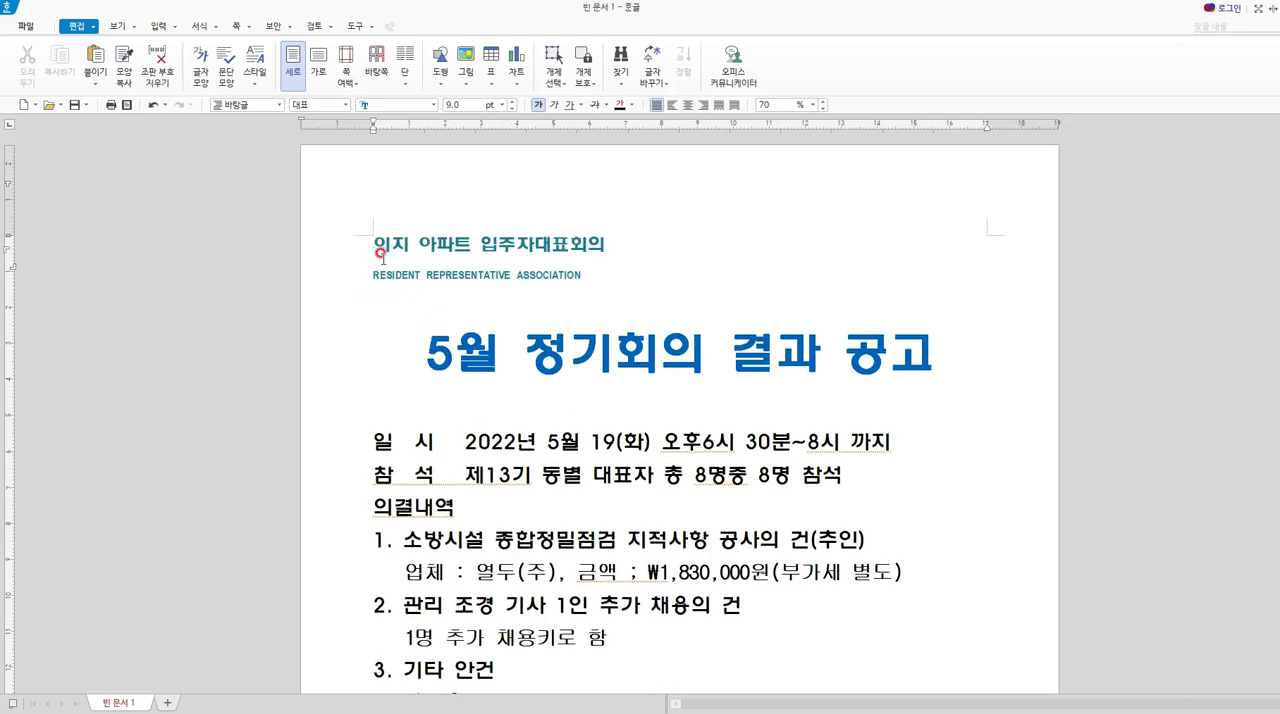
pyautogui.click(823, 109)
pyautogui.click(823, 109)
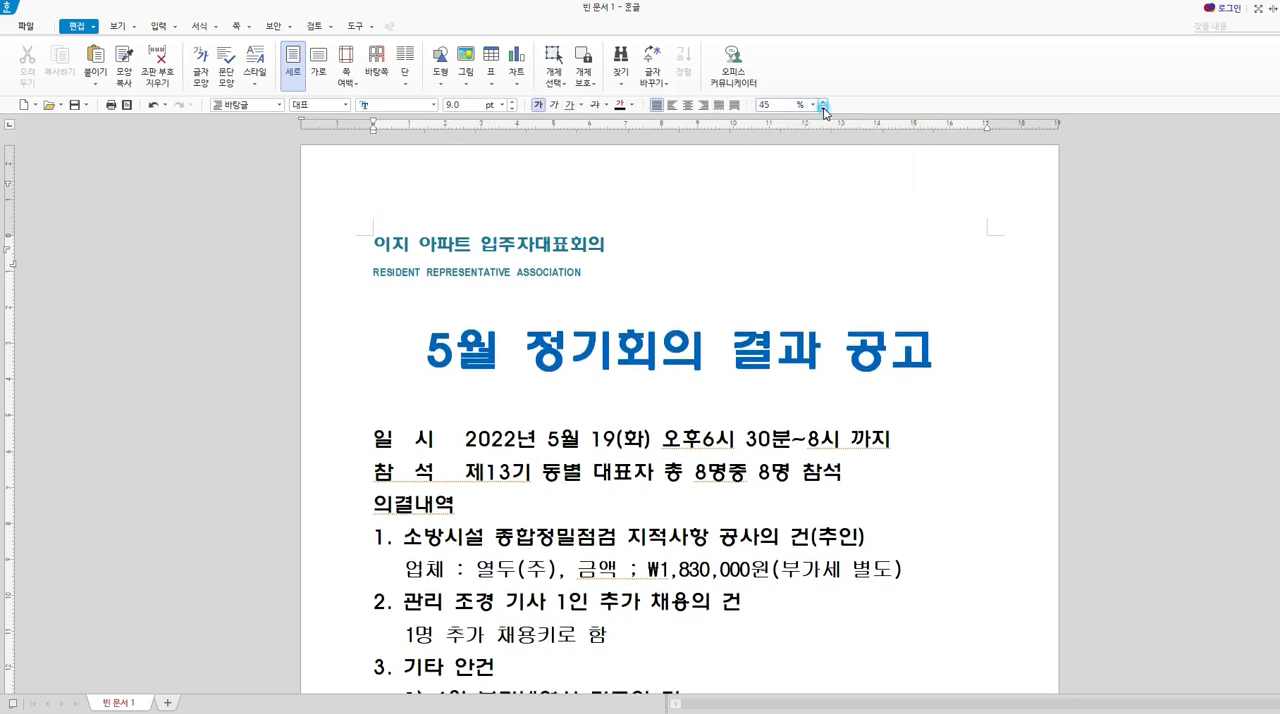
pyautogui.click(823, 109)
pyautogui.click(823, 109)
pyautogui.click(823, 109)
pyautogui.click(823, 109)
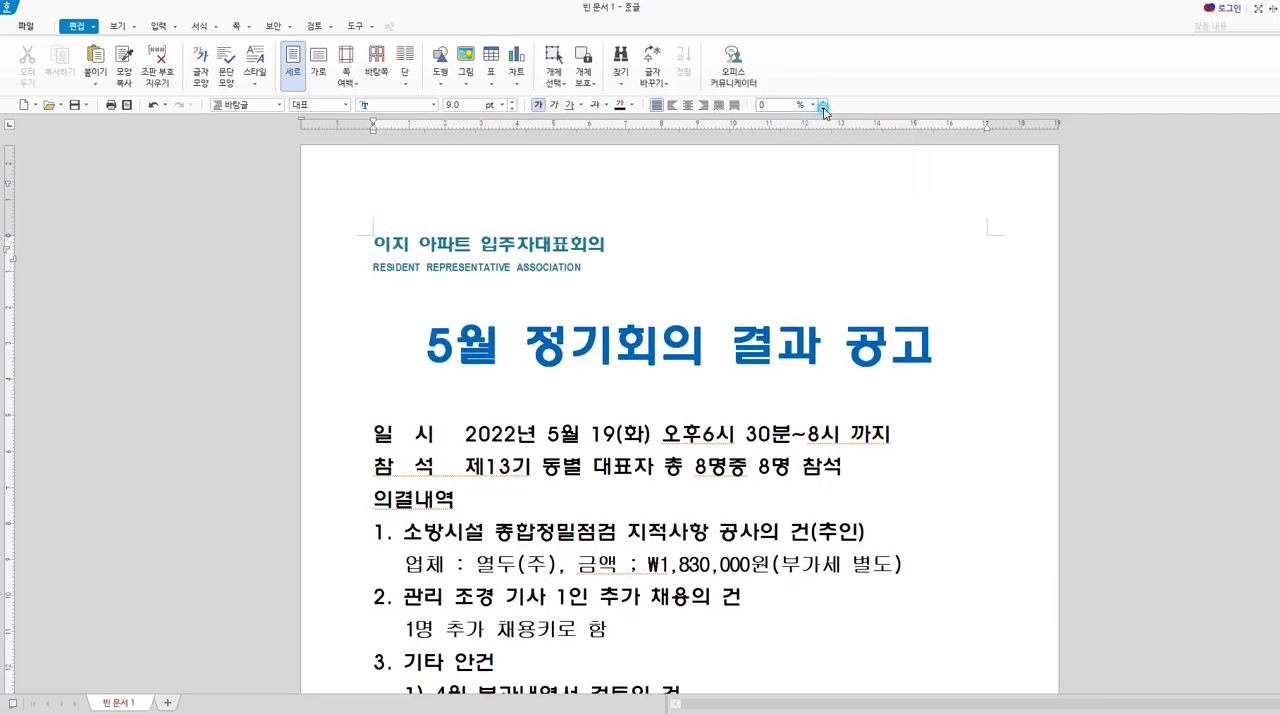
# Center the association name and the line "RESIDENT REPRESENTATIVE ASSOCIATION" above the notice title.
pyautogui.moveTo(372, 236); pyautogui.dragTo(627, 263)
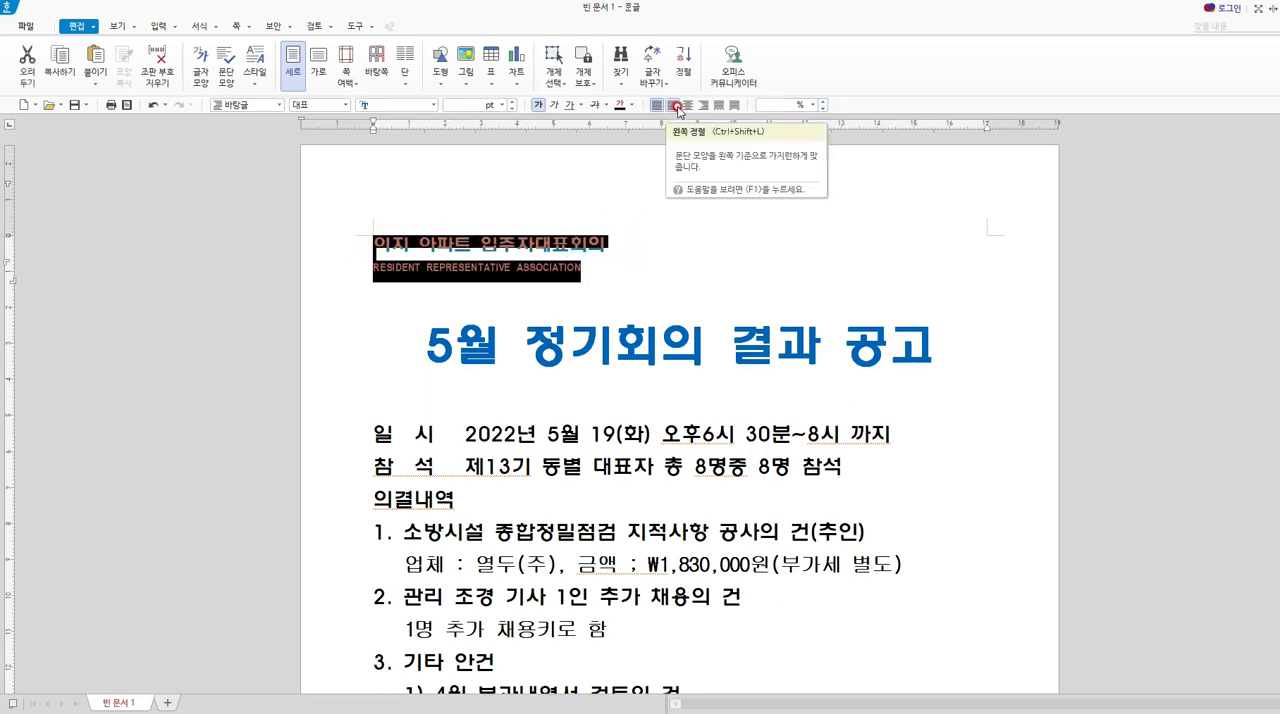
pyautogui.click(687, 104)
pyautogui.click(905, 263)
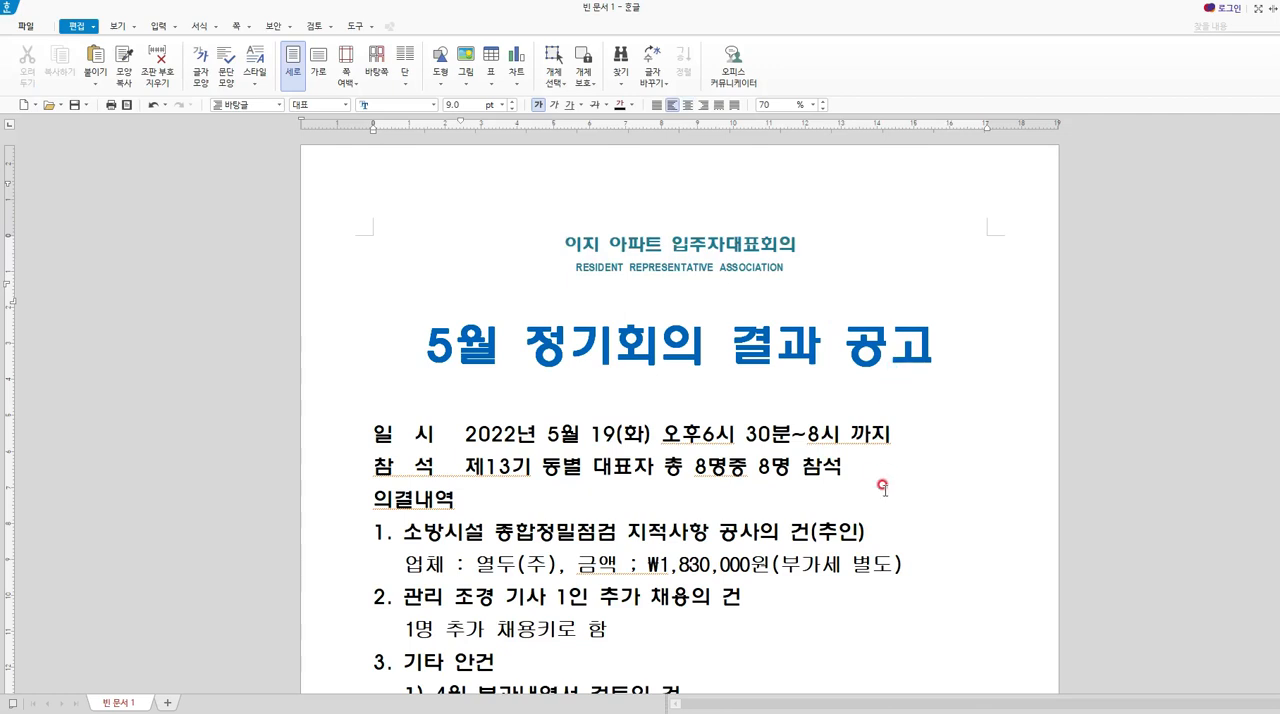
pyautogui.moveTo(564, 242); pyautogui.dragTo(824, 263)
pyautogui.click(760, 276)
# Shift the posting-period table (게시기간) slightly to the left, up against the signature line.
pyautogui.scroll(-2, 619, 474)
pyautogui.scroll(-7, 620, 468)
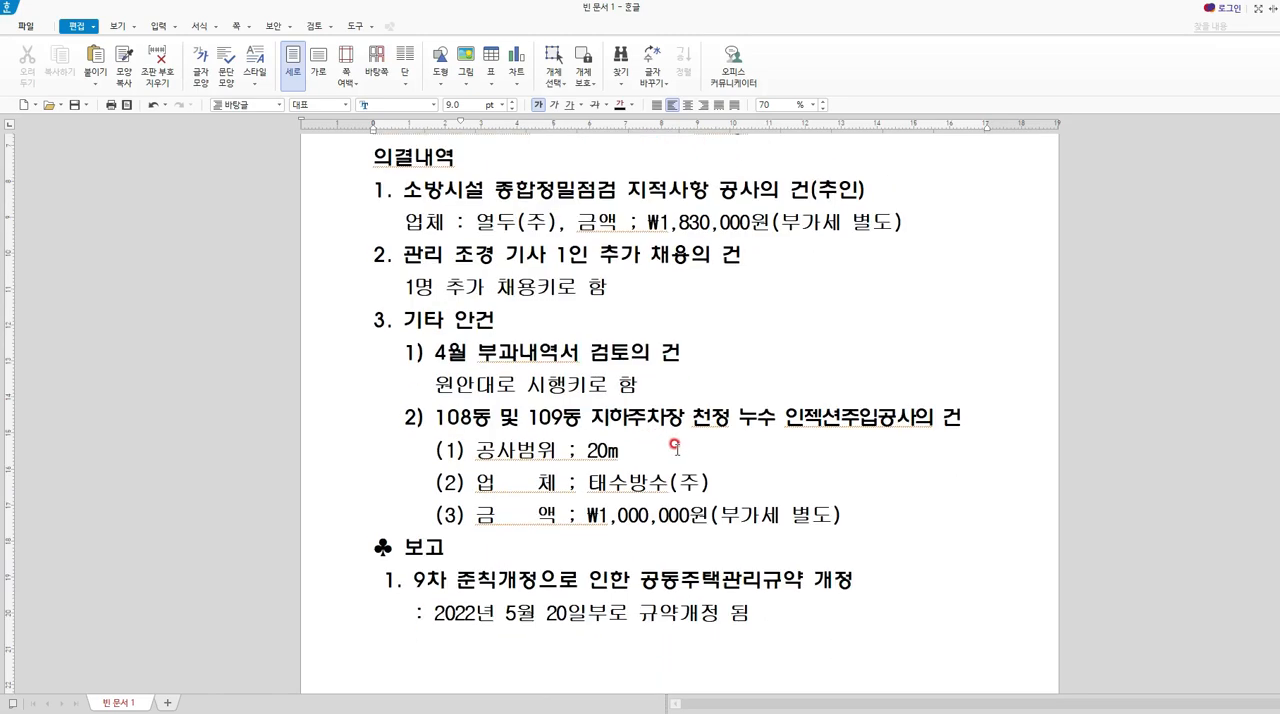
pyautogui.click(871, 525)
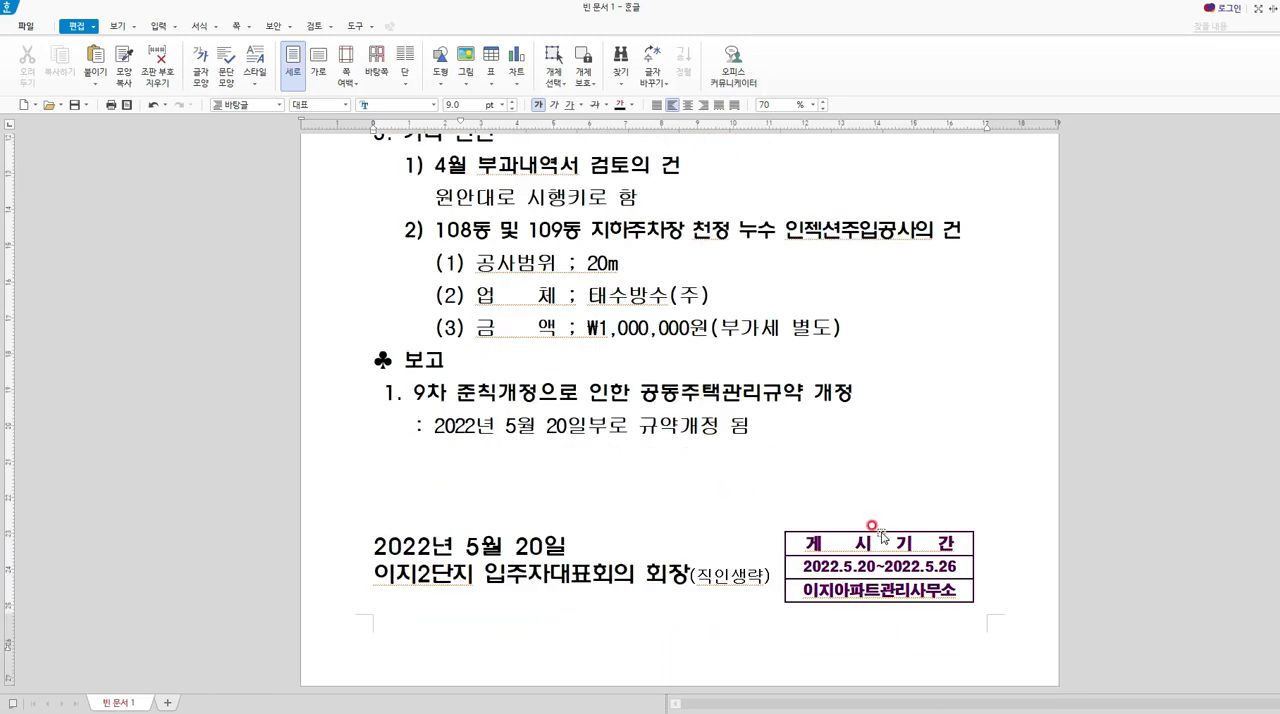
pyautogui.moveTo(879, 532); pyautogui.dragTo(867, 534)
pyautogui.click(813, 633)
# Draw a rectangle about 182 mm wide and 266 mm high around the whole notice as a page frame.
pyautogui.scroll(8, 813, 633)
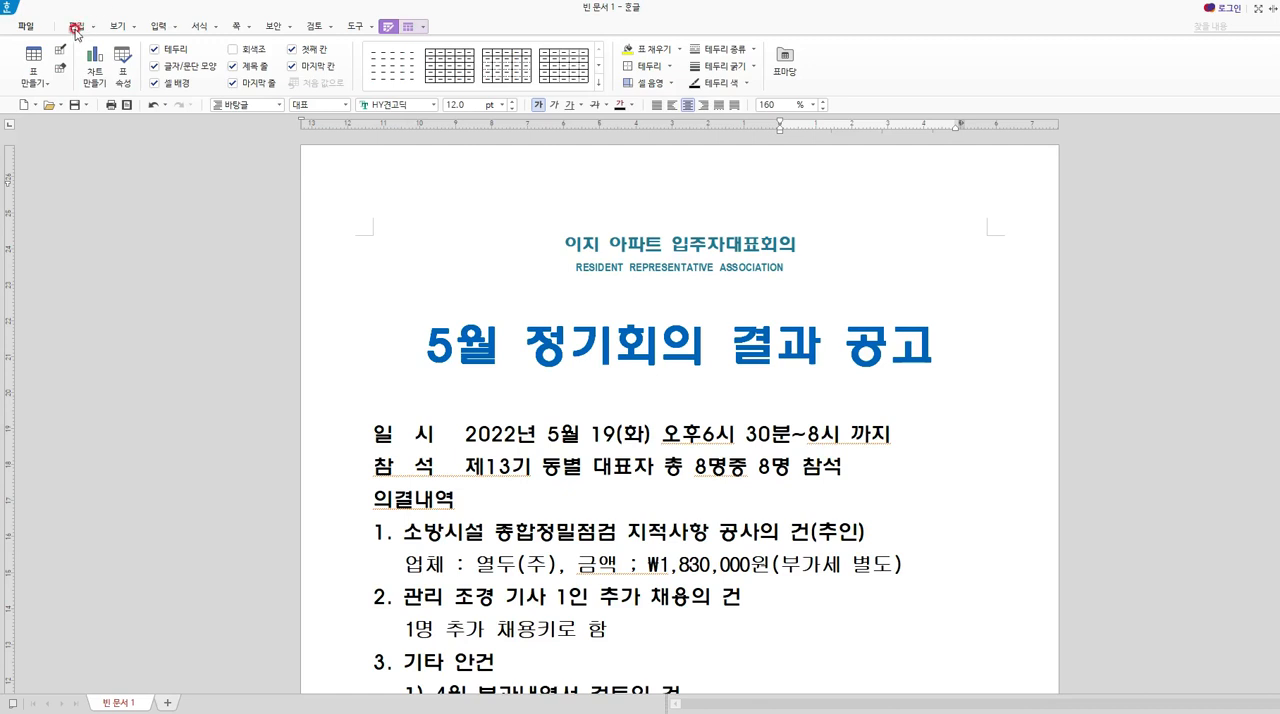
pyautogui.click(161, 28)
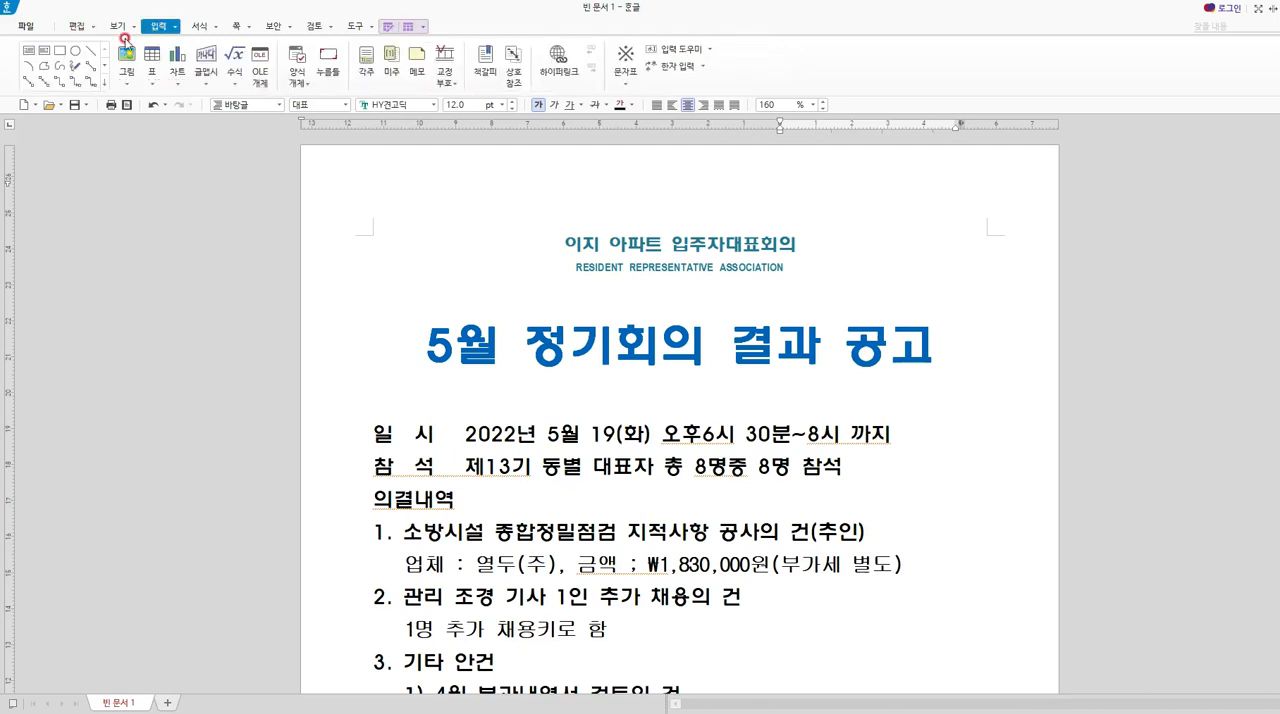
pyautogui.click(77, 51)
pyautogui.moveTo(347, 199); pyautogui.dragTo(908, 597)
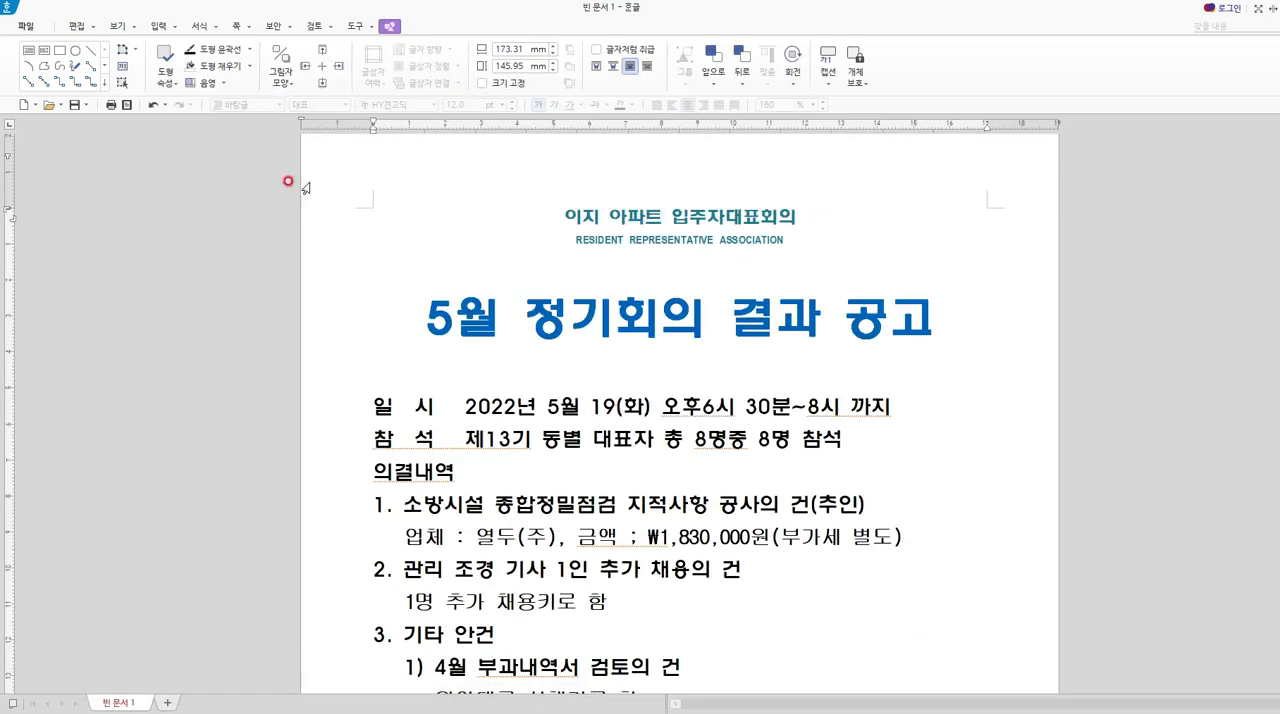
pyautogui.click(61, 51)
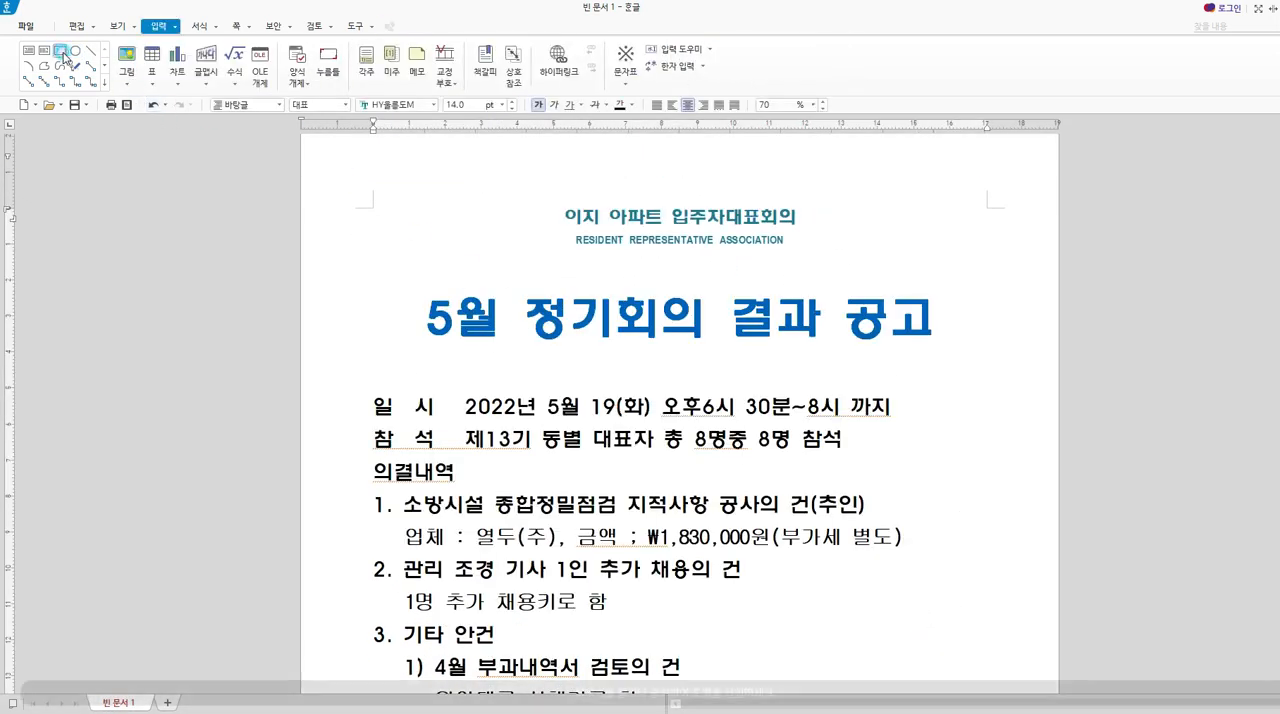
pyautogui.click(350, 170)
pyautogui.moveTo(710, 369)
pyautogui.mouseDown()
pyautogui.moveTo(946, 600)
pyautogui.moveTo(985, 700)
pyautogui.moveTo(1002, 708)
pyautogui.moveTo(1014, 674)
pyautogui.moveTo(997, 654)
pyautogui.moveTo(1008, 690)
pyautogui.moveTo(1006, 664)
pyautogui.mouseUp()
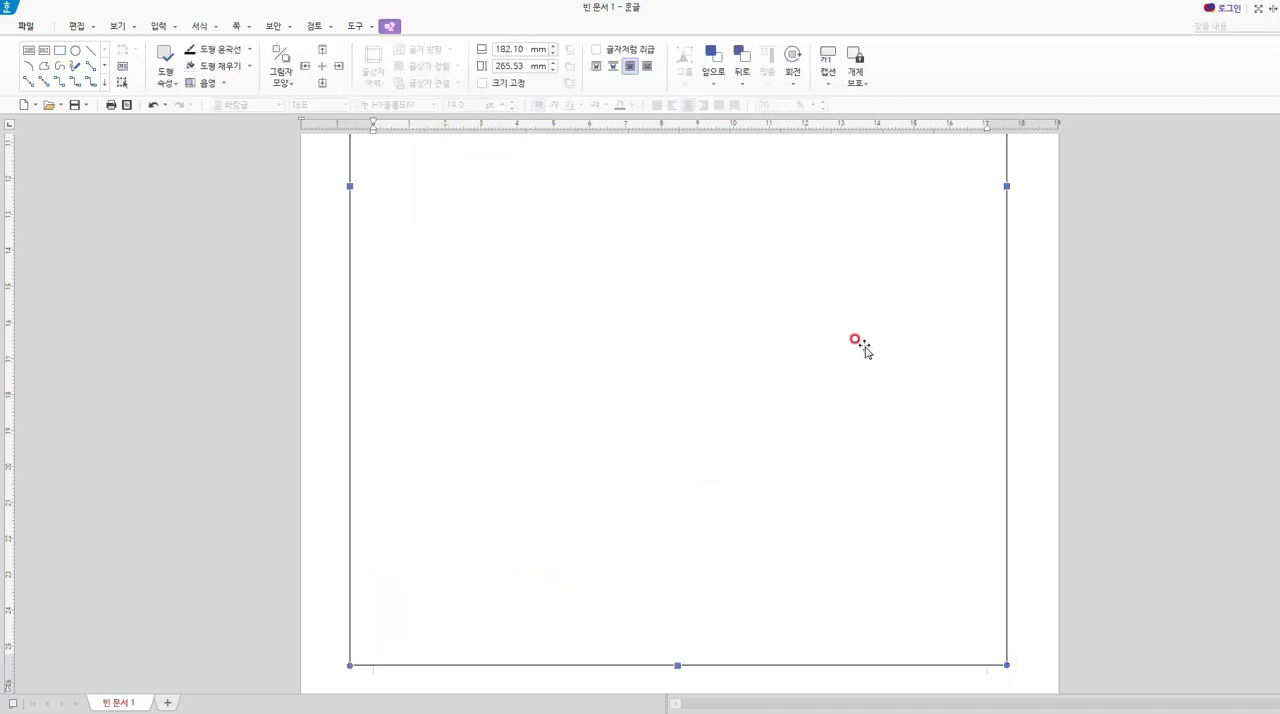
# Open the frame rectangle's object properties and set its fill to 색 채우기 없음 (no fill).
pyautogui.rightClick(971, 373)
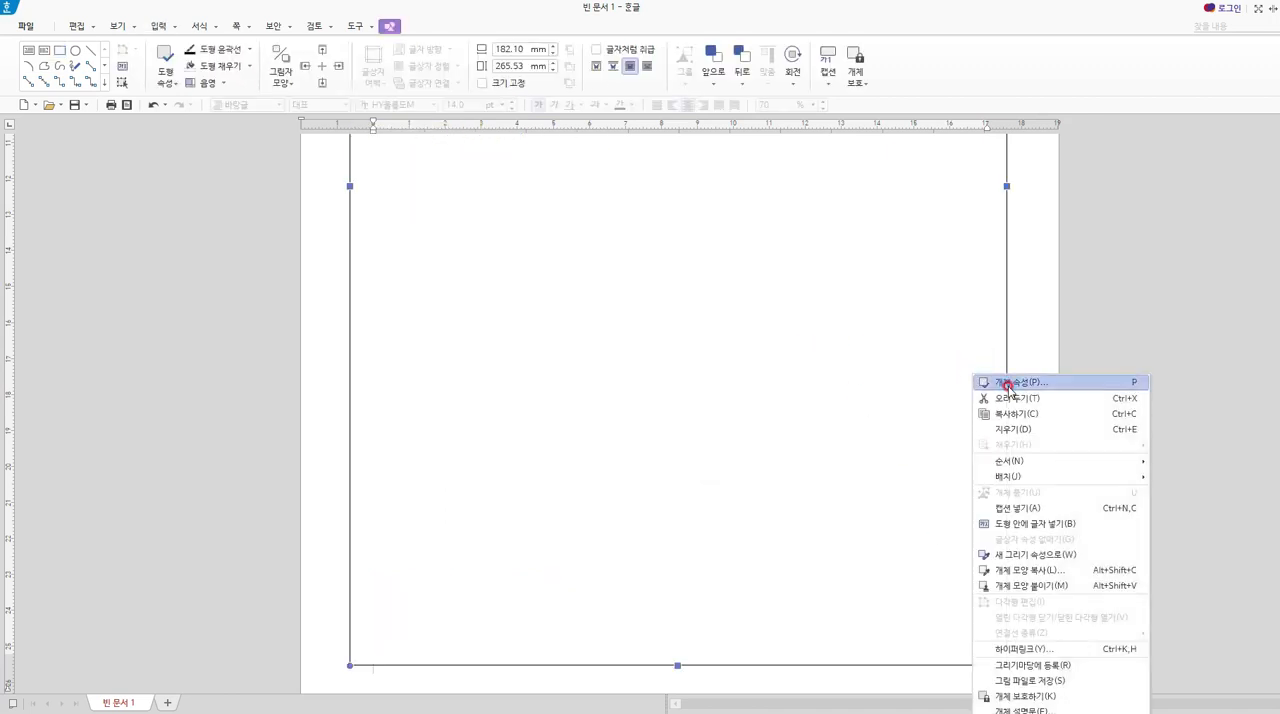
pyautogui.click(1009, 383)
pyautogui.click(589, 175)
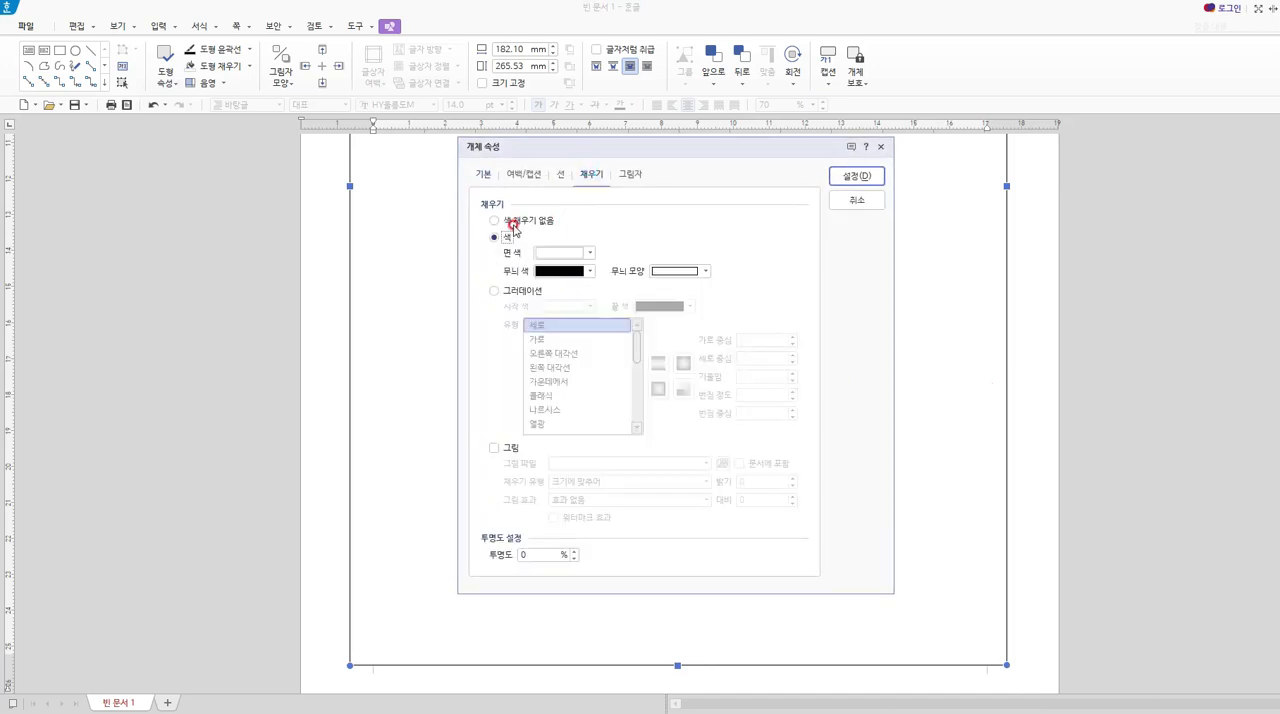
pyautogui.click(510, 221)
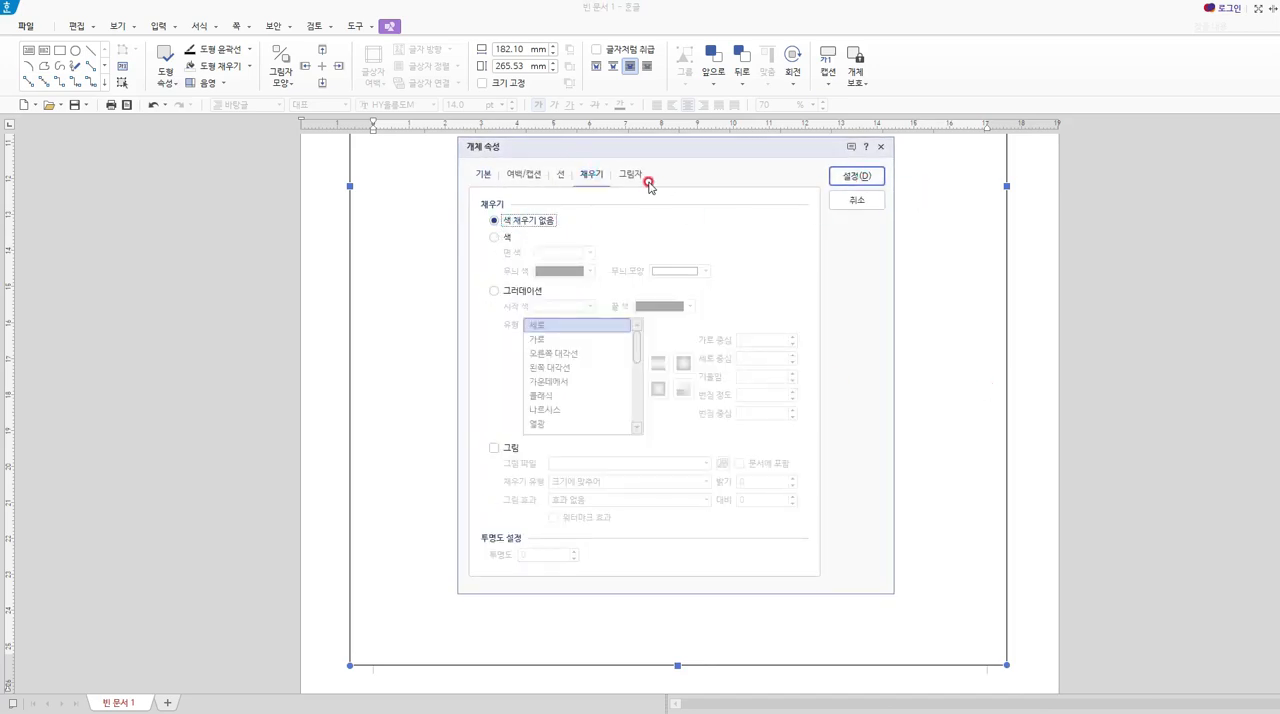
# Set the frame's line thickness to 1.00 mm and its line color to dark gray.
pyautogui.click(559, 175)
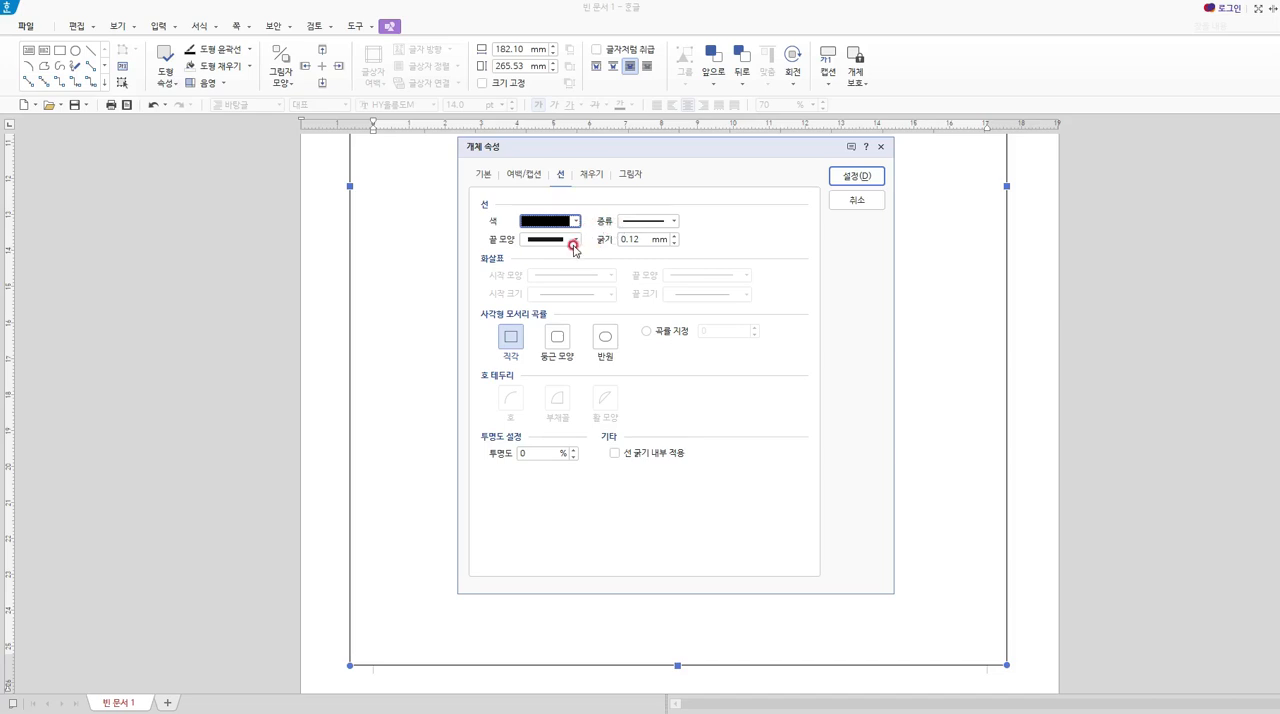
pyautogui.click(672, 236)
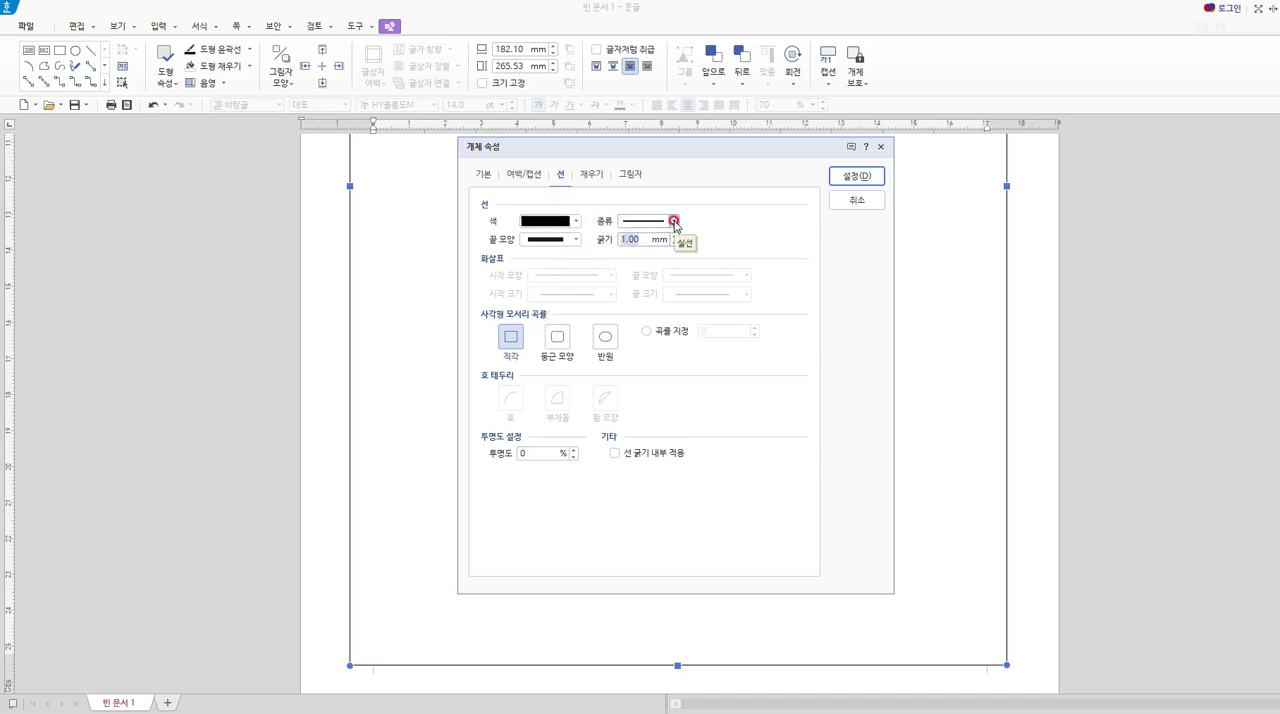
pyautogui.click(577, 221)
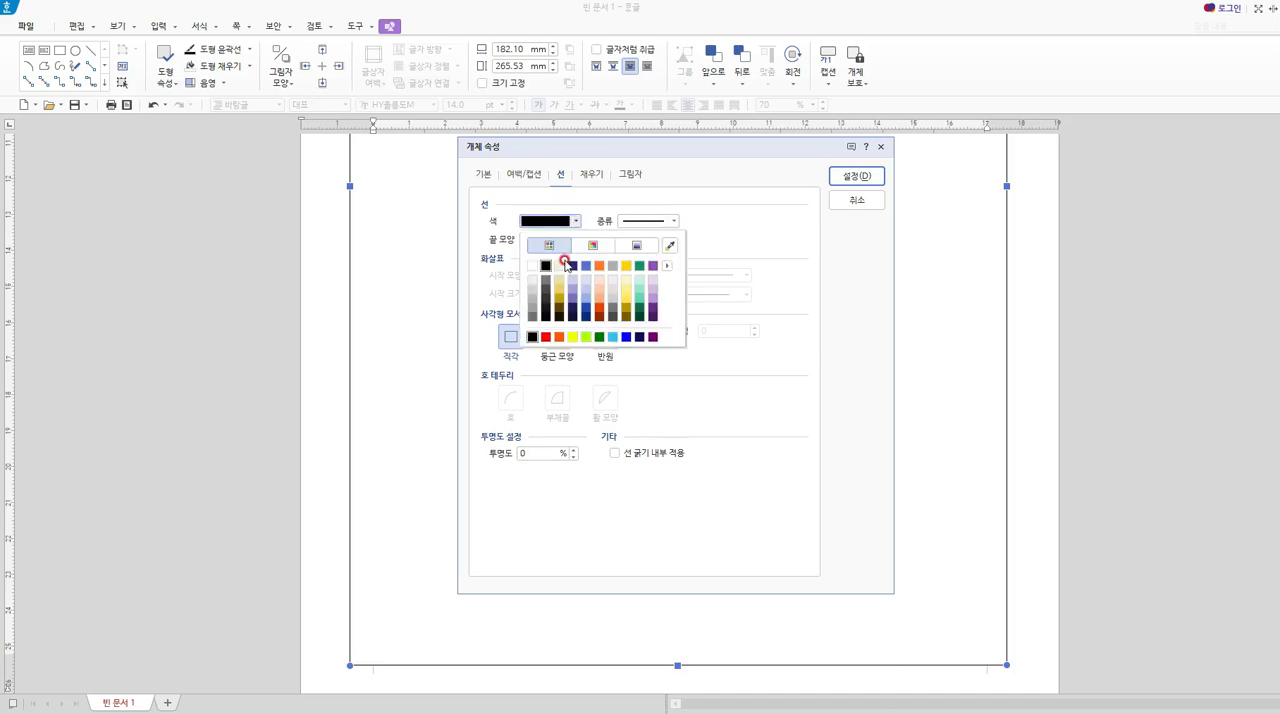
pyautogui.click(545, 285)
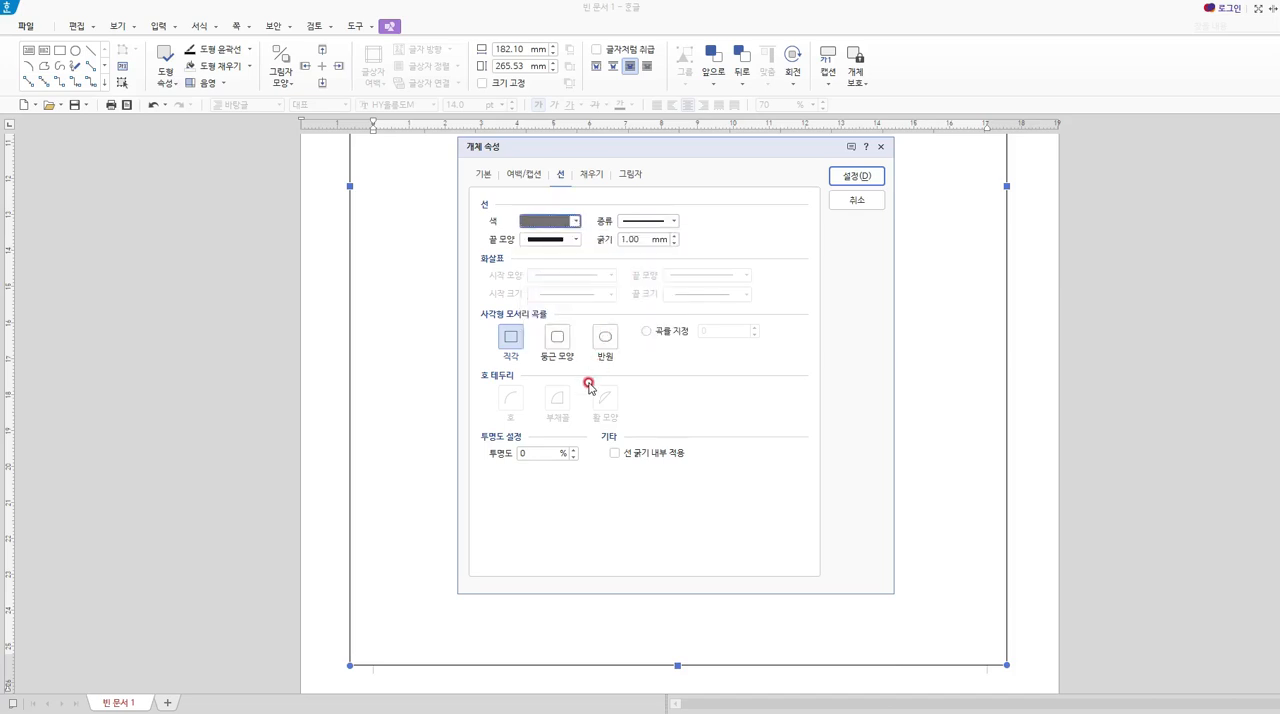
# Round the frame's corners with a custom curvature of 10%, apply the properties and deselect the frame.
pyautogui.click(558, 340)
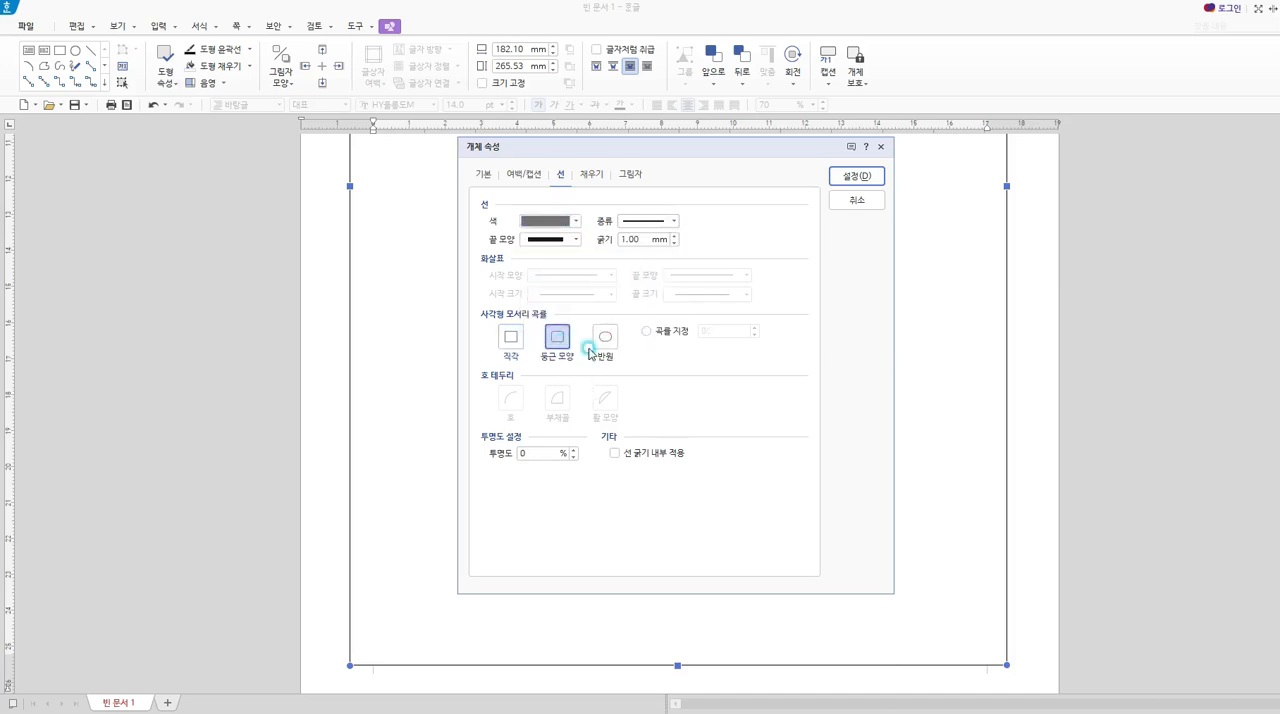
pyautogui.click(648, 331)
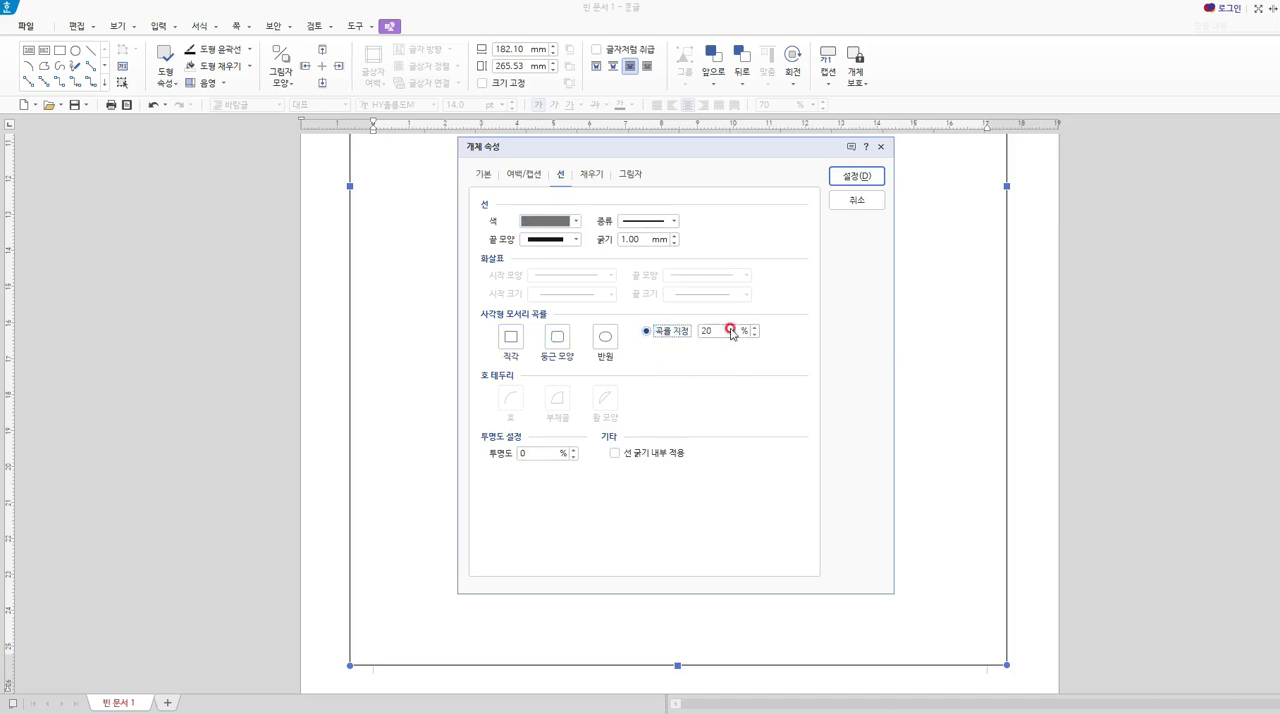
pyautogui.moveTo(707, 330); pyautogui.dragTo(511, 307)
pyautogui.click(855, 176)
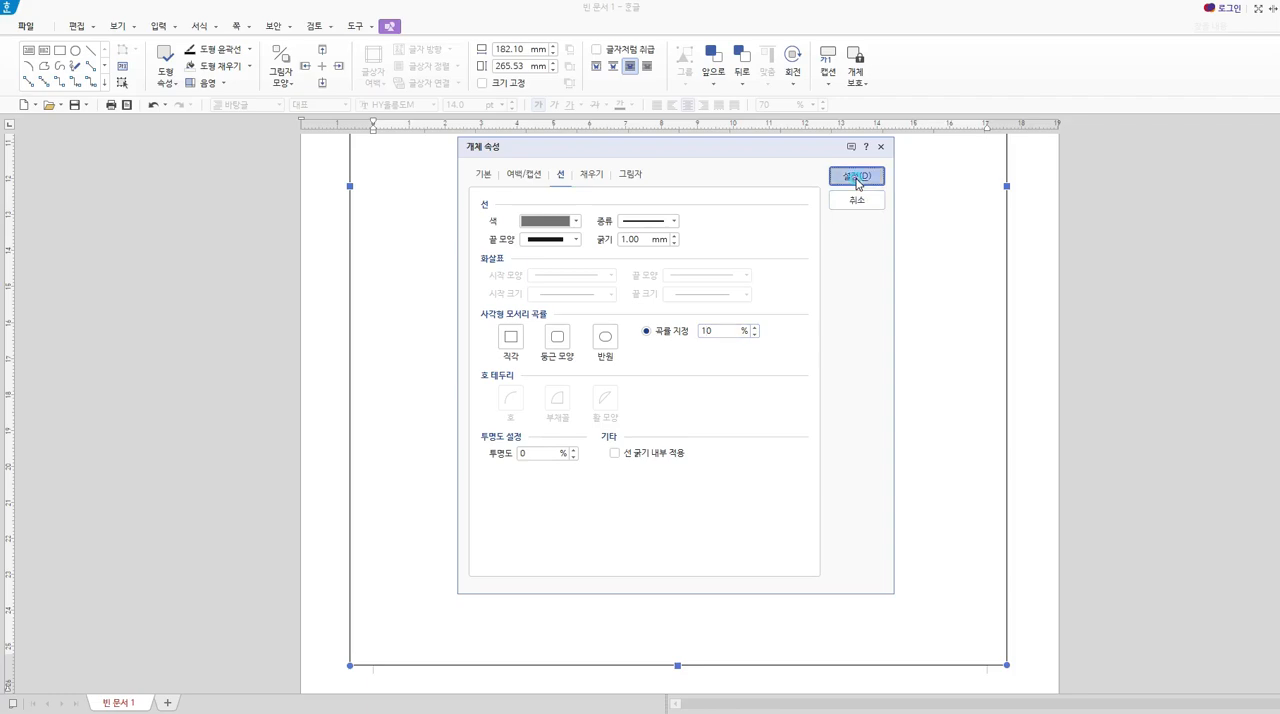
pyautogui.scroll(5, 1015, 437)
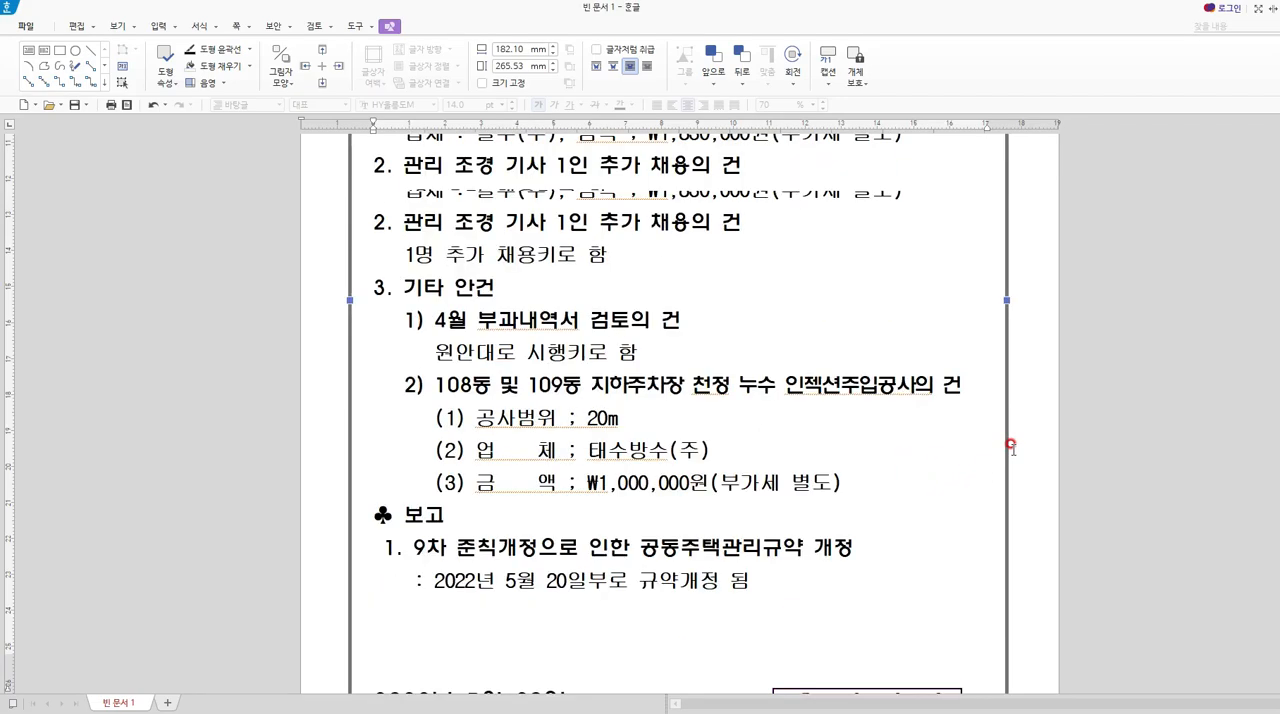
pyautogui.click(1026, 377)
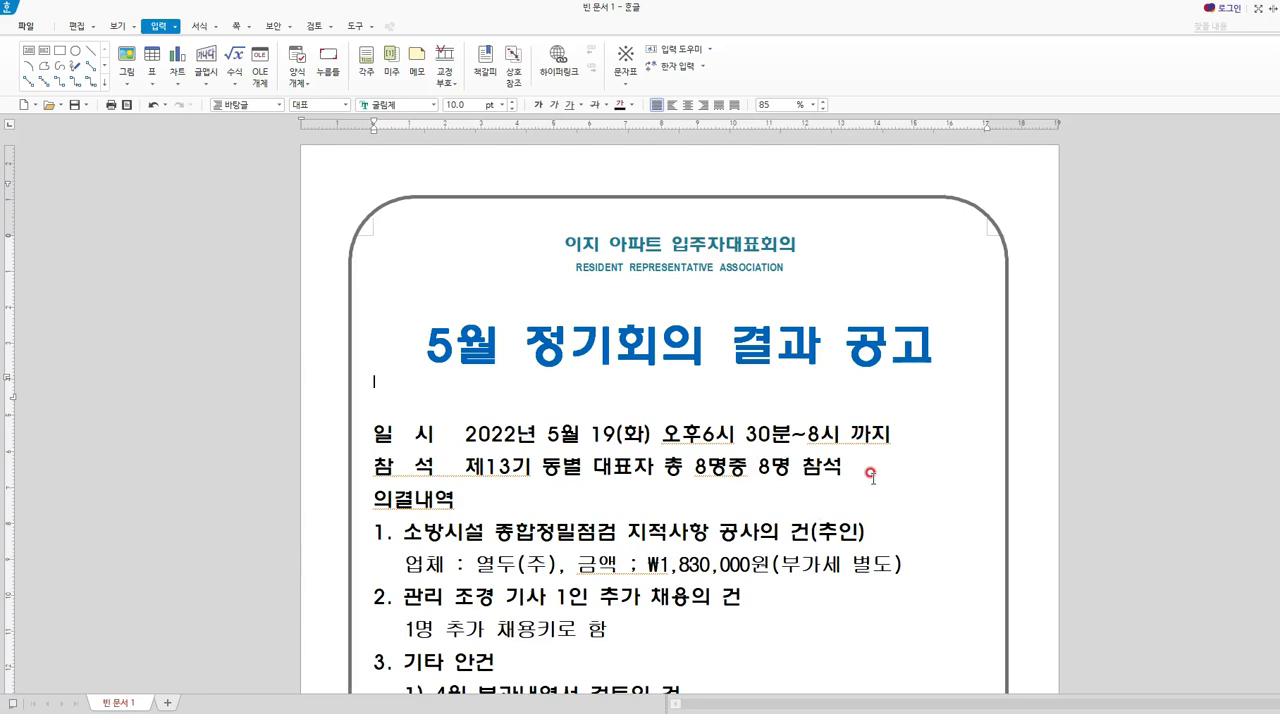
pyautogui.scroll(-5, 870, 470)
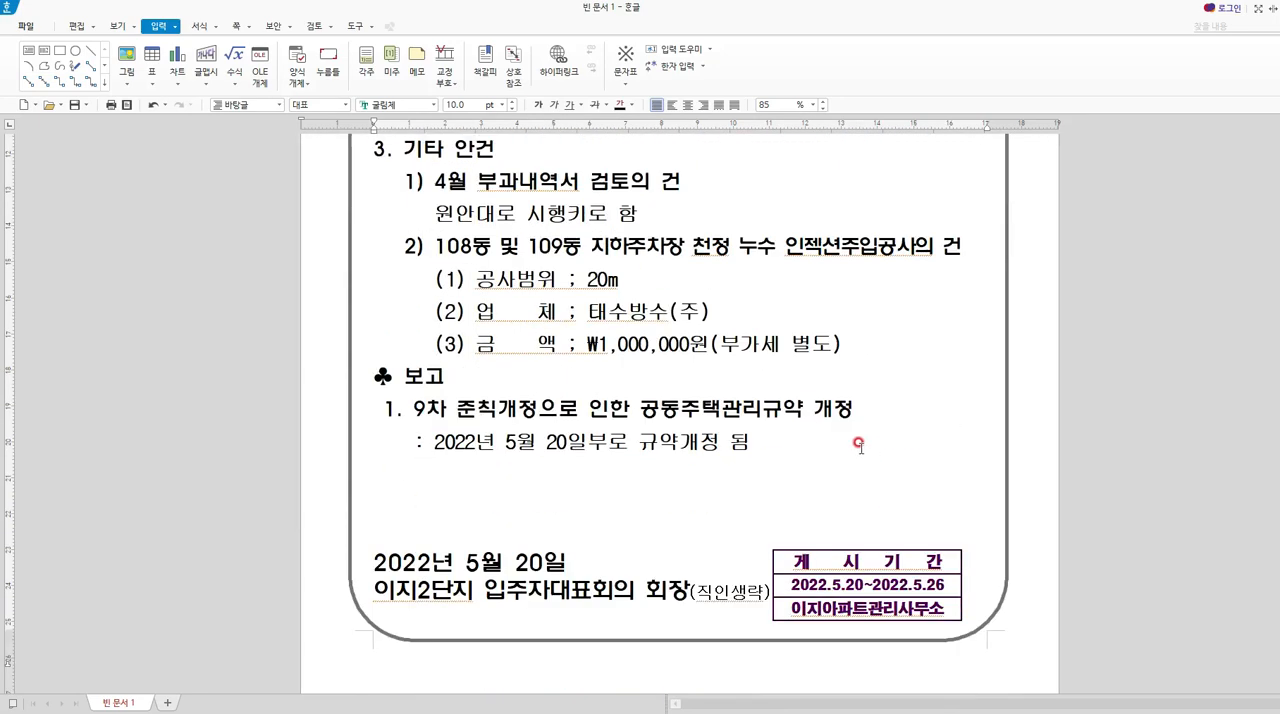
pyautogui.scroll(5, 858, 444)
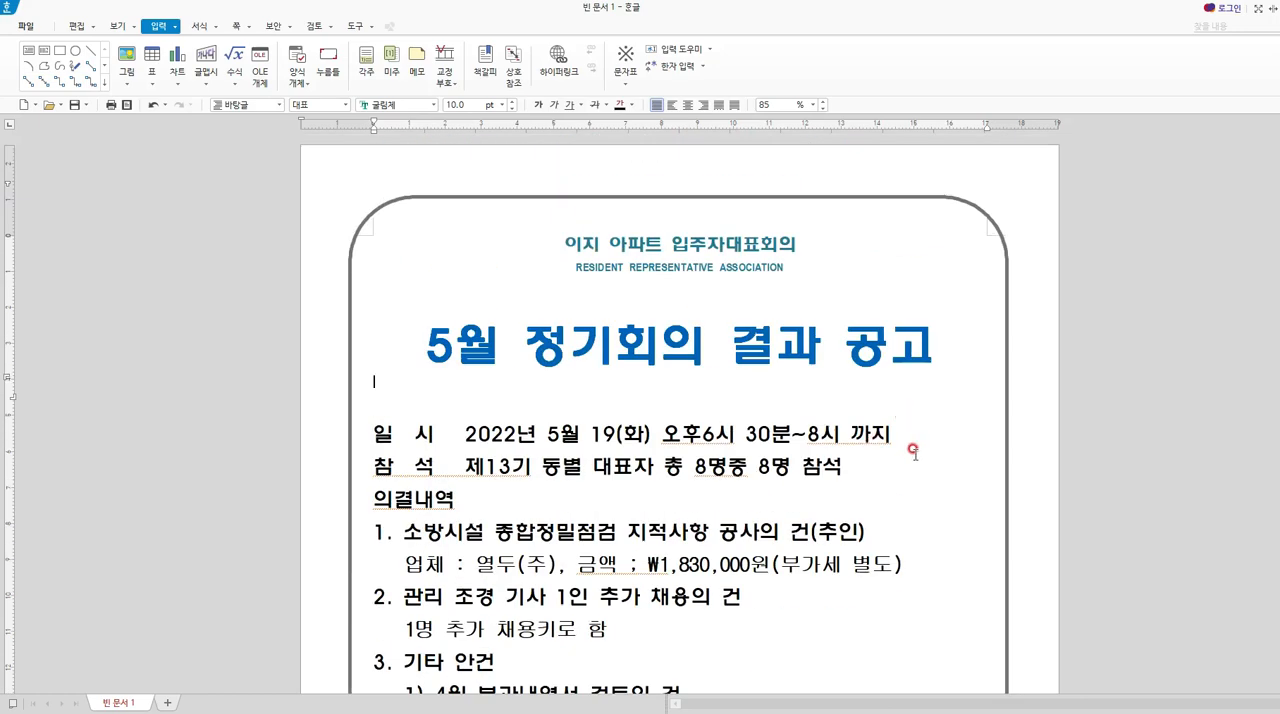
pyautogui.scroll(-3, 901, 512)
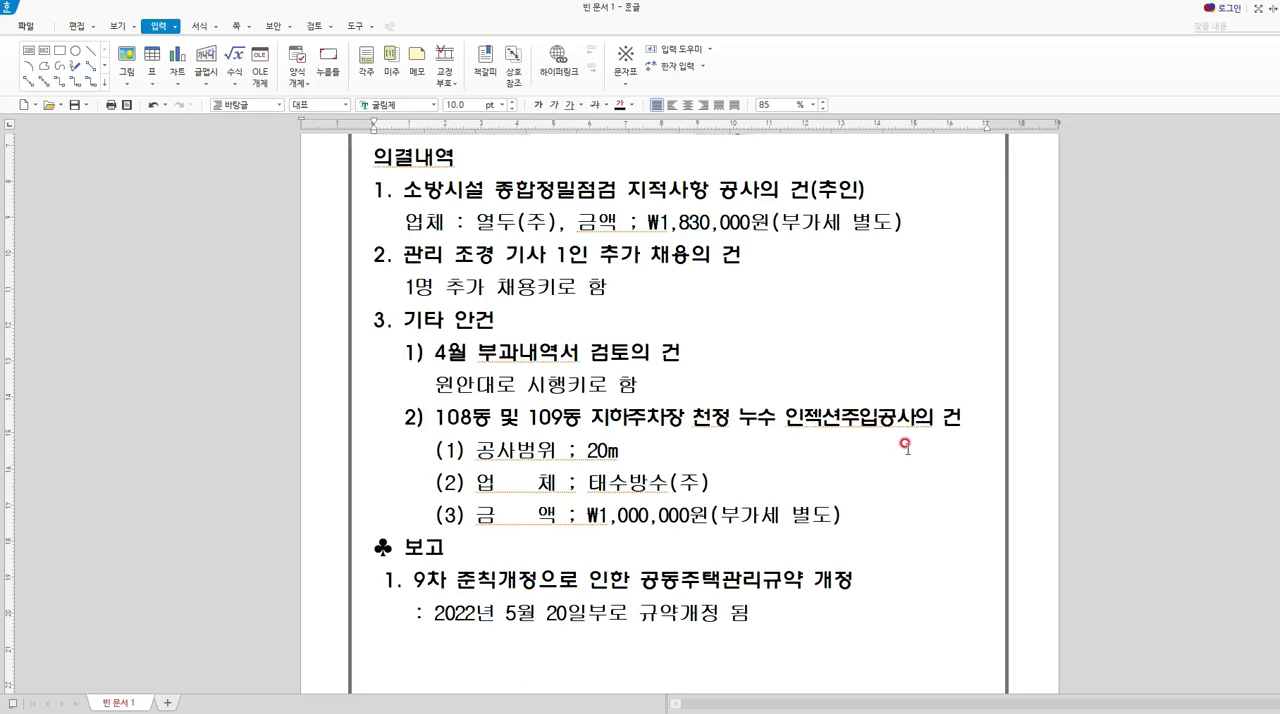
pyautogui.scroll(3, 905, 446)
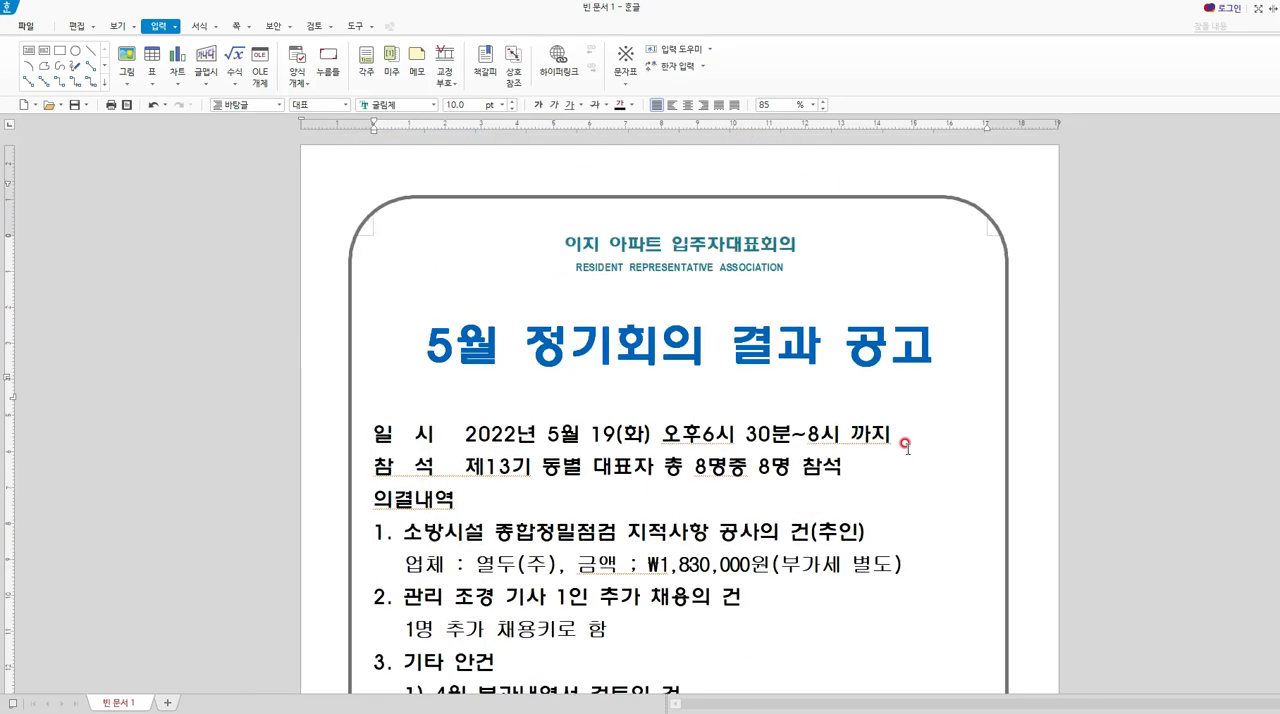